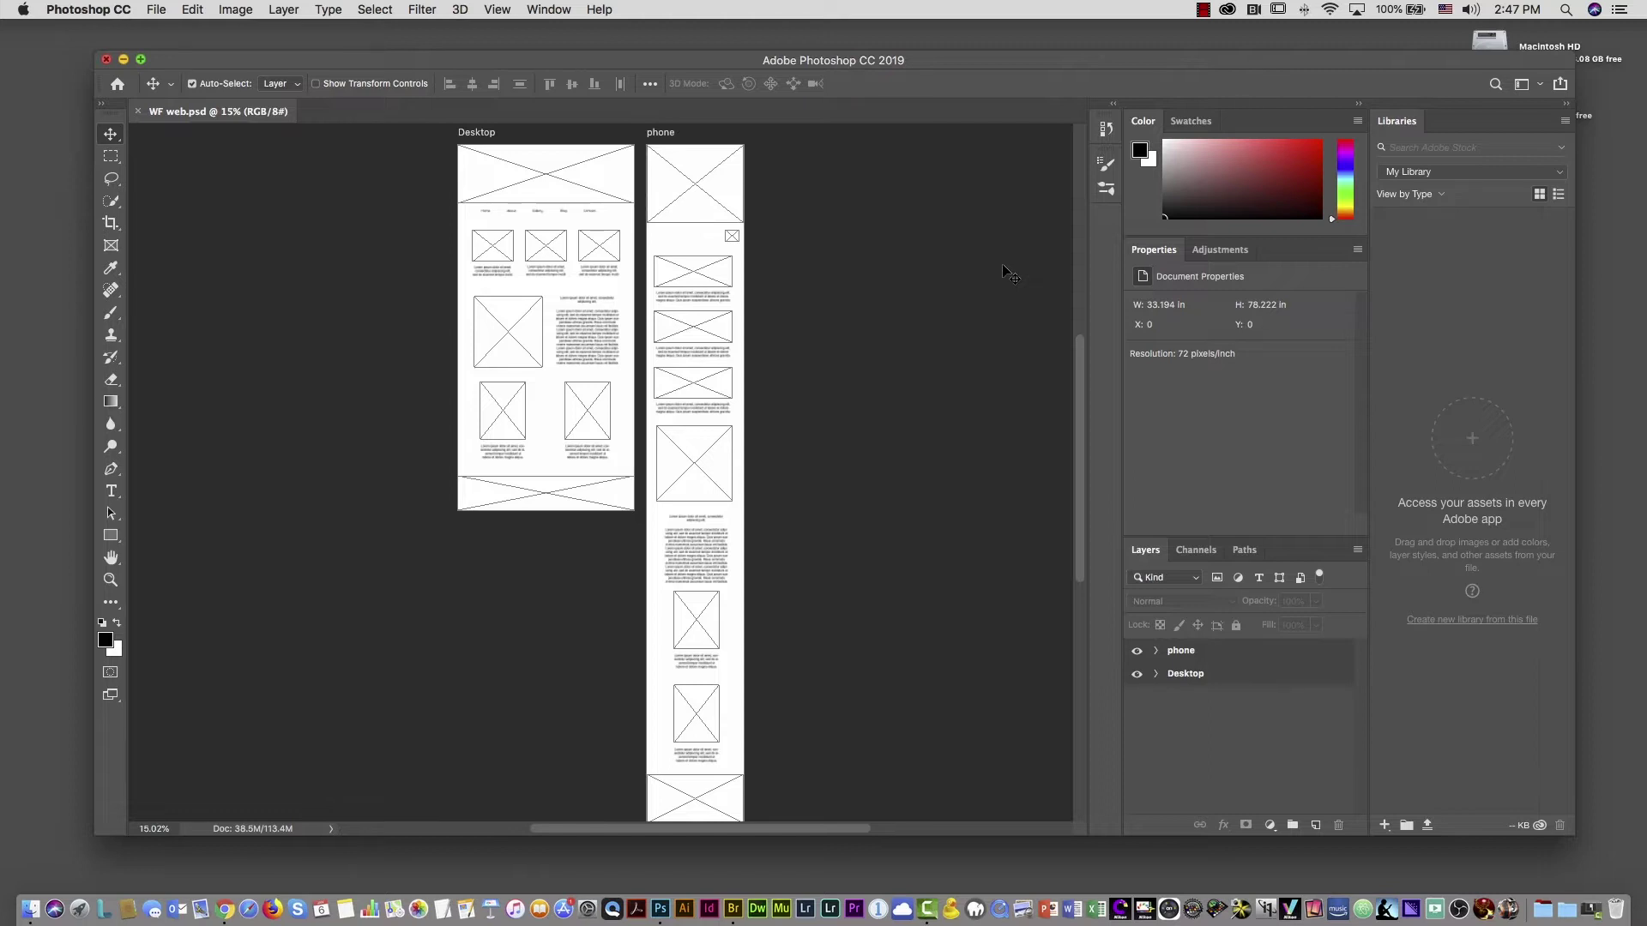
Maximize the document window and zoom in on the Desktop and phone wireframe artboards
left_click(141, 60)
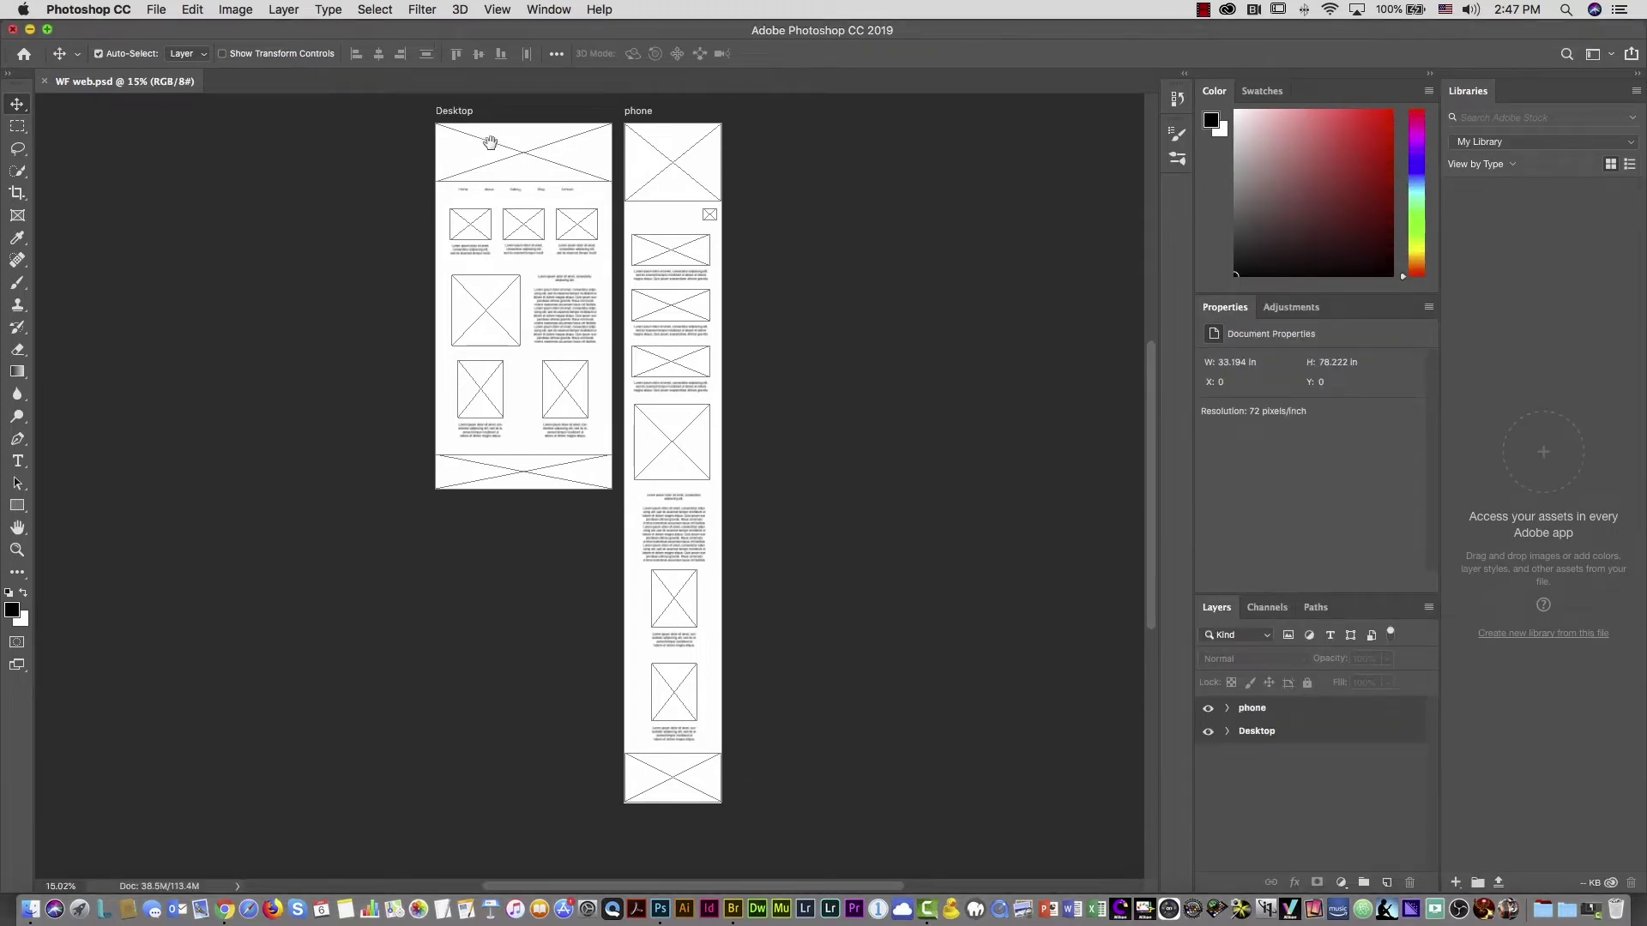
left_click_drag(479, 136, 541, 135)
key("super")
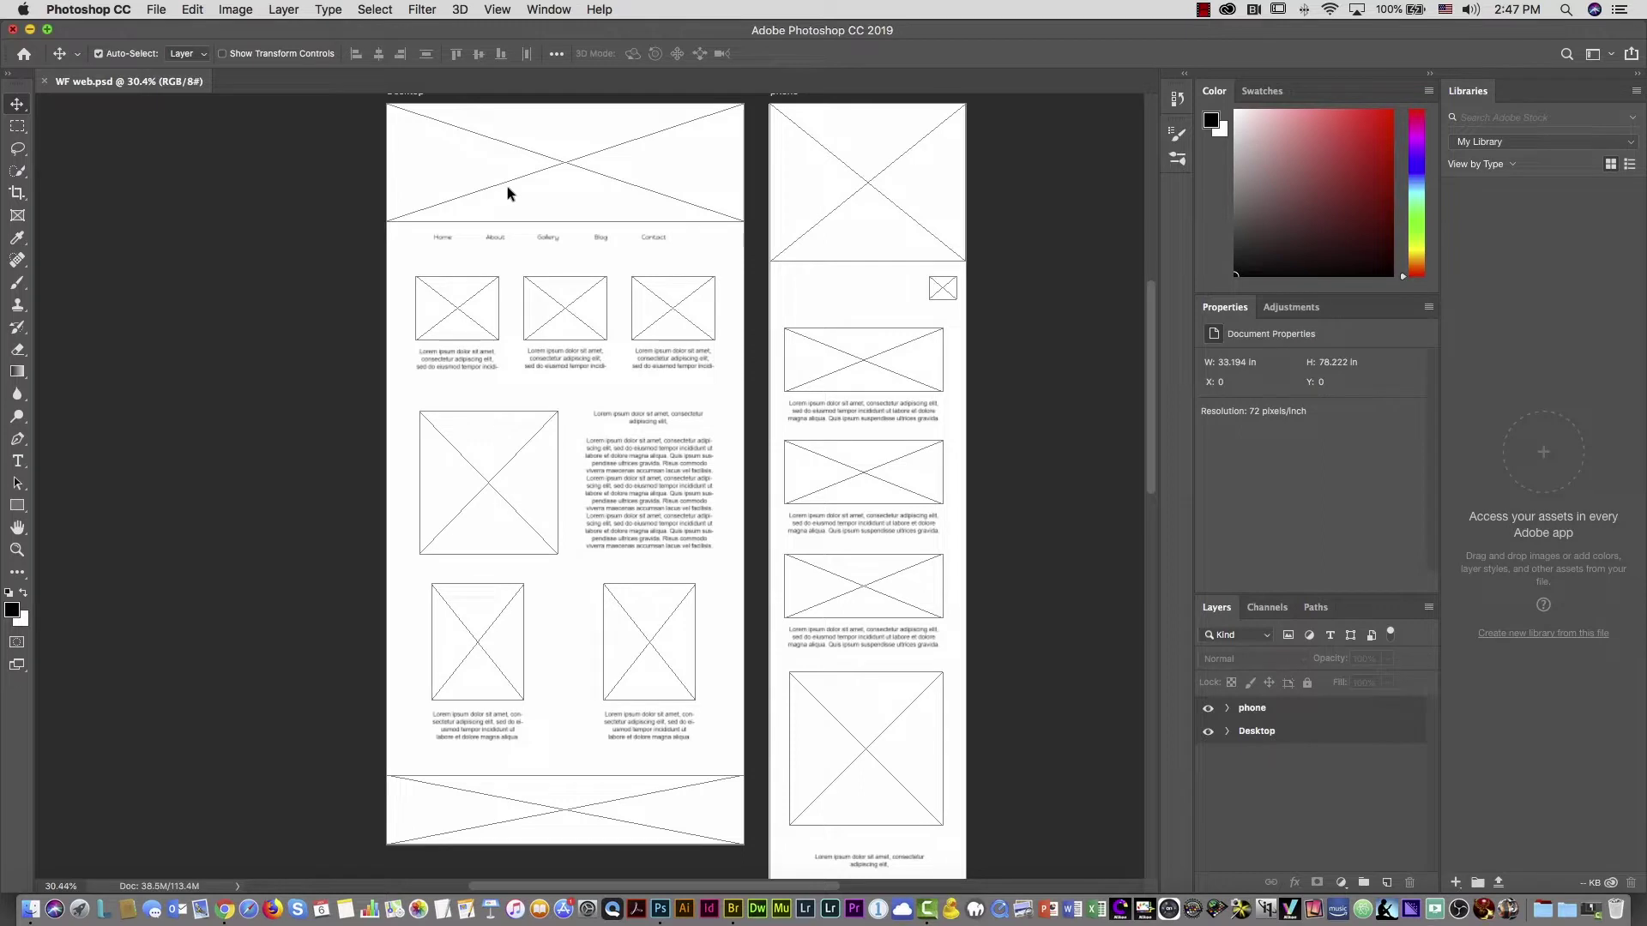
left_click(499, 9)
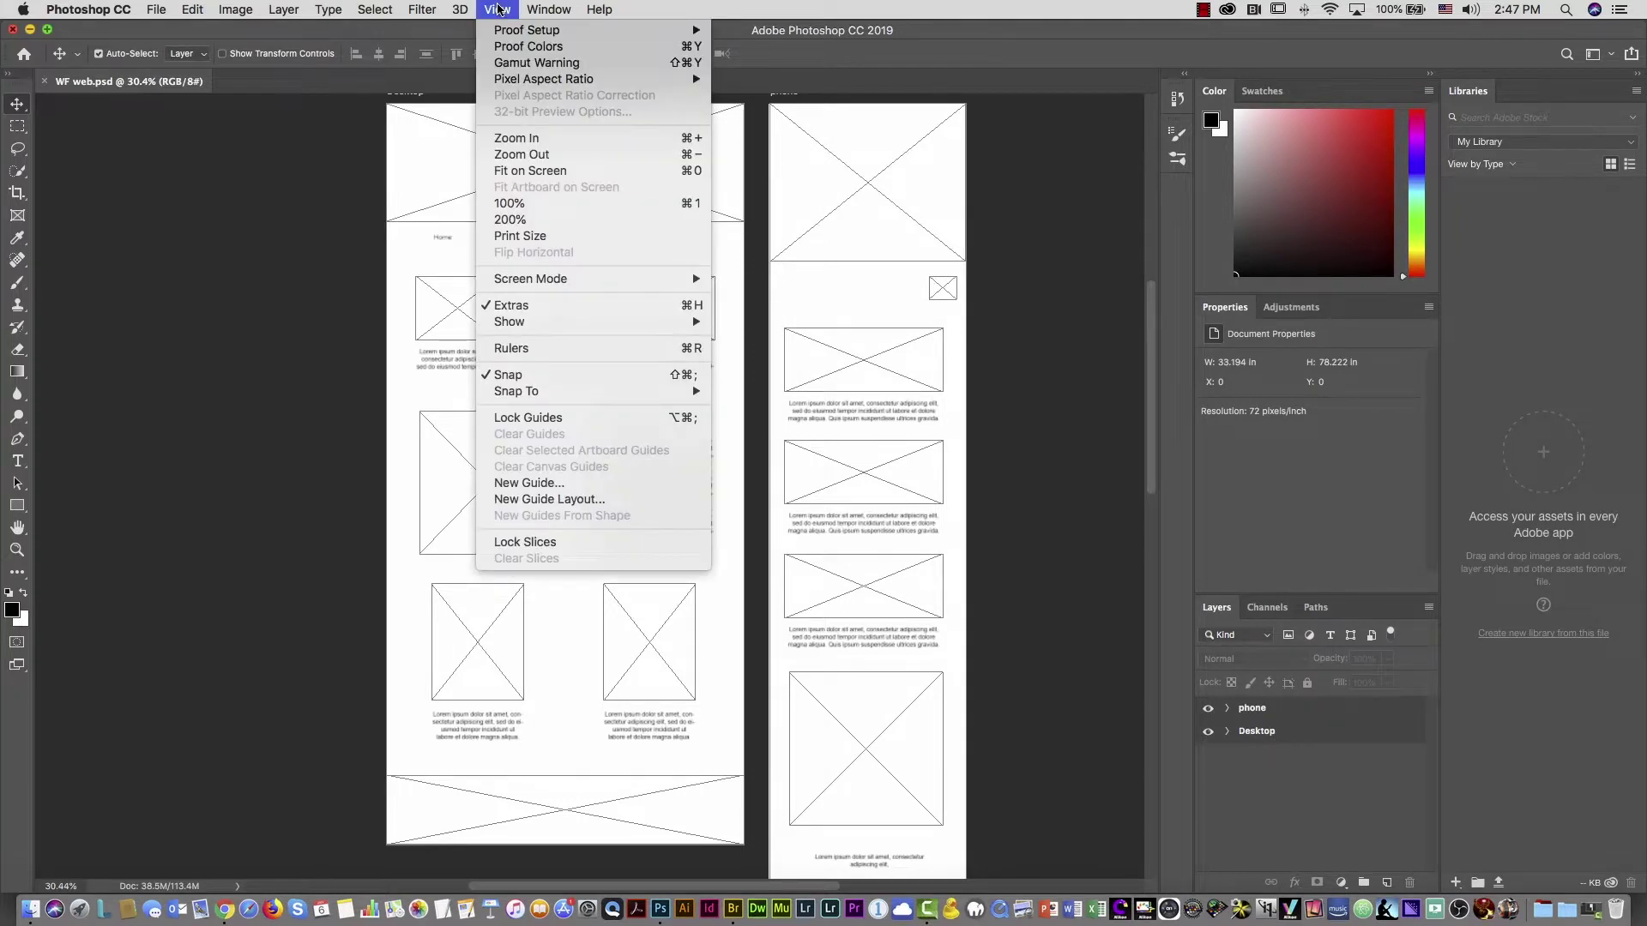
left_click(562, 502)
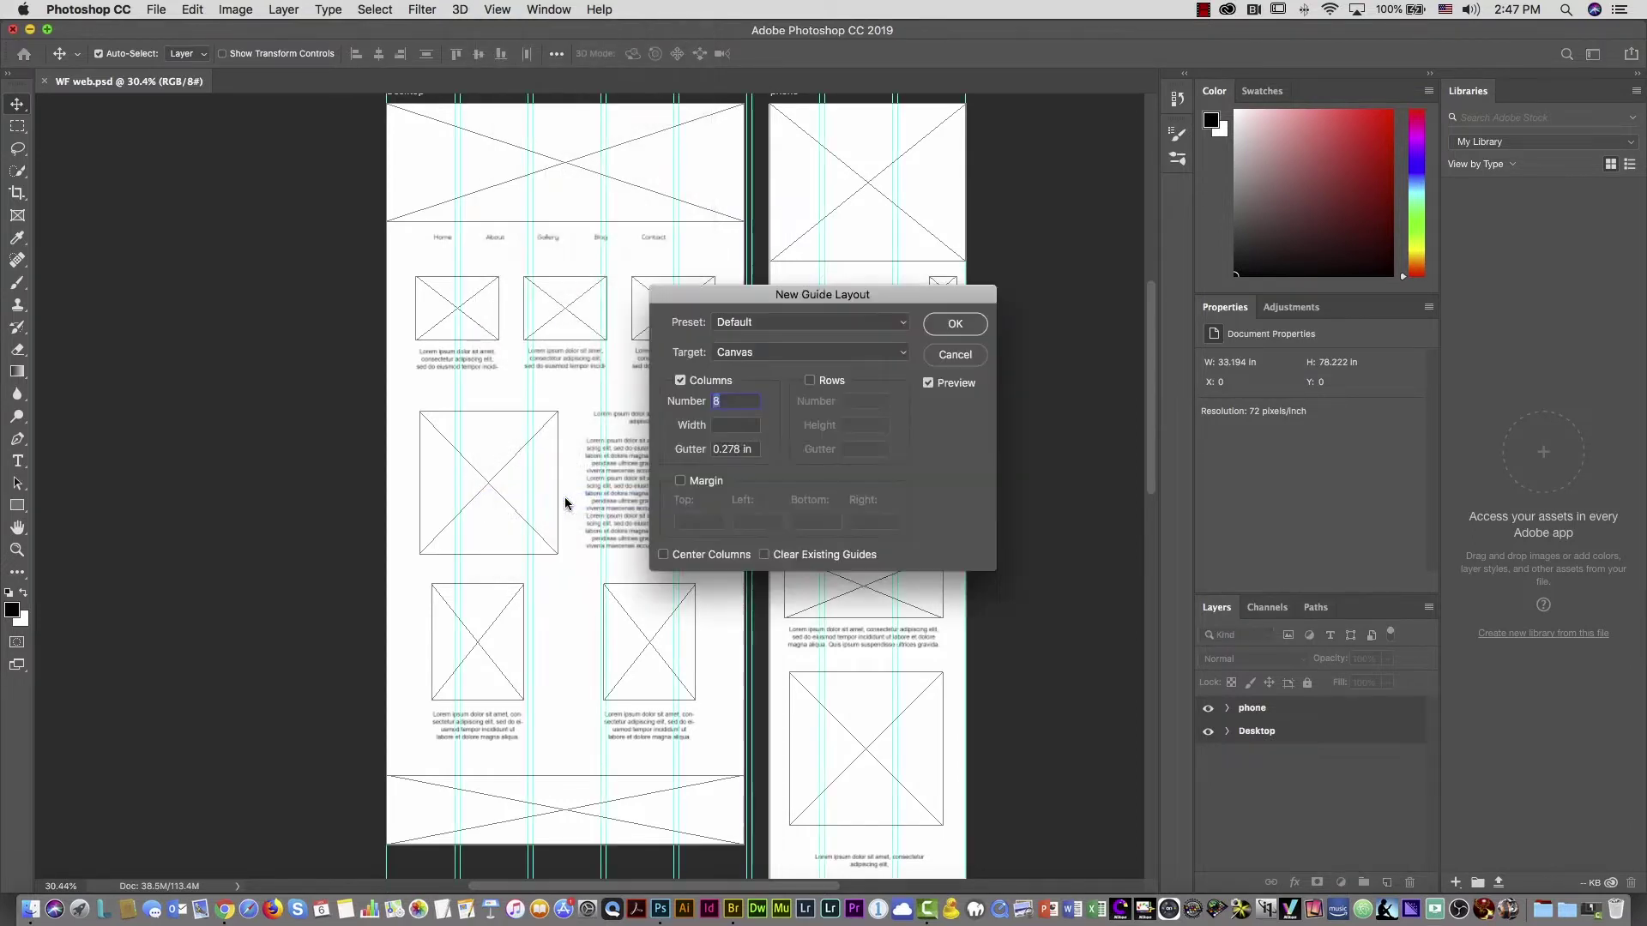
left_click_drag(780, 301, 1115, 303)
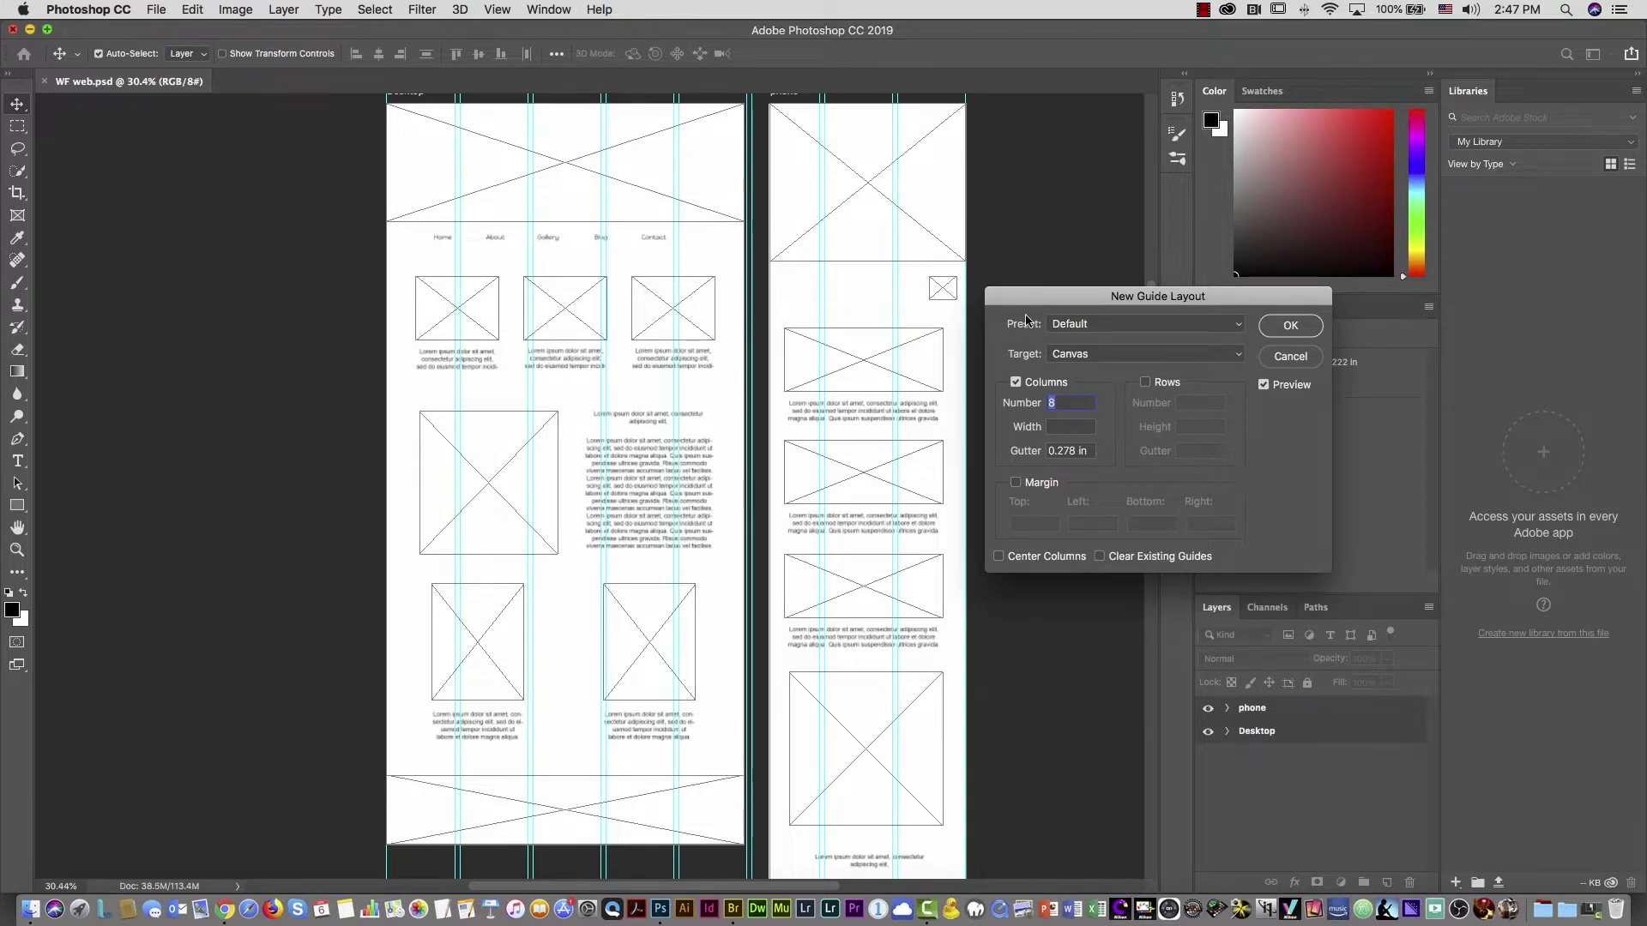
left_click(1084, 356)
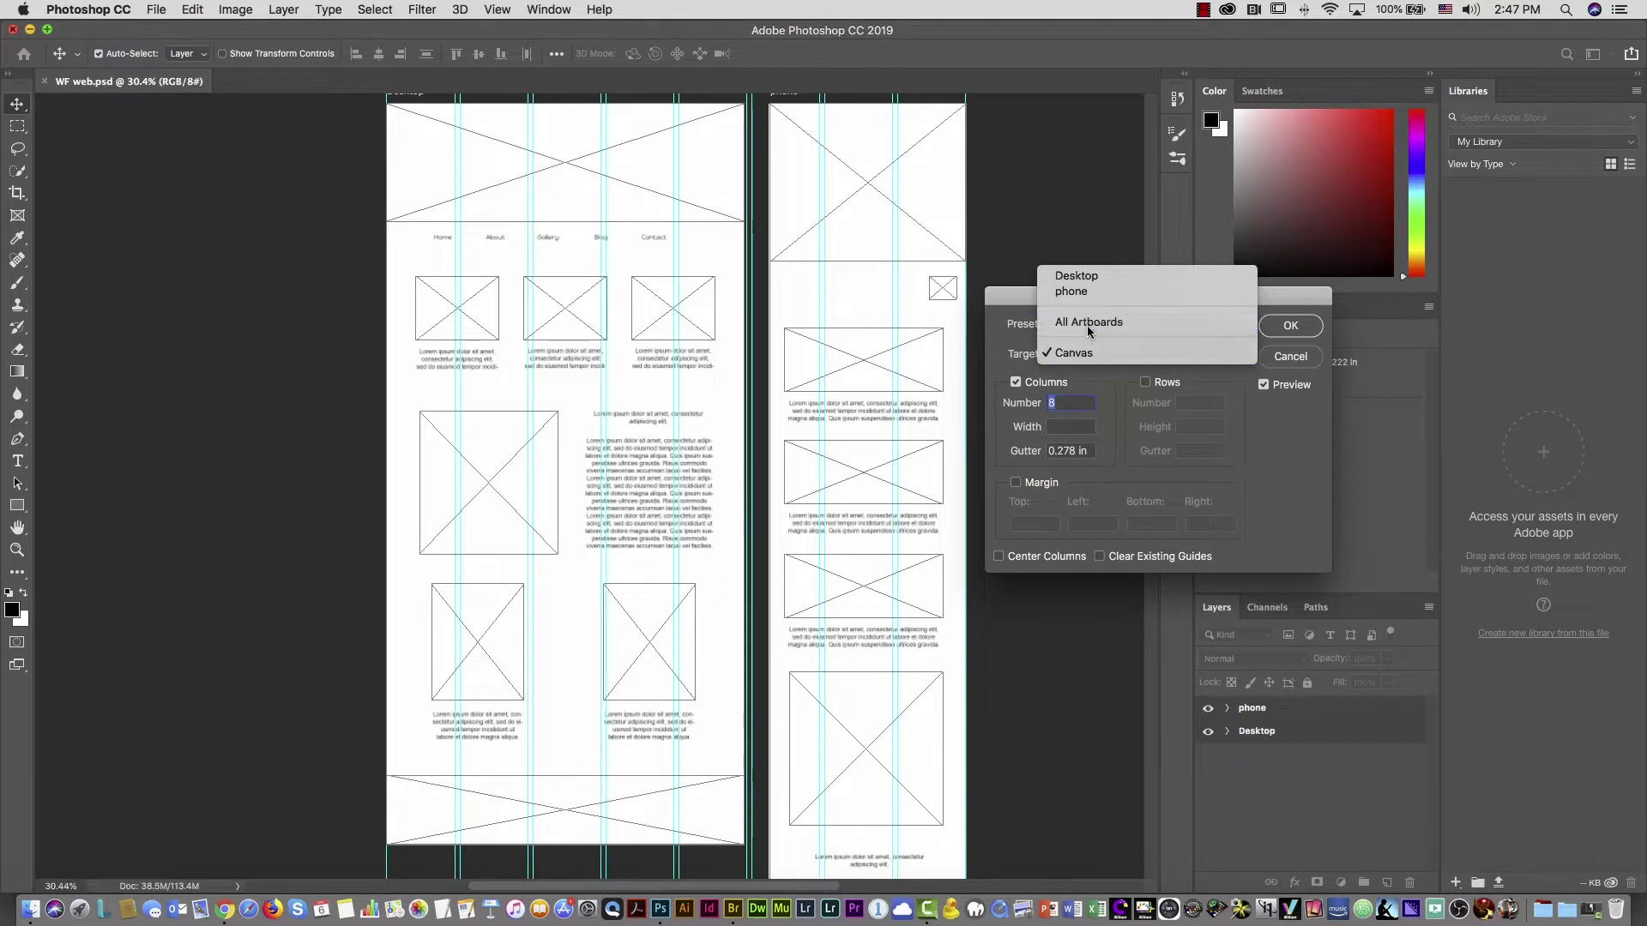
left_click(1089, 331)
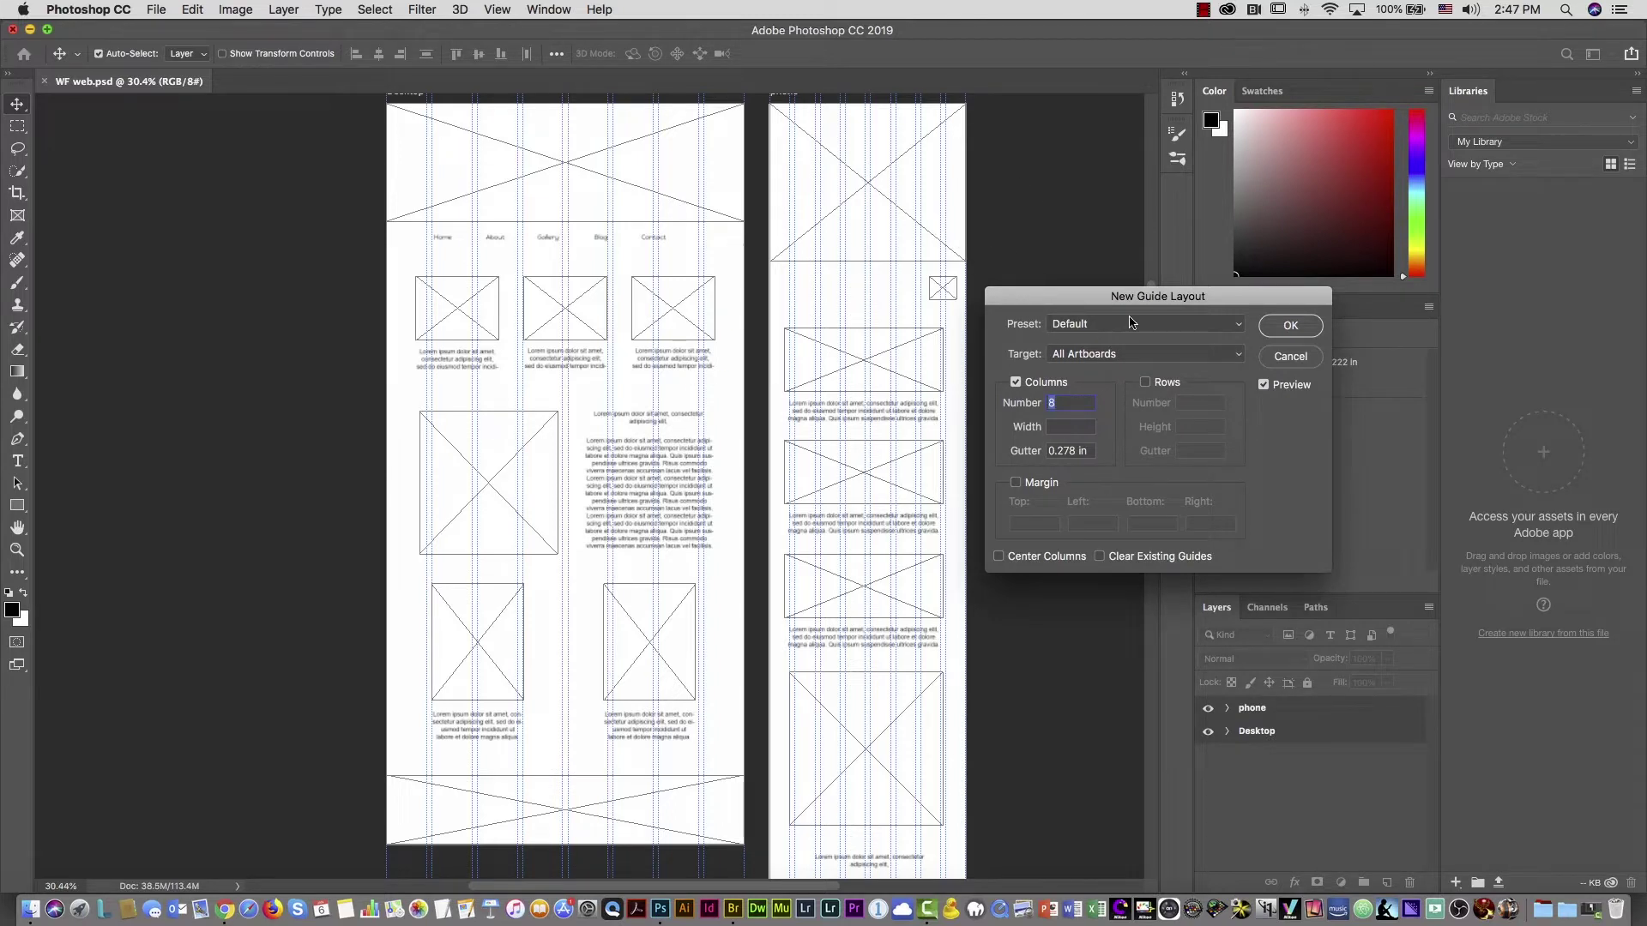
left_click(1122, 357)
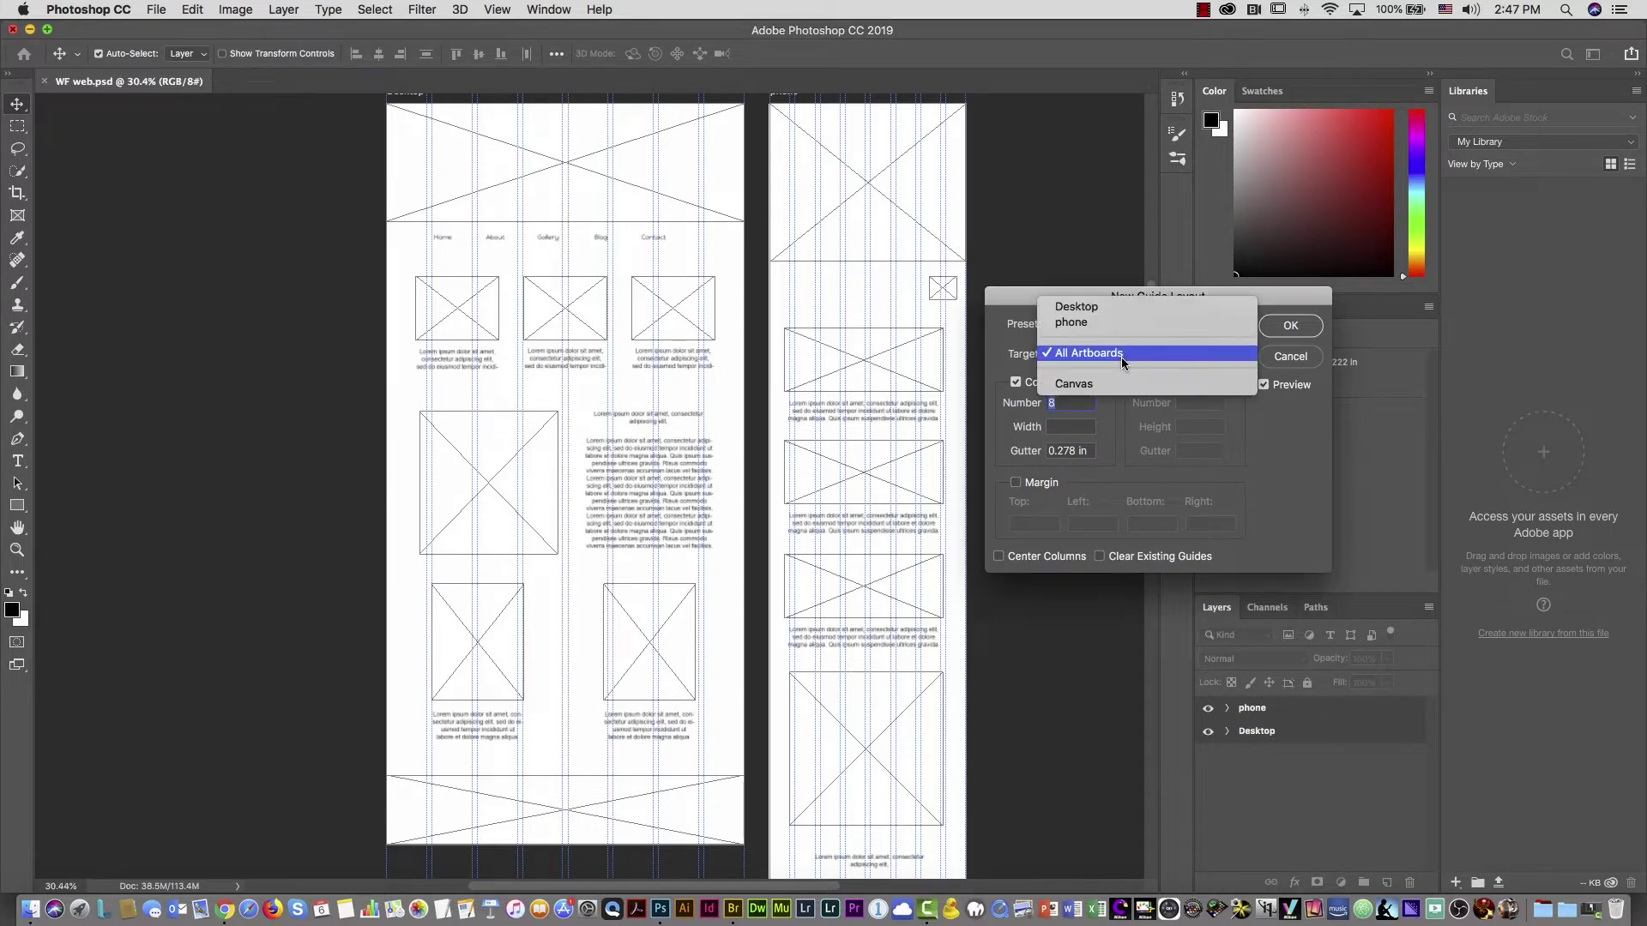
left_click(1119, 307)
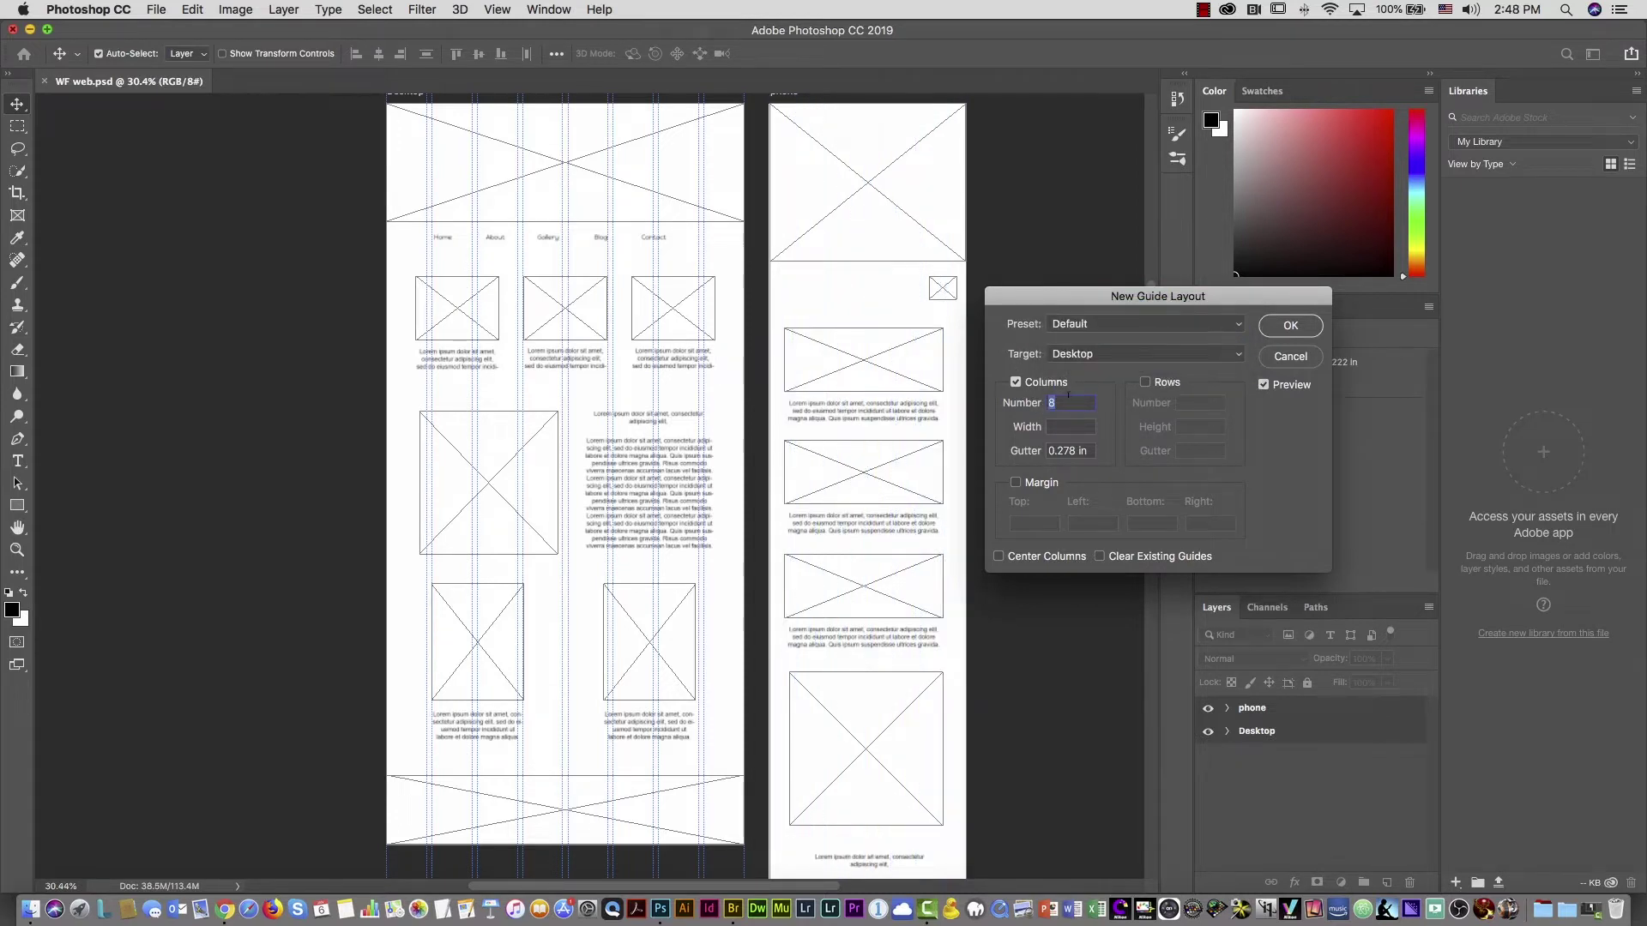
key("Up")
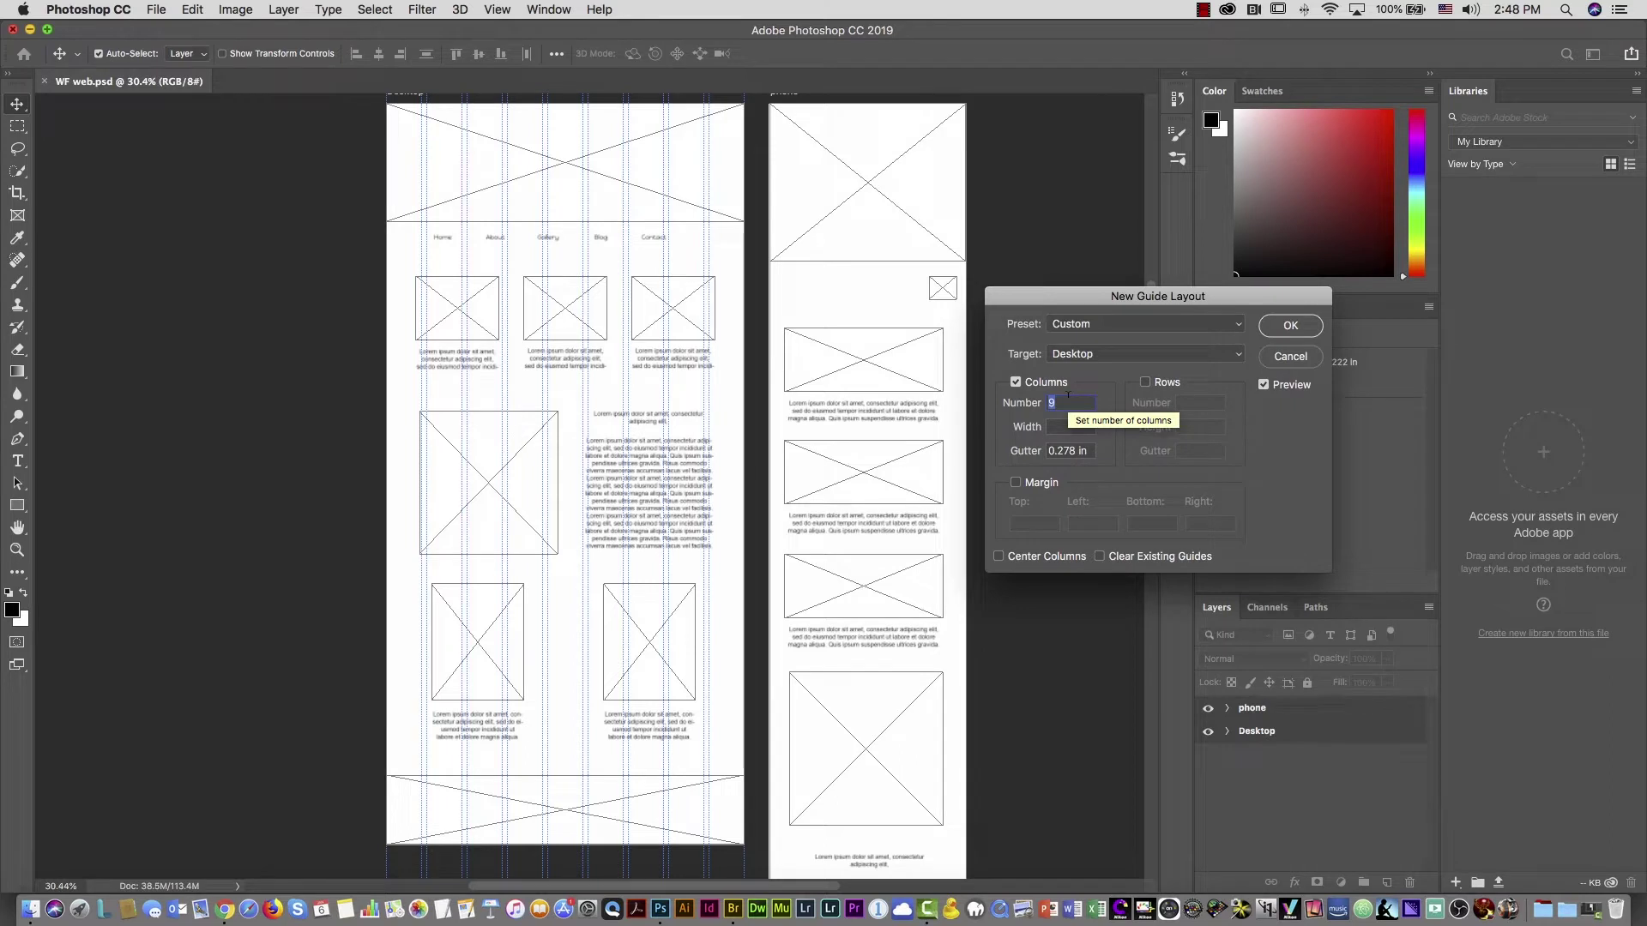
key("Up")
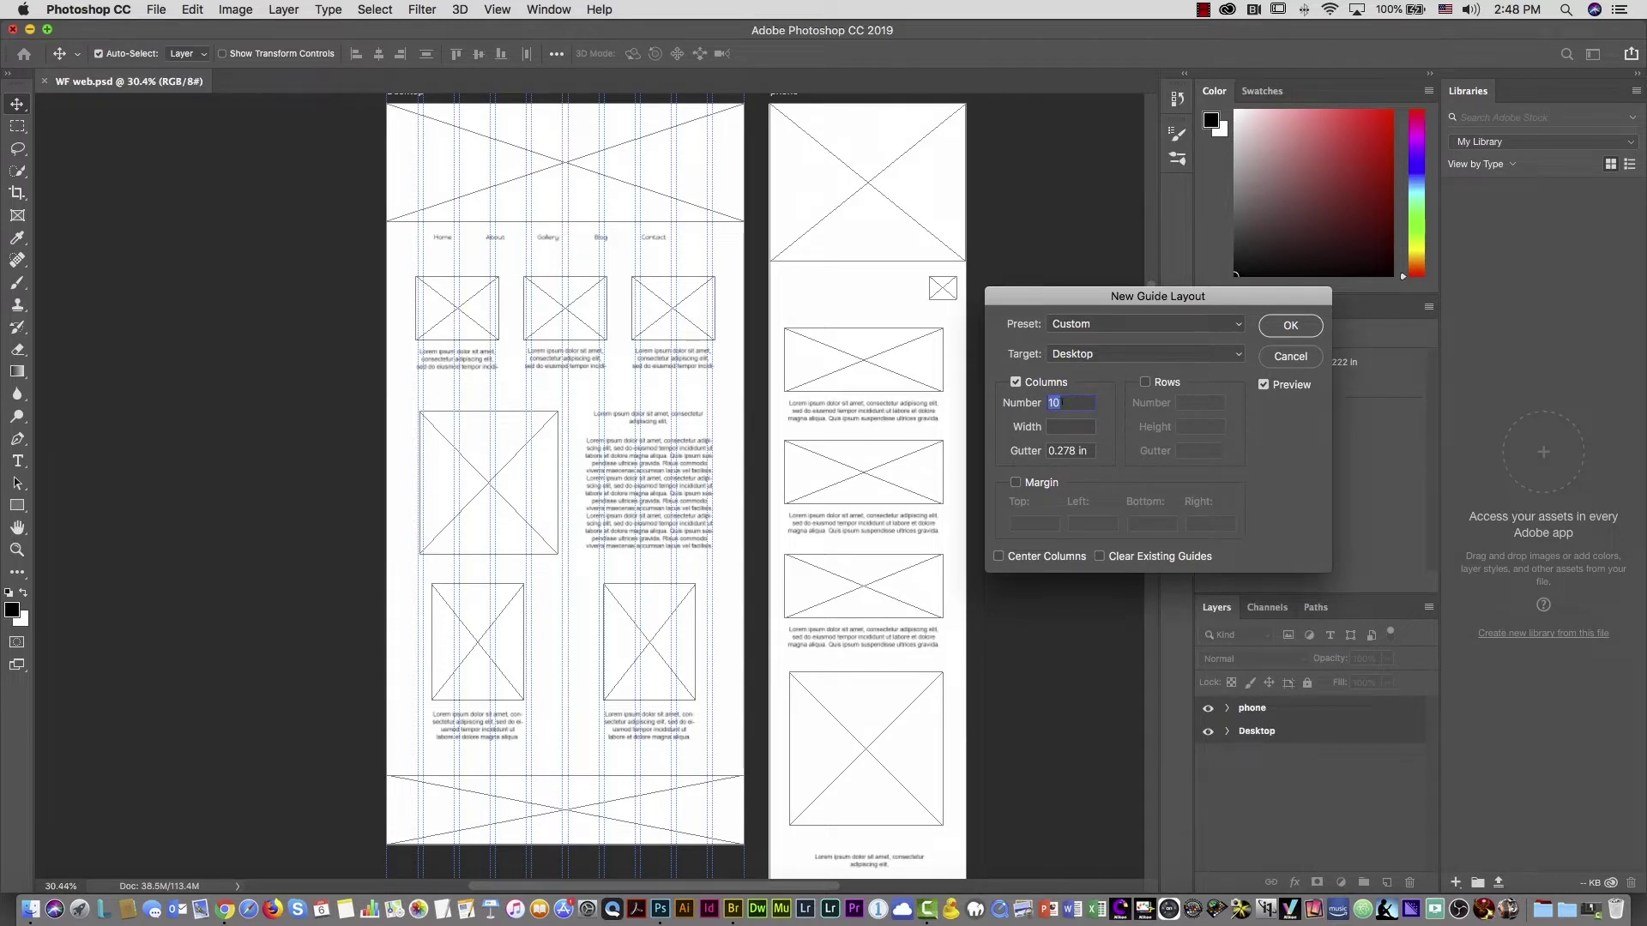
key("Up")
key("Up")
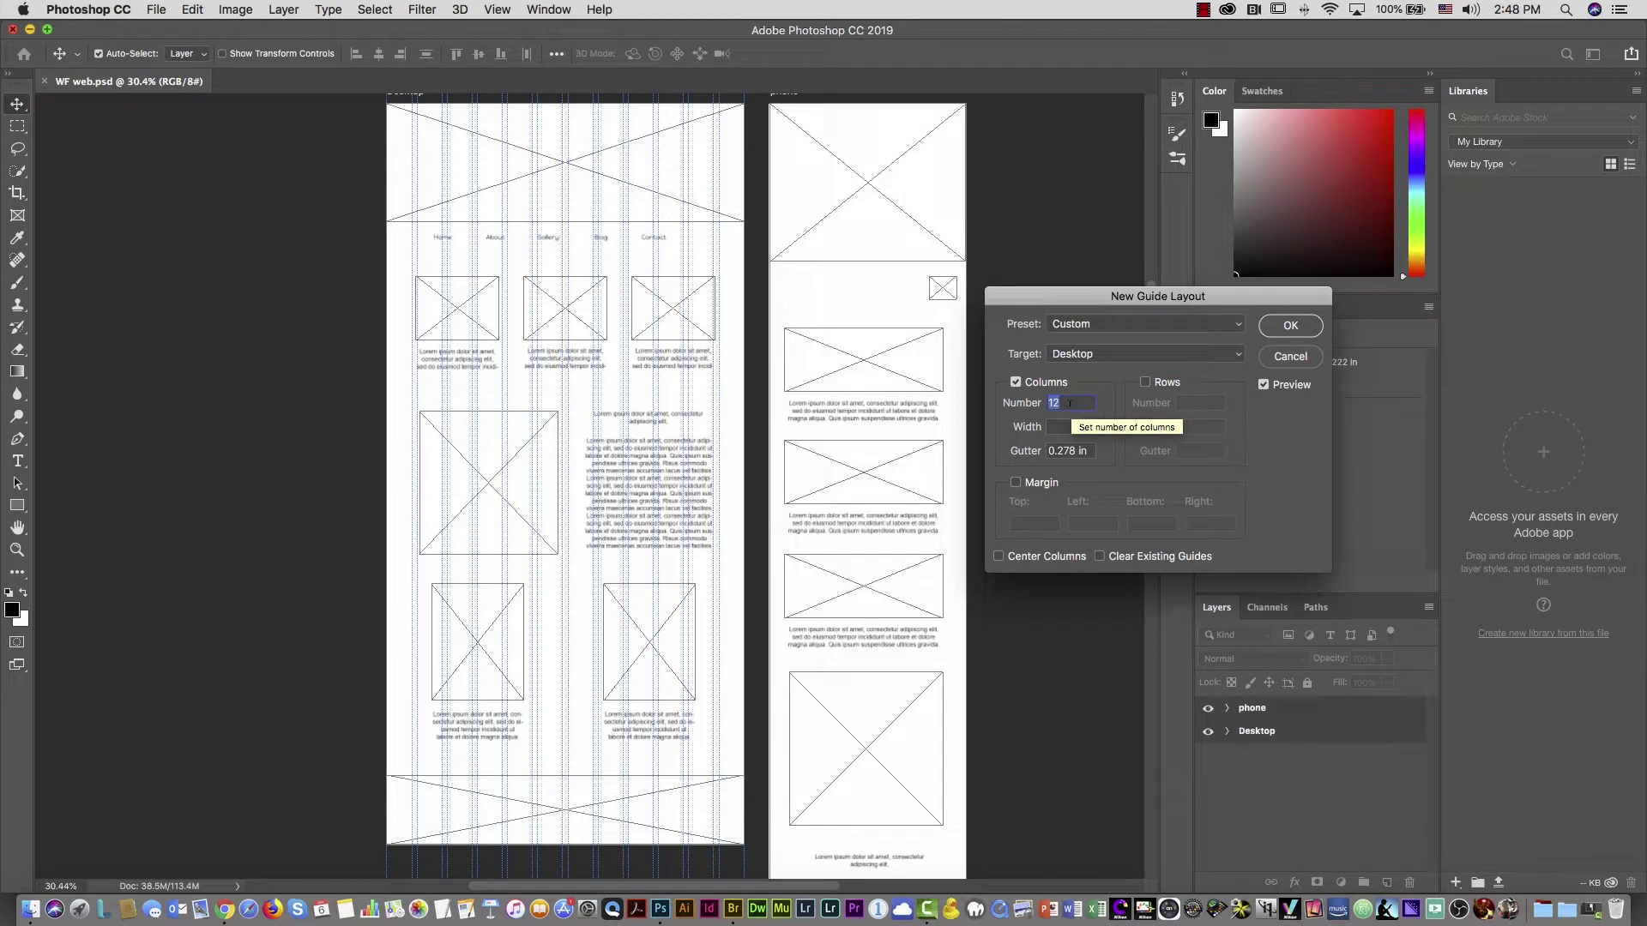
key("Down")
key("Down")
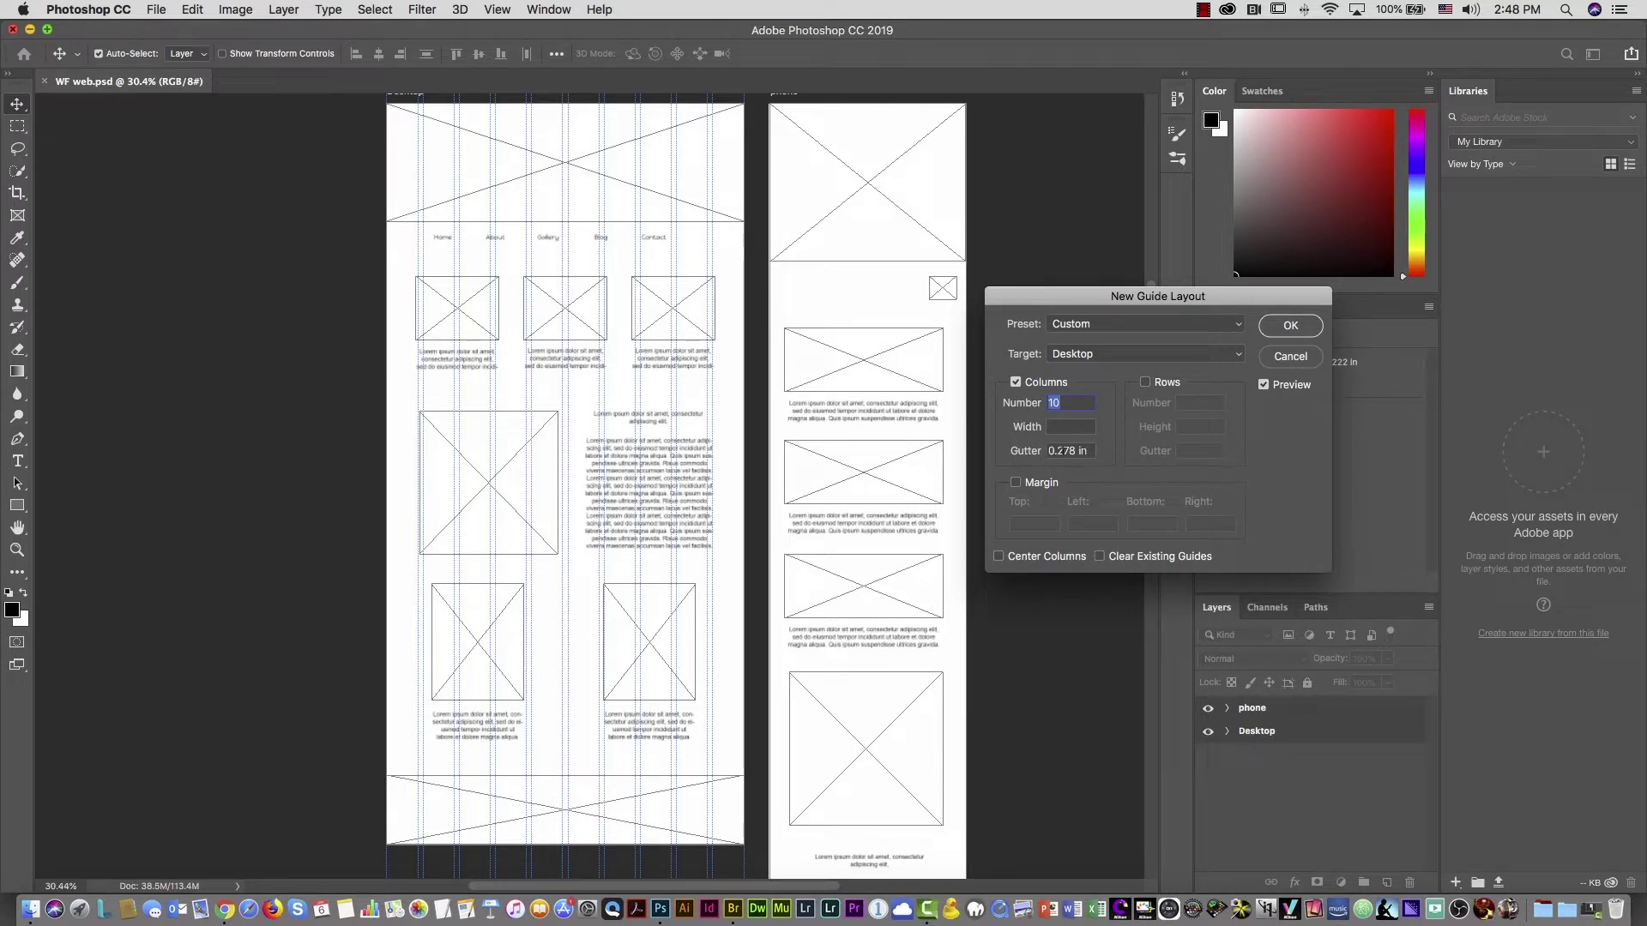
key("Tab")
key("Tab")
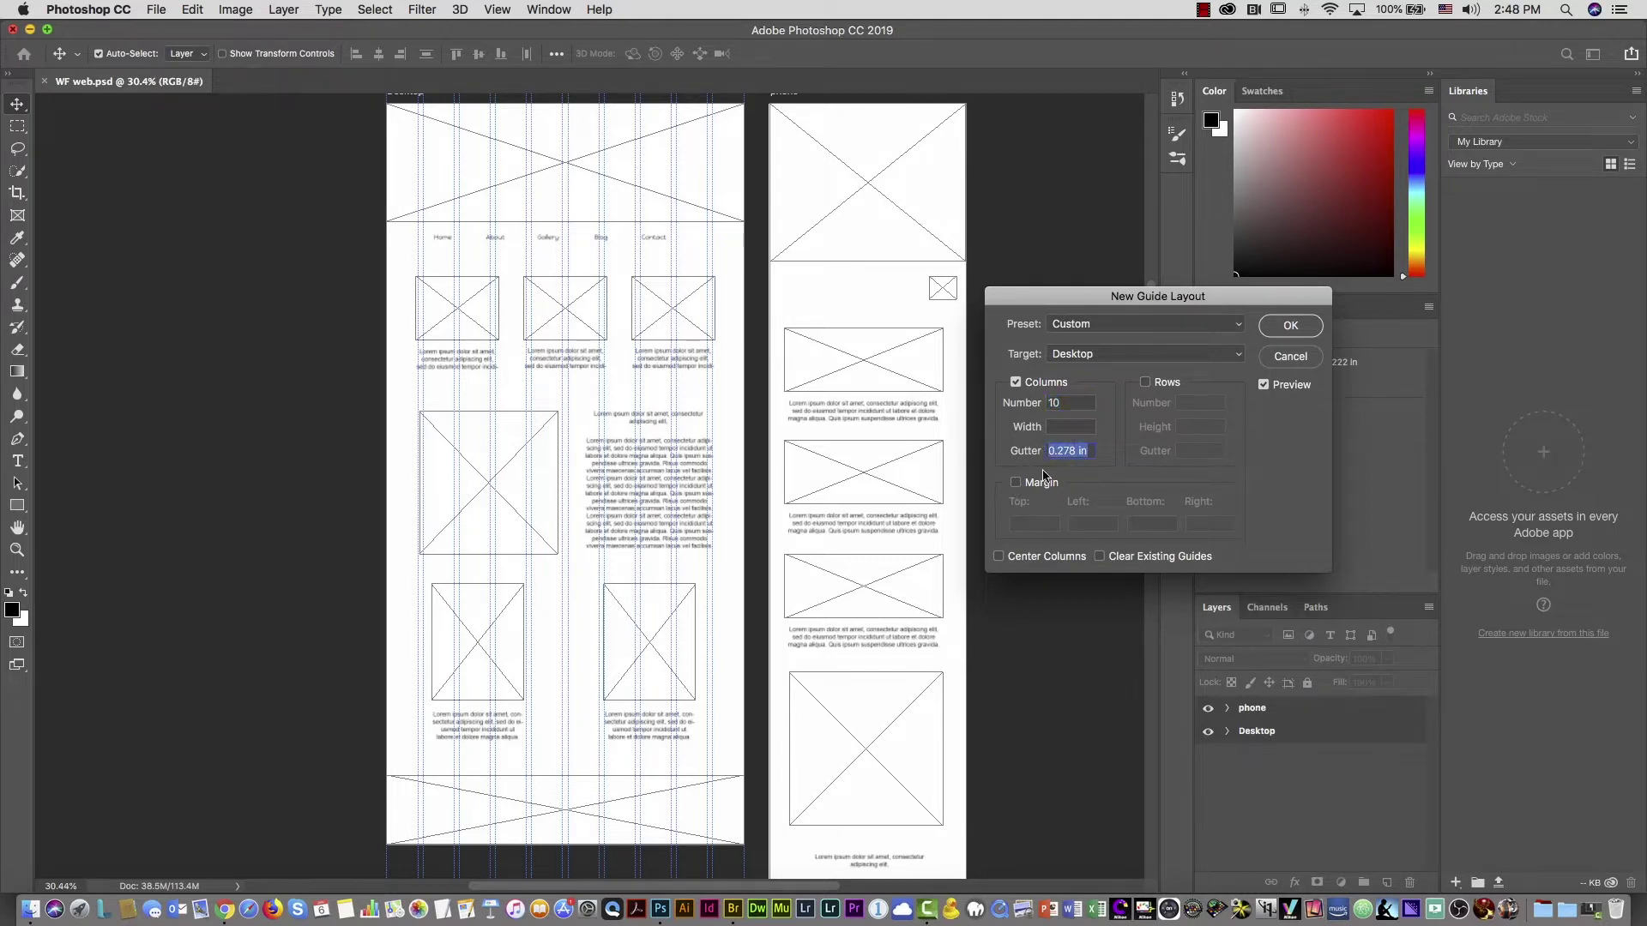
left_click(1298, 360)
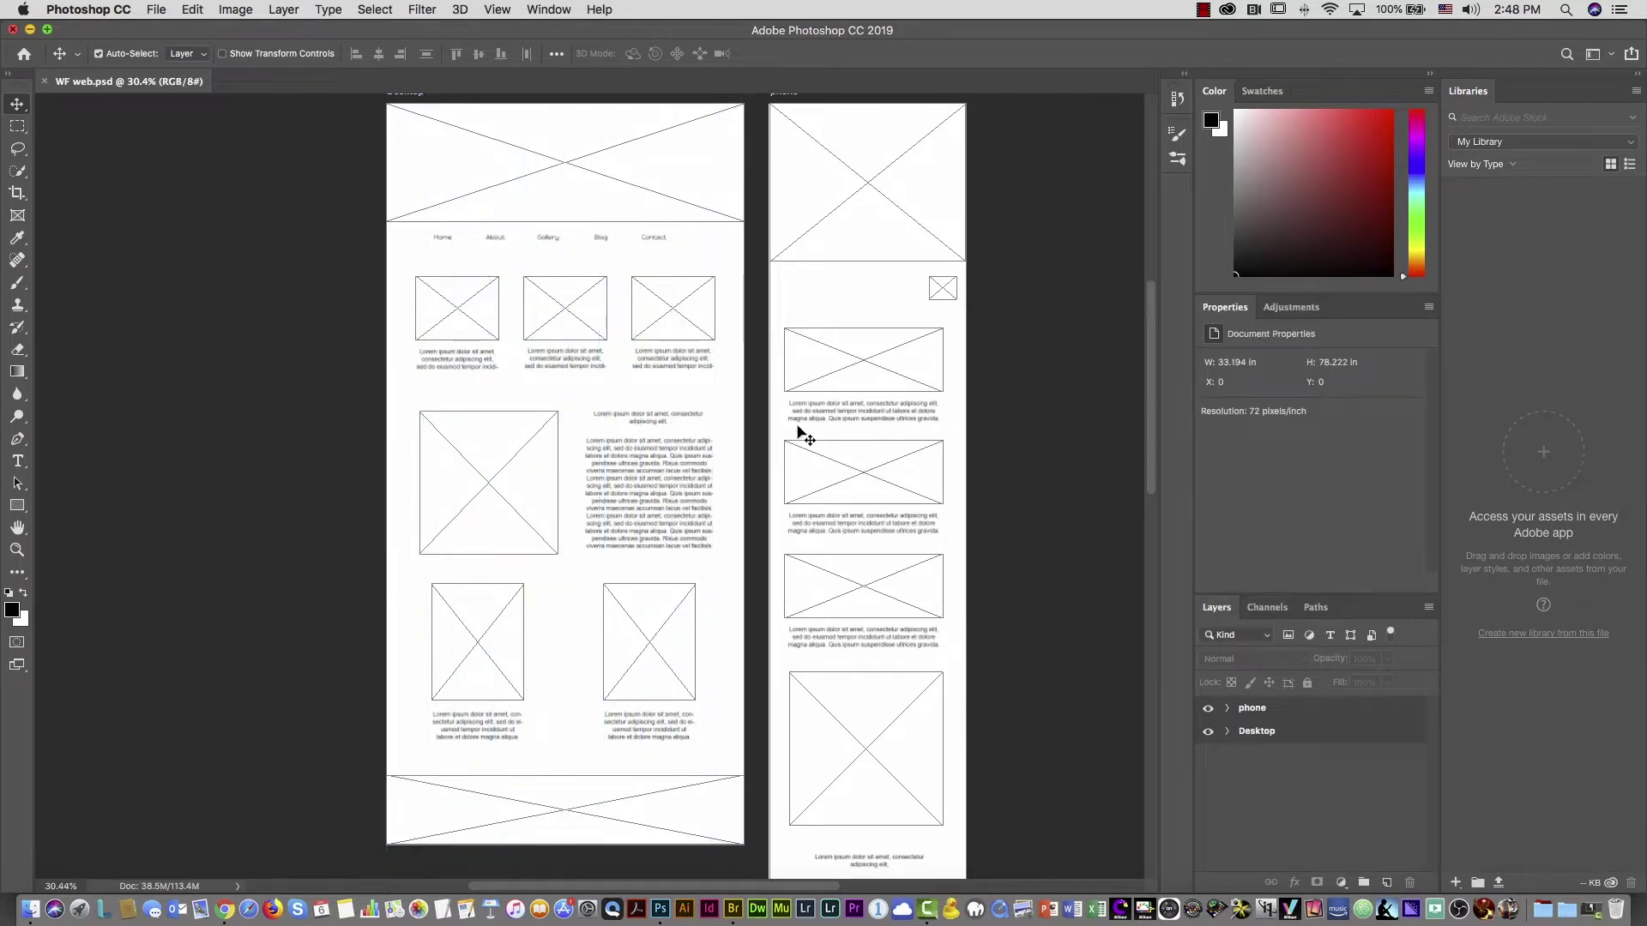
Show the rulers and set their units to pixels
left_click(496, 10)
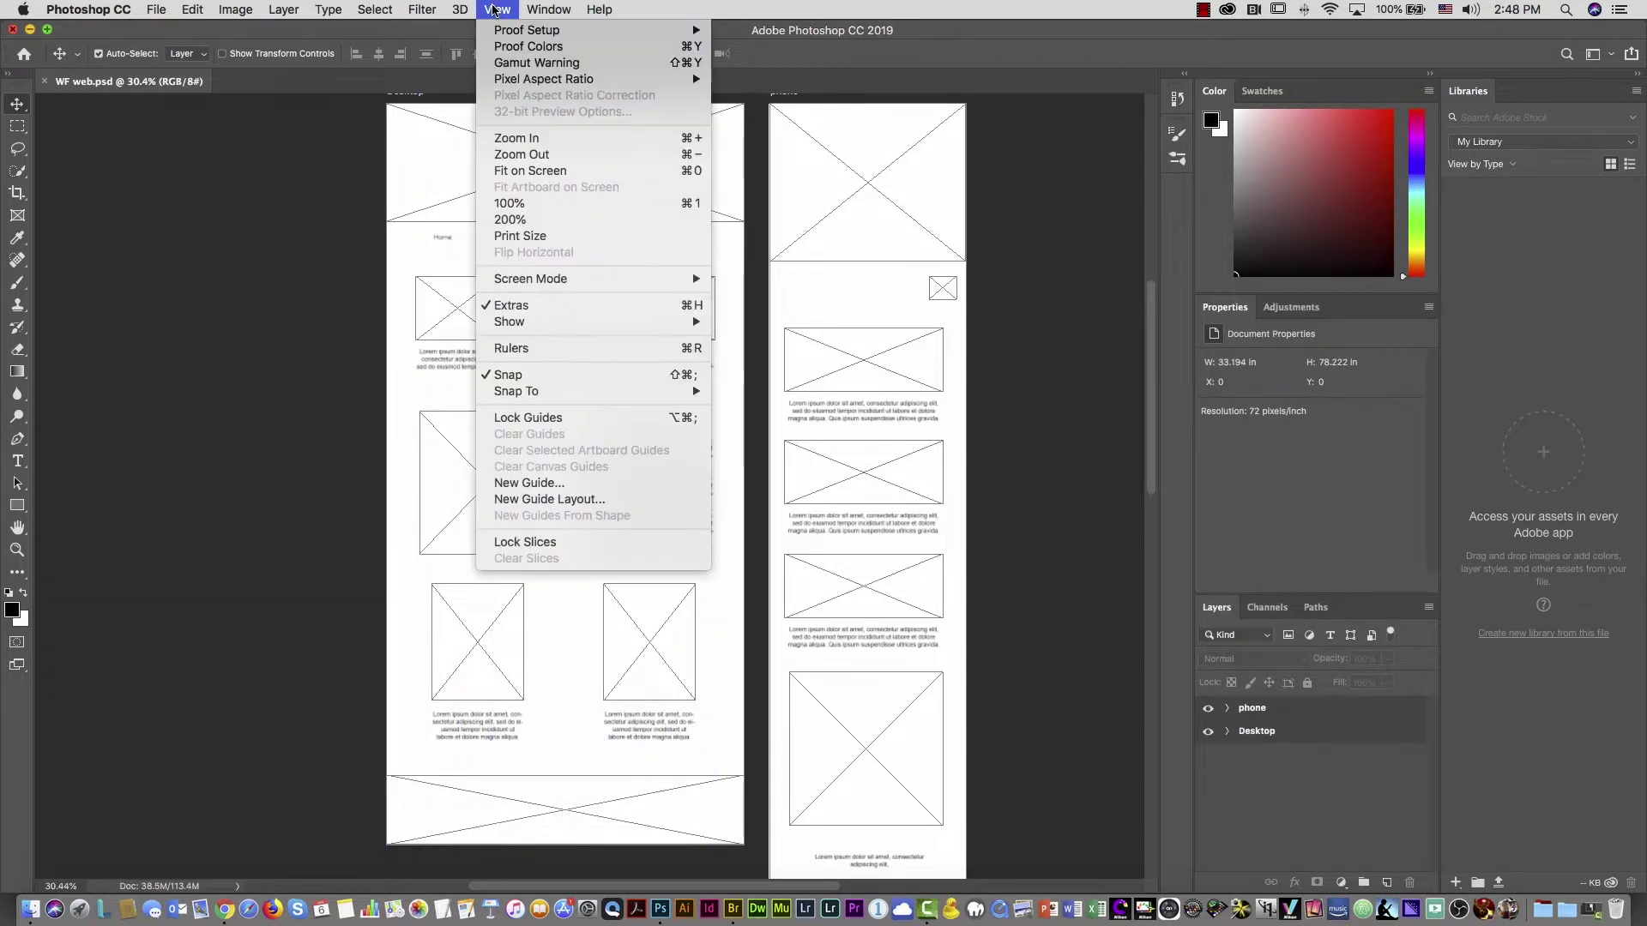
left_click(573, 350)
right_click(683, 106)
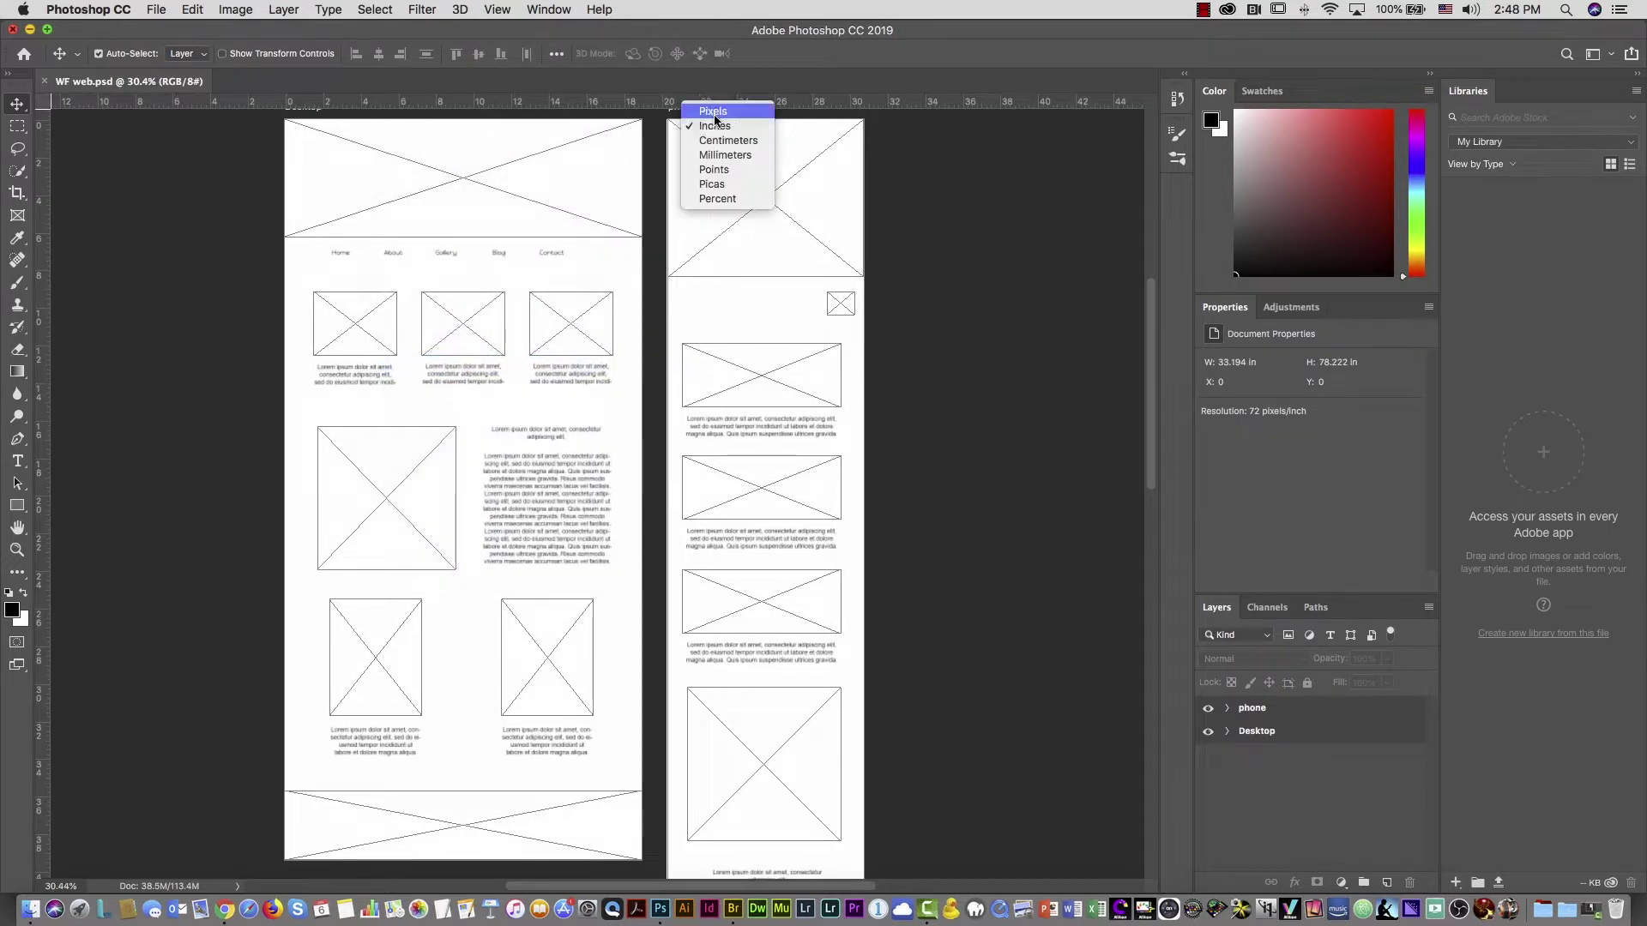
left_click(713, 112)
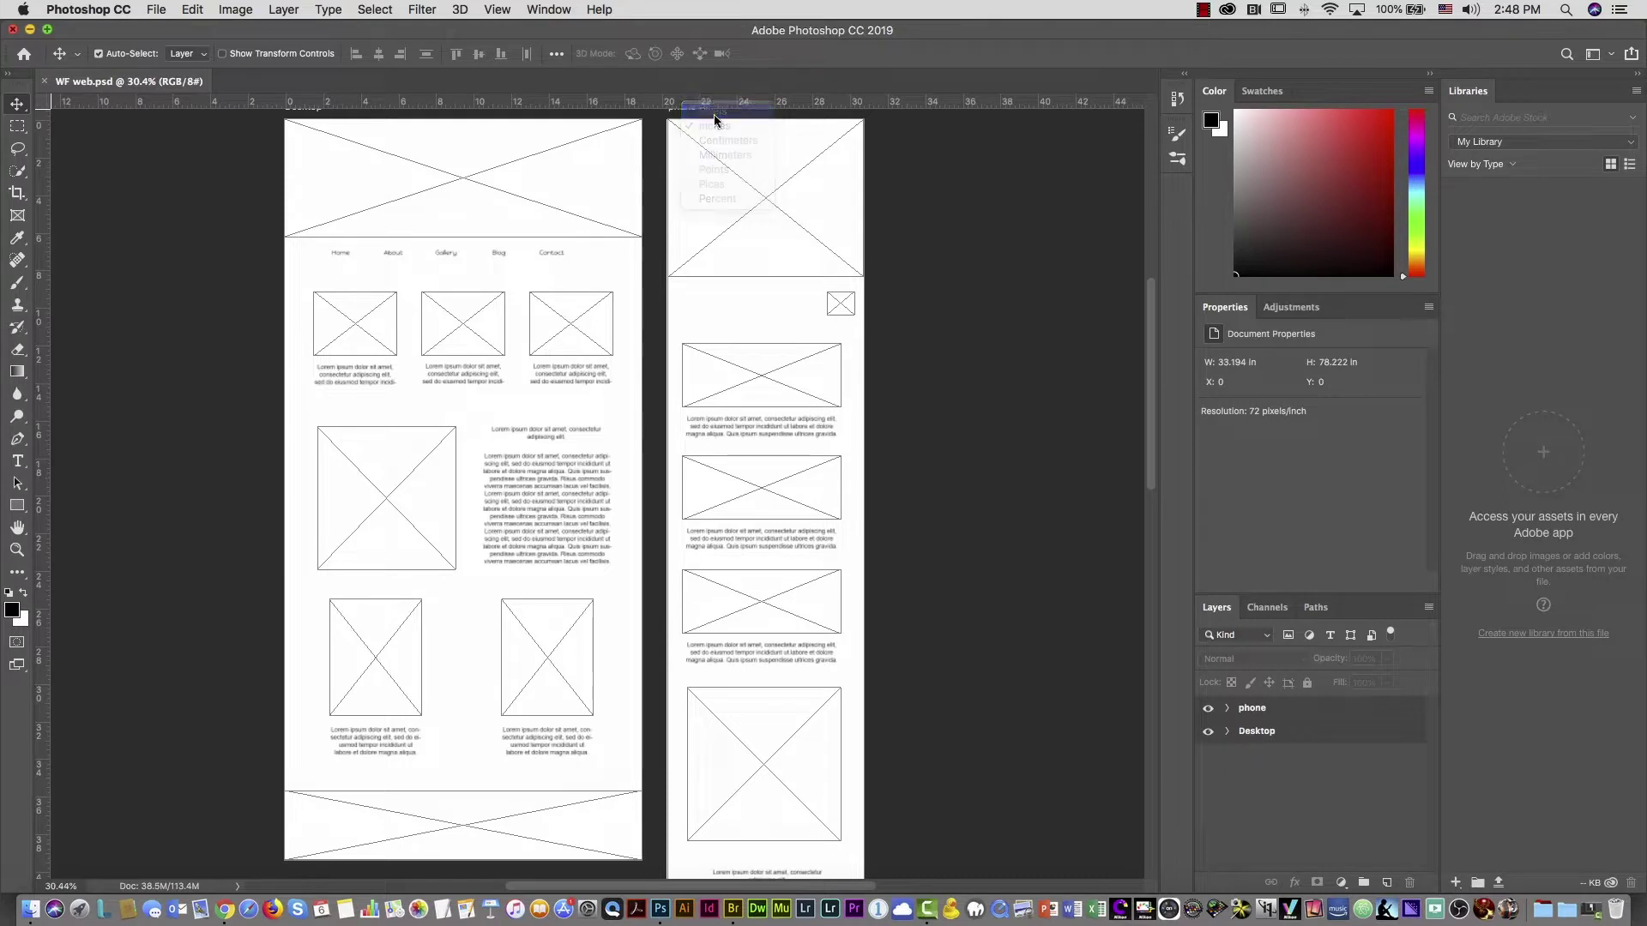
Set up a new guide layout for the Desktop artboard with 10 columns and a 20 px gutter
left_click(499, 10)
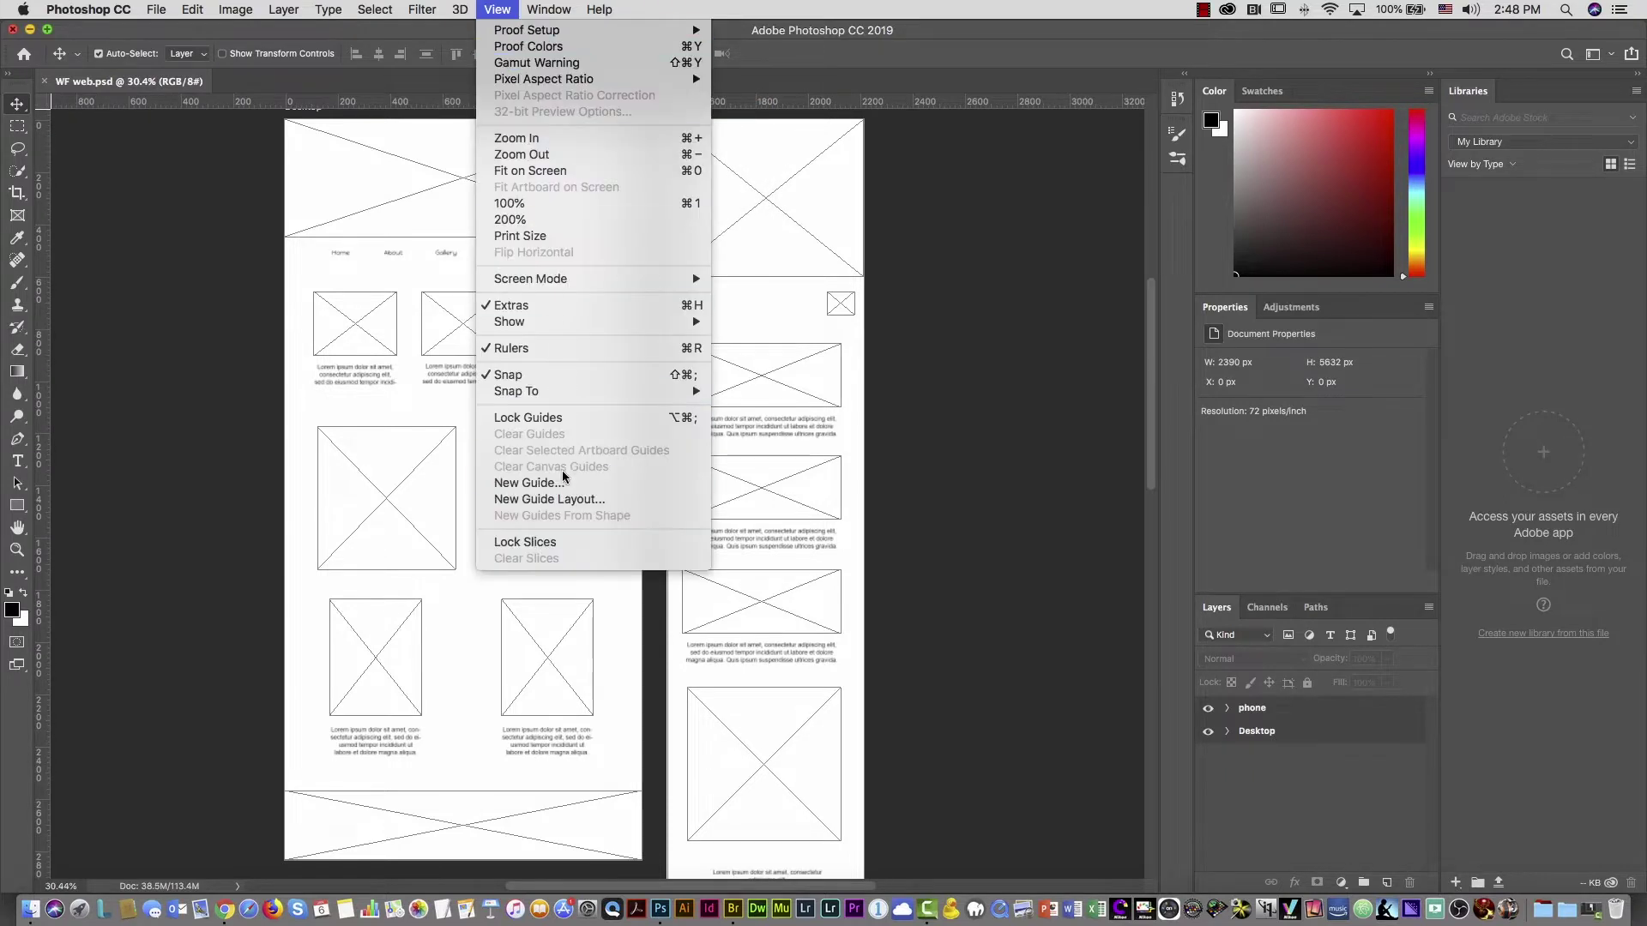
left_click(577, 500)
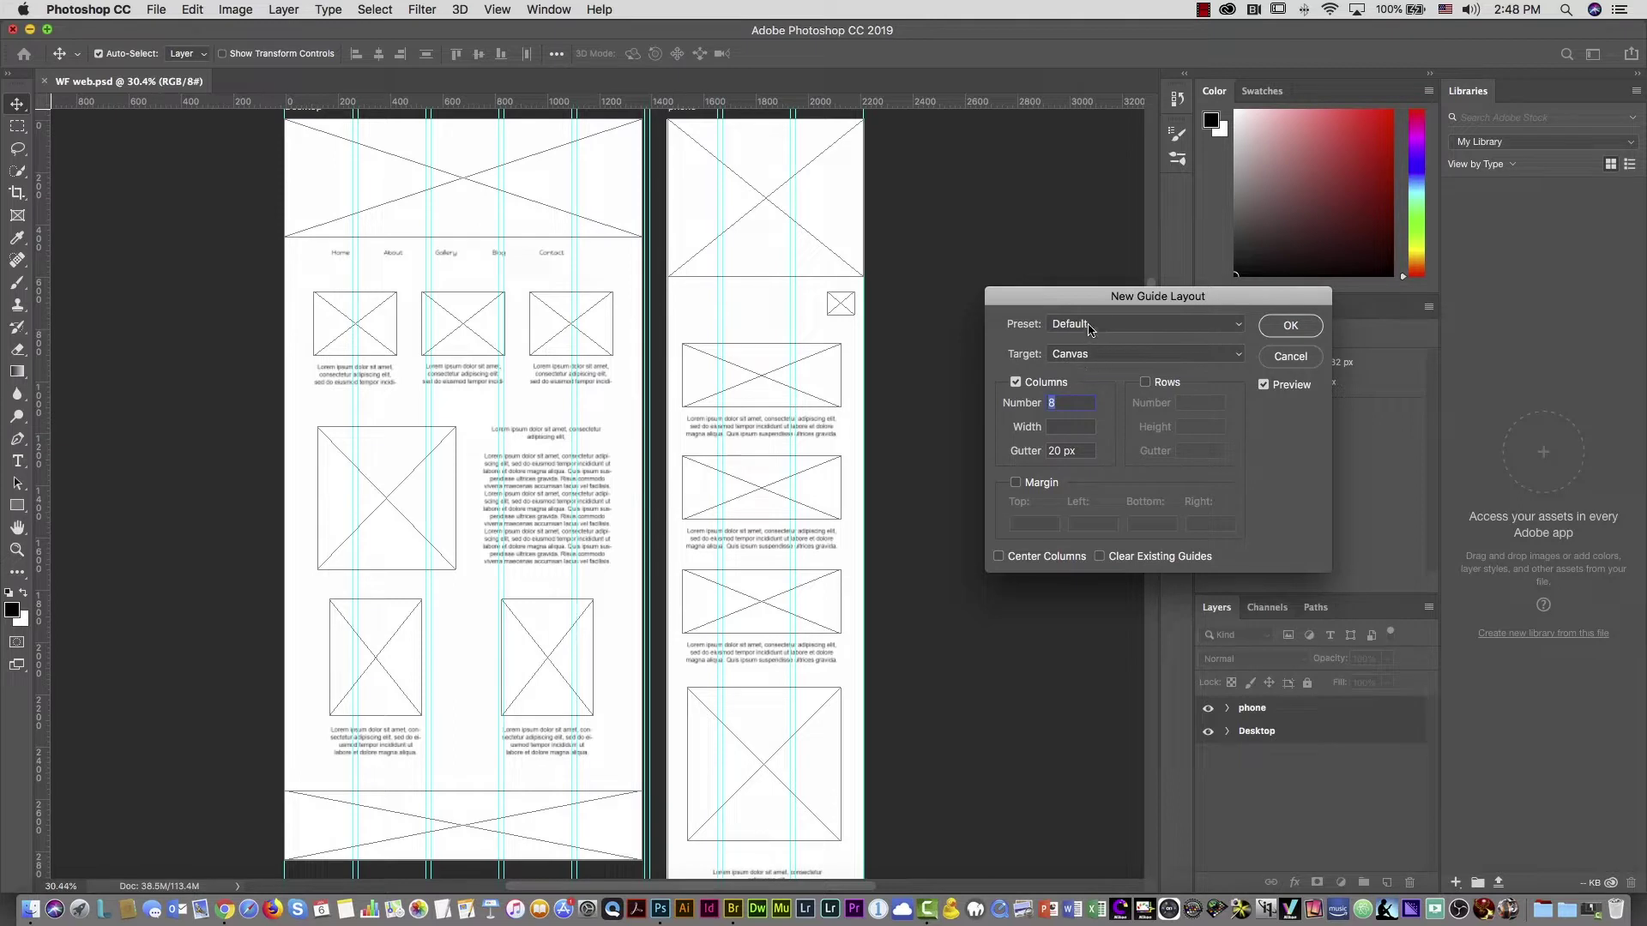
left_click(1096, 356)
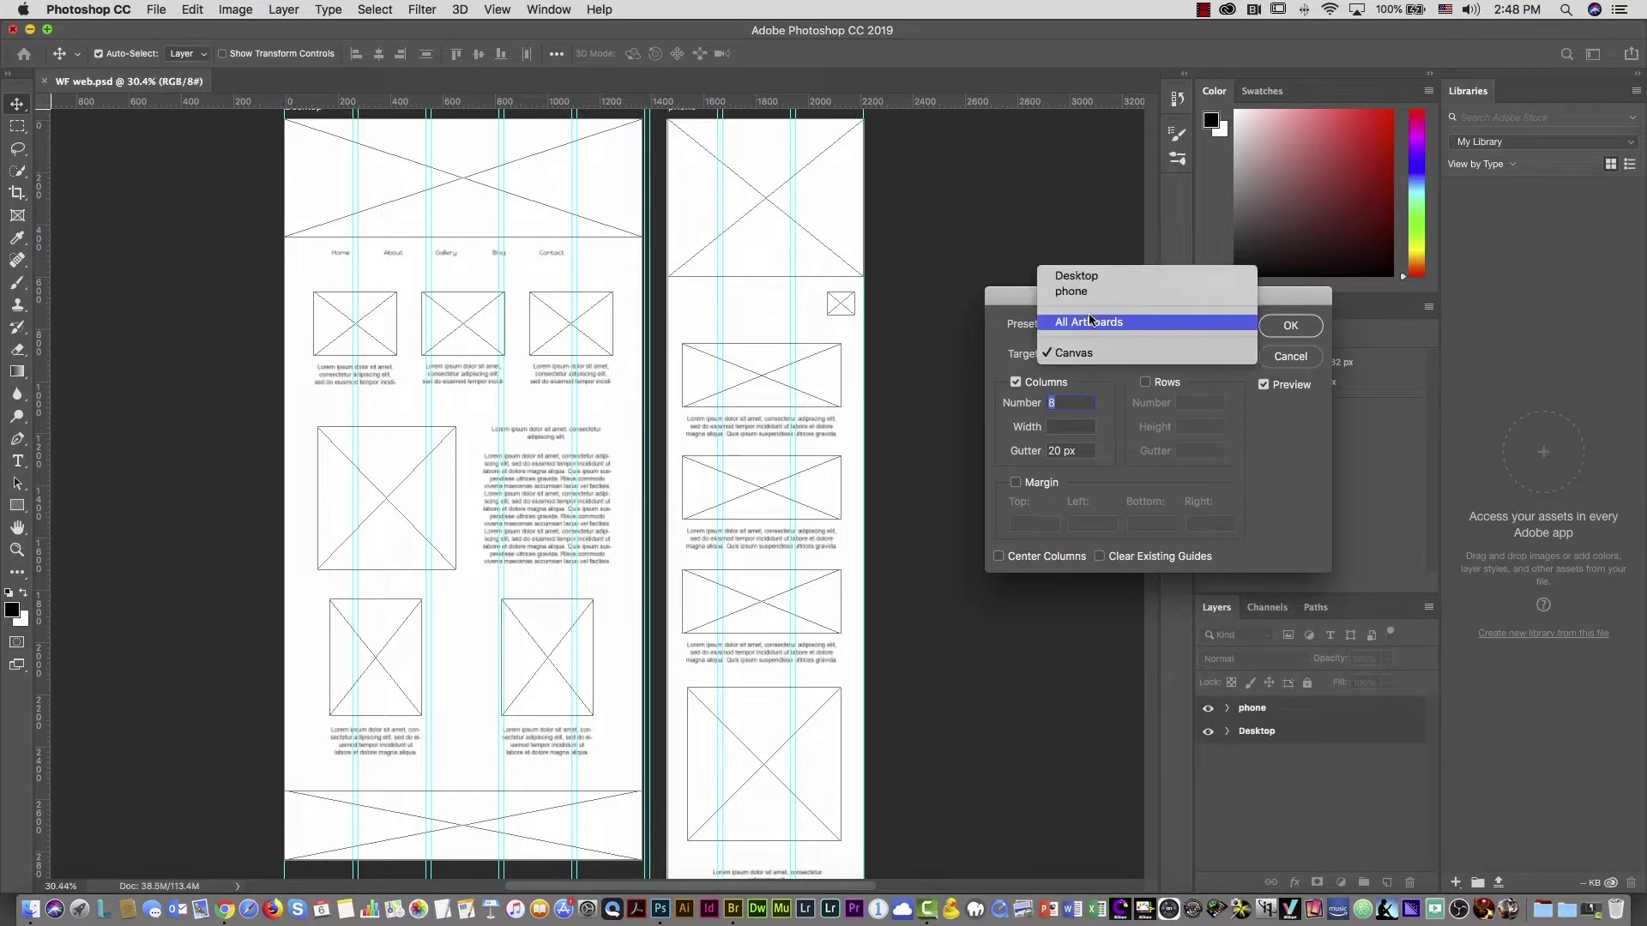
left_click(1088, 276)
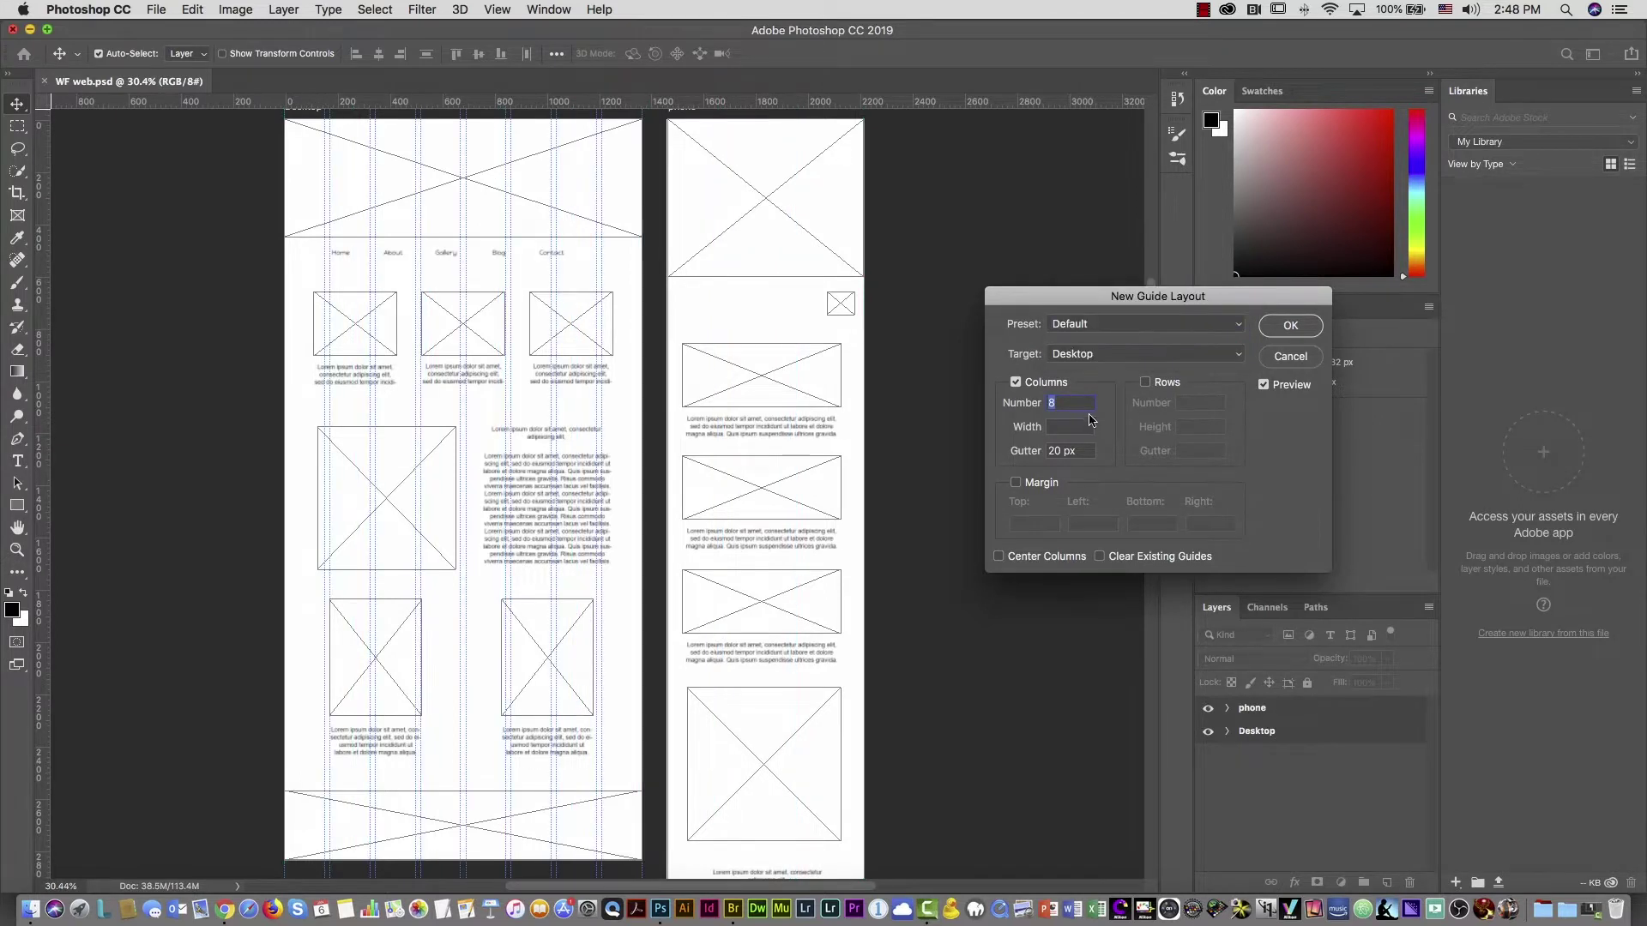
key("Up")
key("Up")
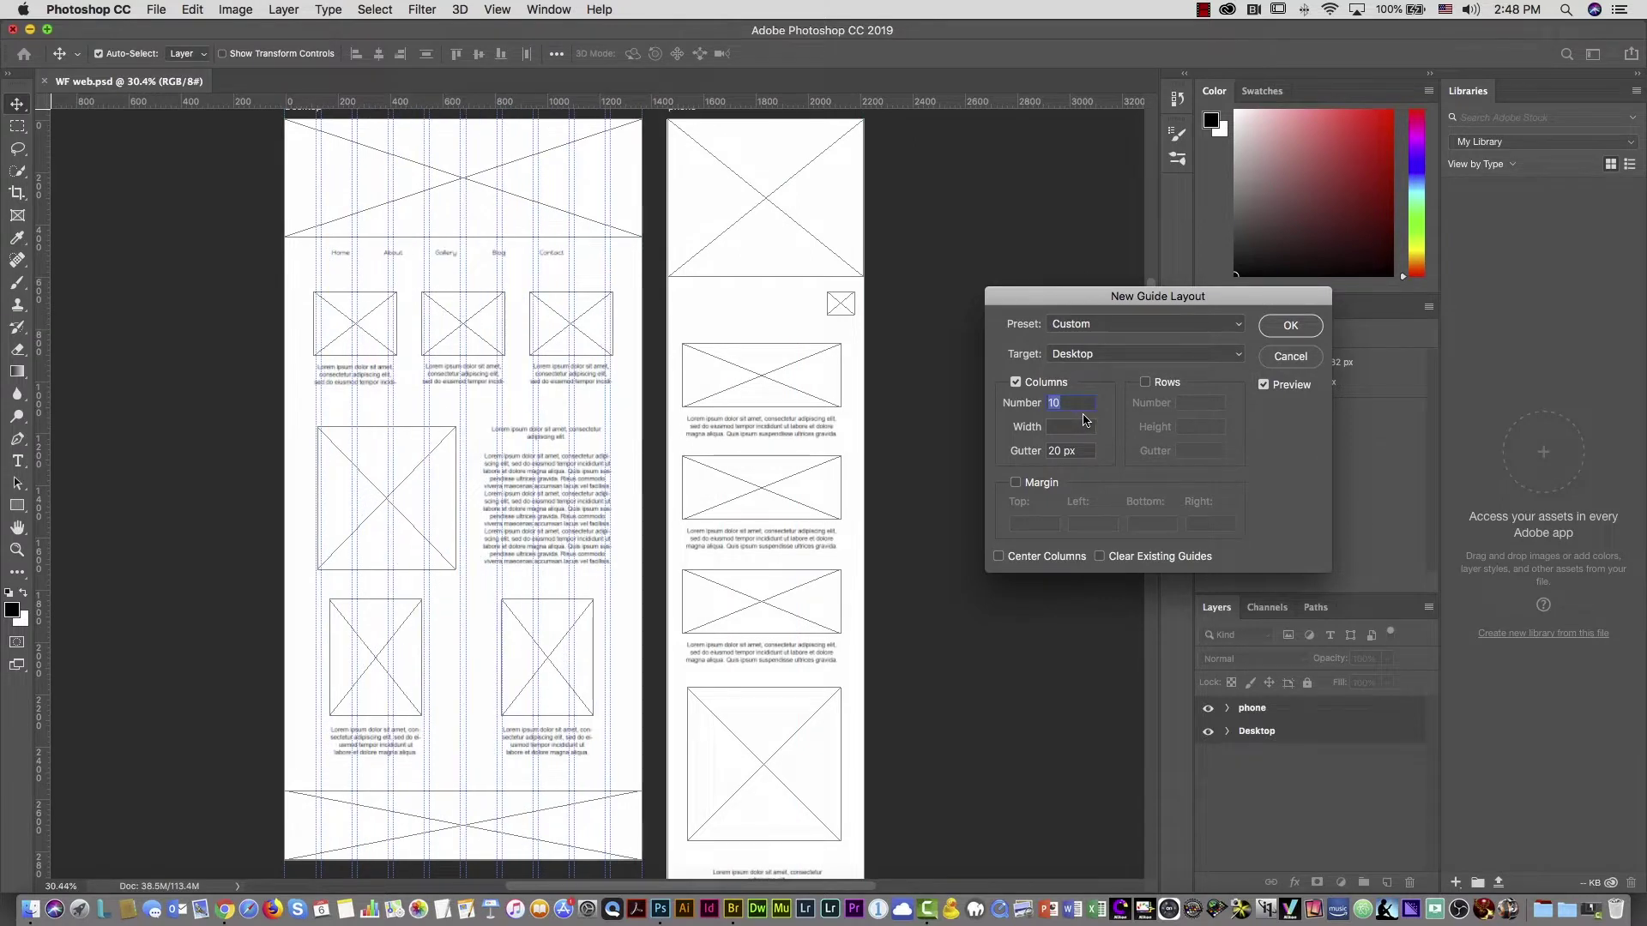
Try adding 6 rows with a 20 px gutter to the guide layout, and turn the rows off again
left_click(1164, 386)
left_click(1186, 399)
key("Up")
key("Up")
key("Up")
key("Up")
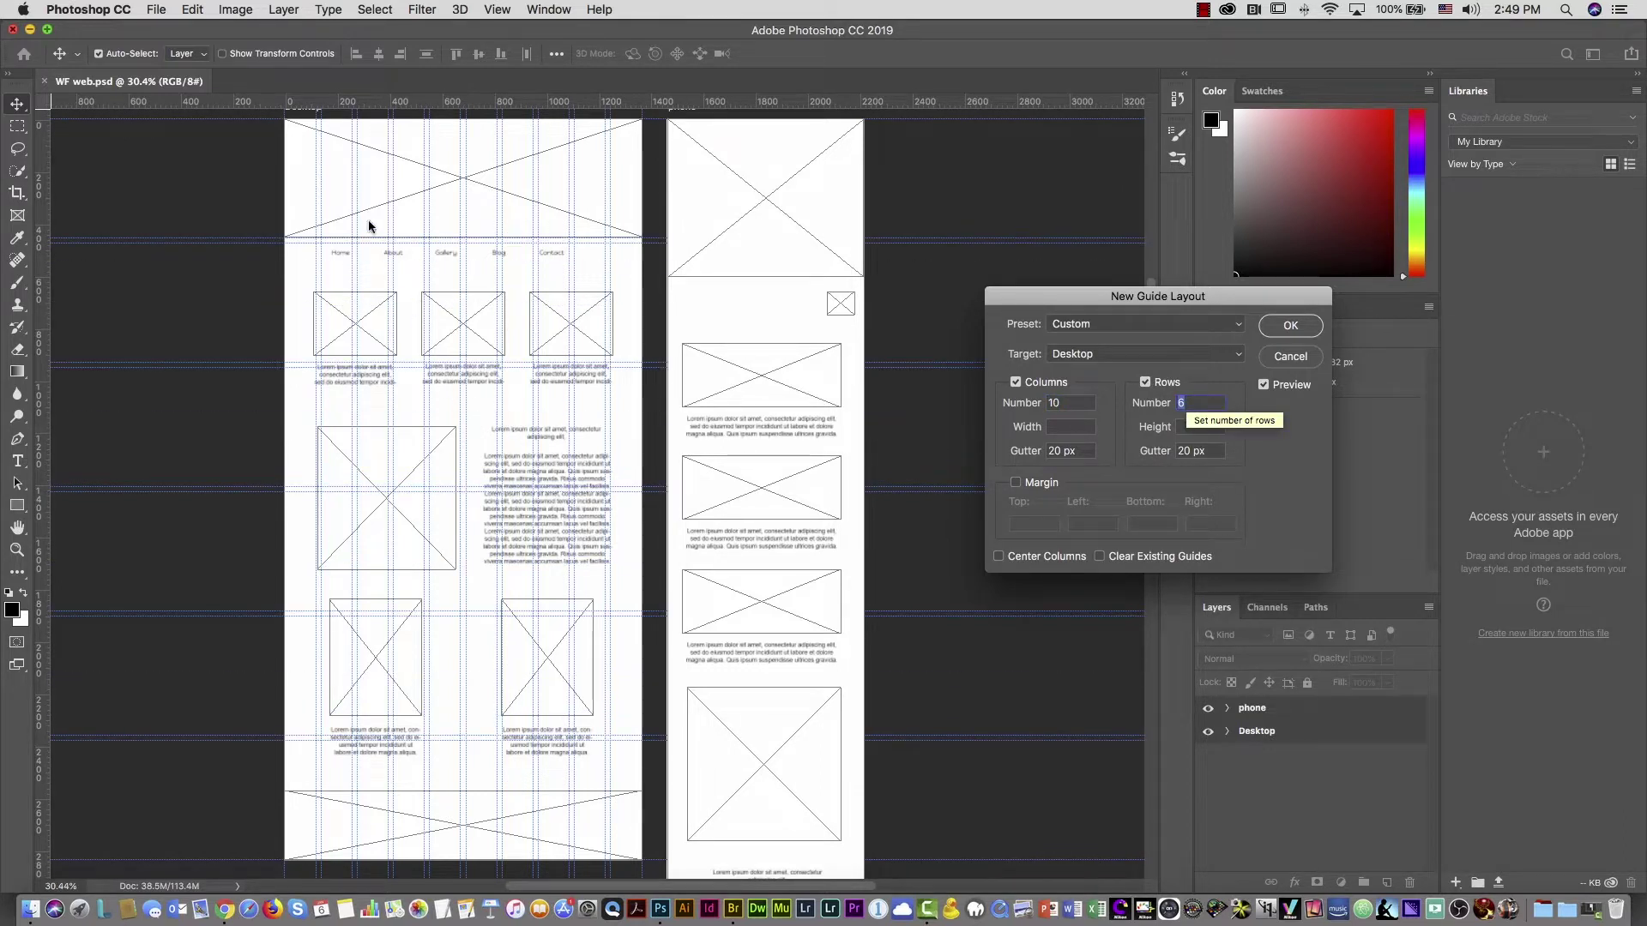
left_click(1146, 386)
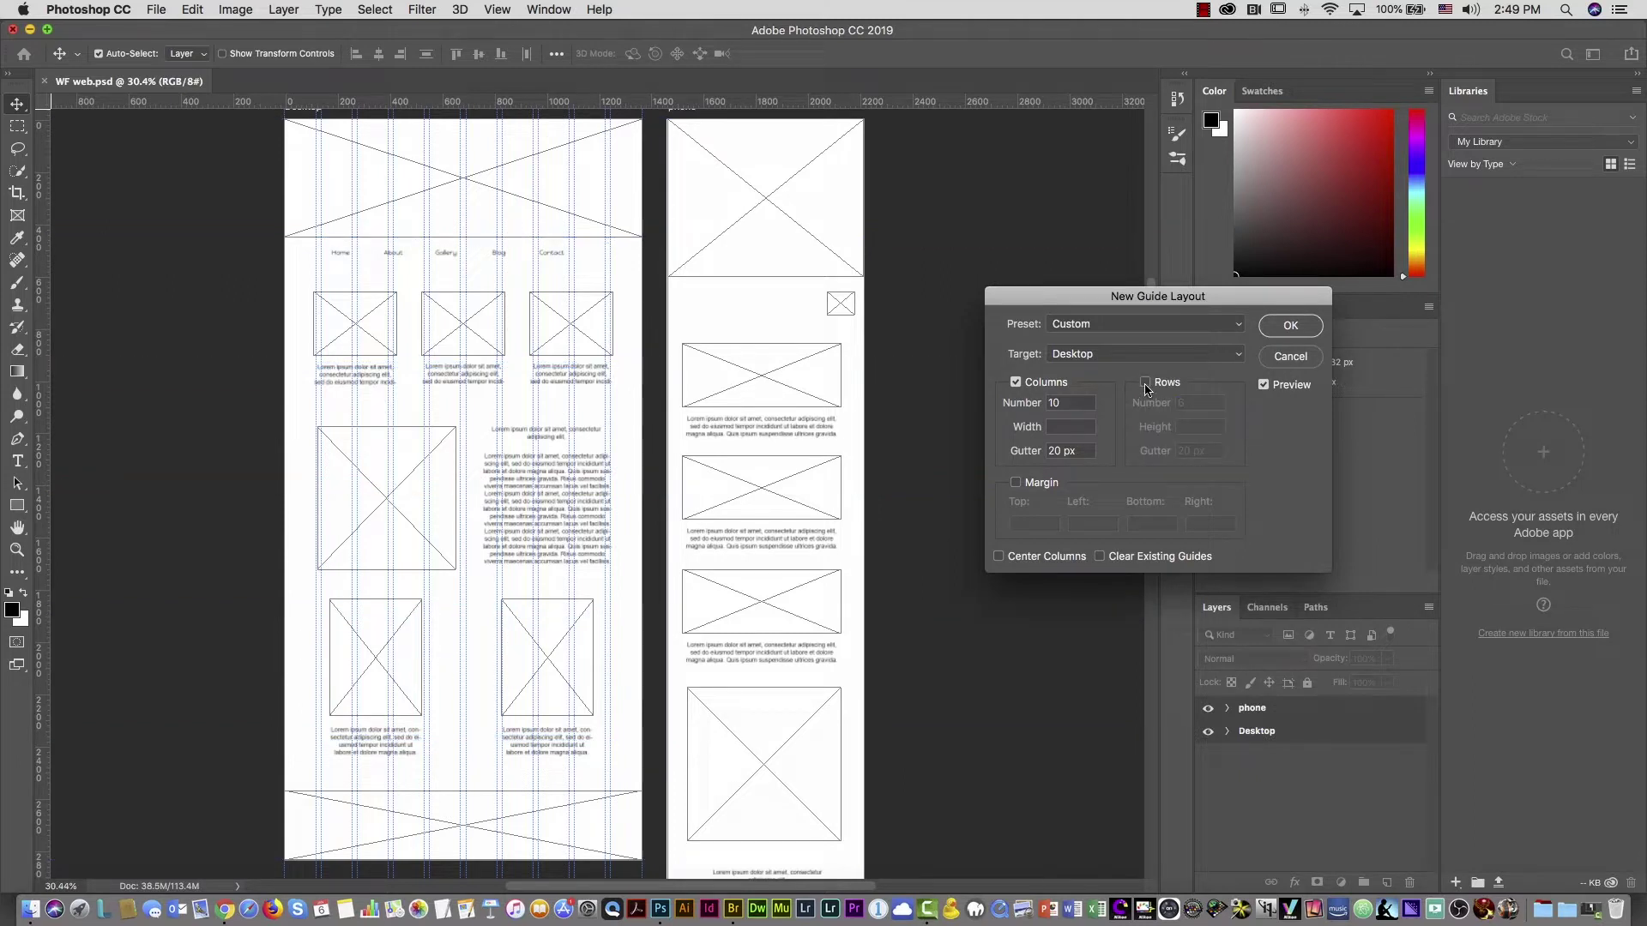
Apply the column guide layout and select the Desktop artboard to display its guides
left_click(1288, 355)
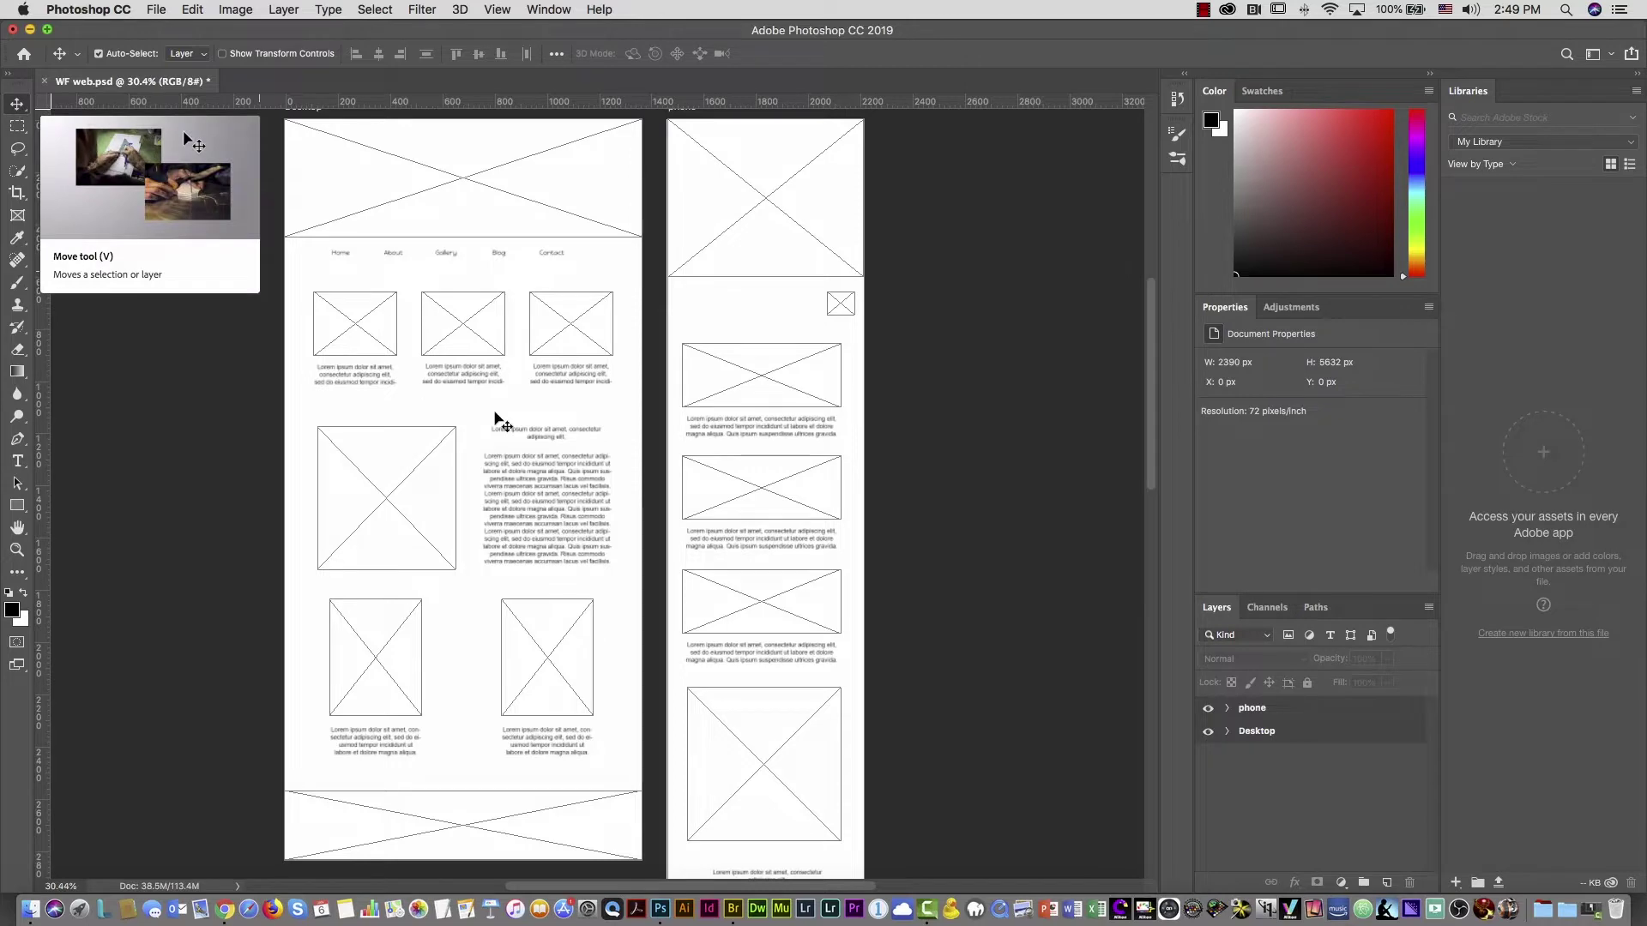
left_click(633, 390)
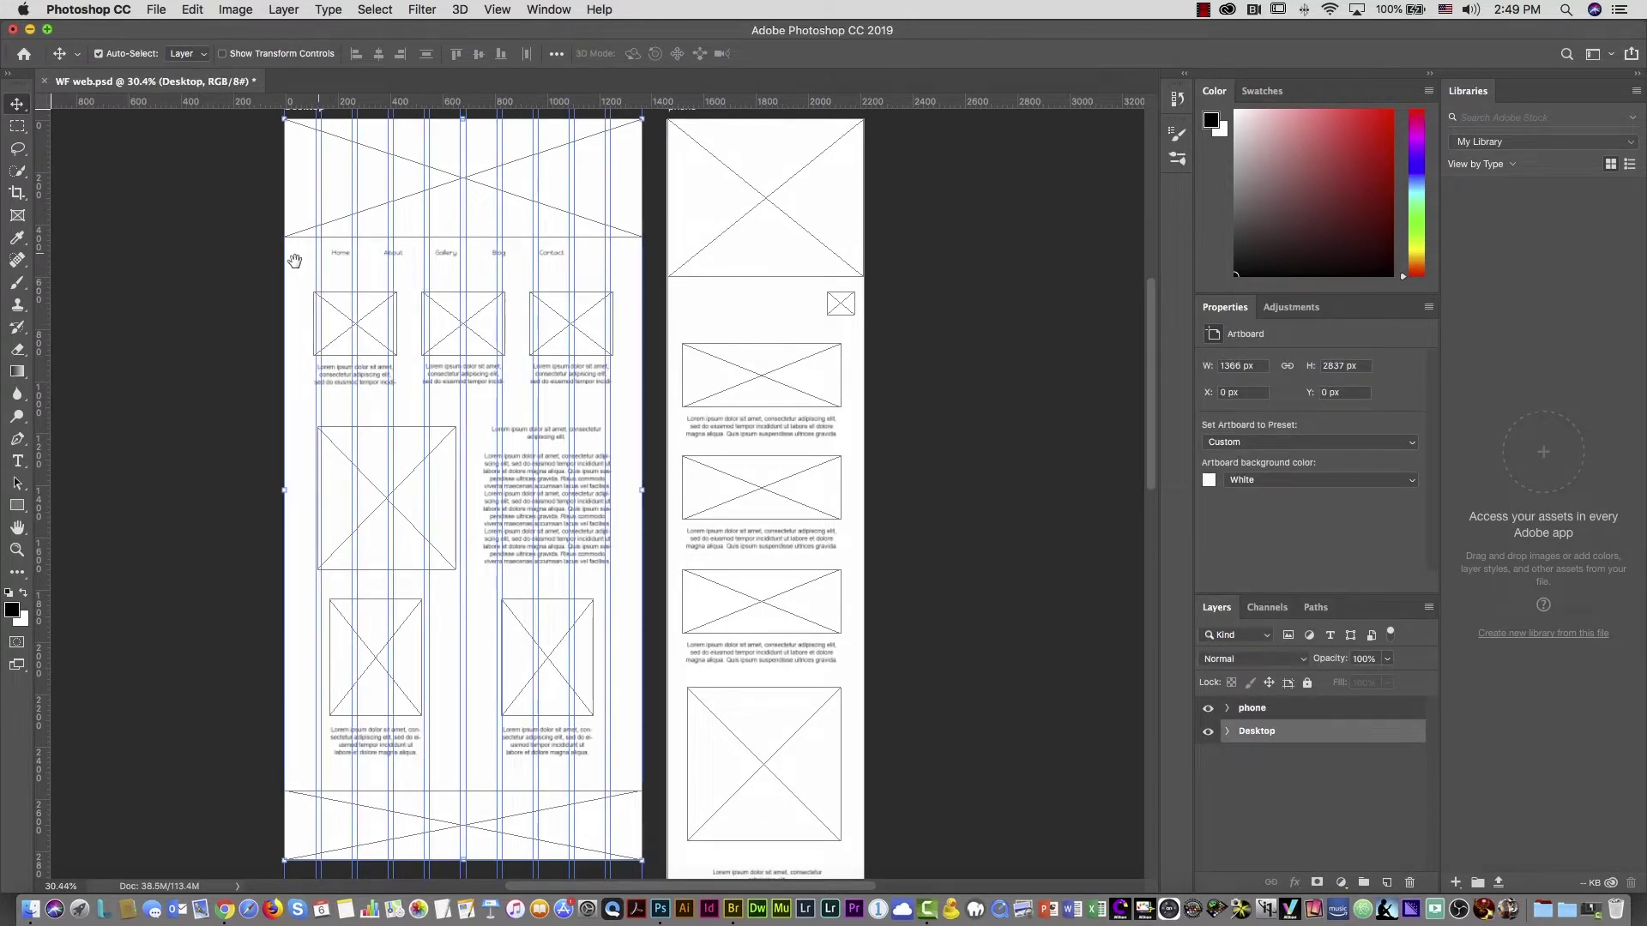
Move the first image frame under the Desktop navigation to X 118 px and pull its right edge in to the column guide
left_click_drag(286, 283, 384, 254)
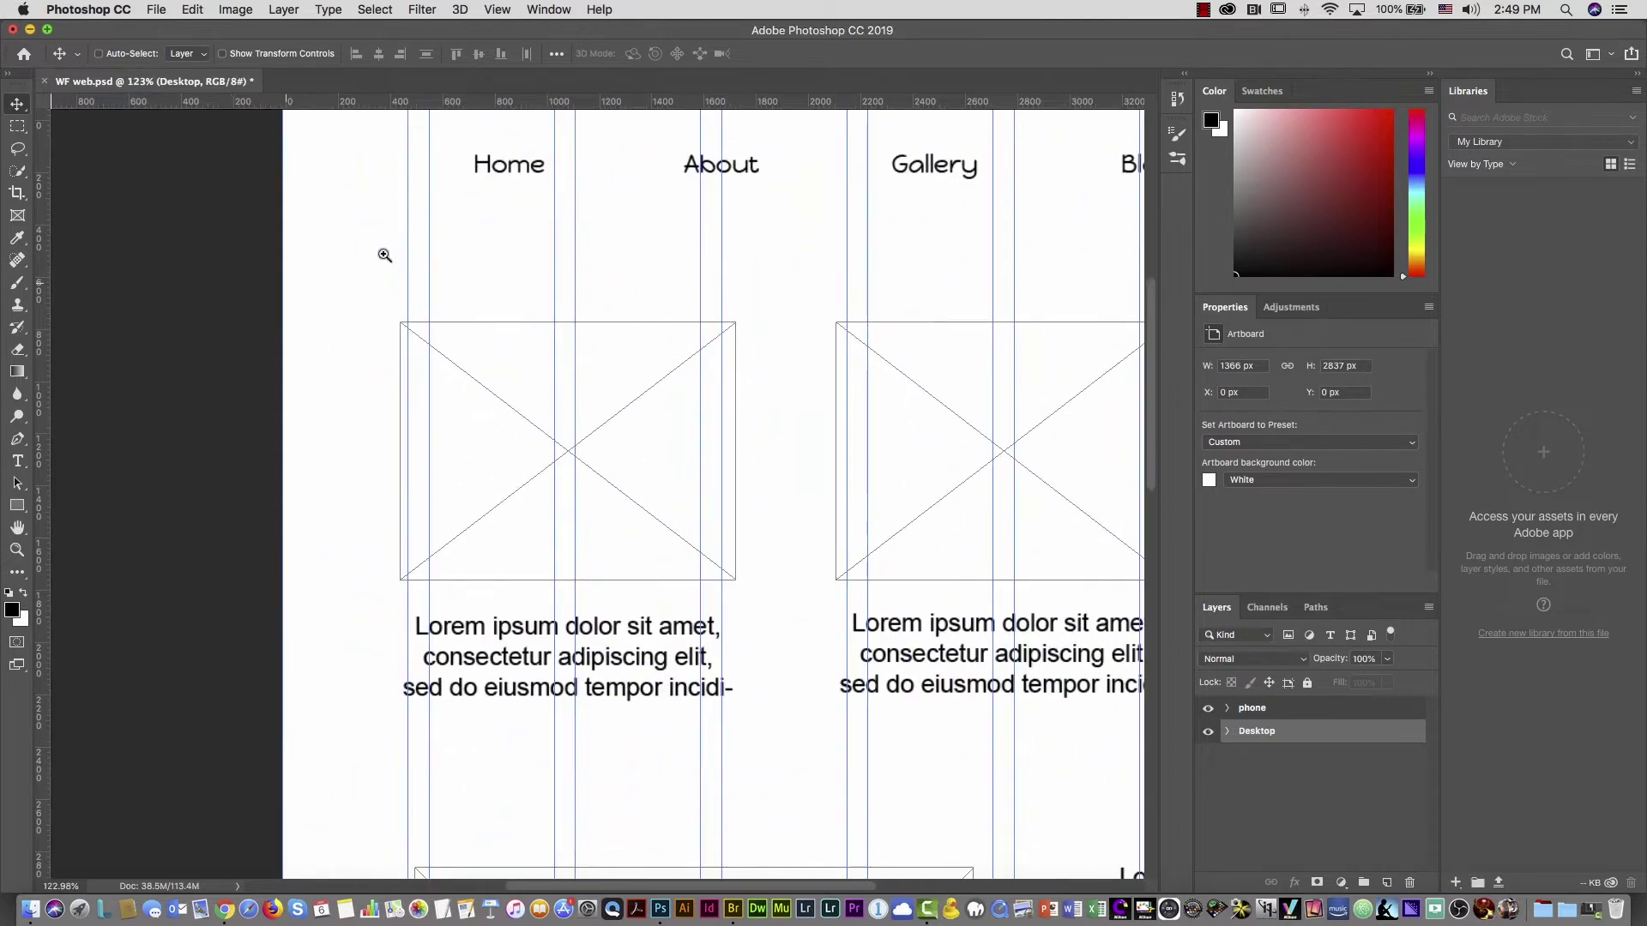
left_click(496, 400, "super")
left_click_drag(496, 409, 503, 413)
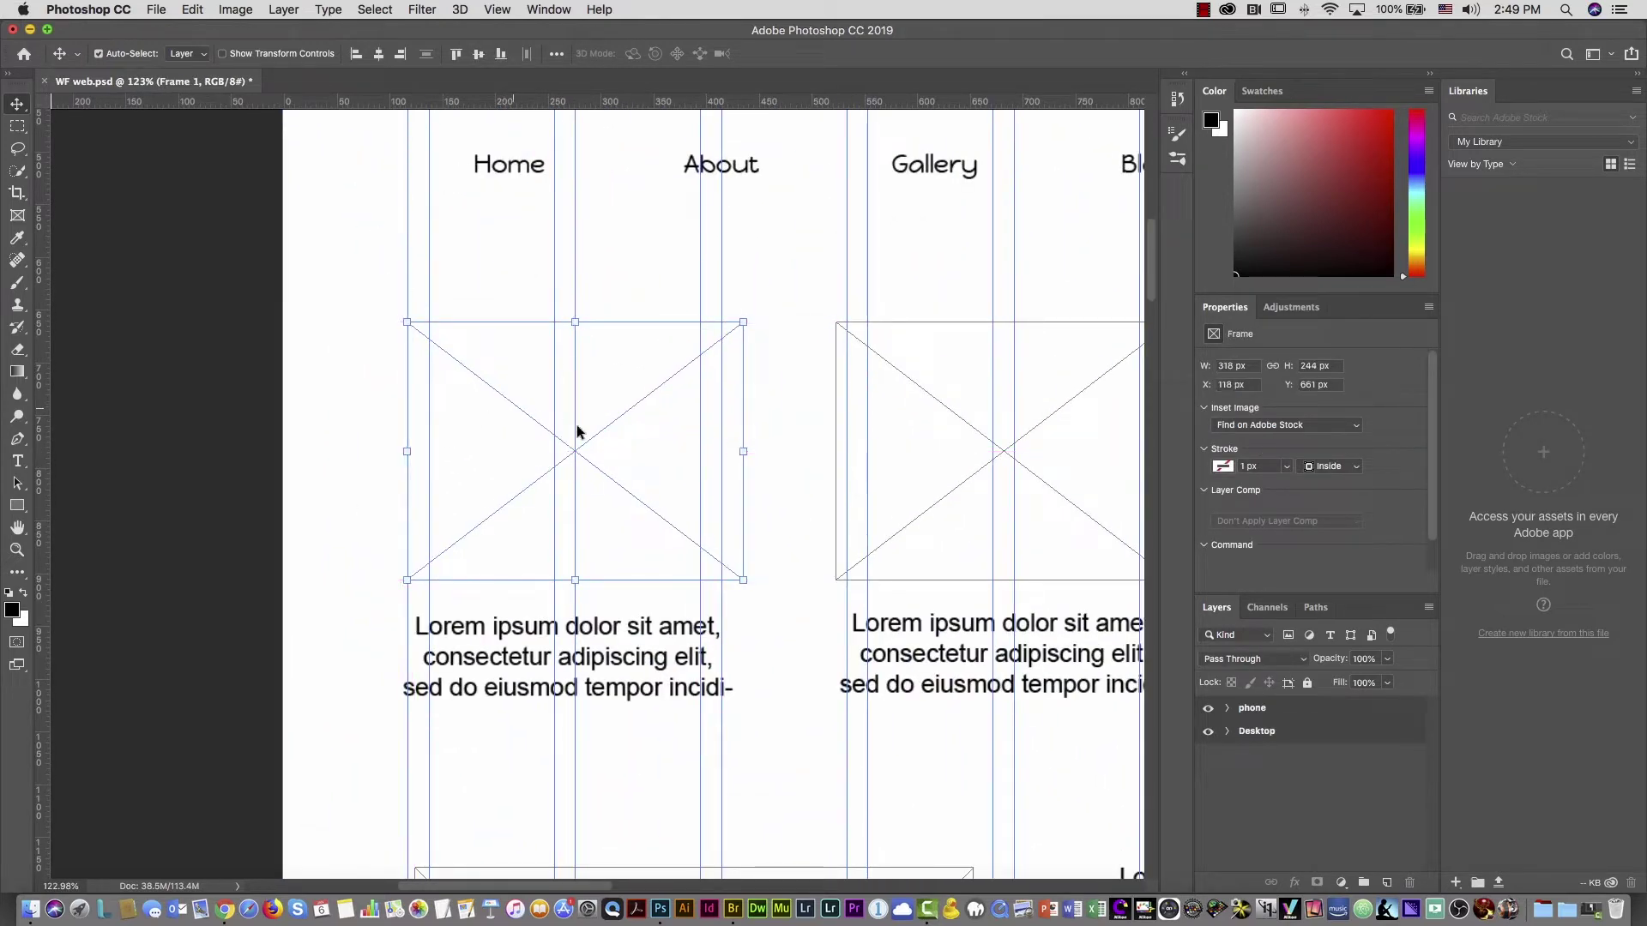
left_click_drag(744, 451, 725, 446)
Fit the middle image frame to the column guides, with its left edge at X 534 px and a width of 299 px
left_click(908, 441)
left_click_drag(836, 453, 847, 452)
left_click_drag(1001, 436, 747, 441)
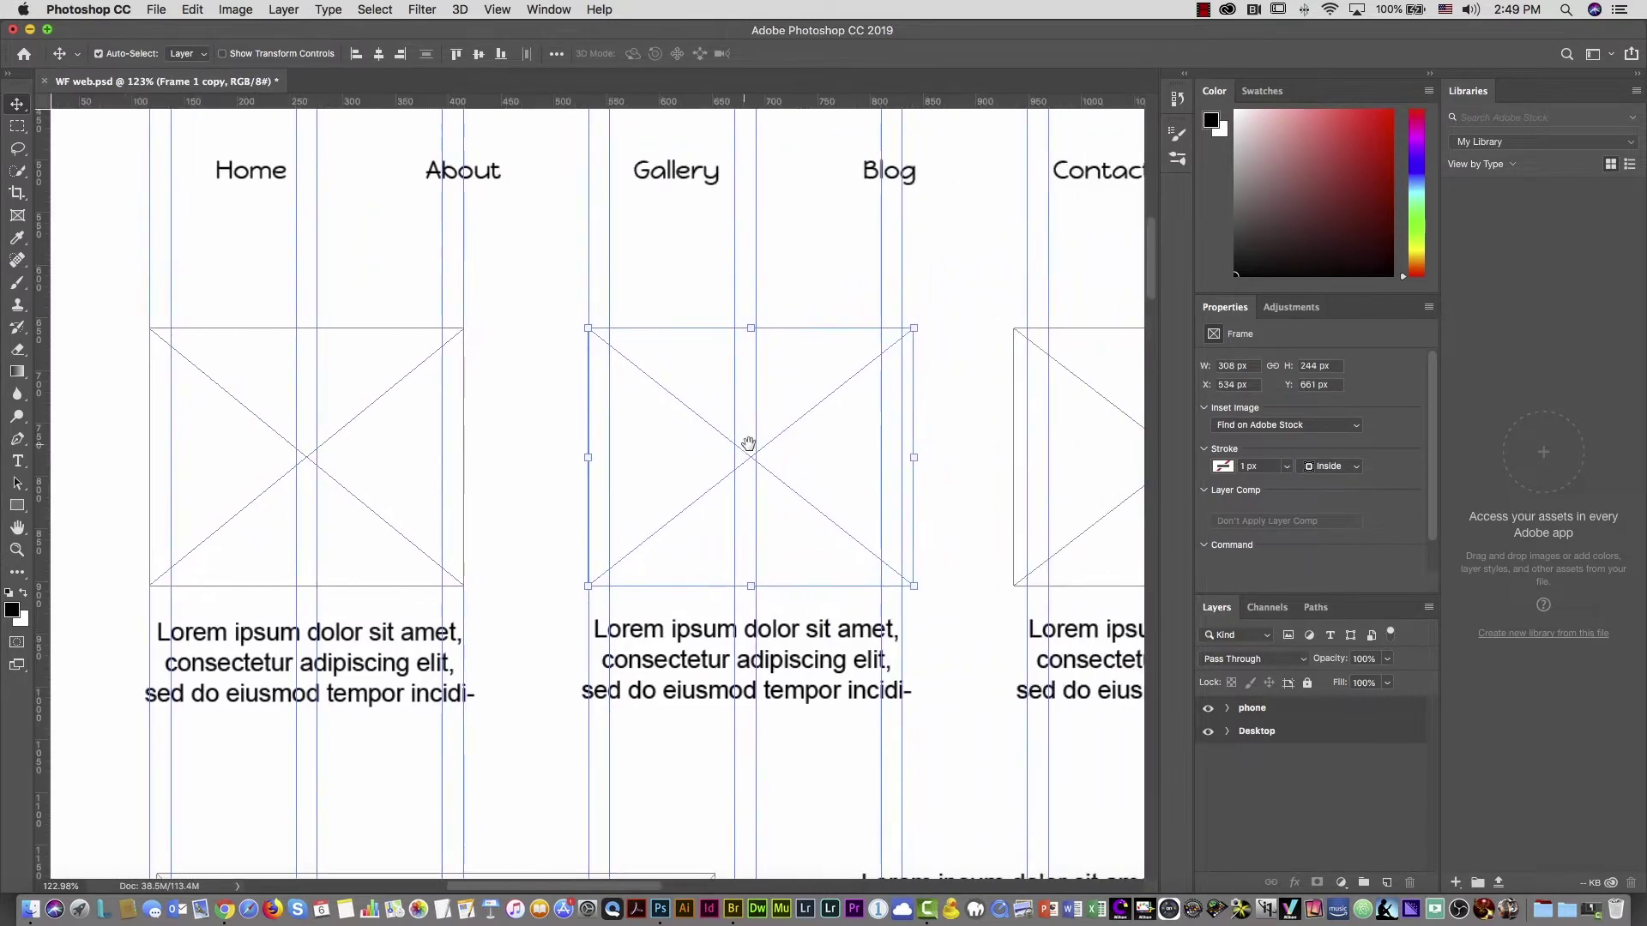
left_click_drag(916, 458, 905, 458)
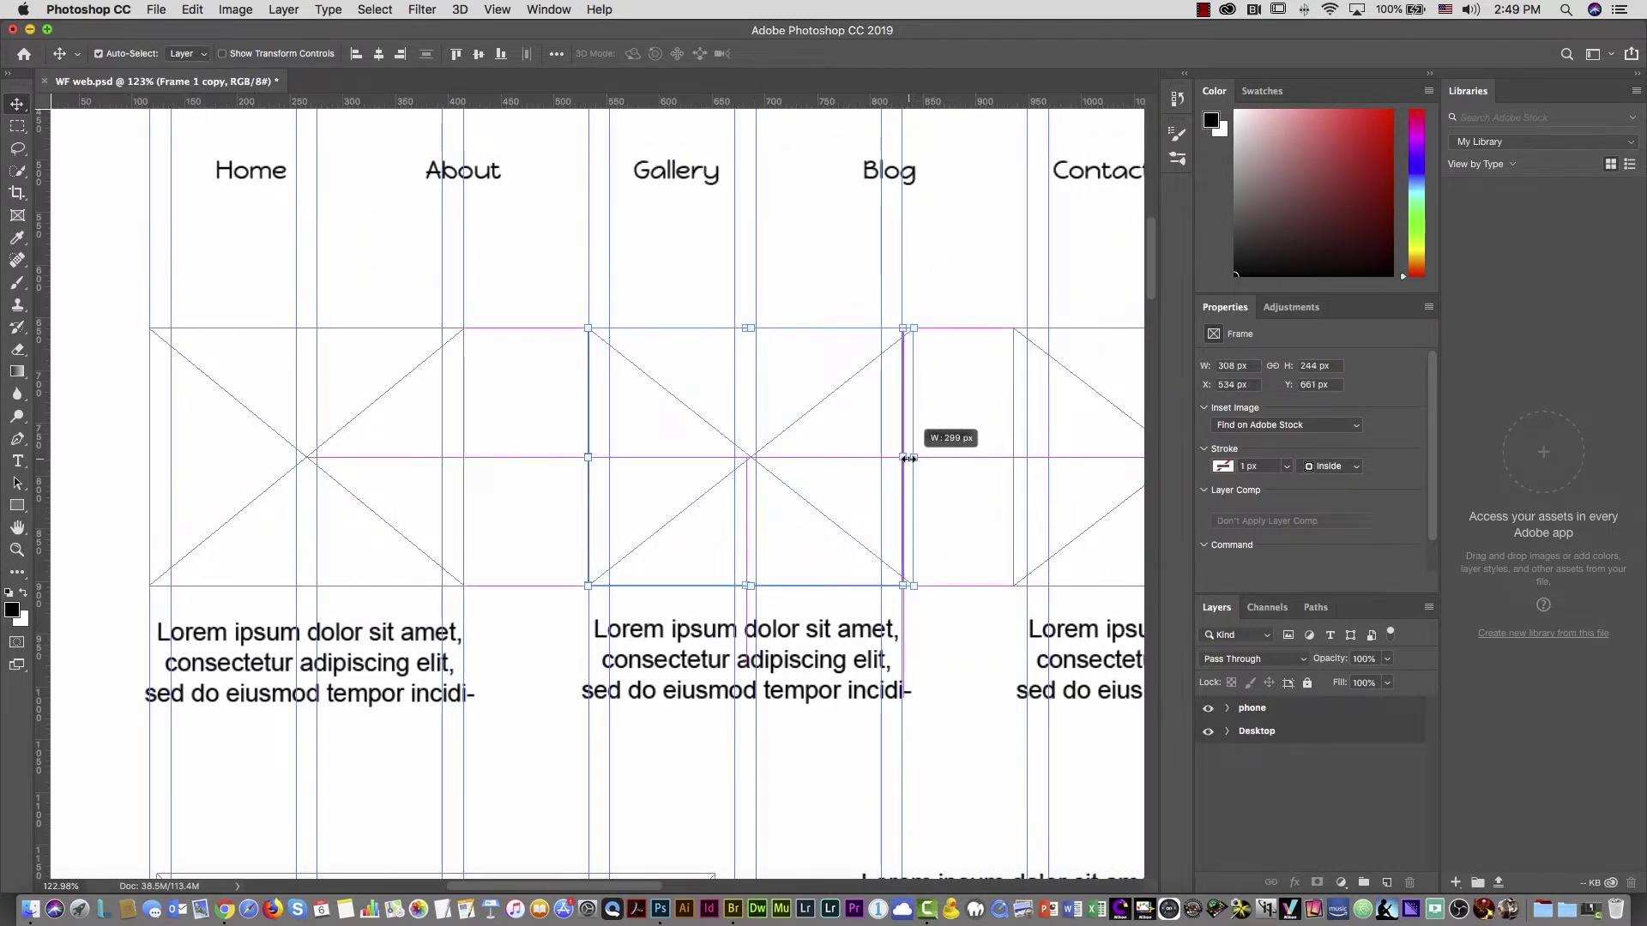
Fit the third image frame in the row to the column guides at X 950 px, 297 px wide, and view the whole canvas
scroll(978, 613, "right", 10)
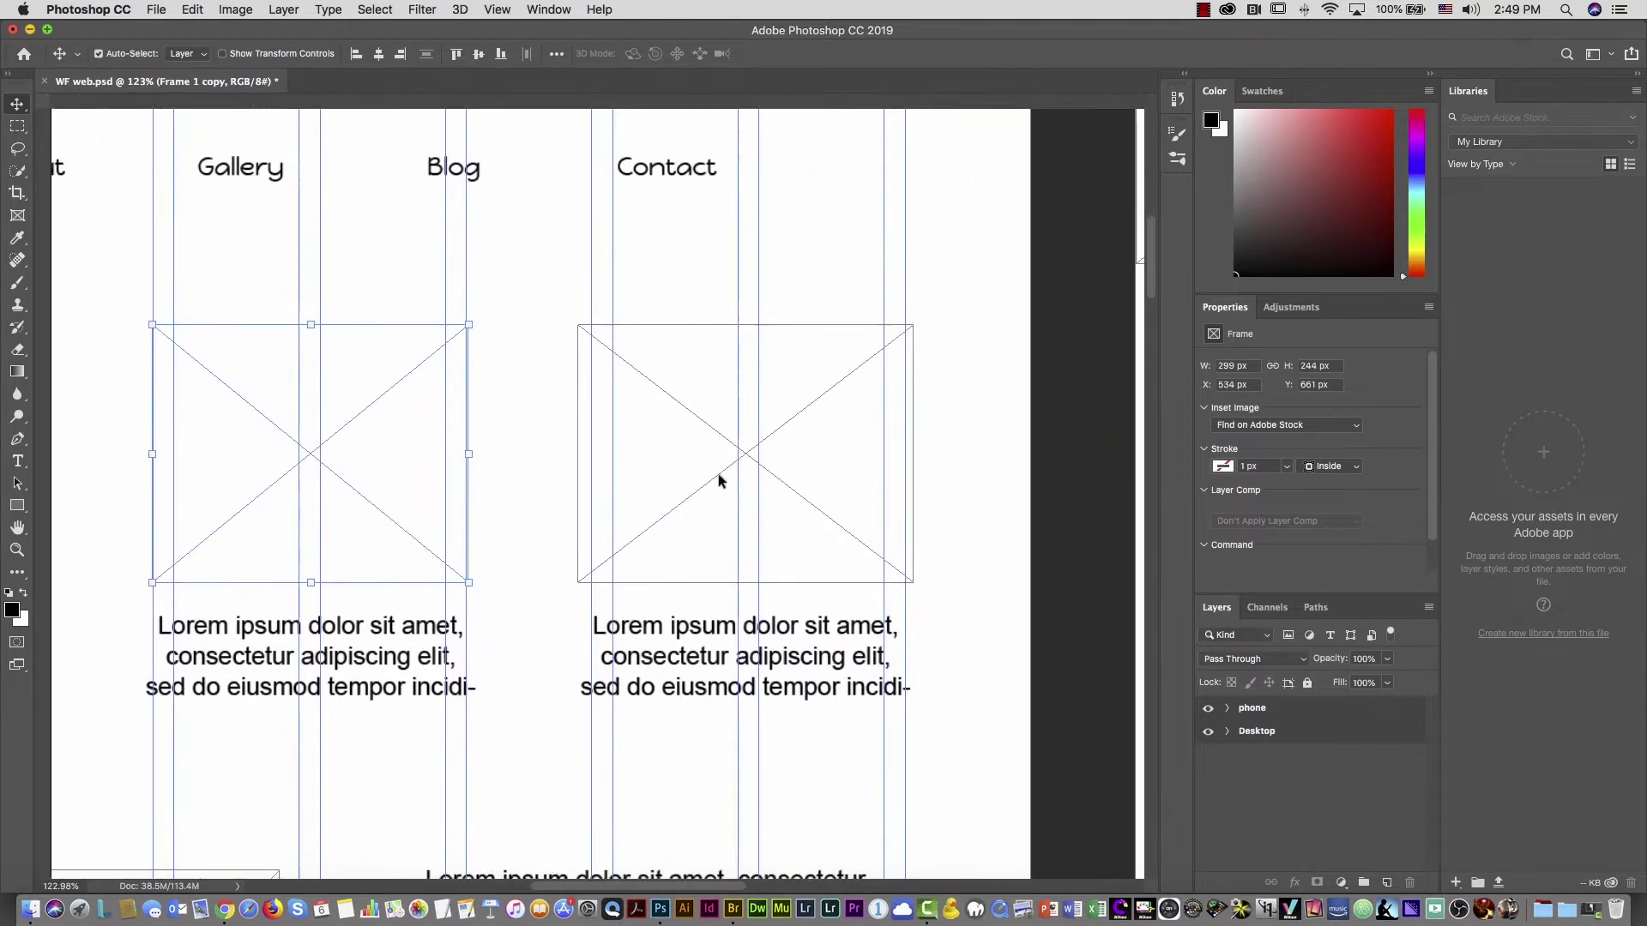
left_click(710, 449)
left_click_drag(577, 457, 591, 455)
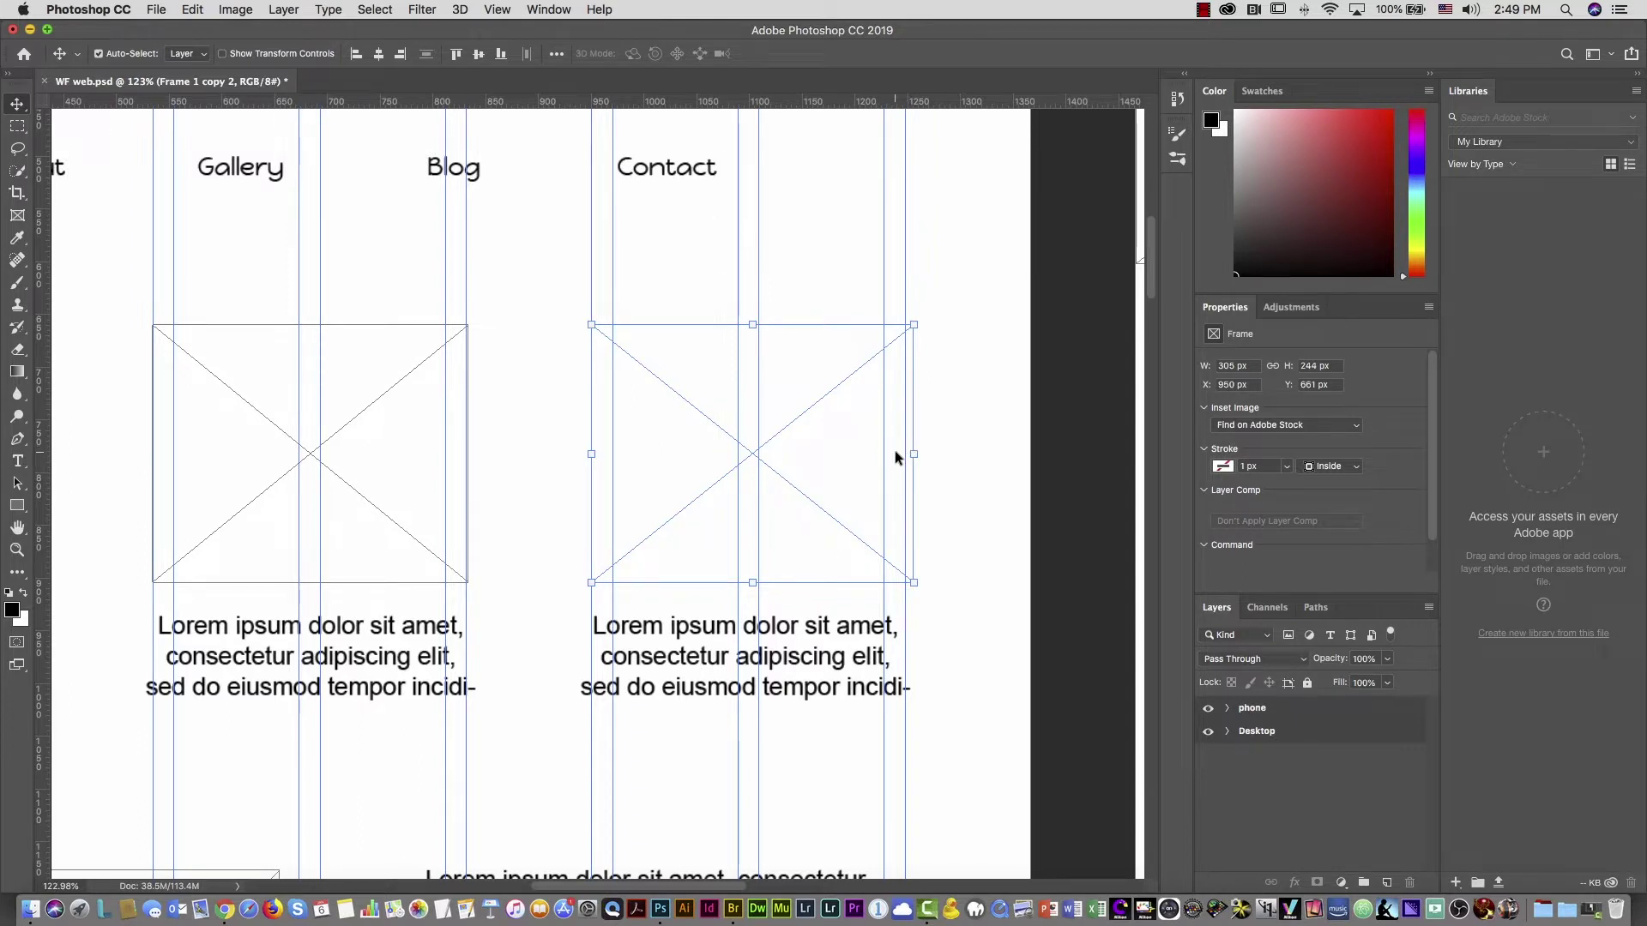
mouse_move(913, 453)
left_mouse_down()
mouse_move(889, 452)
mouse_move(905, 456)
left_mouse_up()
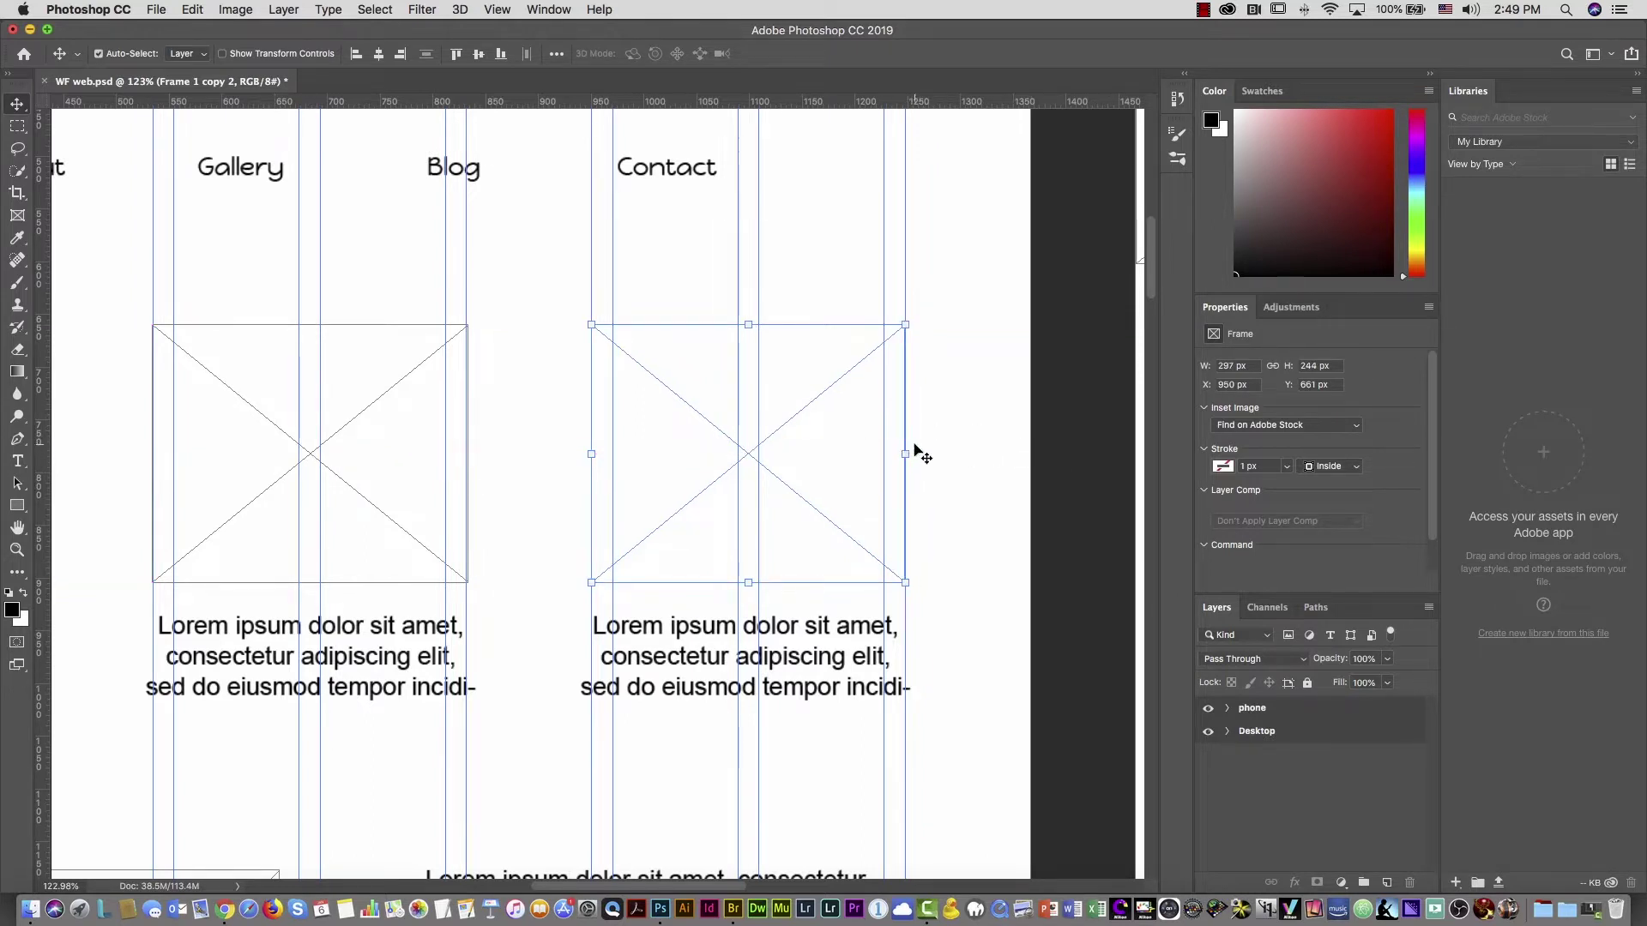
key("super+0")
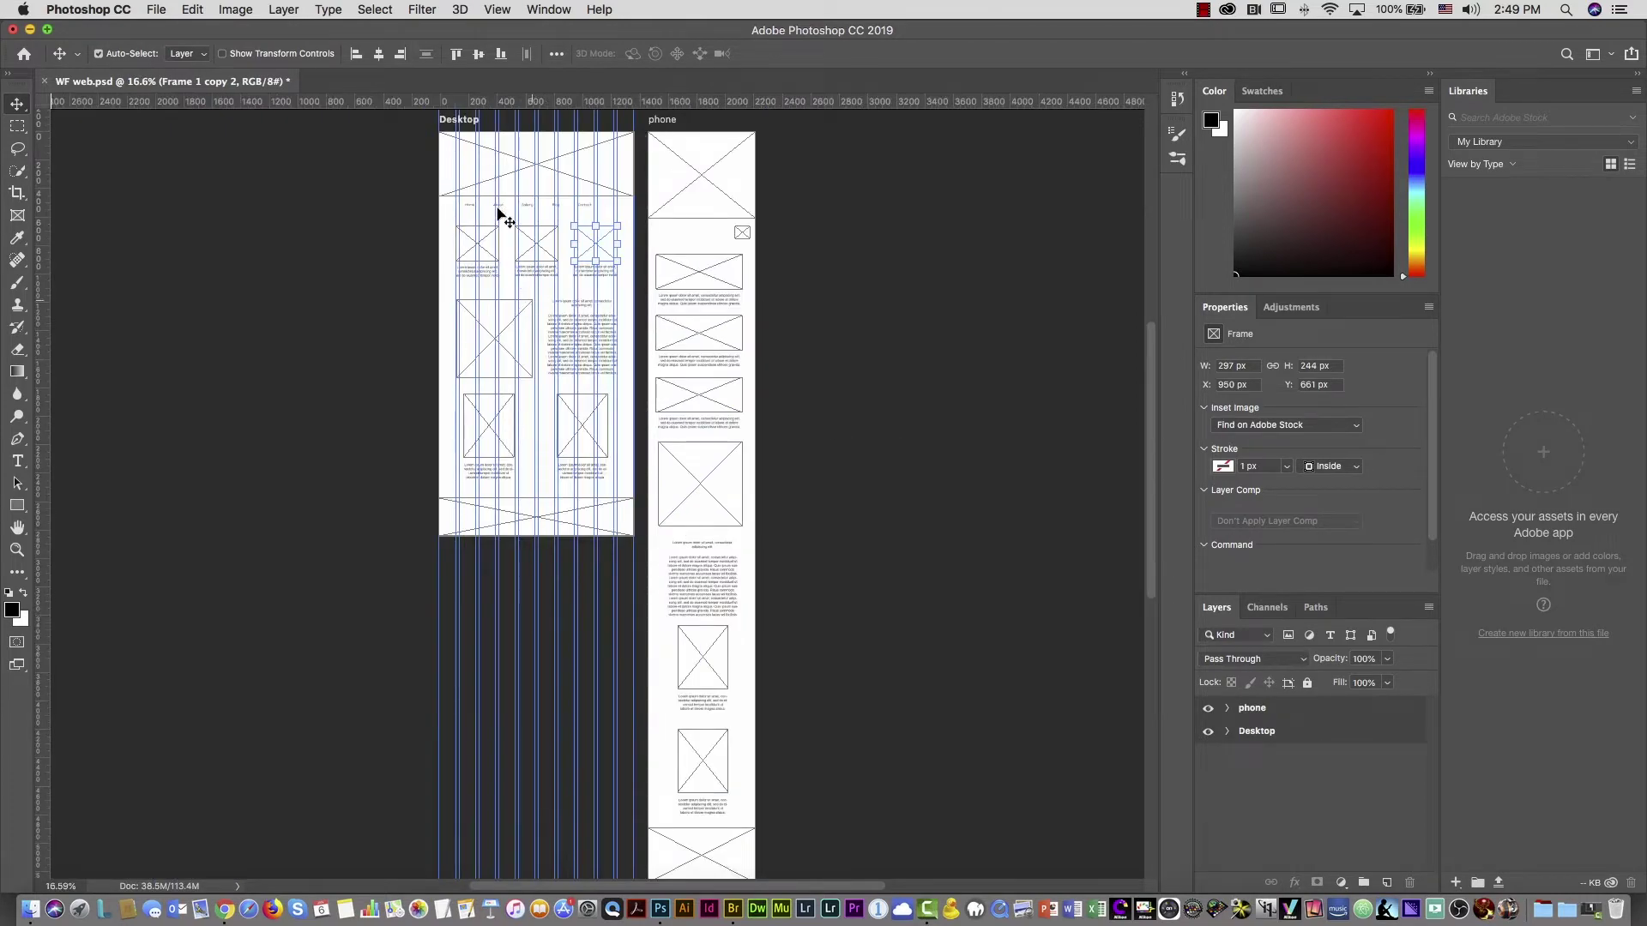
Move the large Desktop image frame to X 116 px and widen it to 557 px to meet the column guide
left_click_drag(471, 195, 576, 476)
left_click(533, 468, "super")
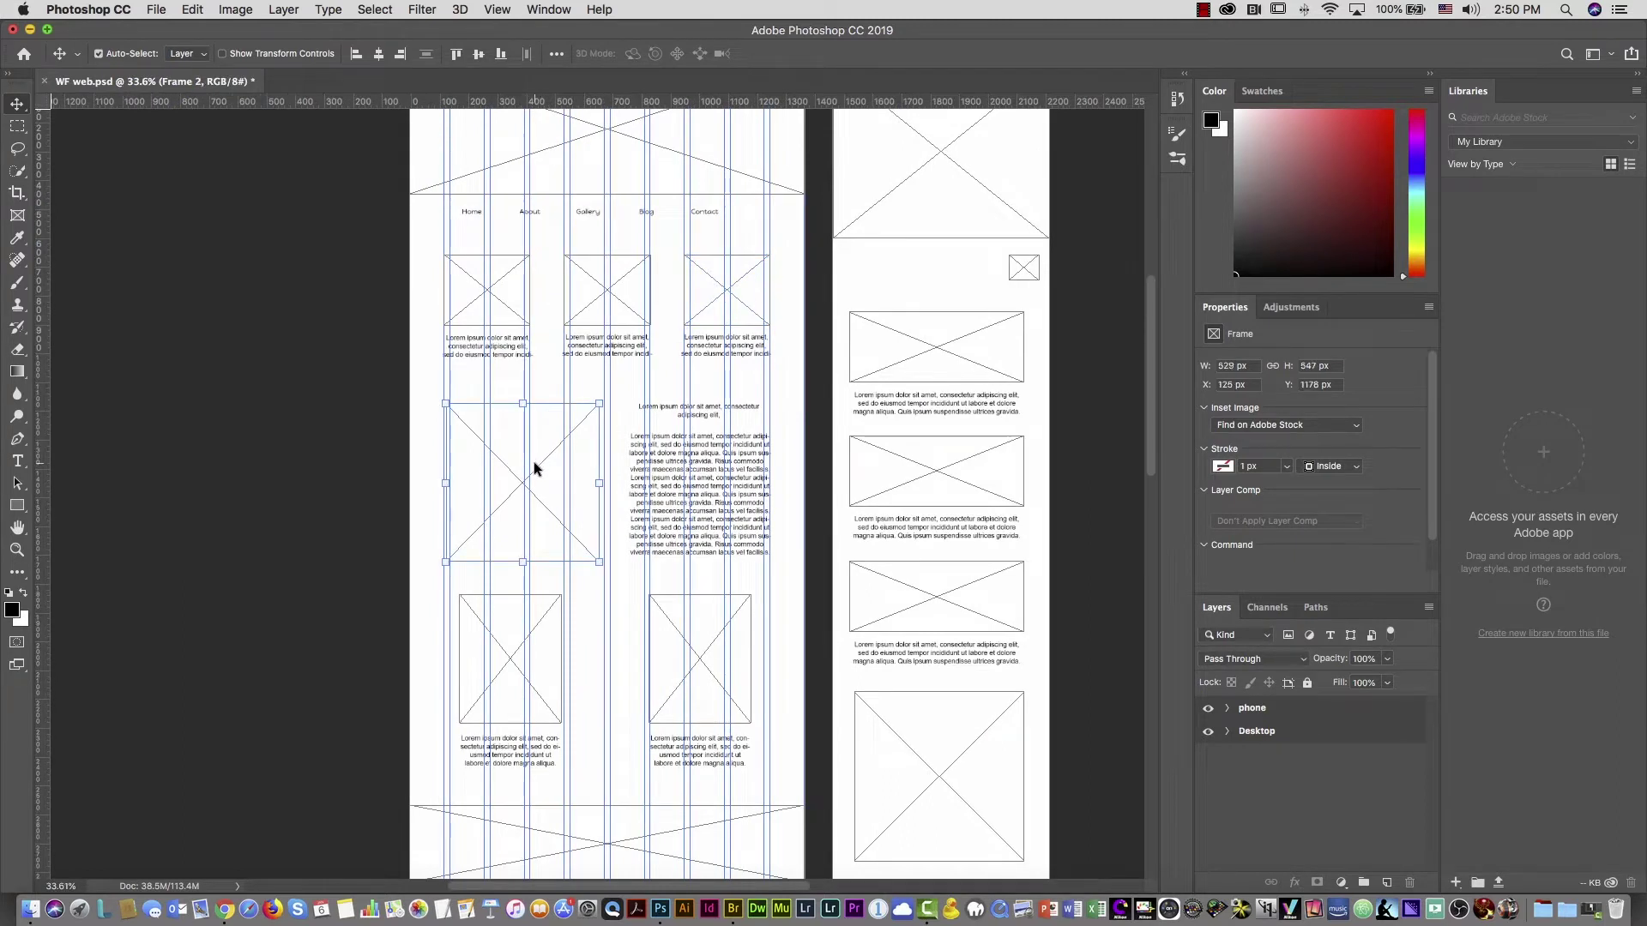
key("Left")
key("Left")
key("Left")
key("Left")
key("Left")
key("Left")
key("Left")
key("Left")
key("Left")
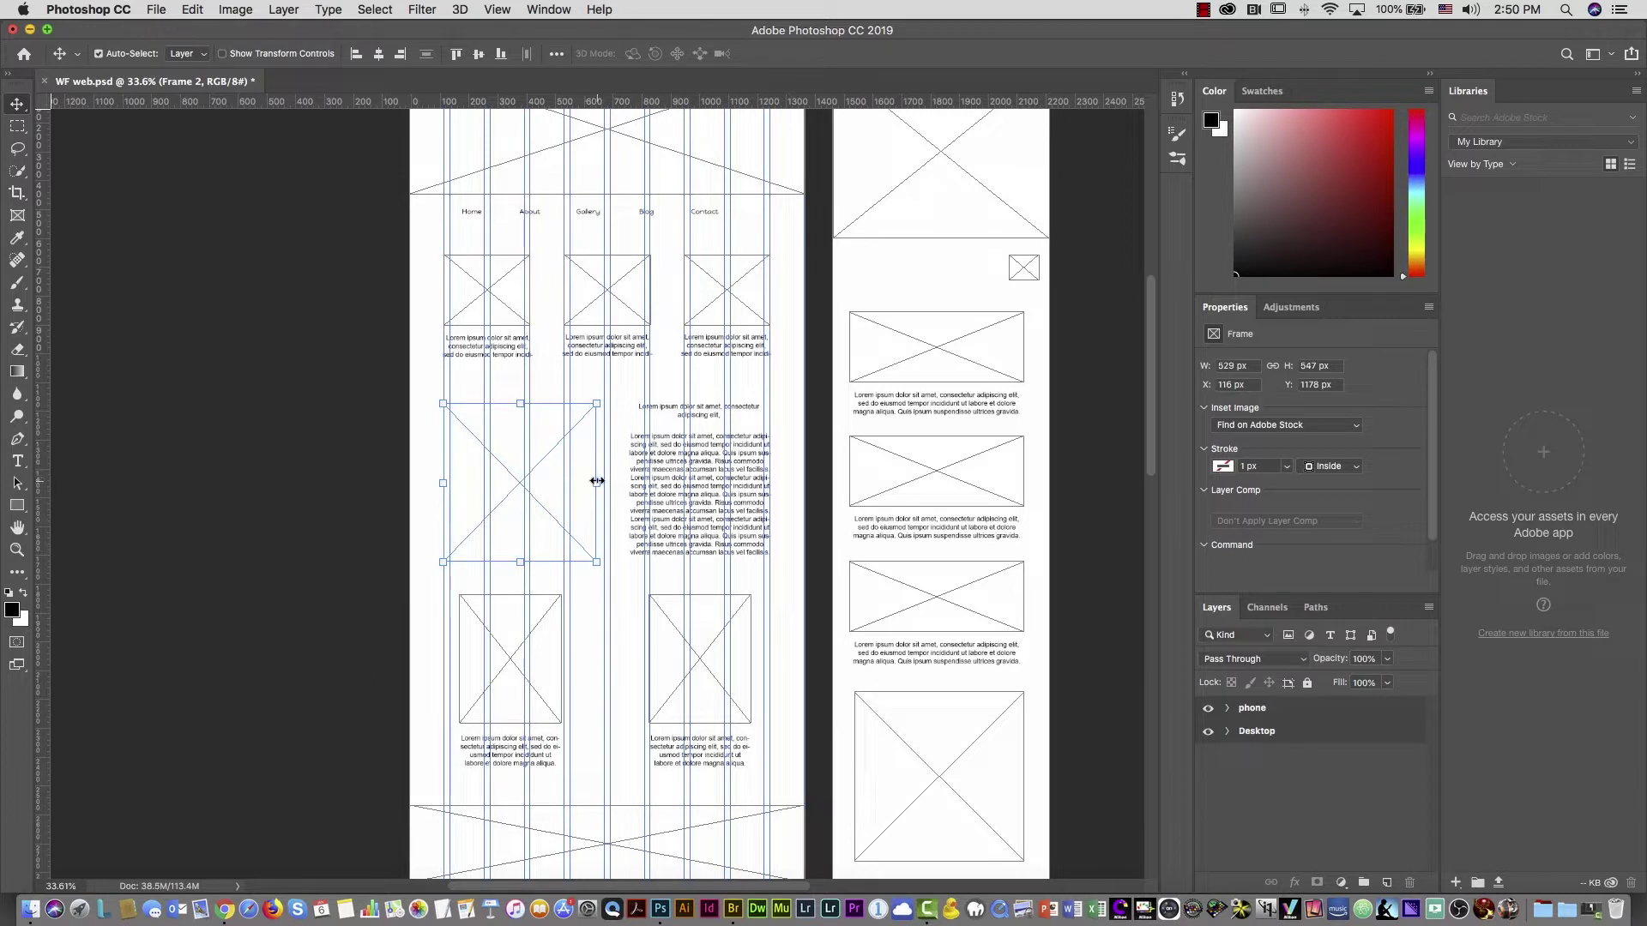
left_click_drag(597, 482, 605, 482)
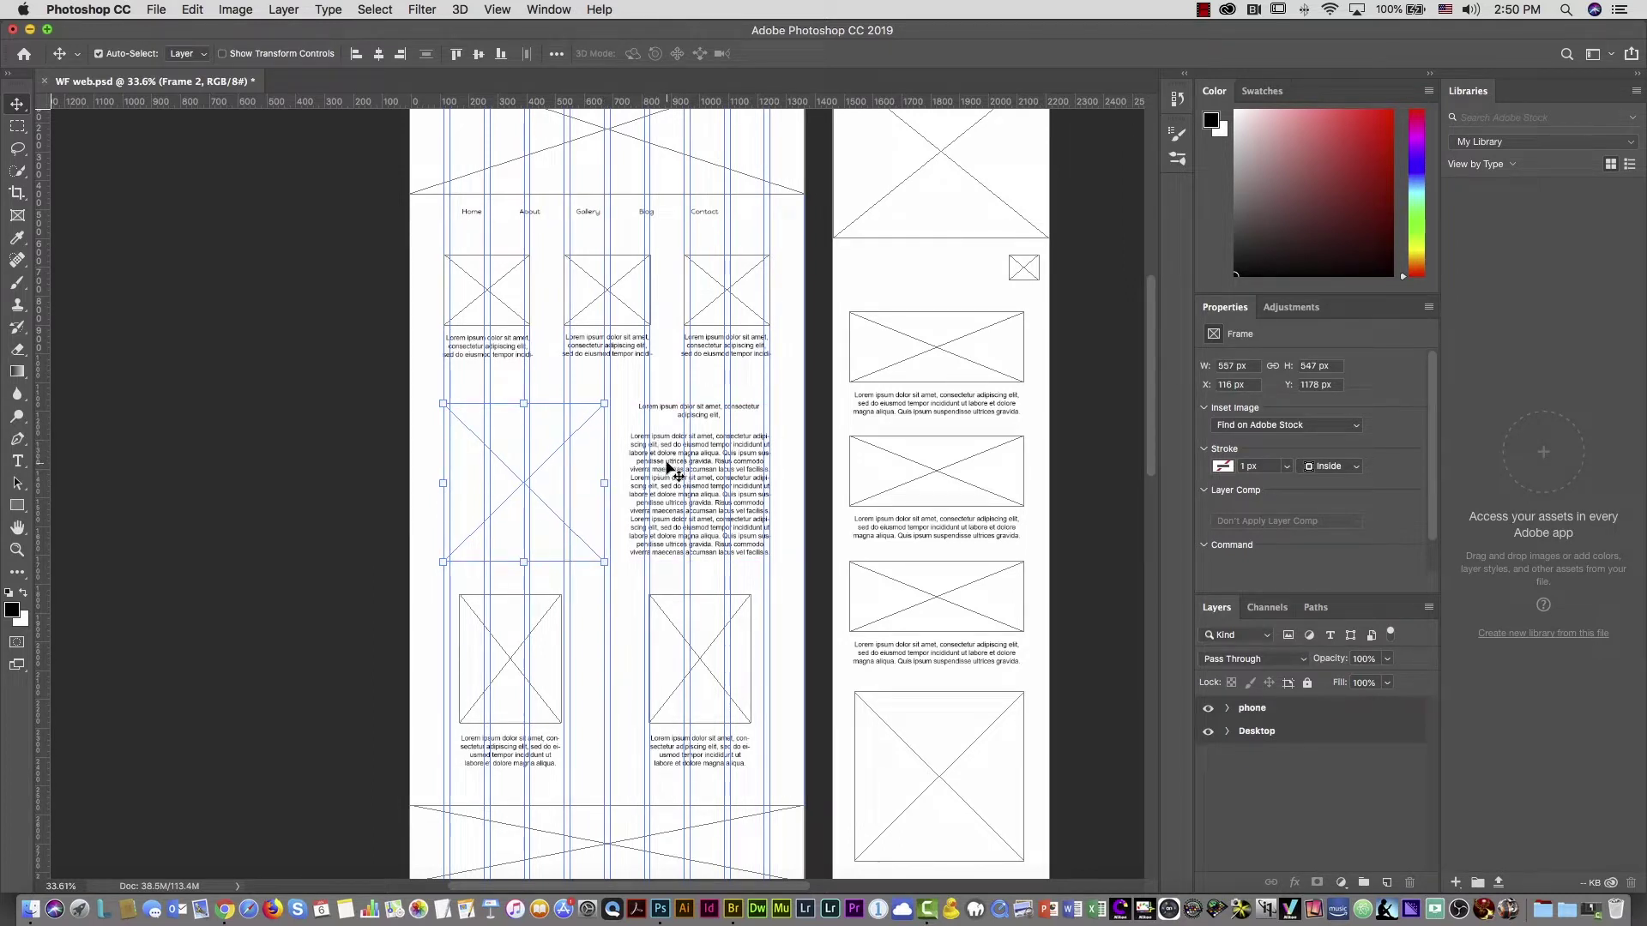
Compare the Desktop layout with its guides hidden and shown, reselecting the Desktop artboard to display them
key("super+r")
scroll(680, 379, "up", 3)
scroll(598, 445, "right", 3)
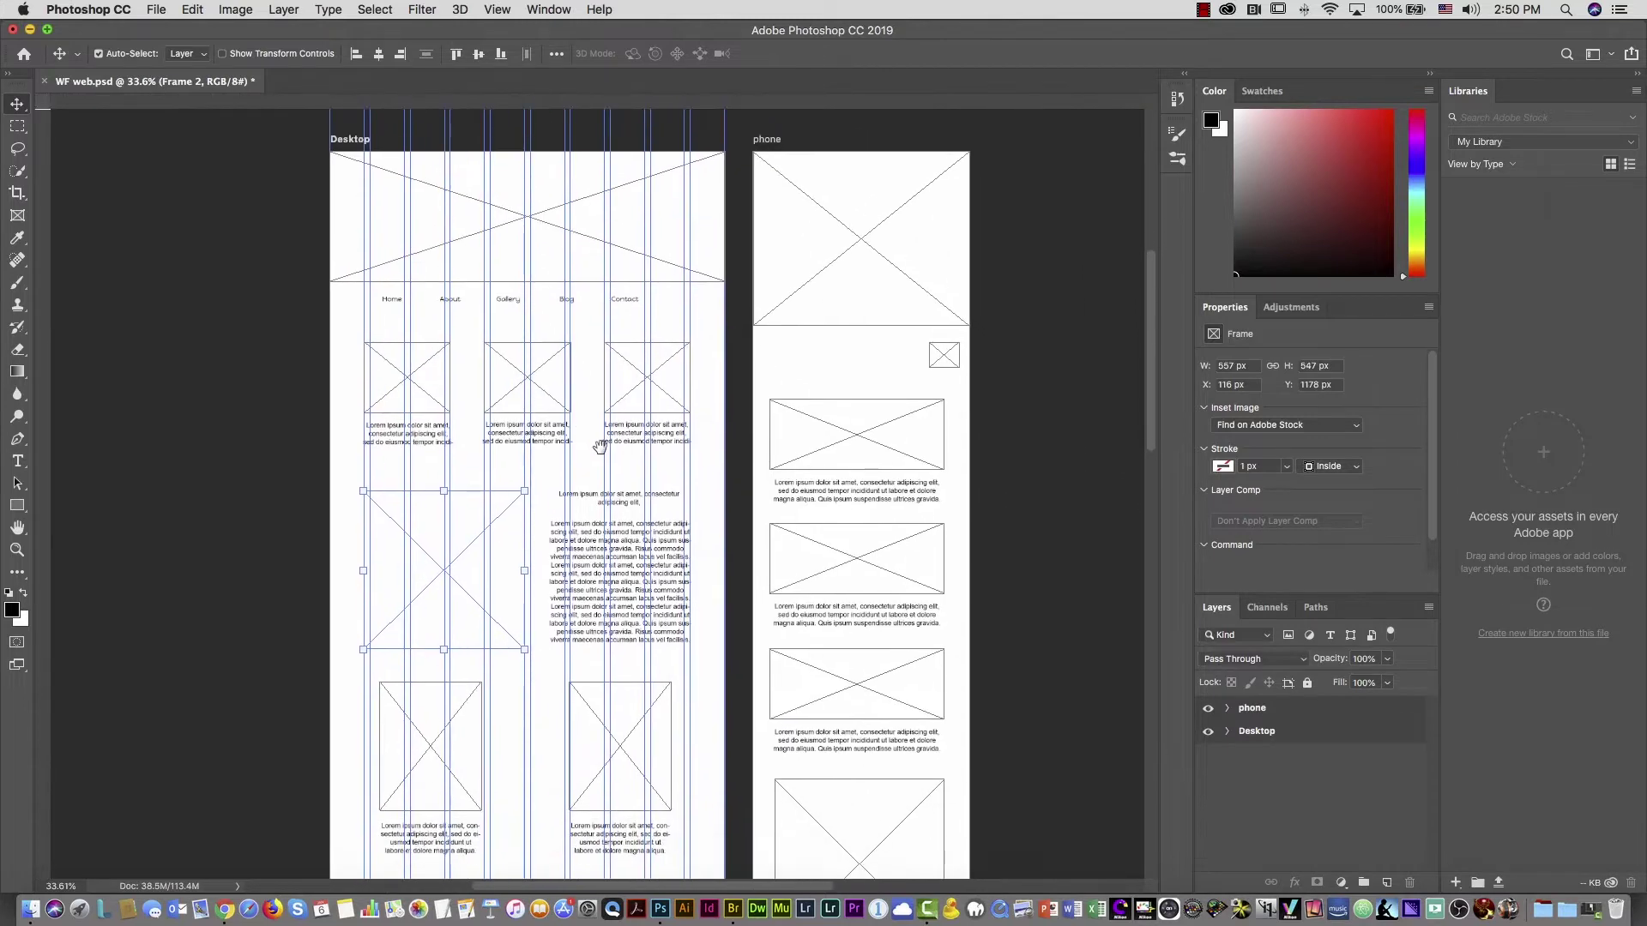
key("super+r")
key("super+semicolon")
left_click(1019, 377)
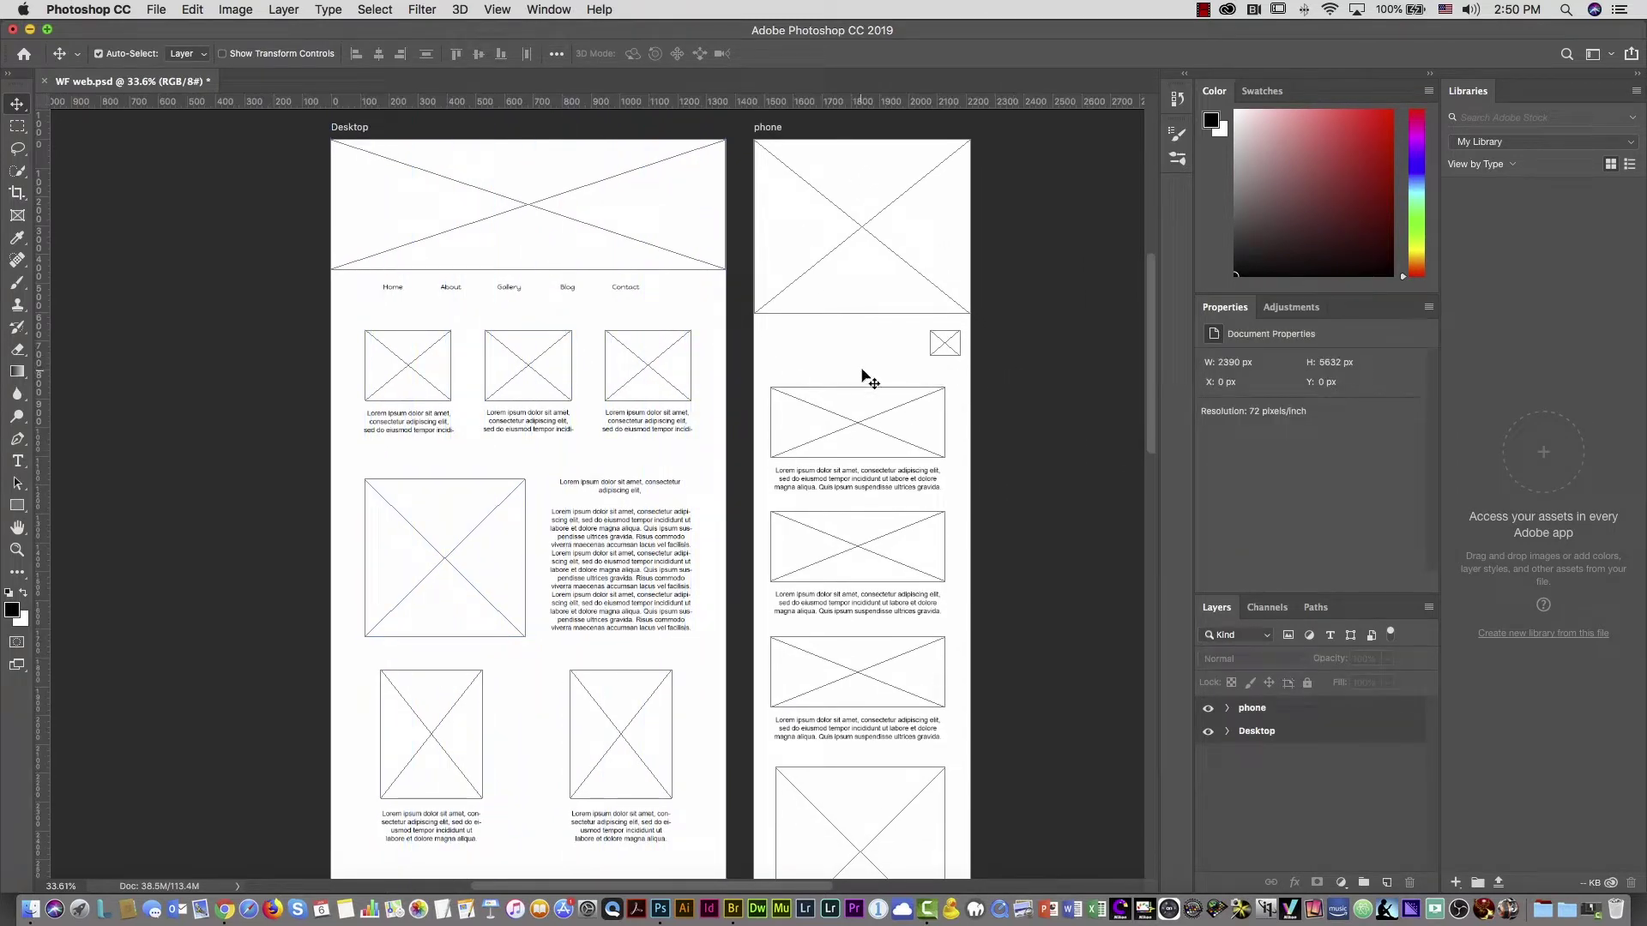
left_click(707, 317)
key("super+semicolon")
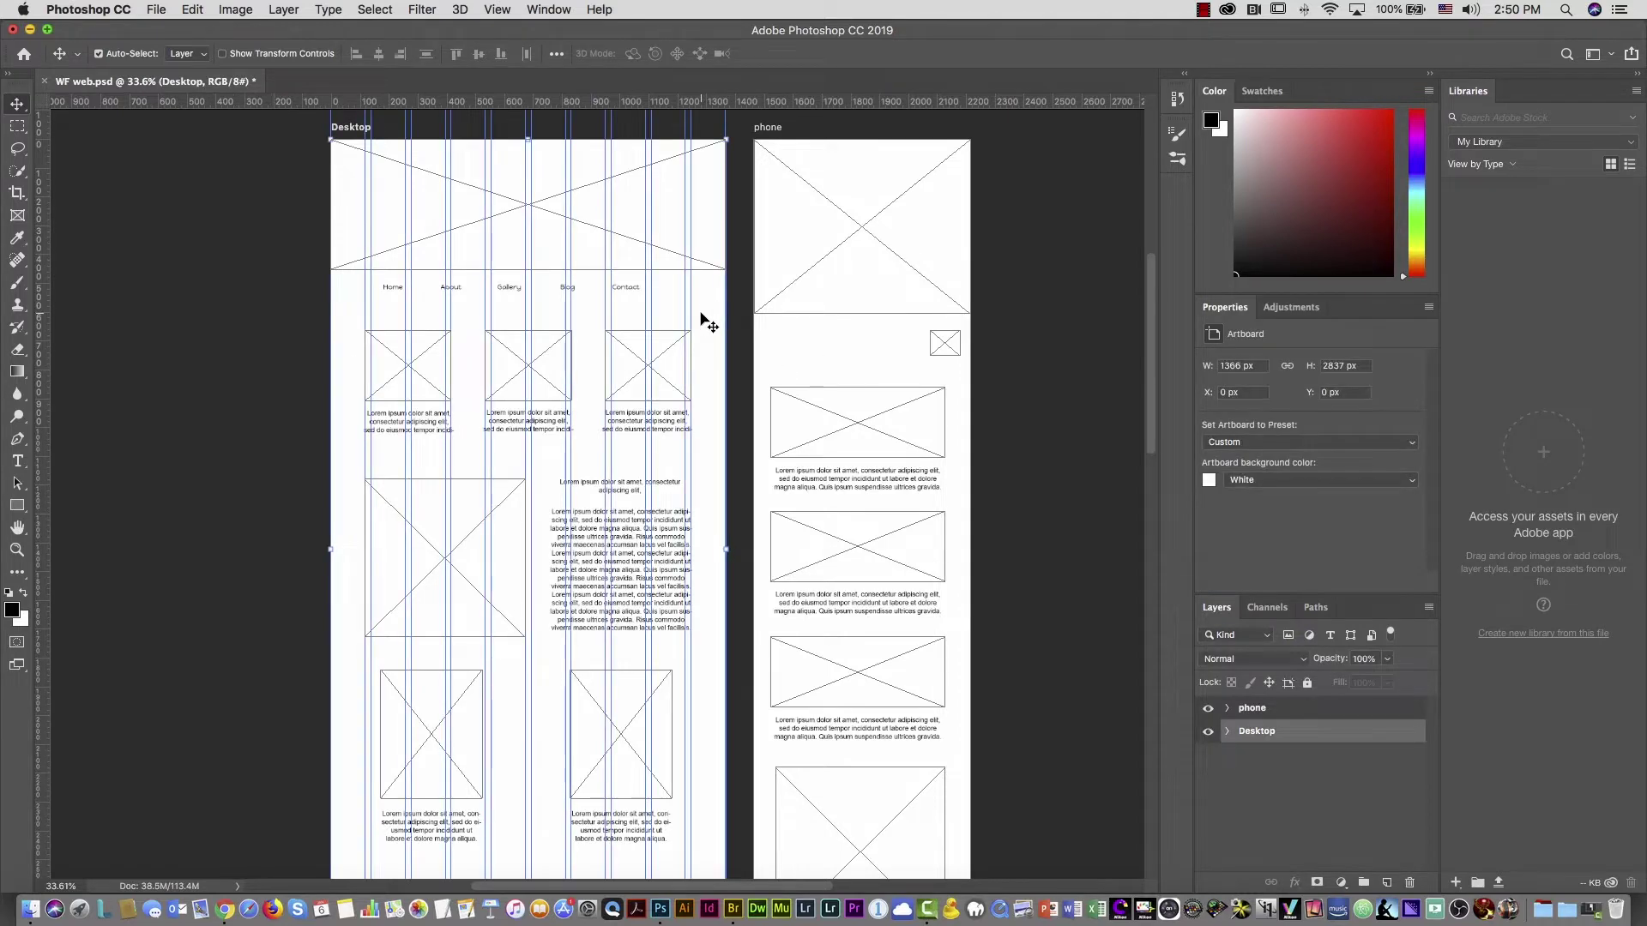
Clear all guides from the document and deselect the Desktop artboard
left_click(496, 10)
left_click(500, 9)
left_click(504, 7)
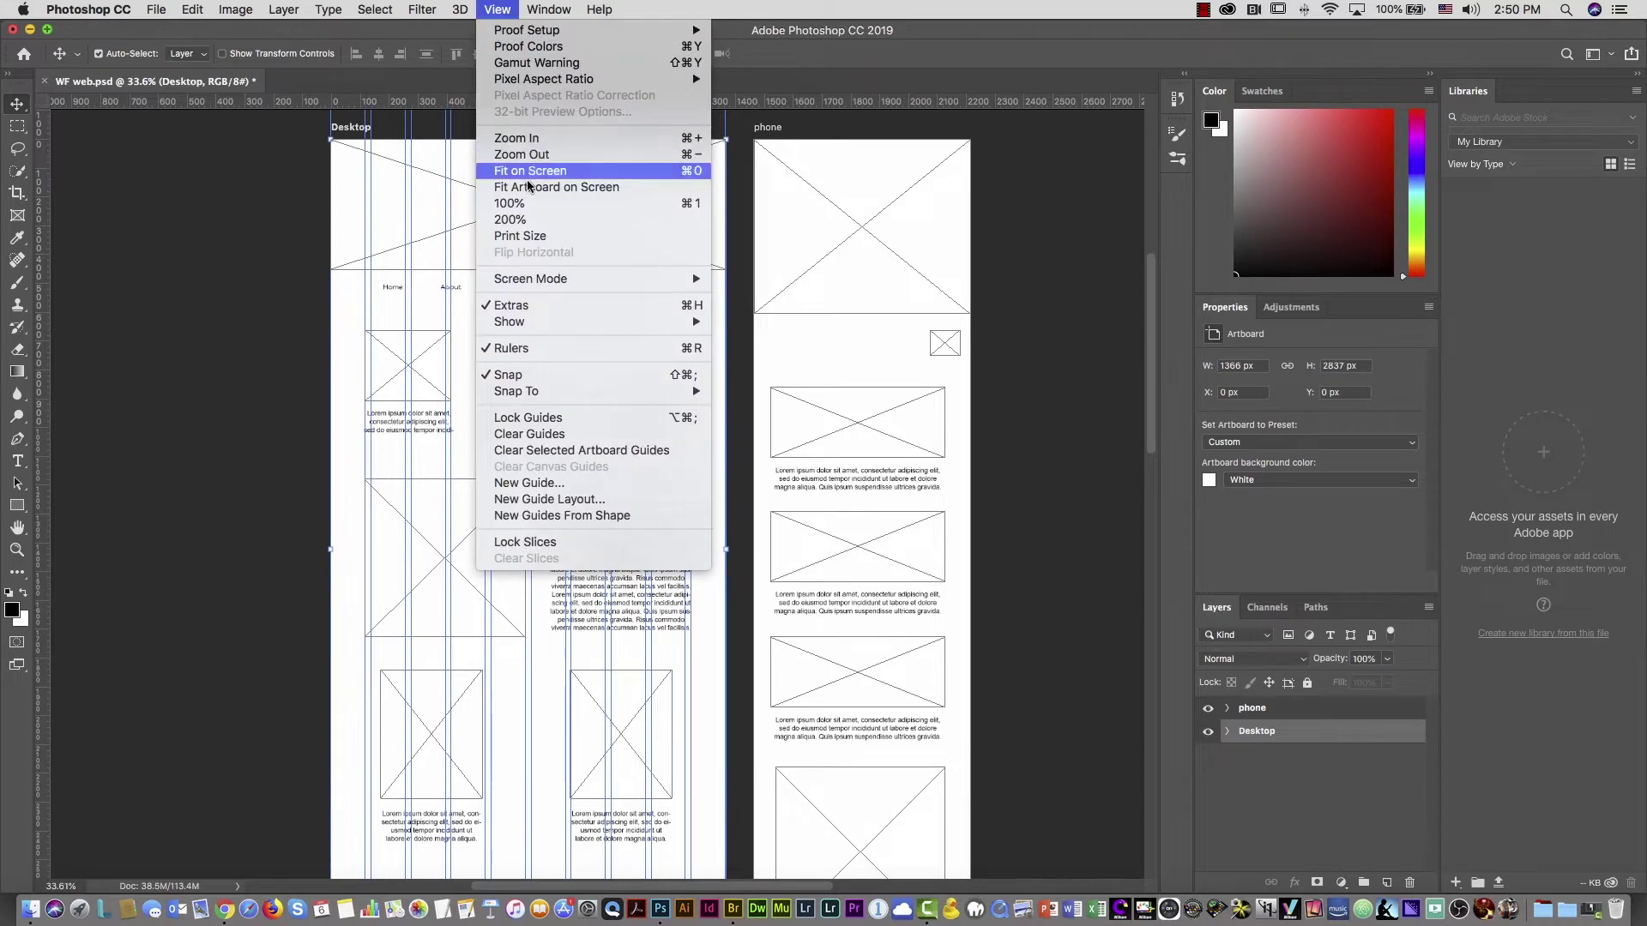
left_click(551, 438)
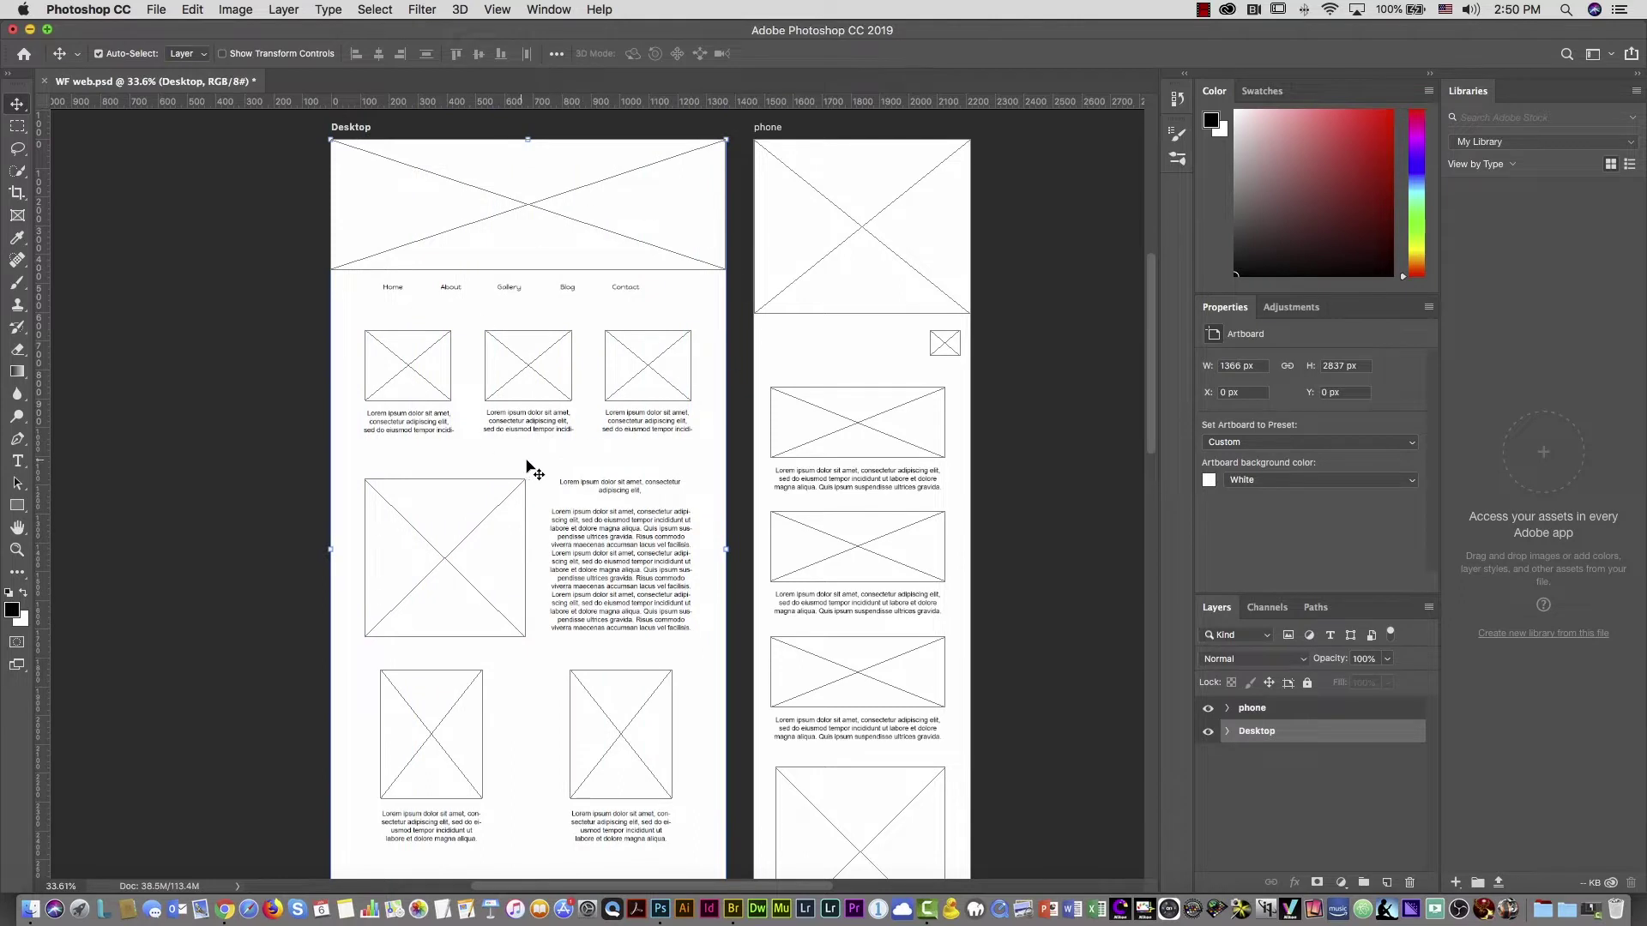
left_click(740, 337)
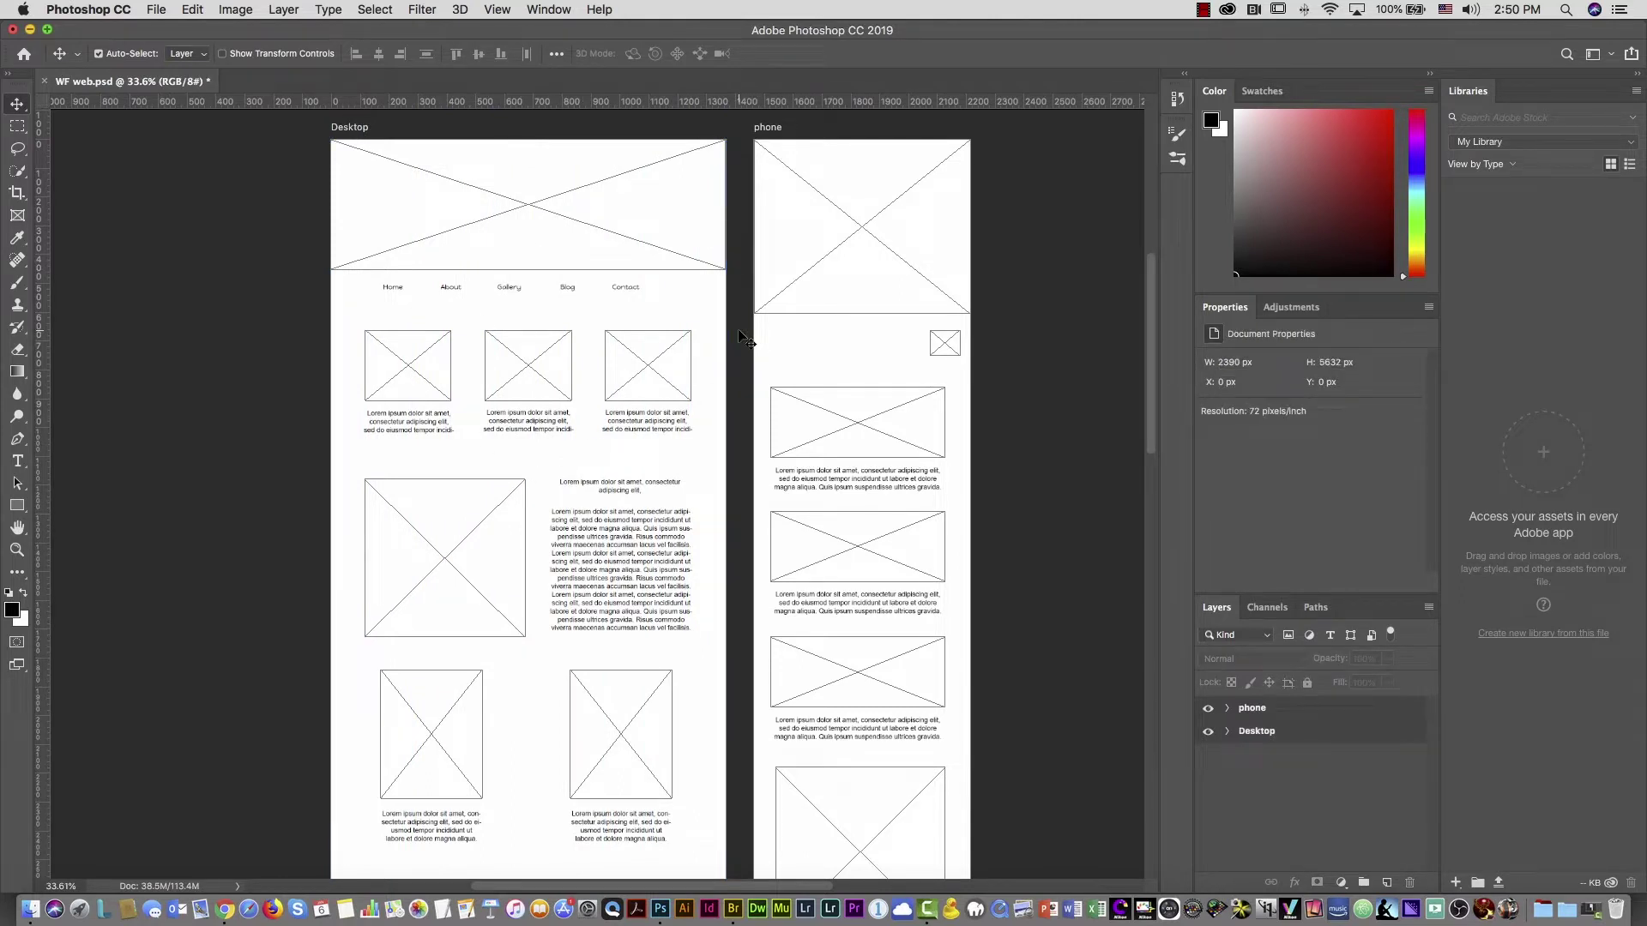
Show the grid over the artboards and inspect it at the Desktop banner with the rulers visible
left_click(502, 8)
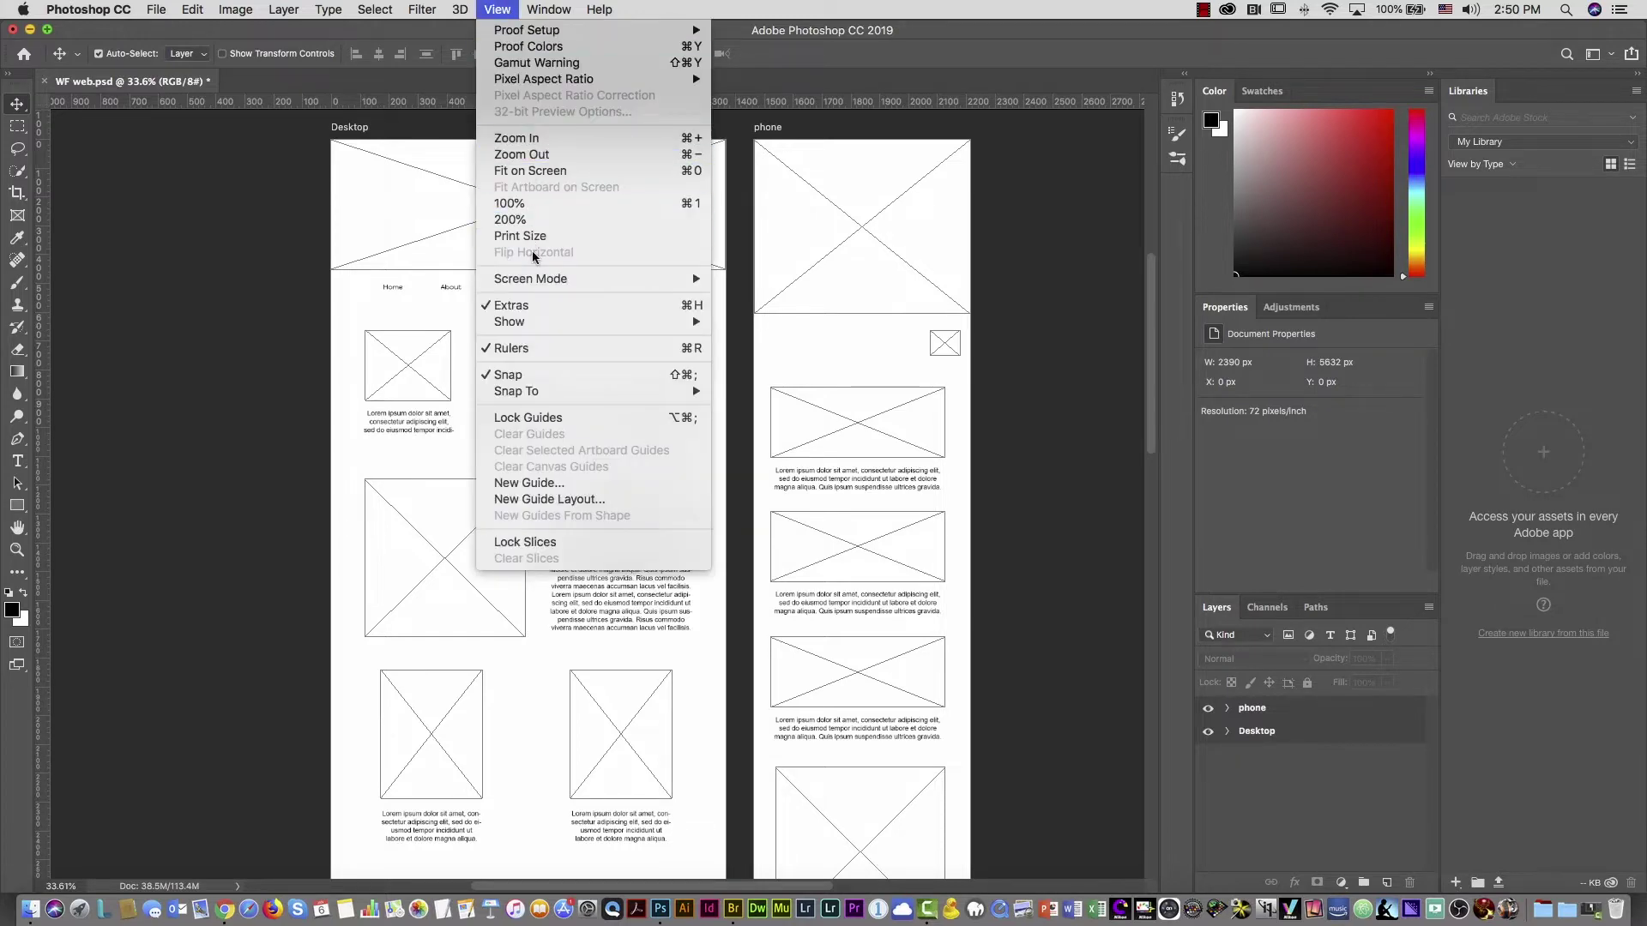
mouse_move(699, 321)
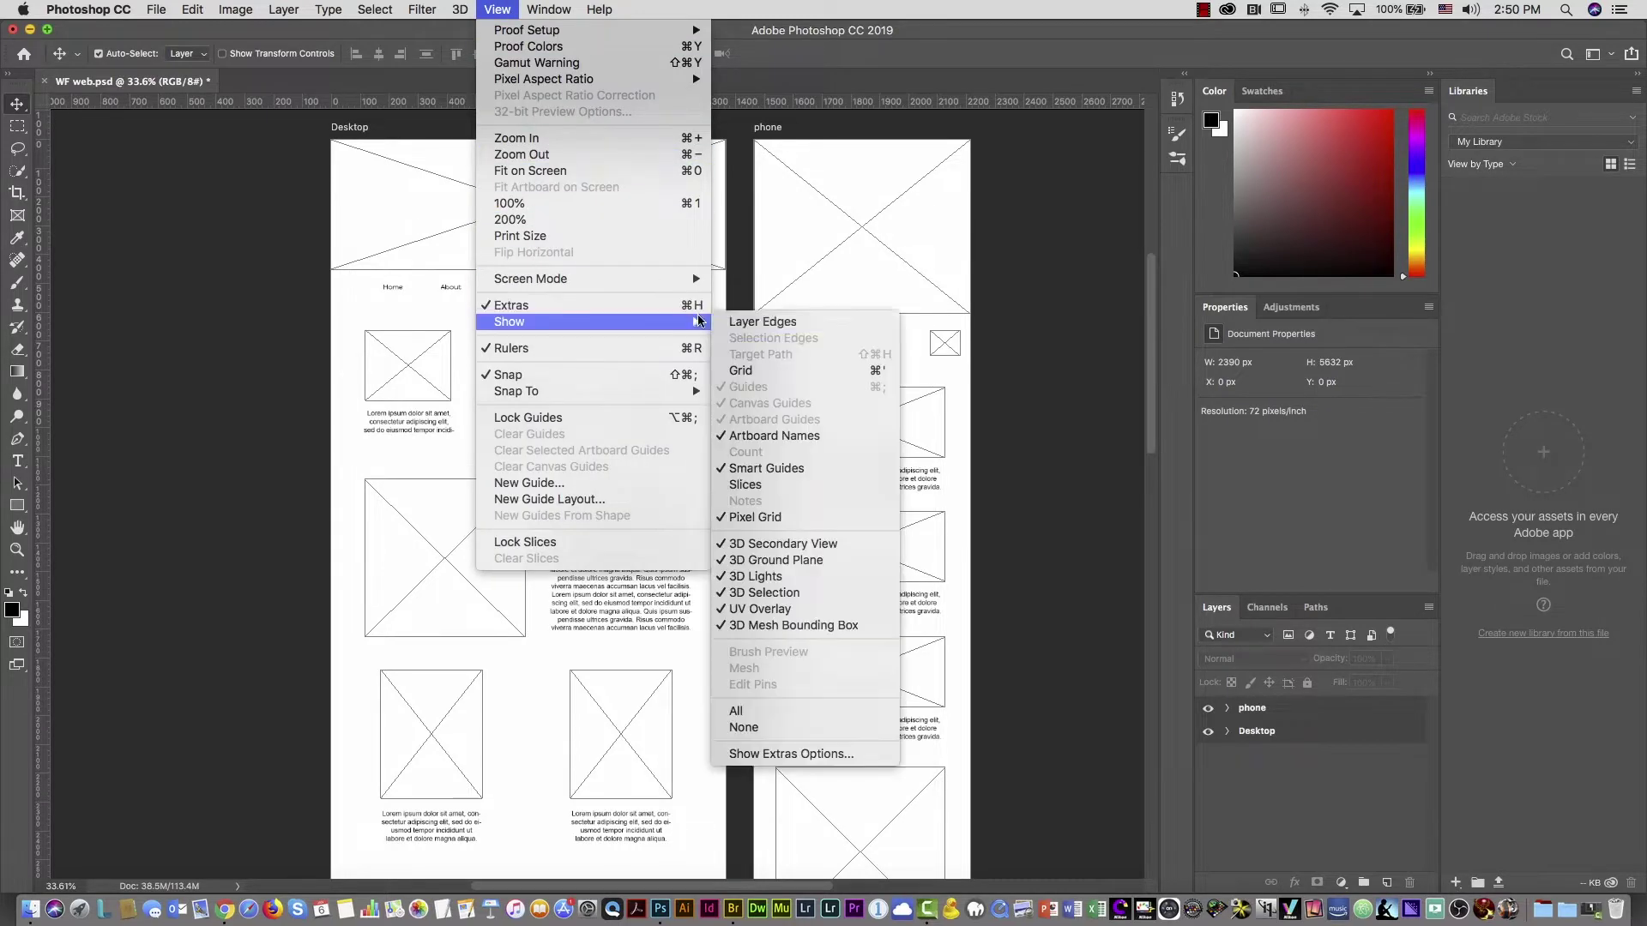
left_click(772, 371)
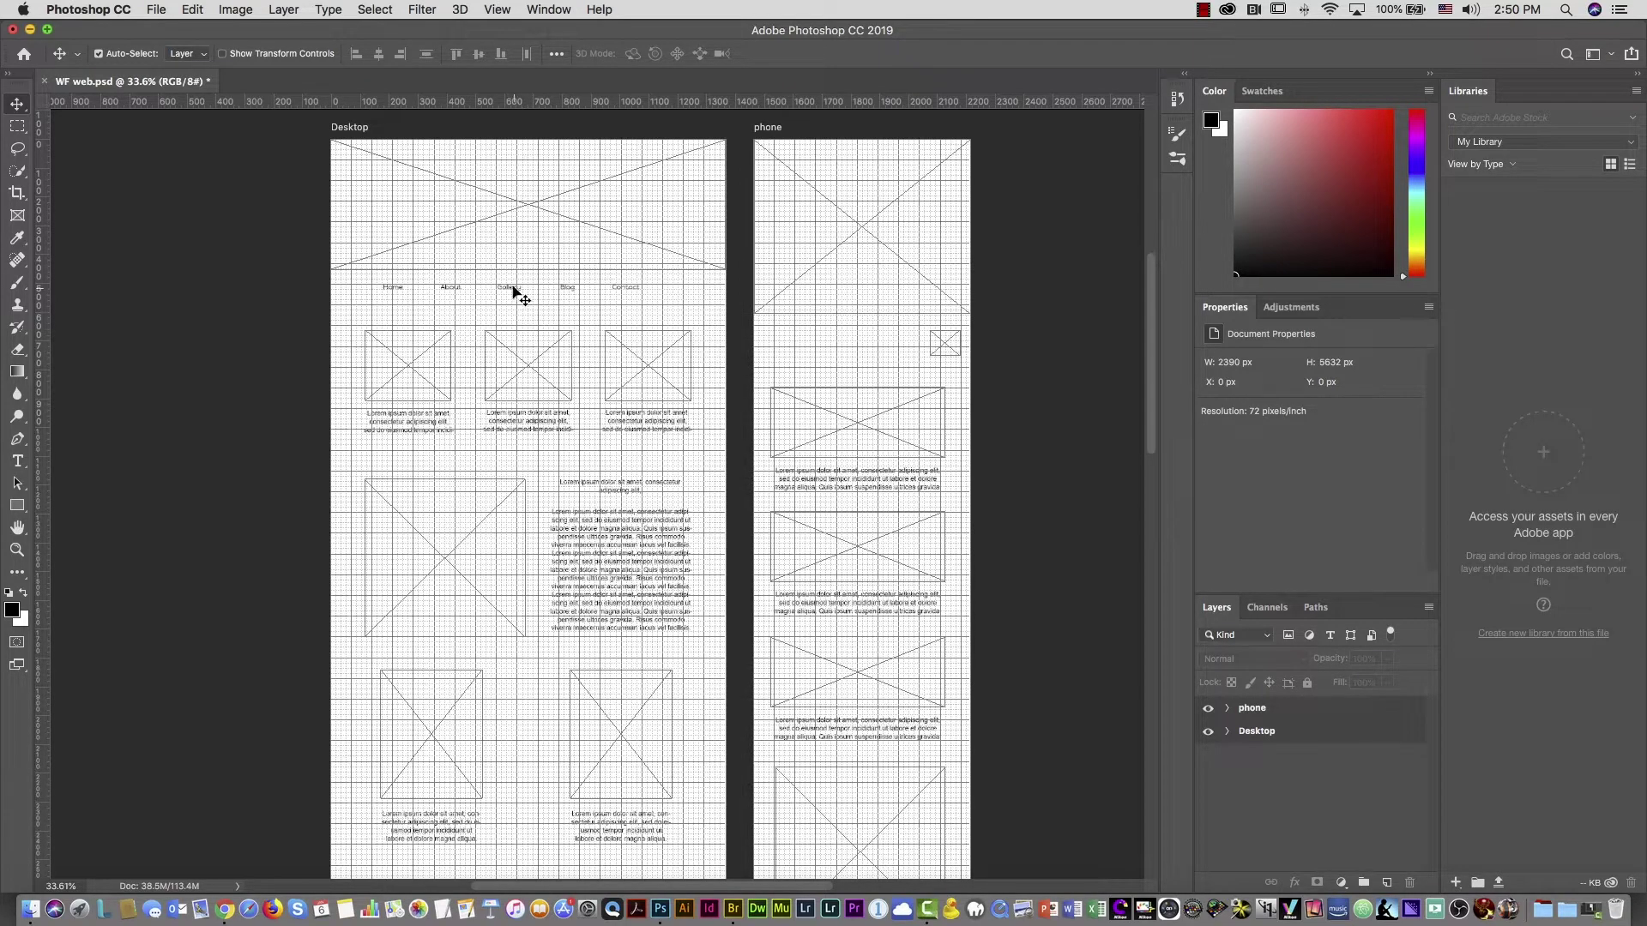
left_click_drag(504, 169, 677, 309)
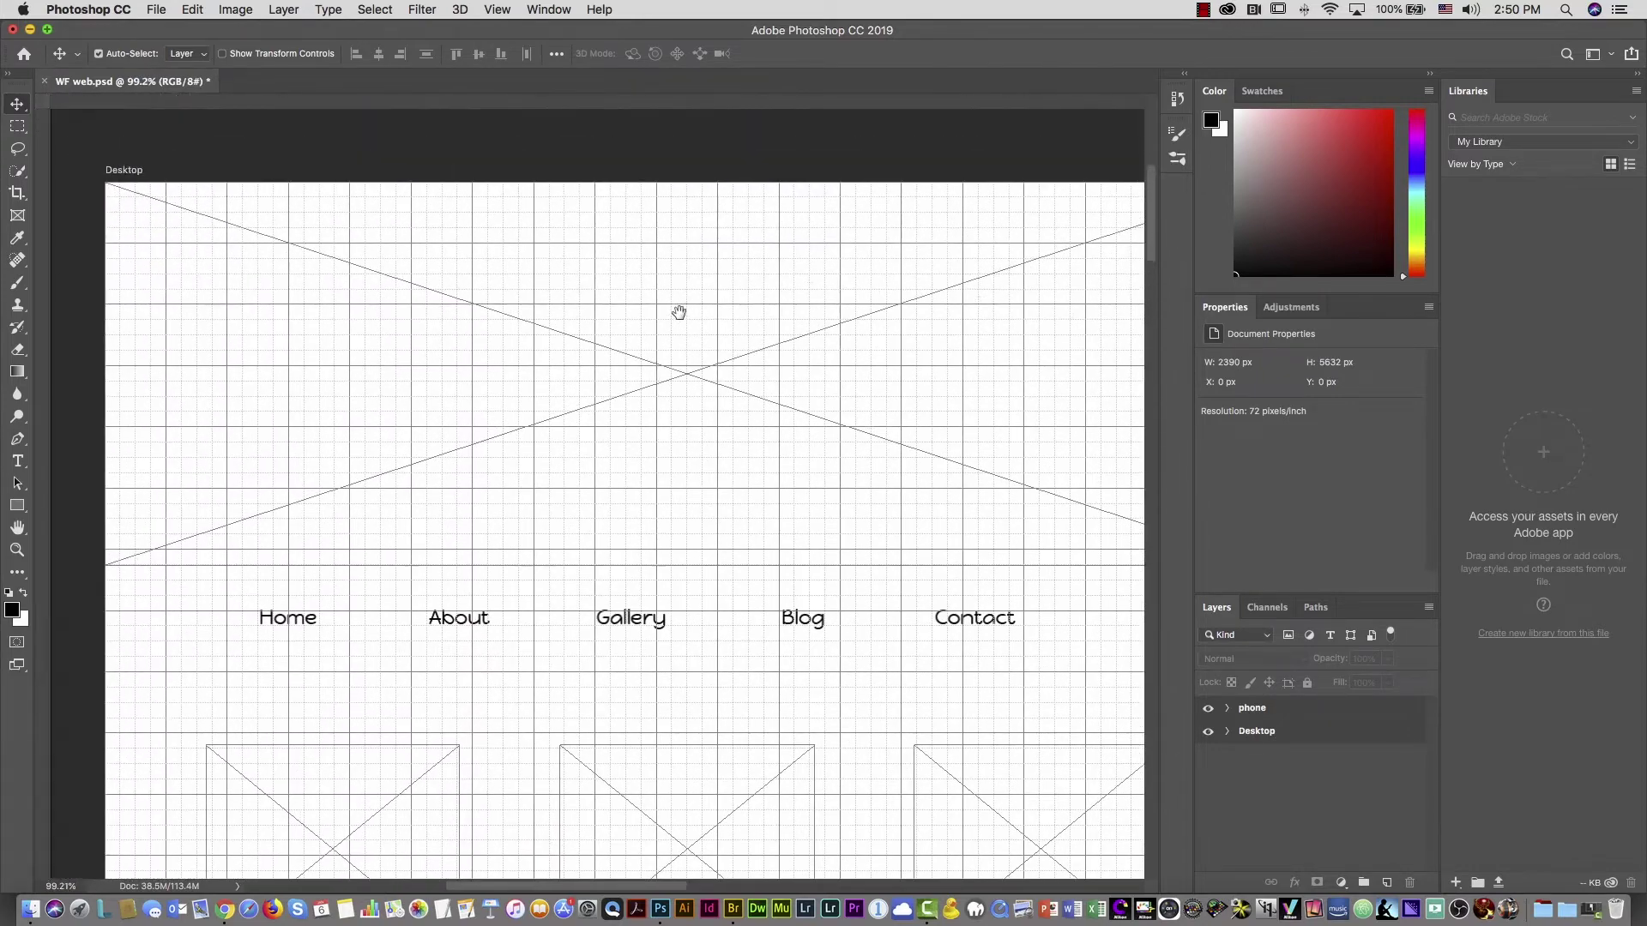
key("super+r")
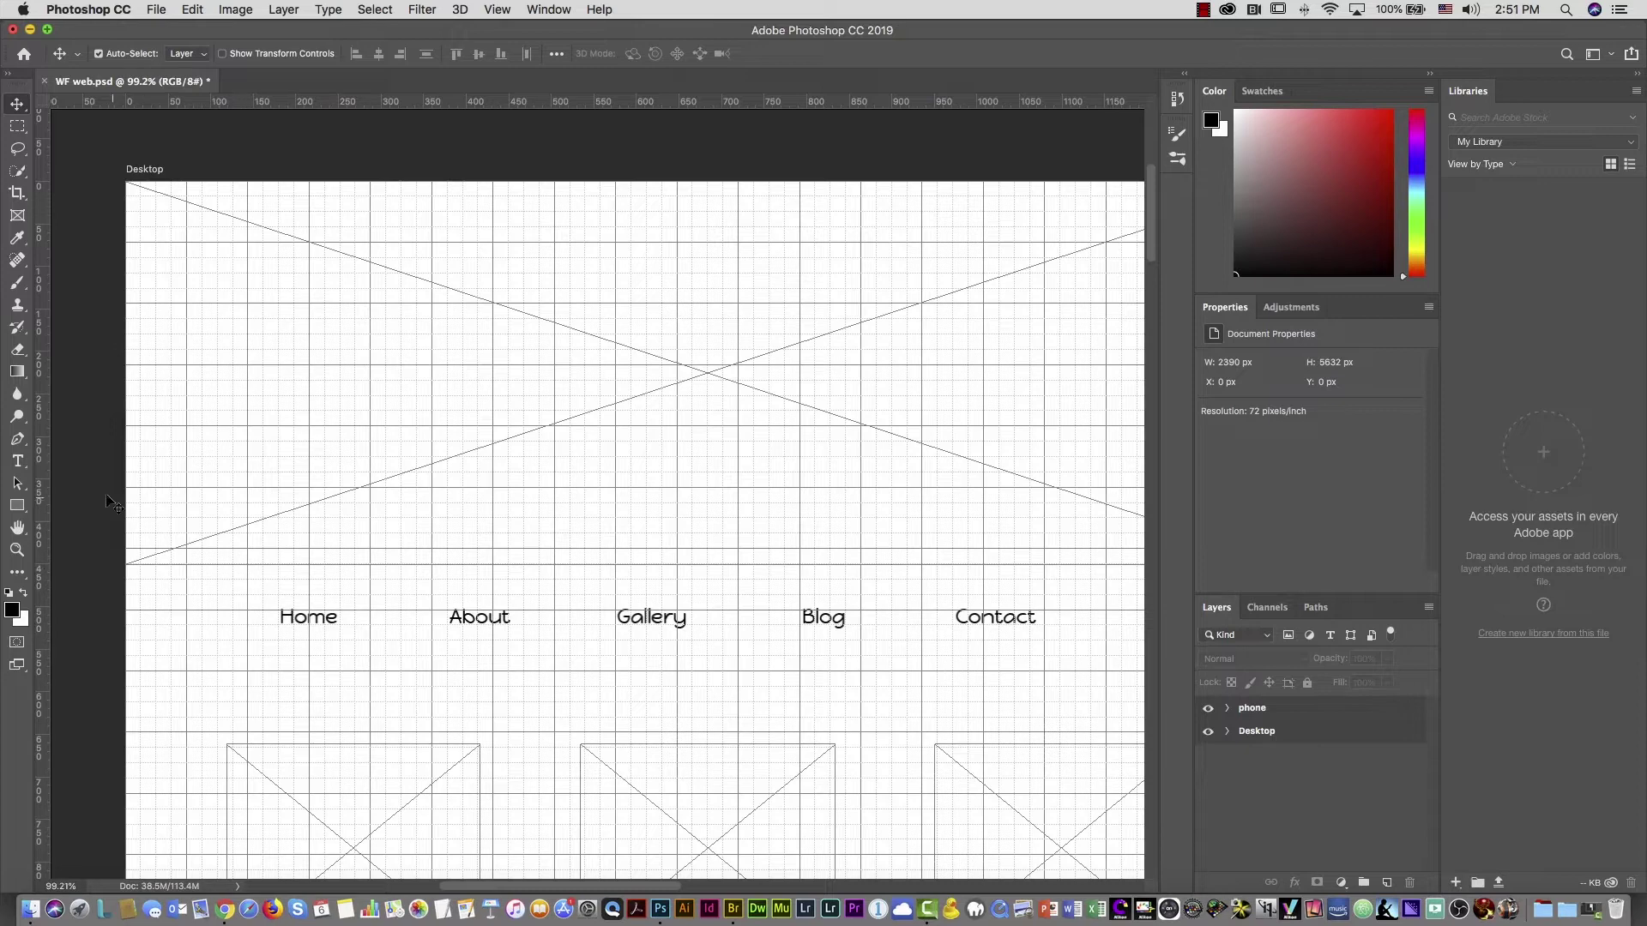
In the Guides, Grid & Slices preferences, set a gridline every 50 pixels with 5 subdivisions
left_click(114, 10)
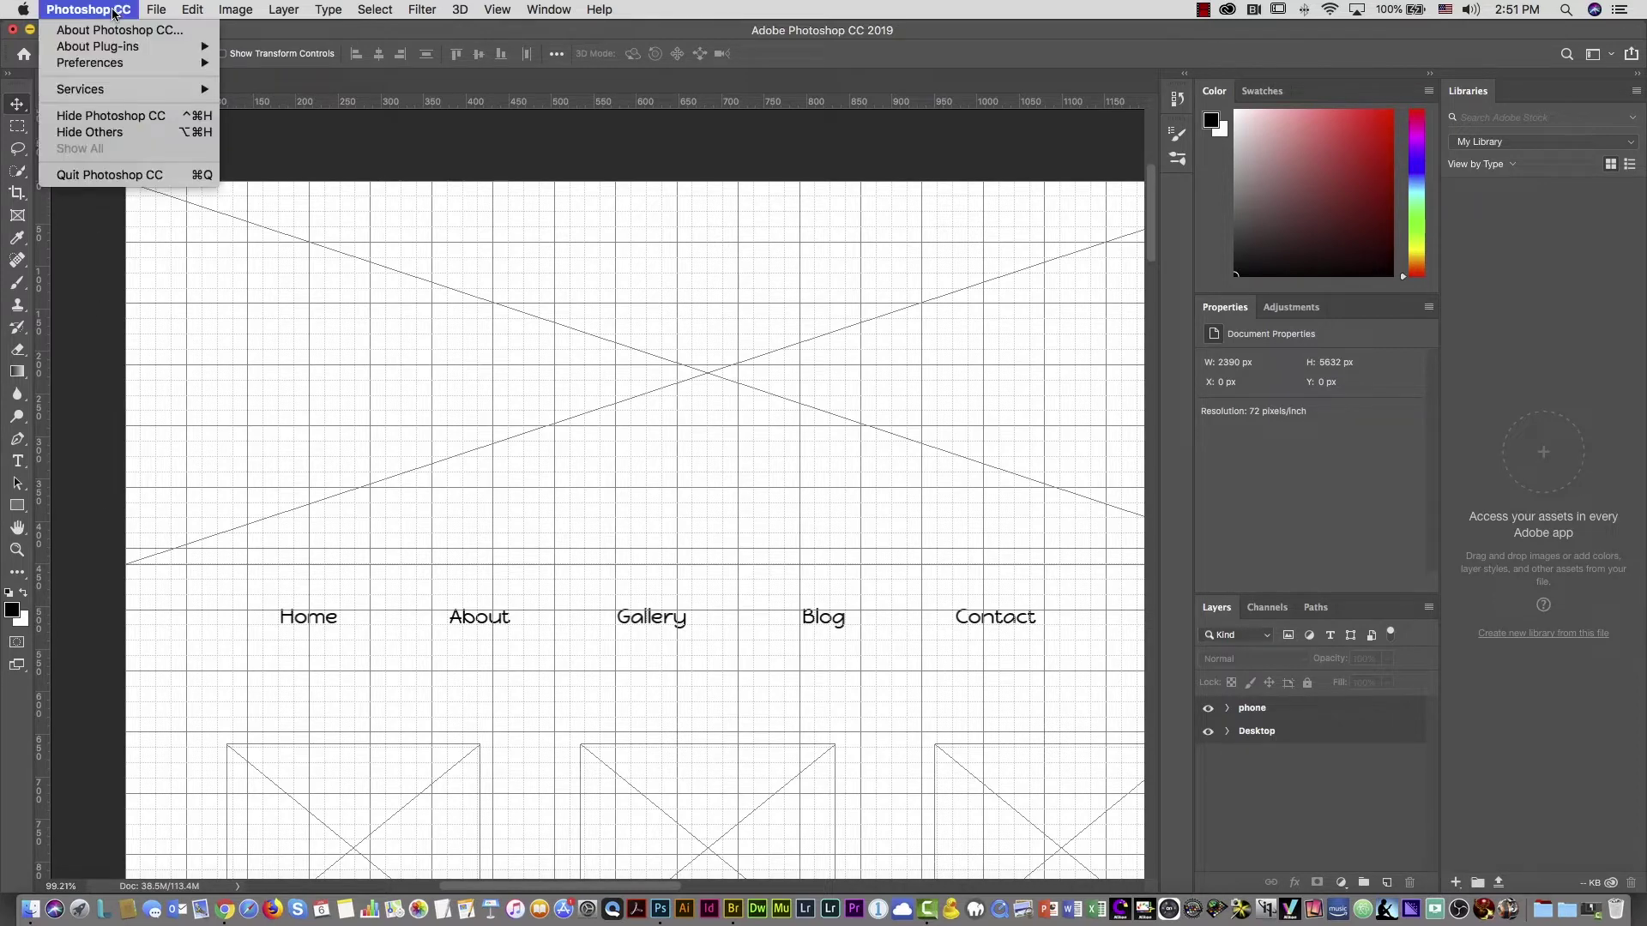
mouse_move(124, 68)
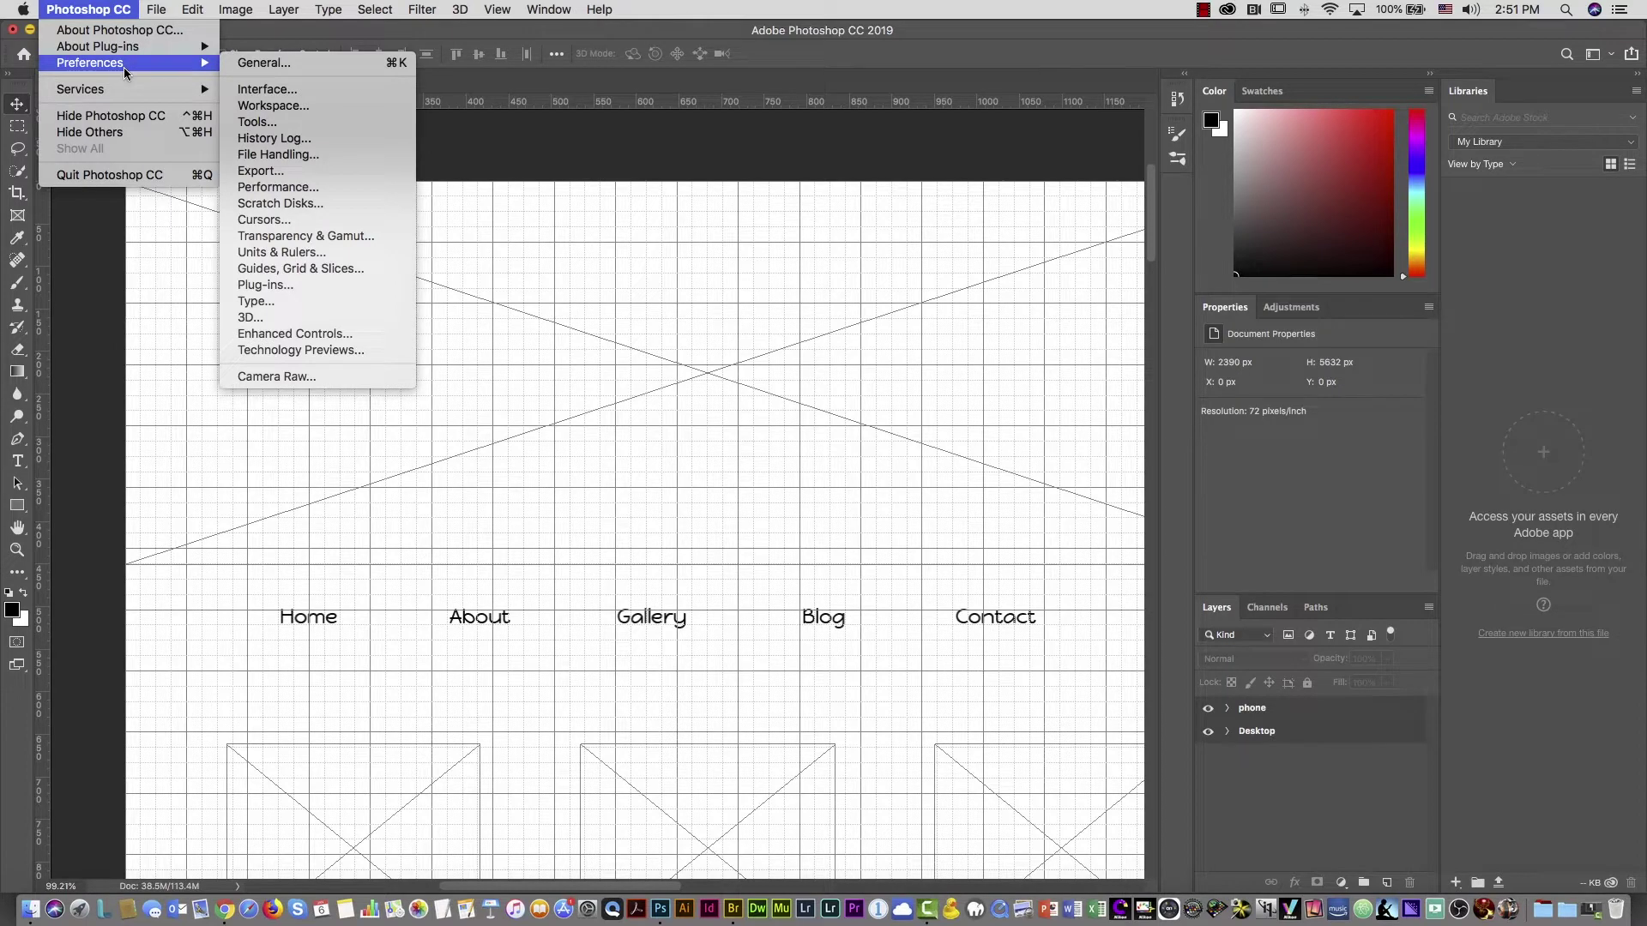
mouse_move(193, 9)
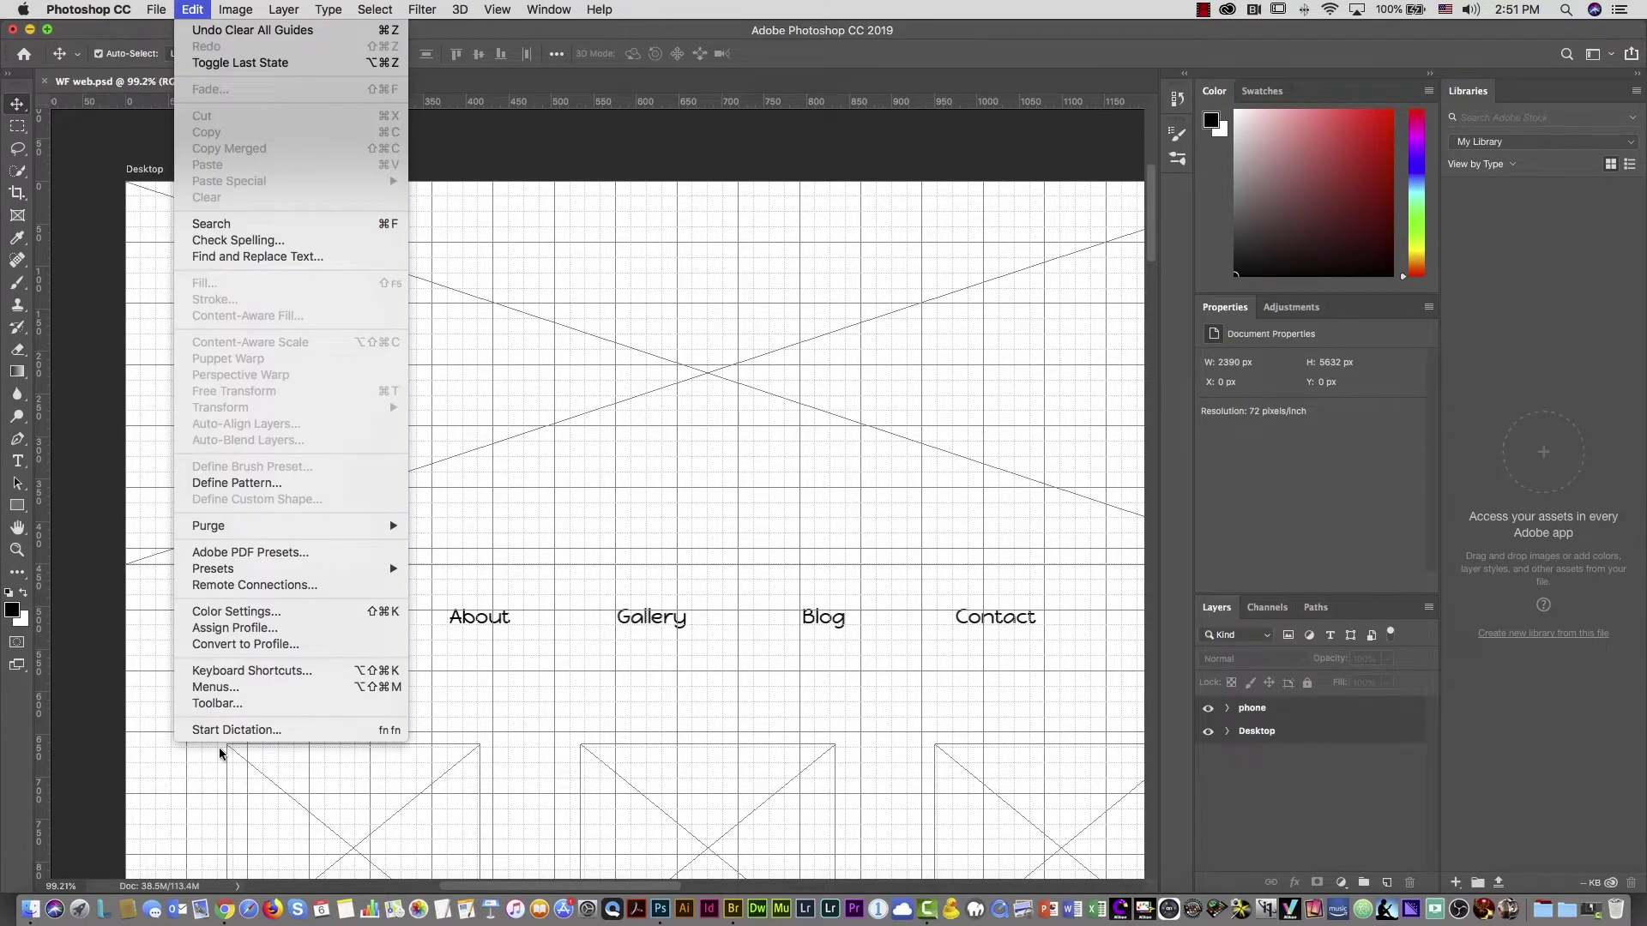
mouse_move(97, 17)
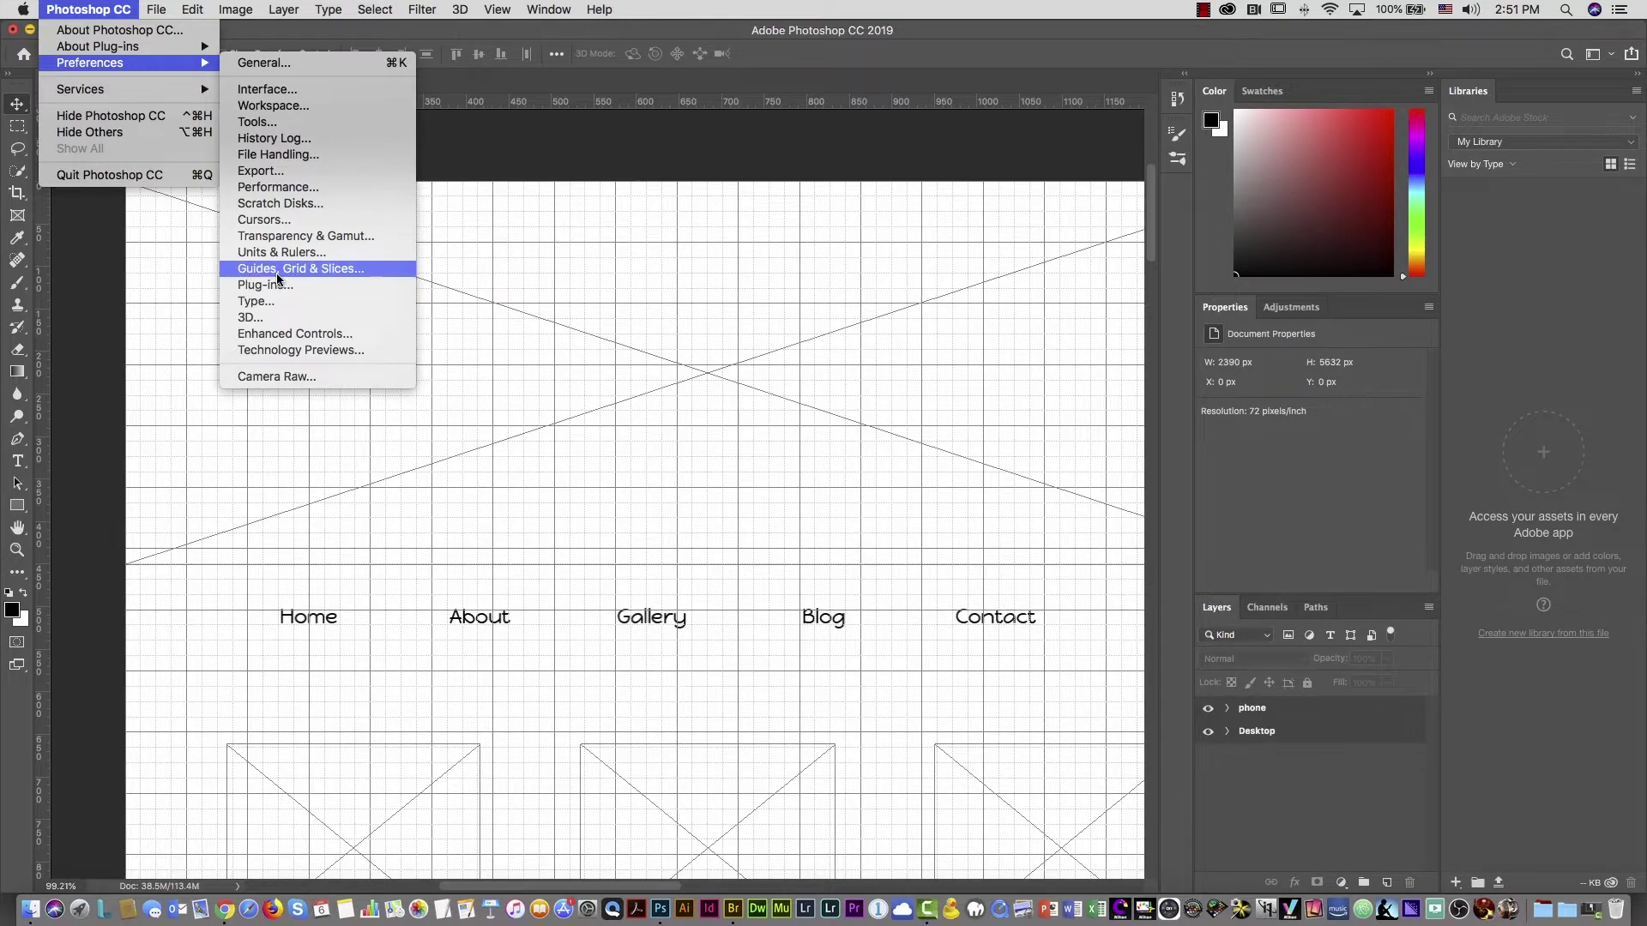
left_click(355, 271)
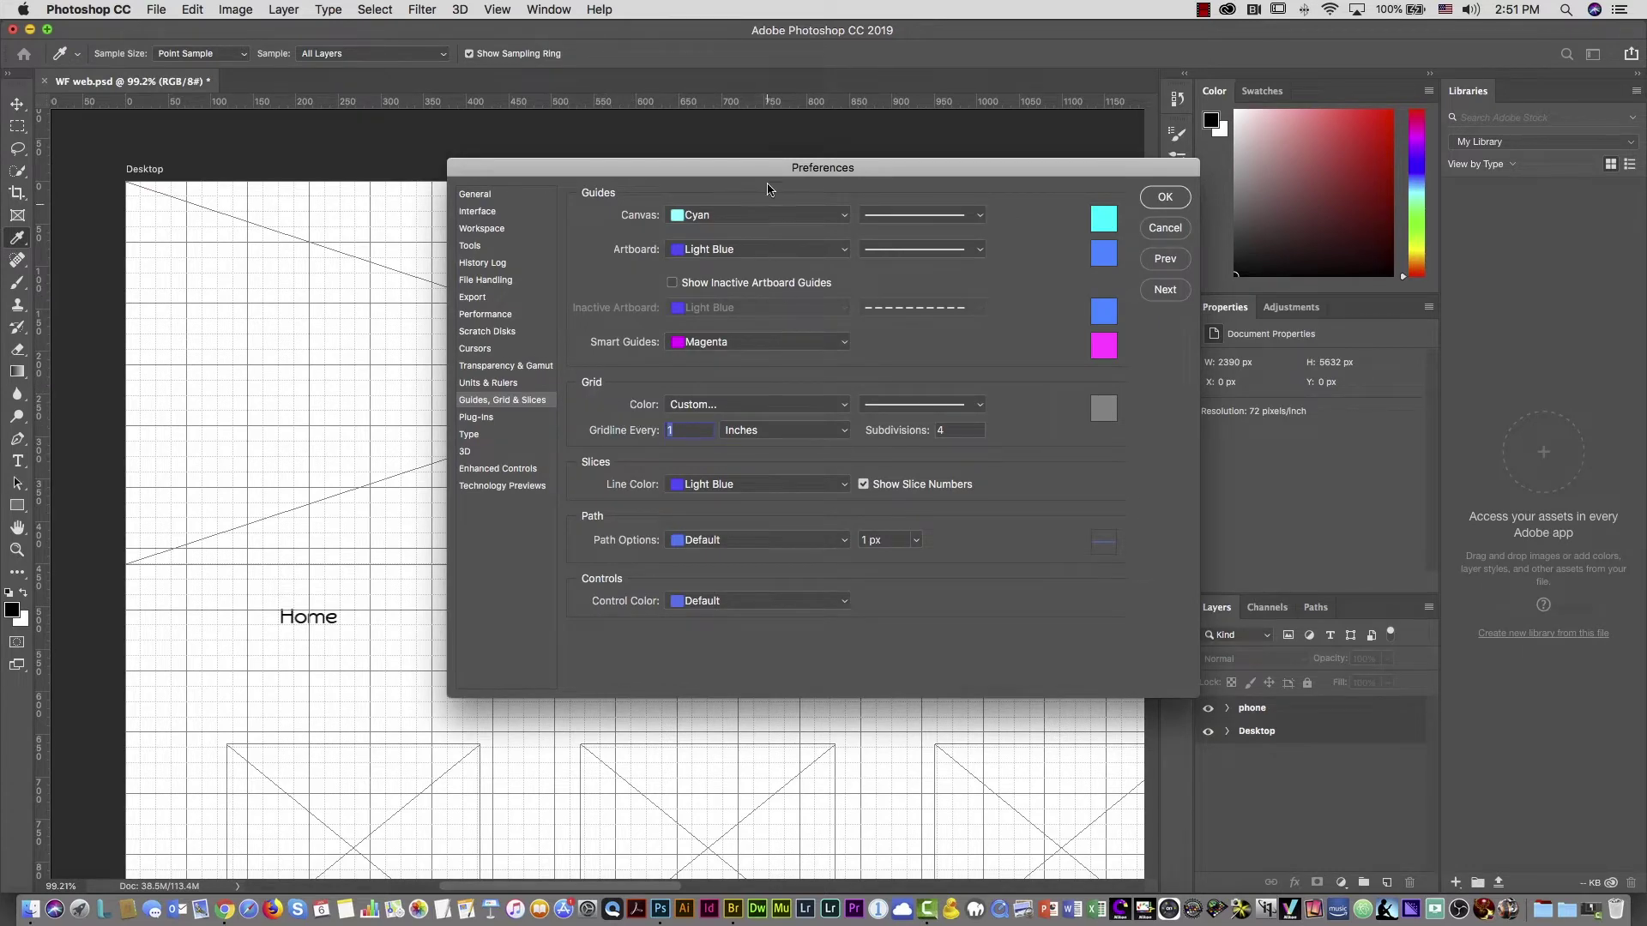
left_click_drag(762, 175, 972, 164)
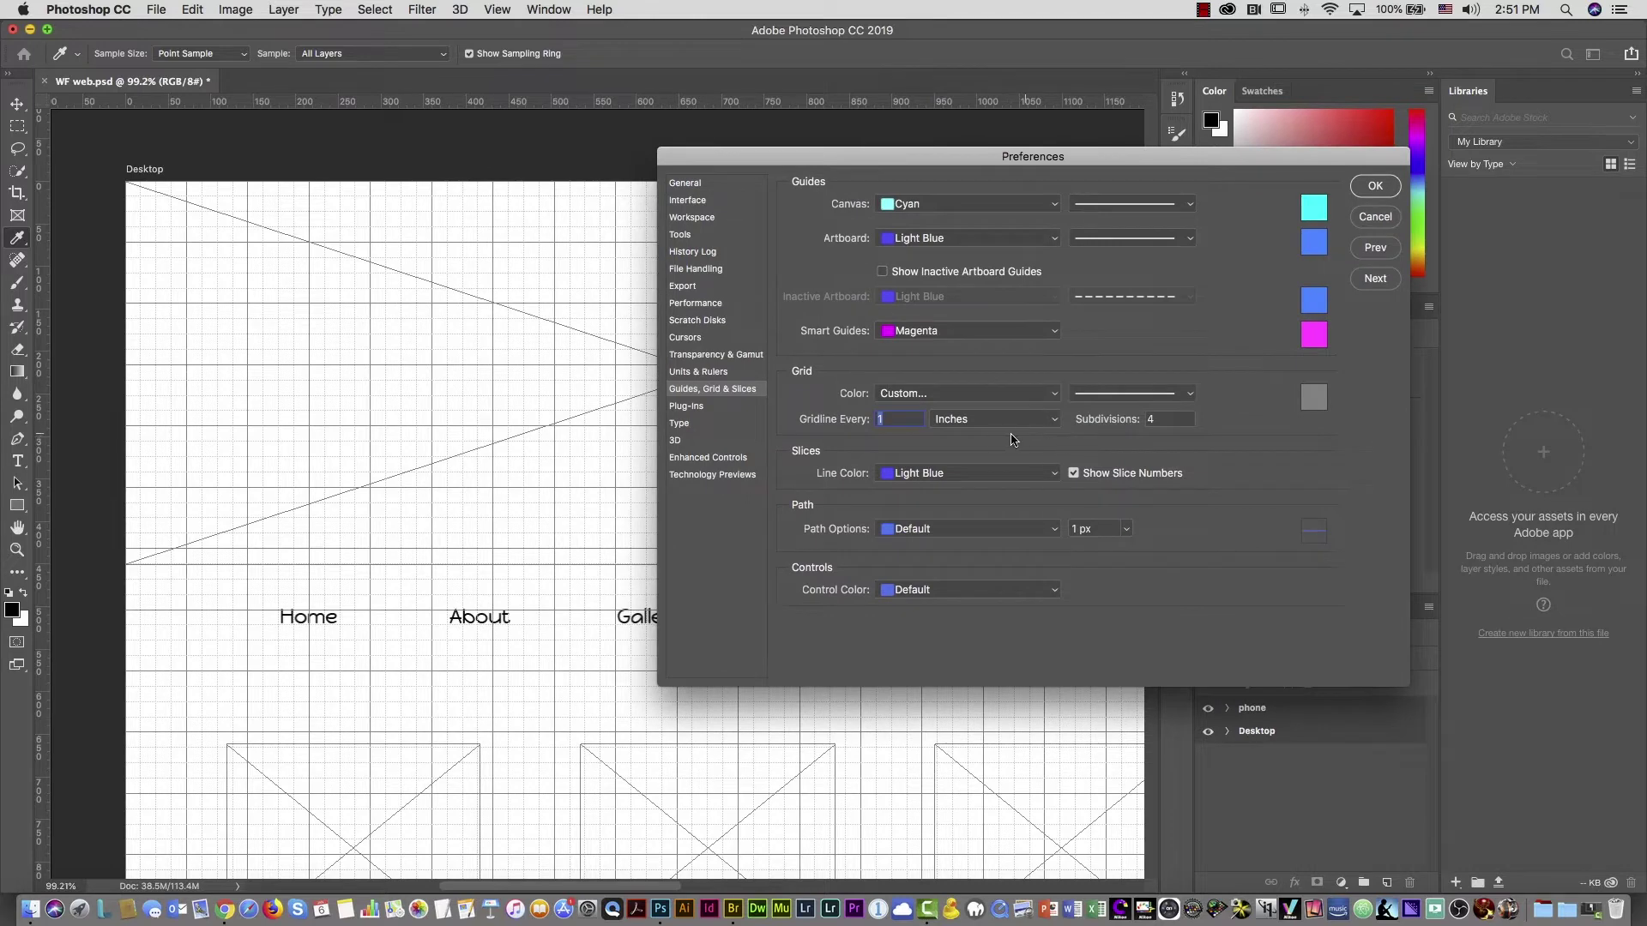
left_click(953, 428)
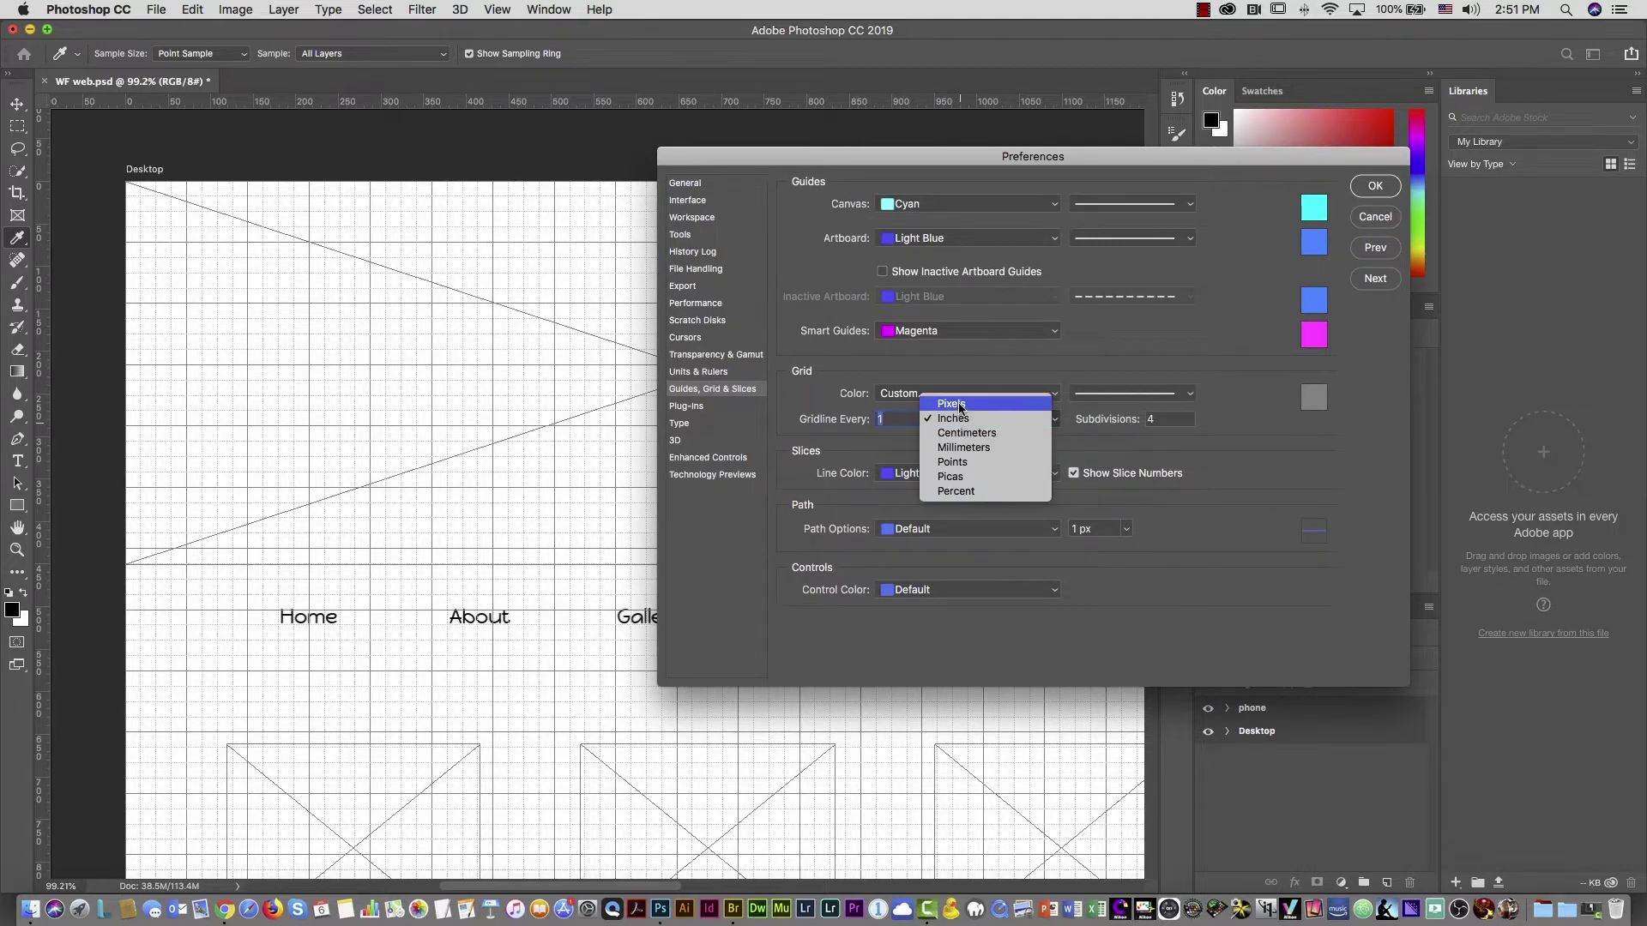
left_click(959, 404)
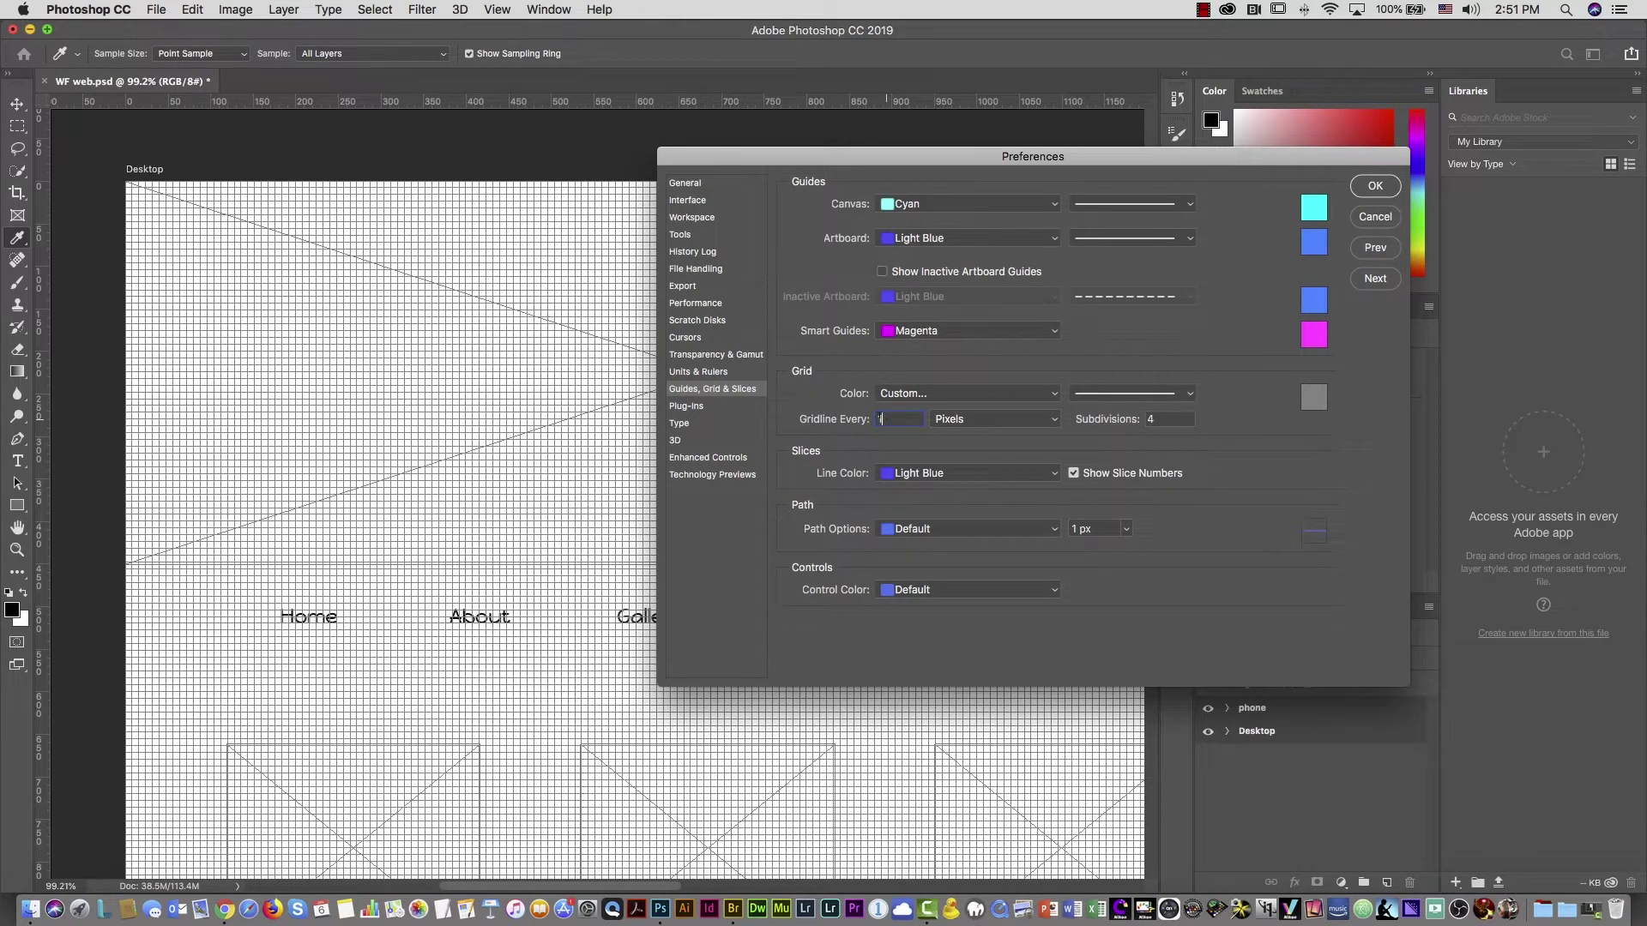
type("50")
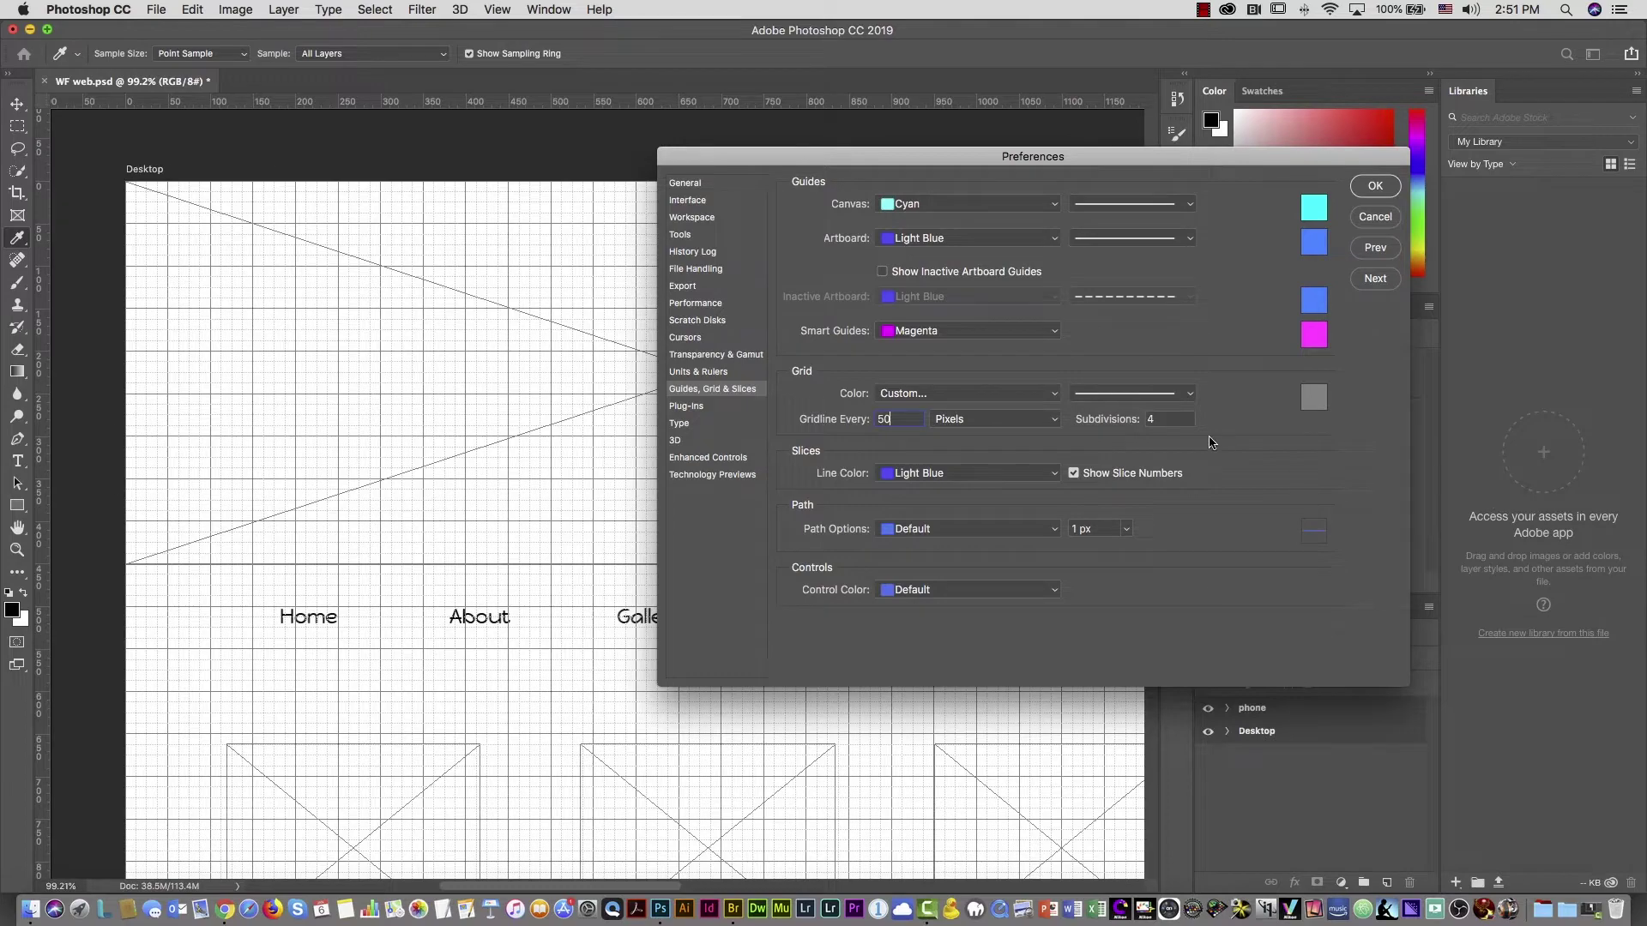
type("5")
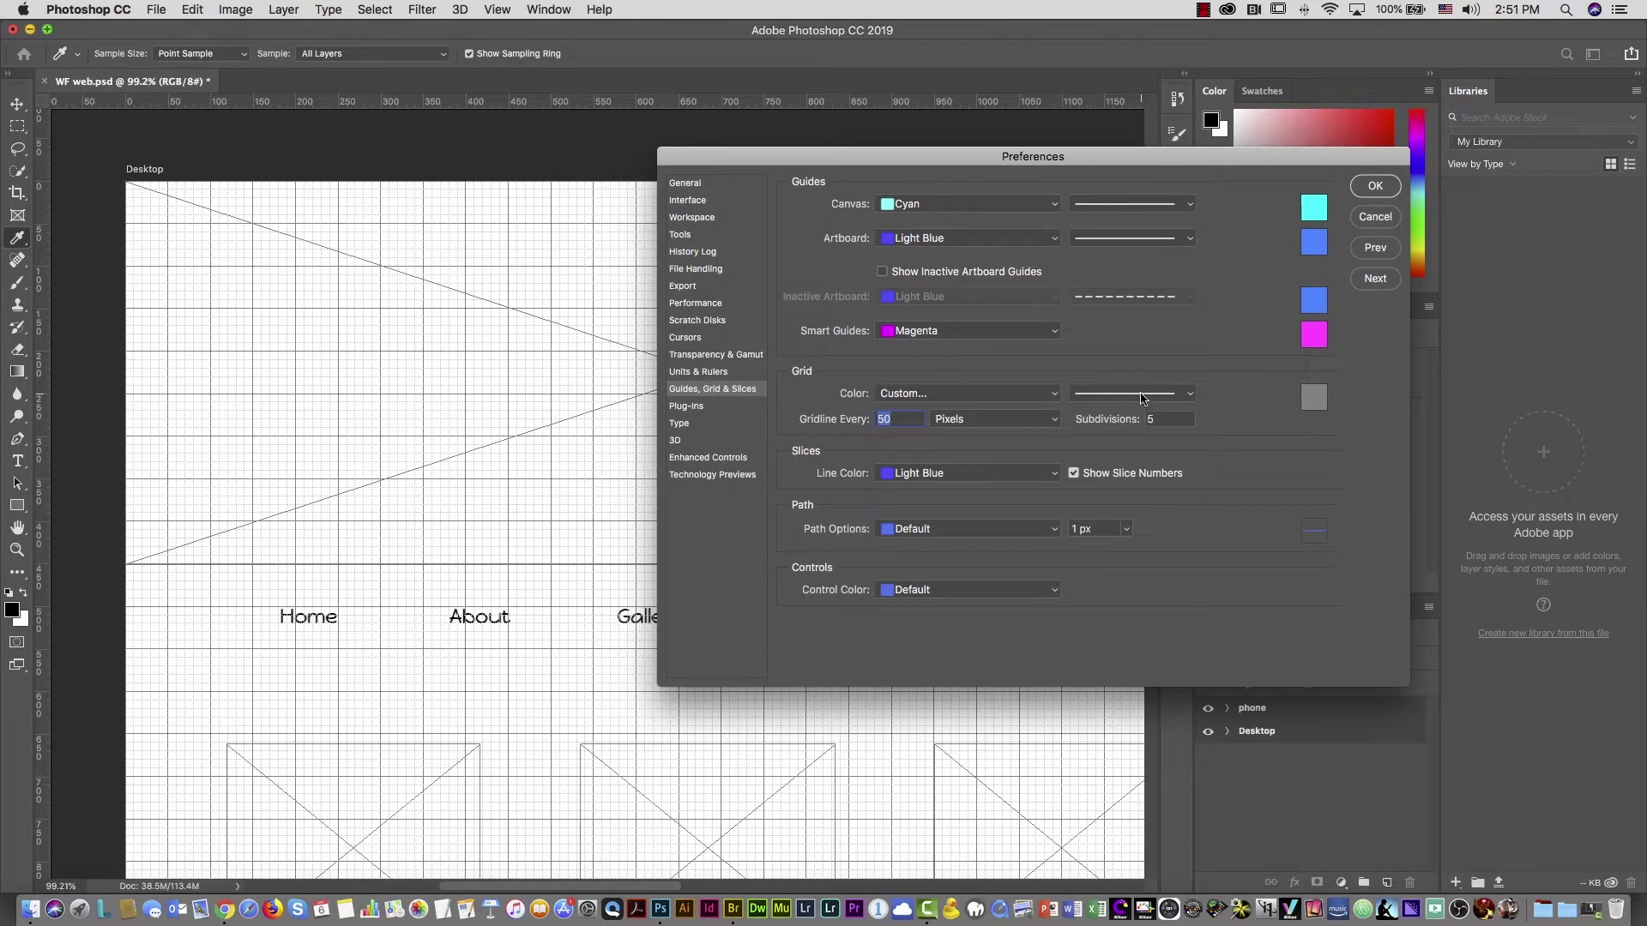
Change the grid color to the pale blue c9e4f7
left_click(1313, 401)
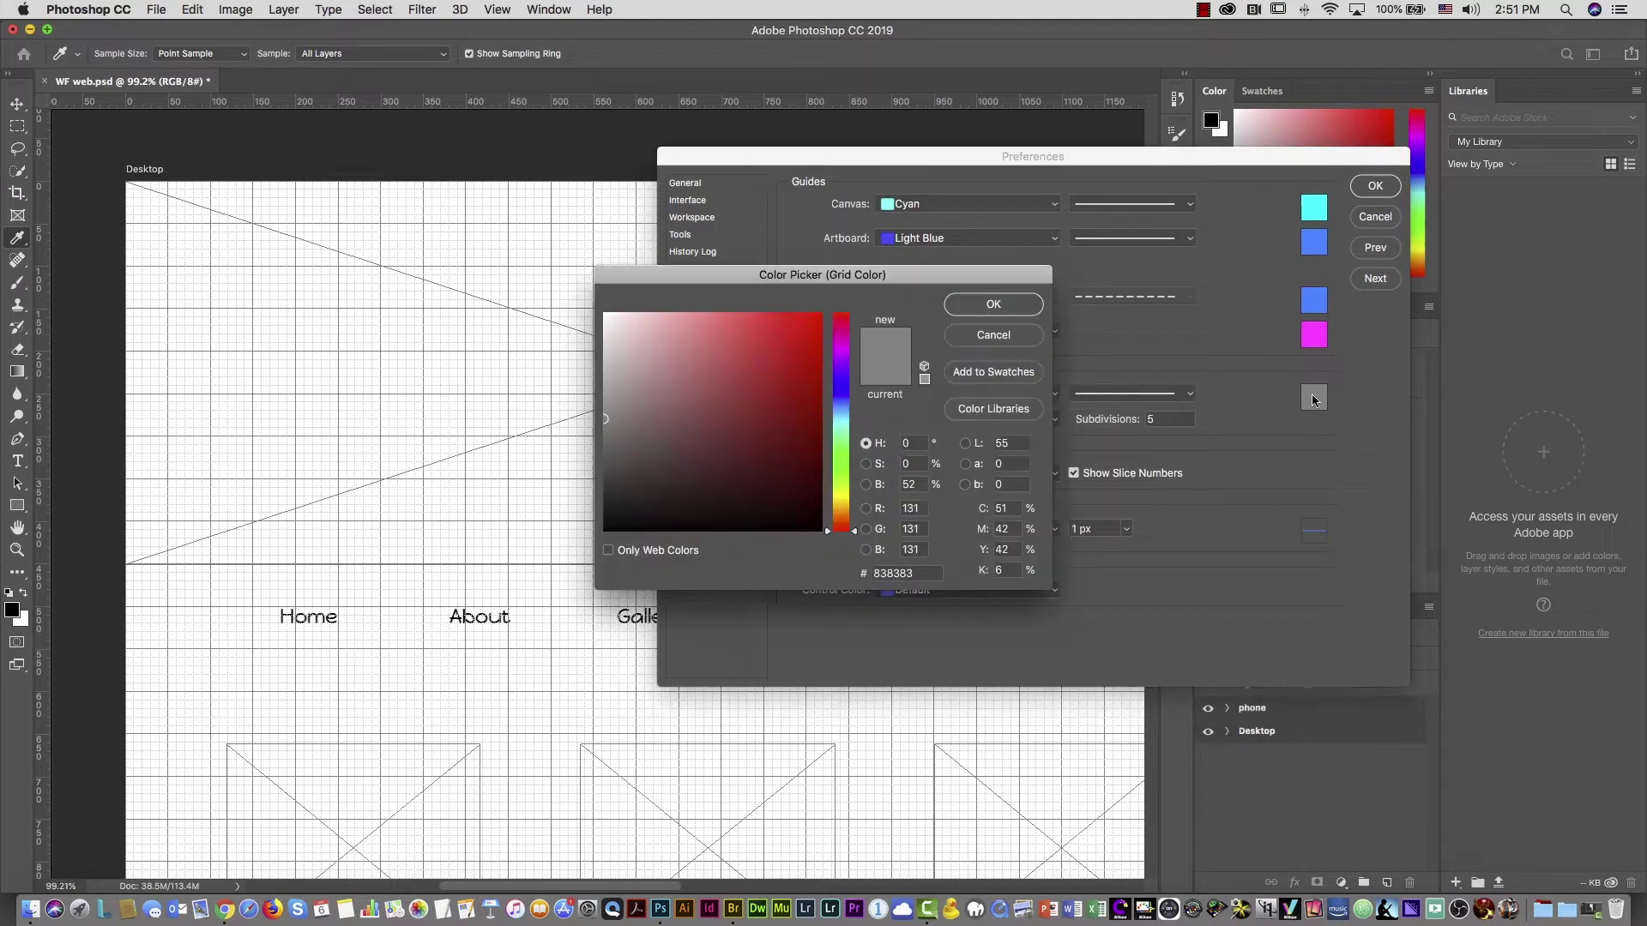
left_click(839, 406)
left_click(719, 324)
left_click(688, 320)
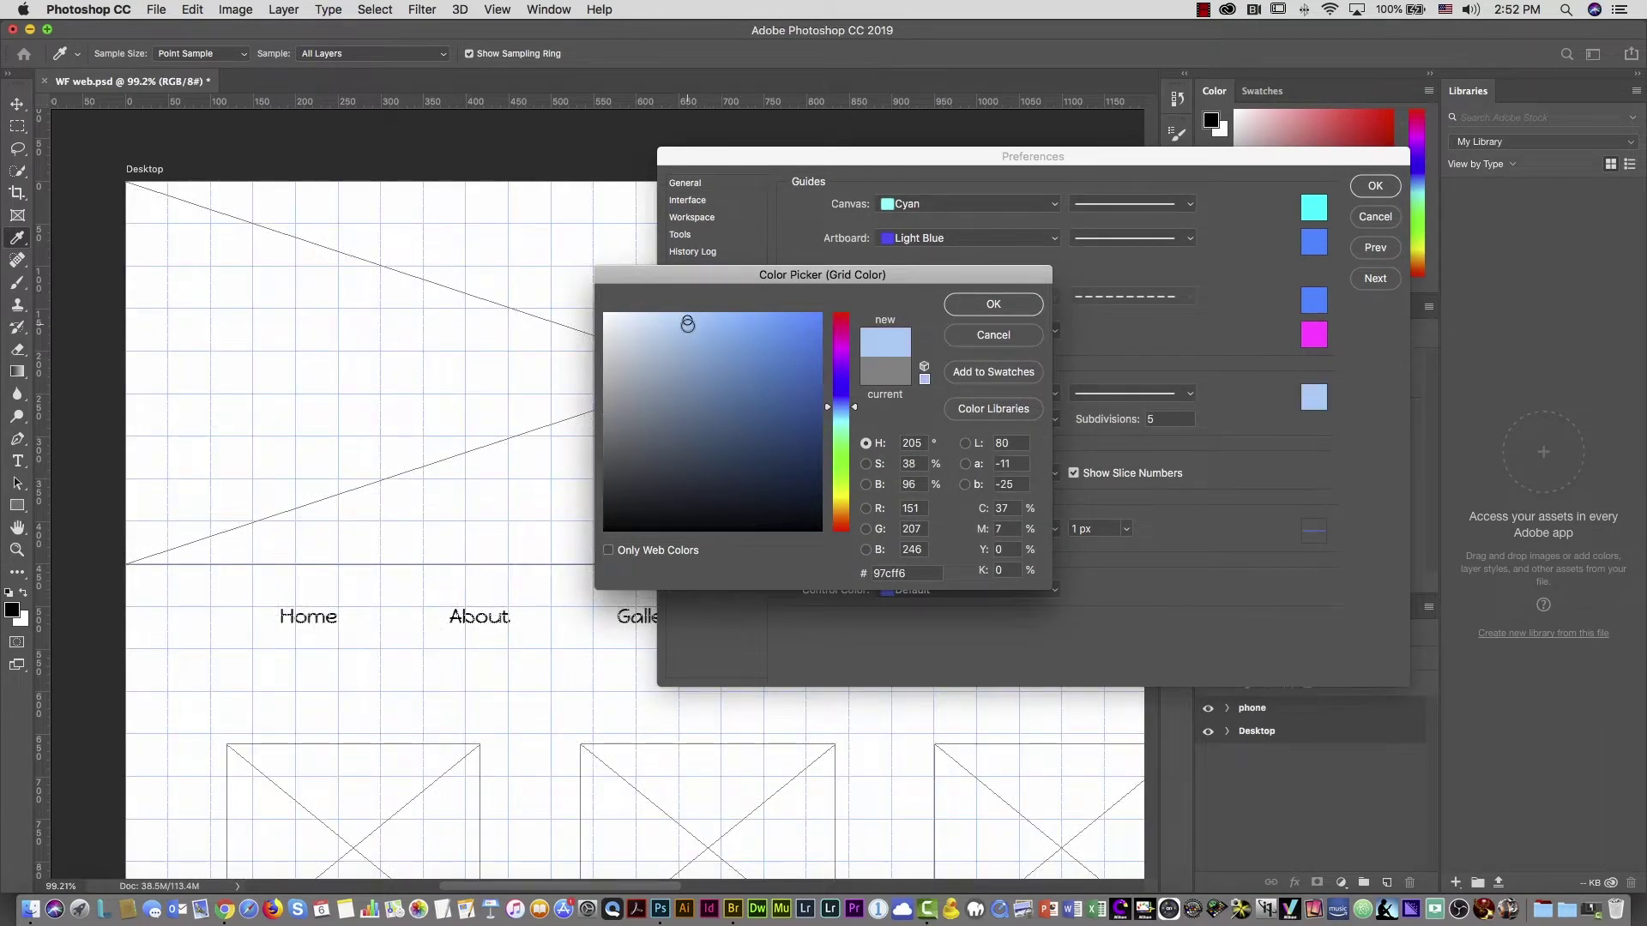
left_click(644, 319)
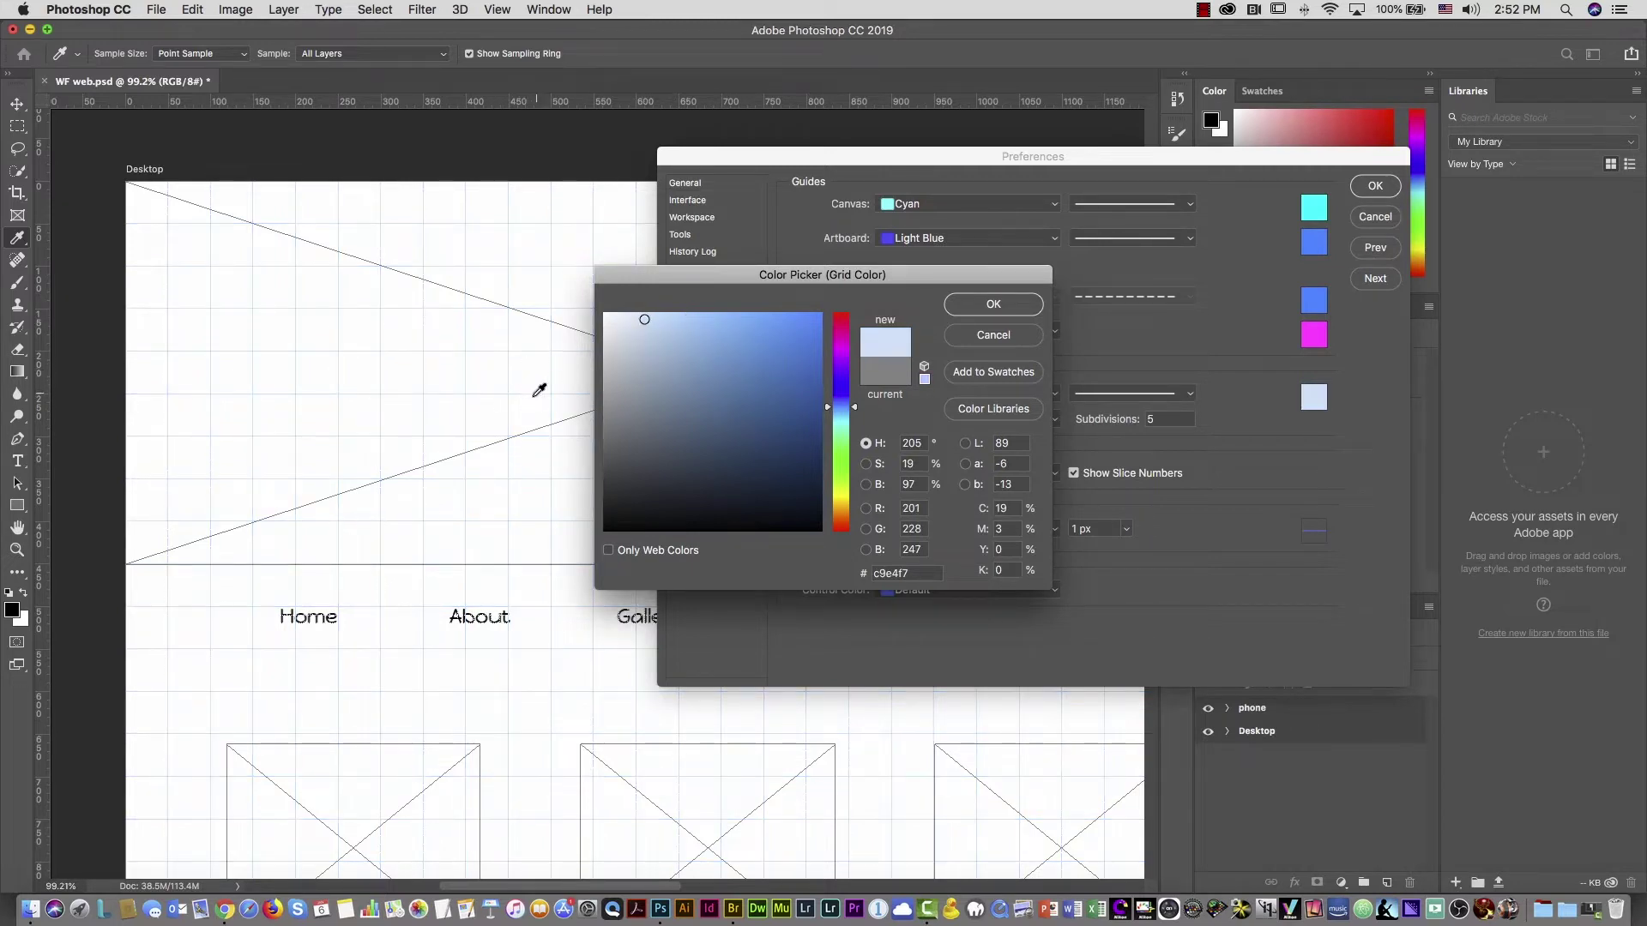
left_click(1031, 312)
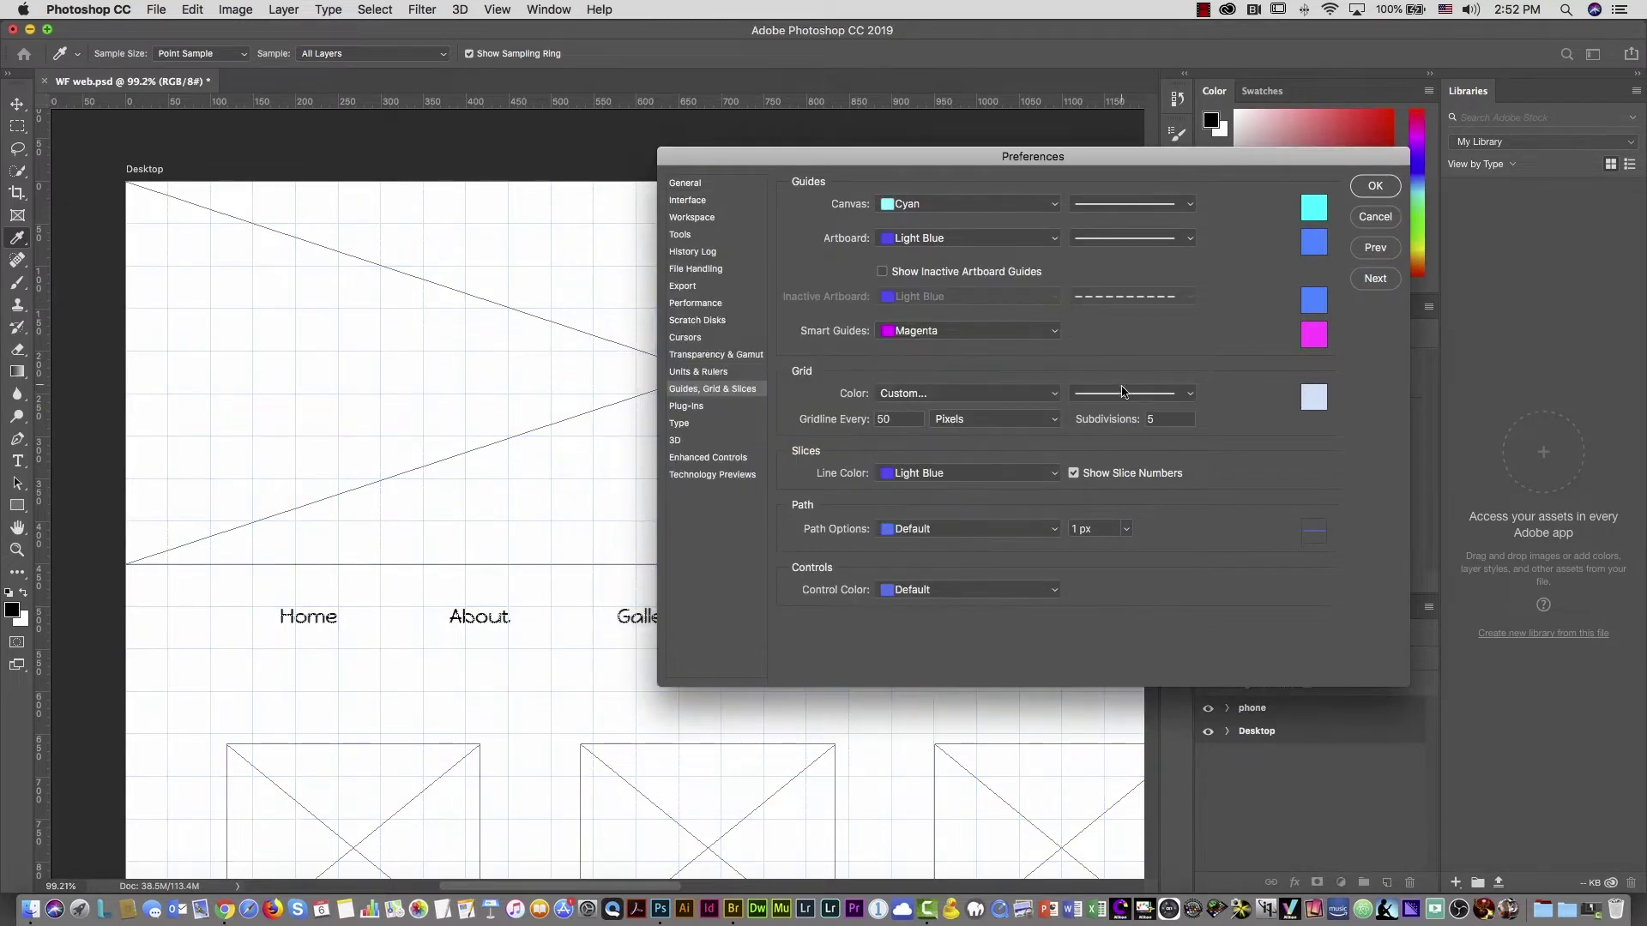
Set the grid to 1 subdivision with a gridline every 20 pixels and apply the preferences
type("1")
double_click(900, 417)
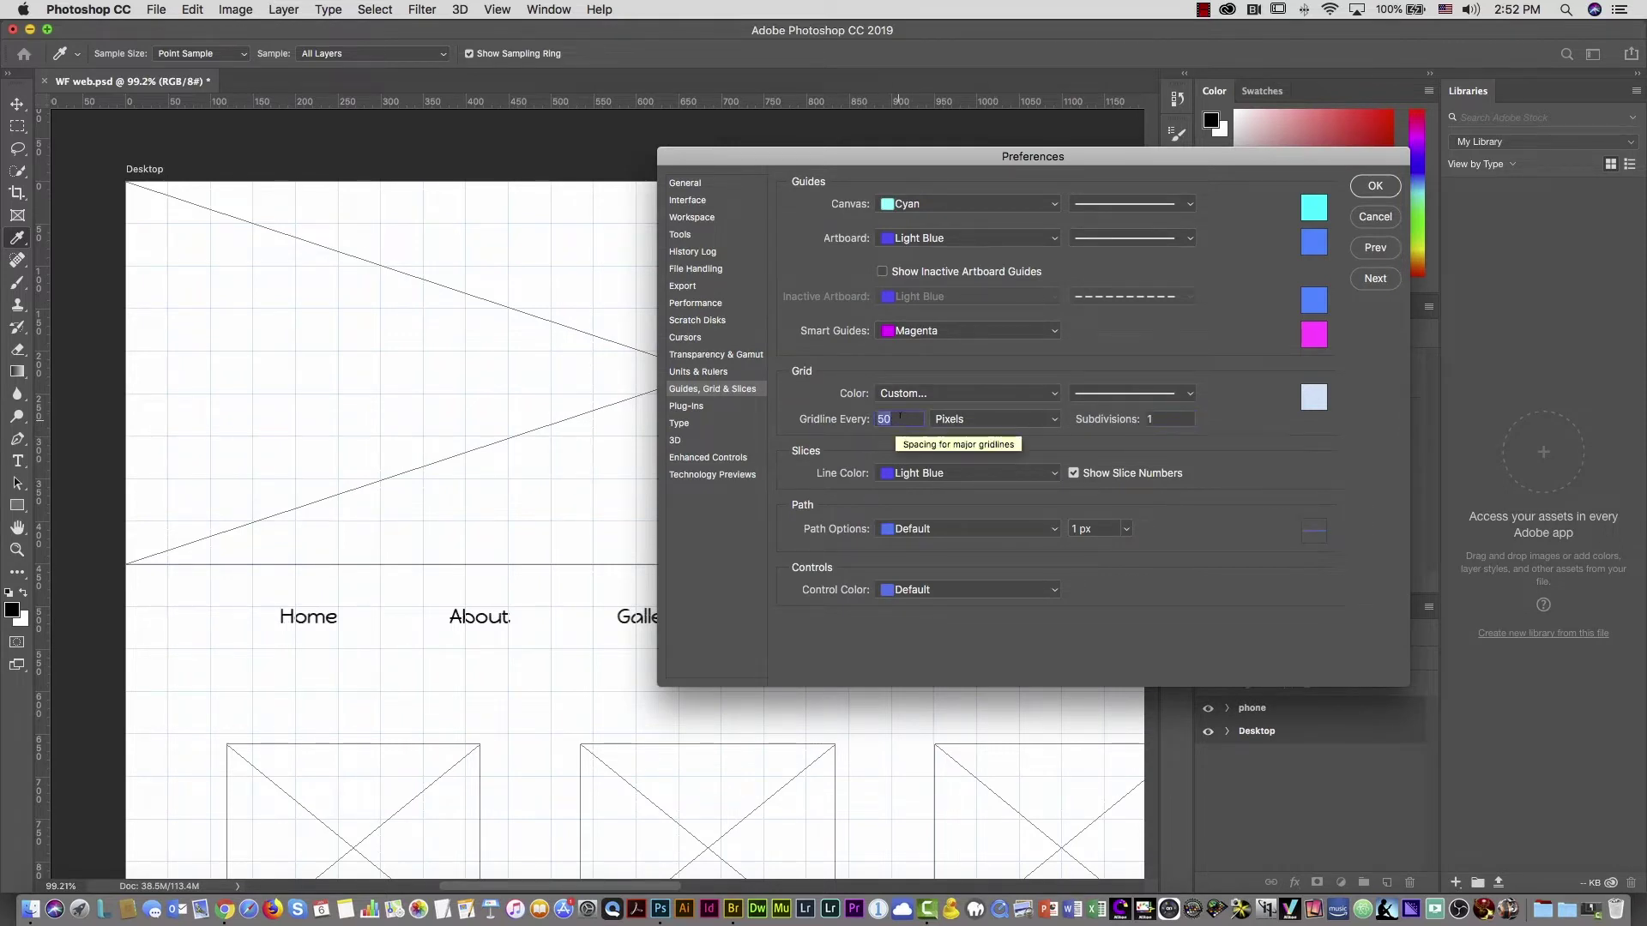
type("20")
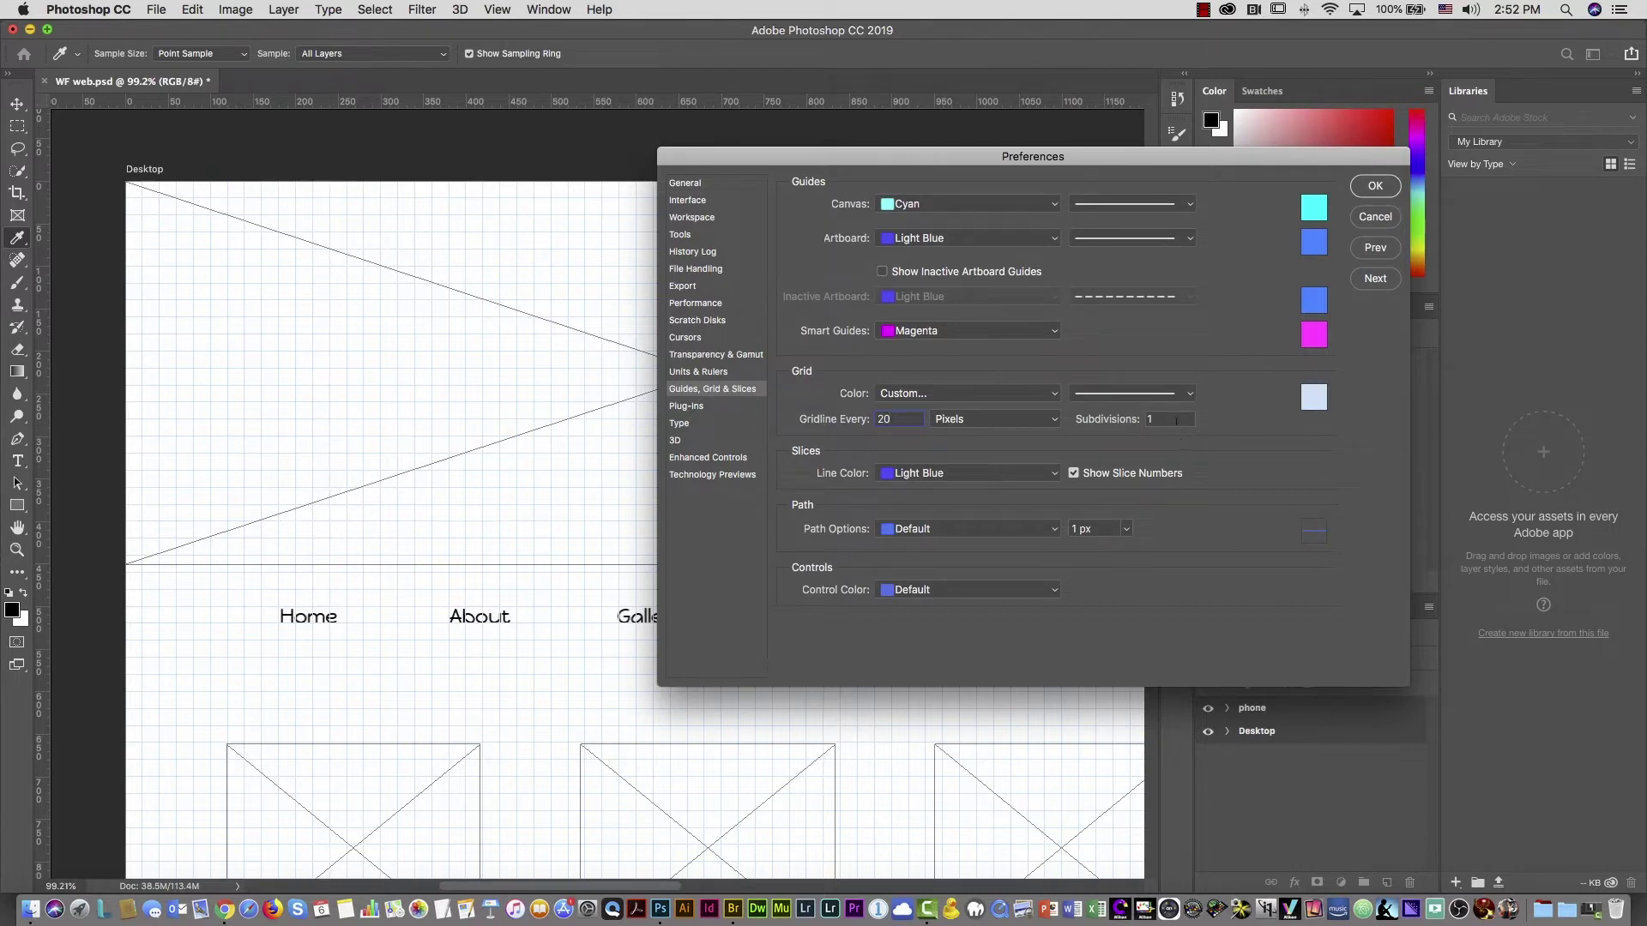
left_click(1375, 185)
Select the Desktop banner frame and shorten it to a height of 440 px, aligning its lower edge to the grid
left_click(812, 452)
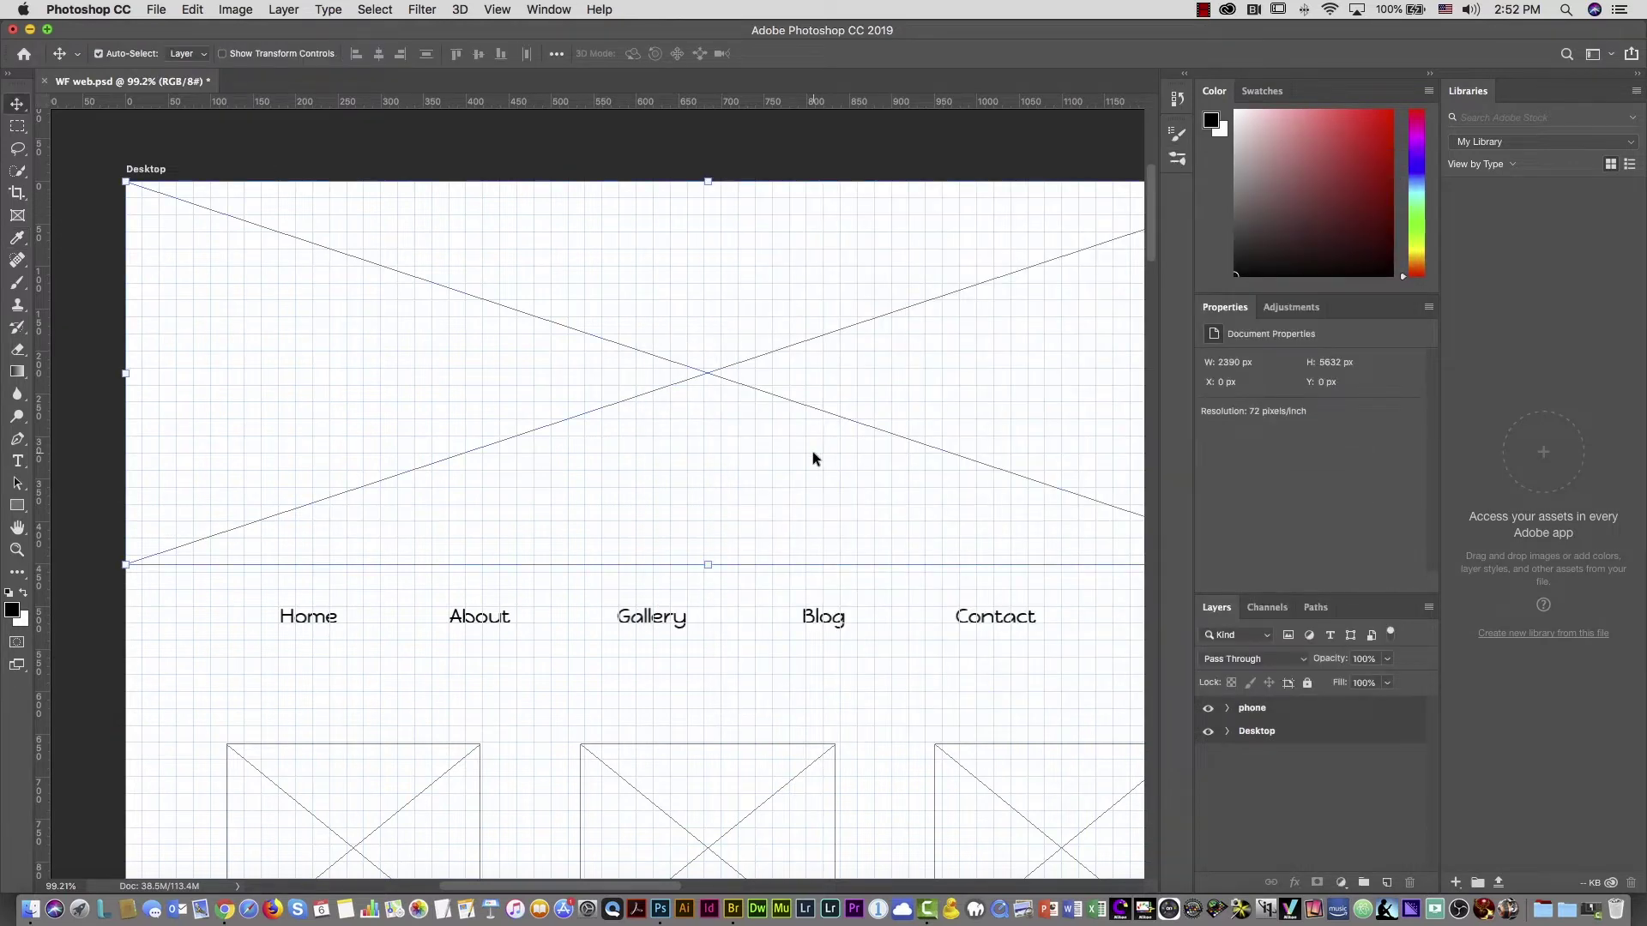
left_click_drag(707, 566, 707, 557)
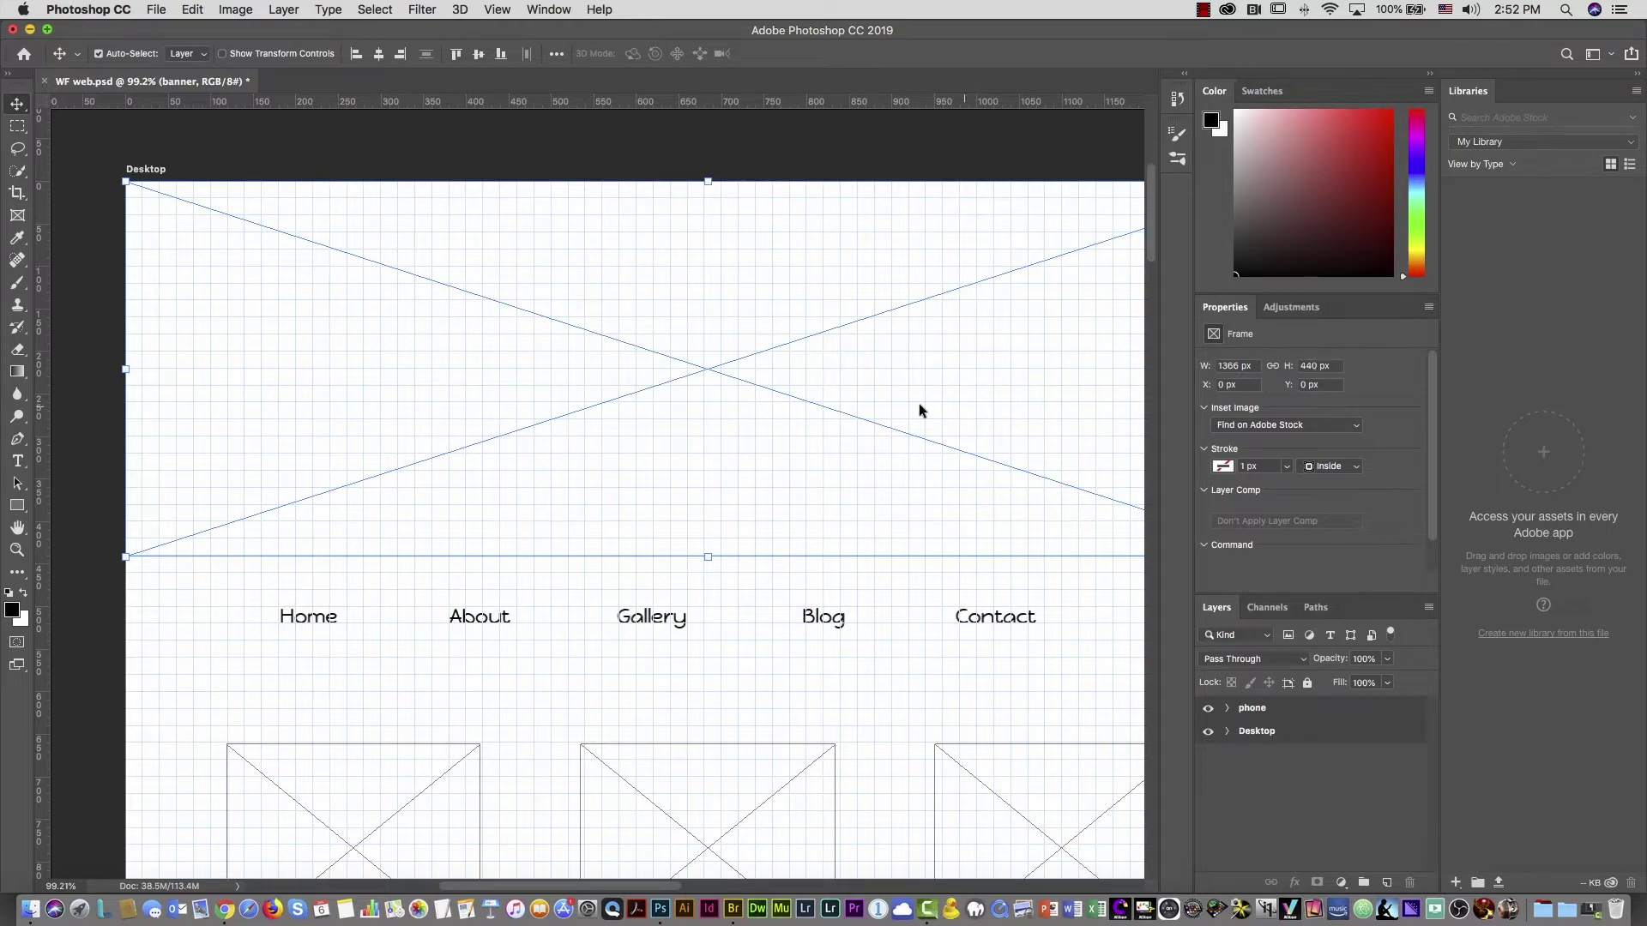
Place a vertical guide on the gridline at the left edge of the first image frame under the Desktop navigation
left_click_drag(803, 530, 783, 315)
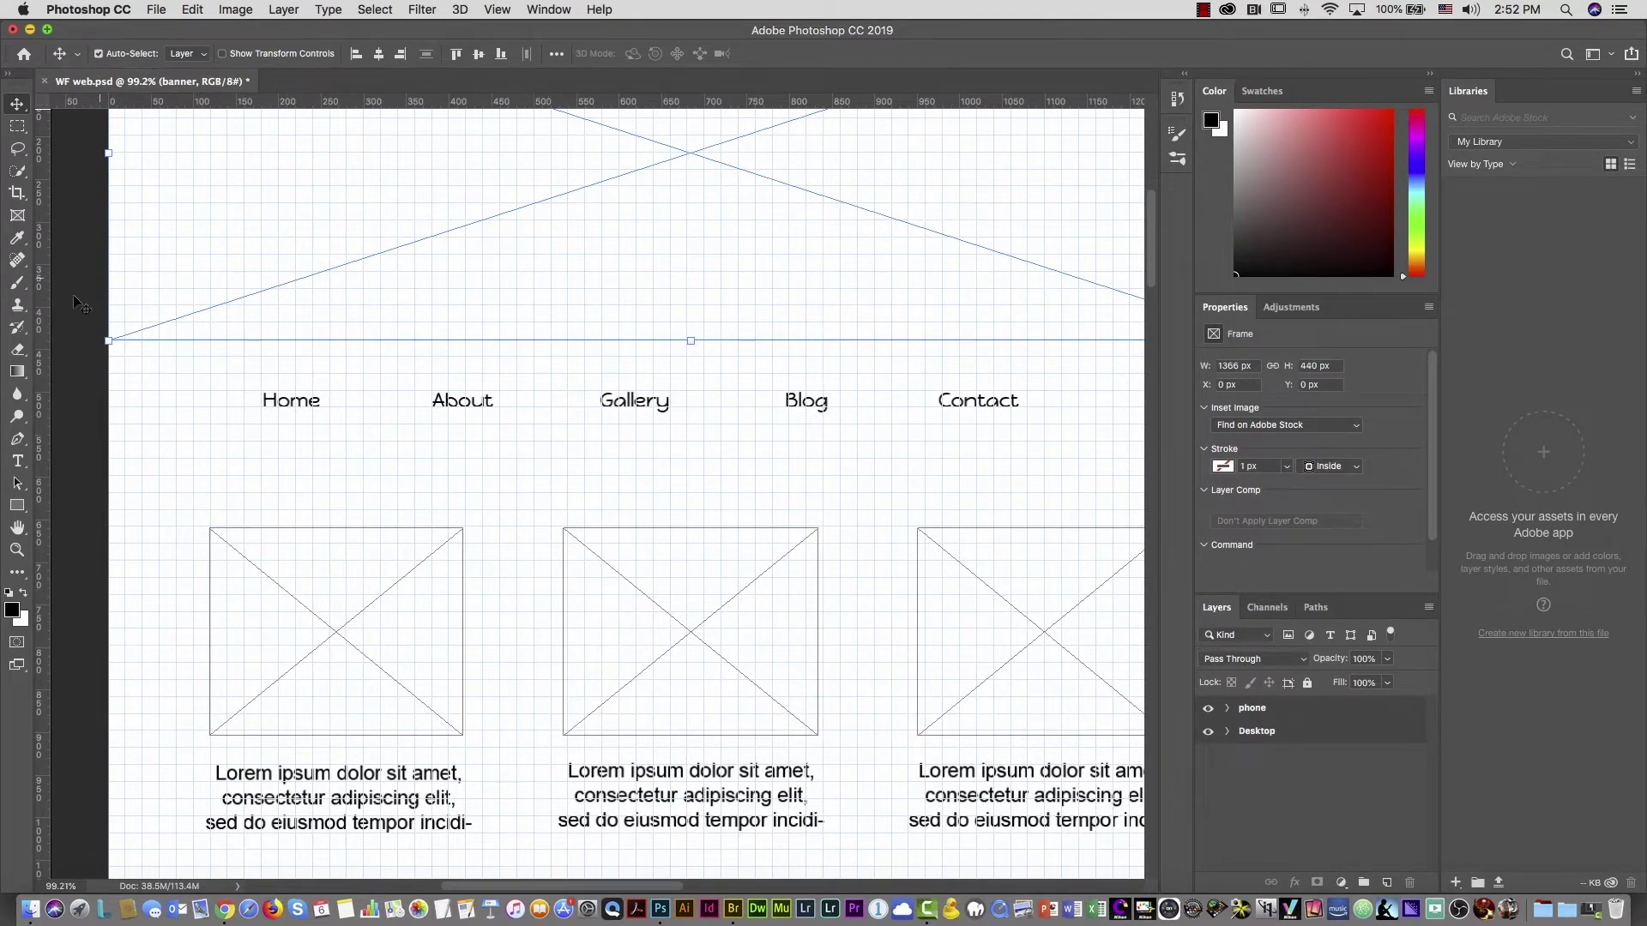
left_click_drag(43, 362, 209, 376)
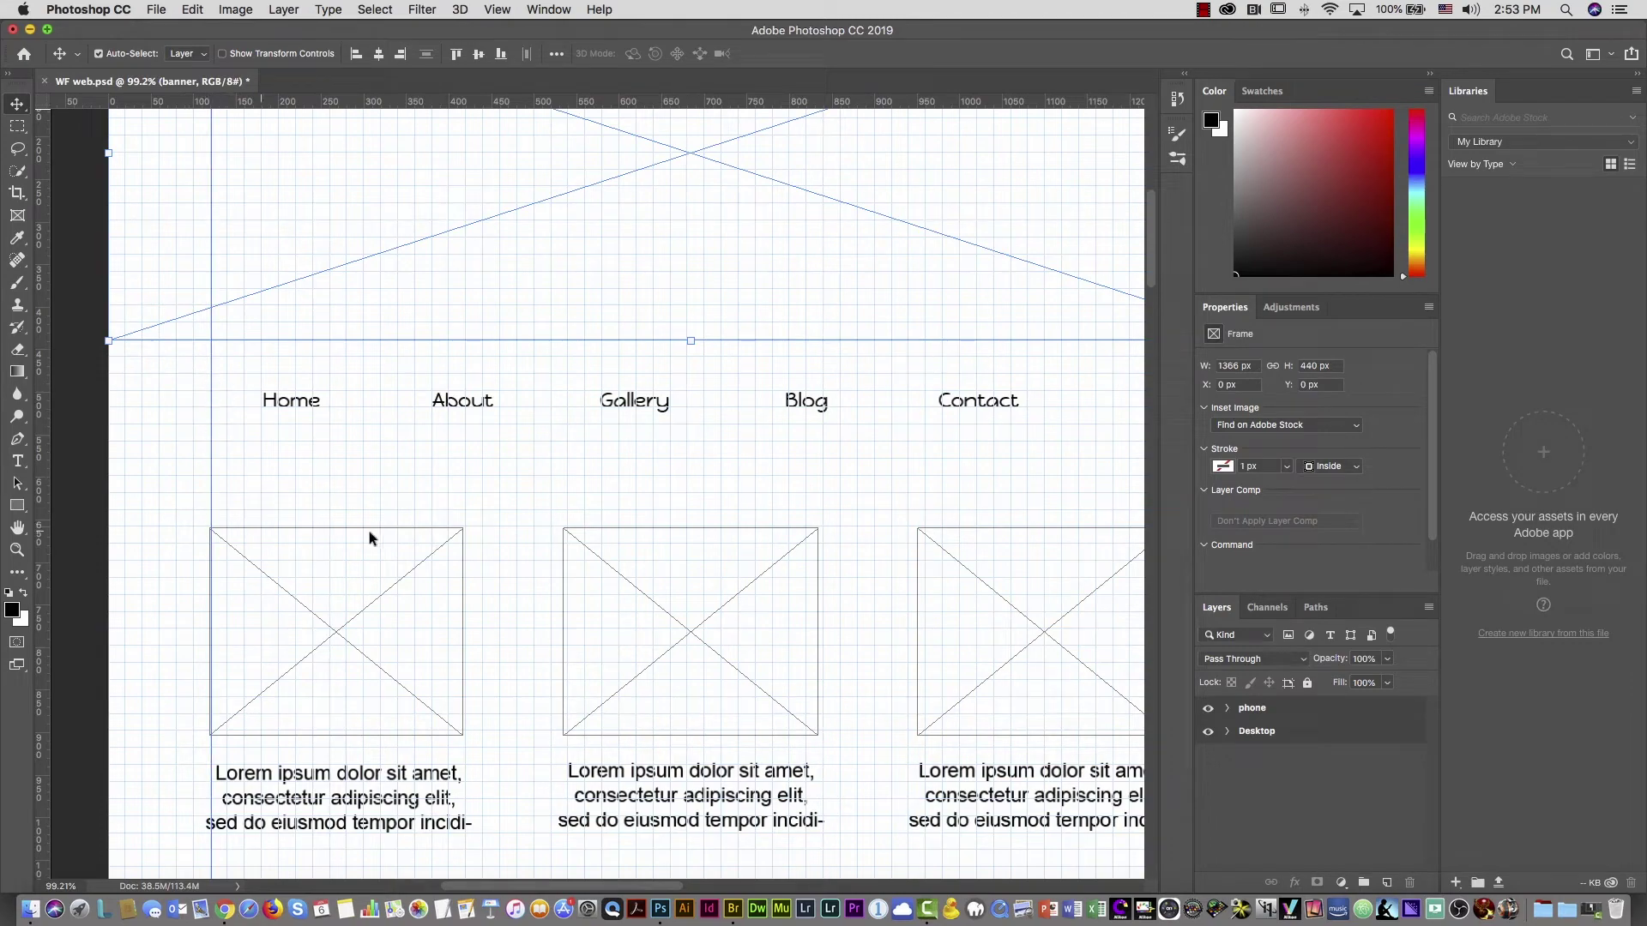
left_click_drag(544, 599, 607, 449)
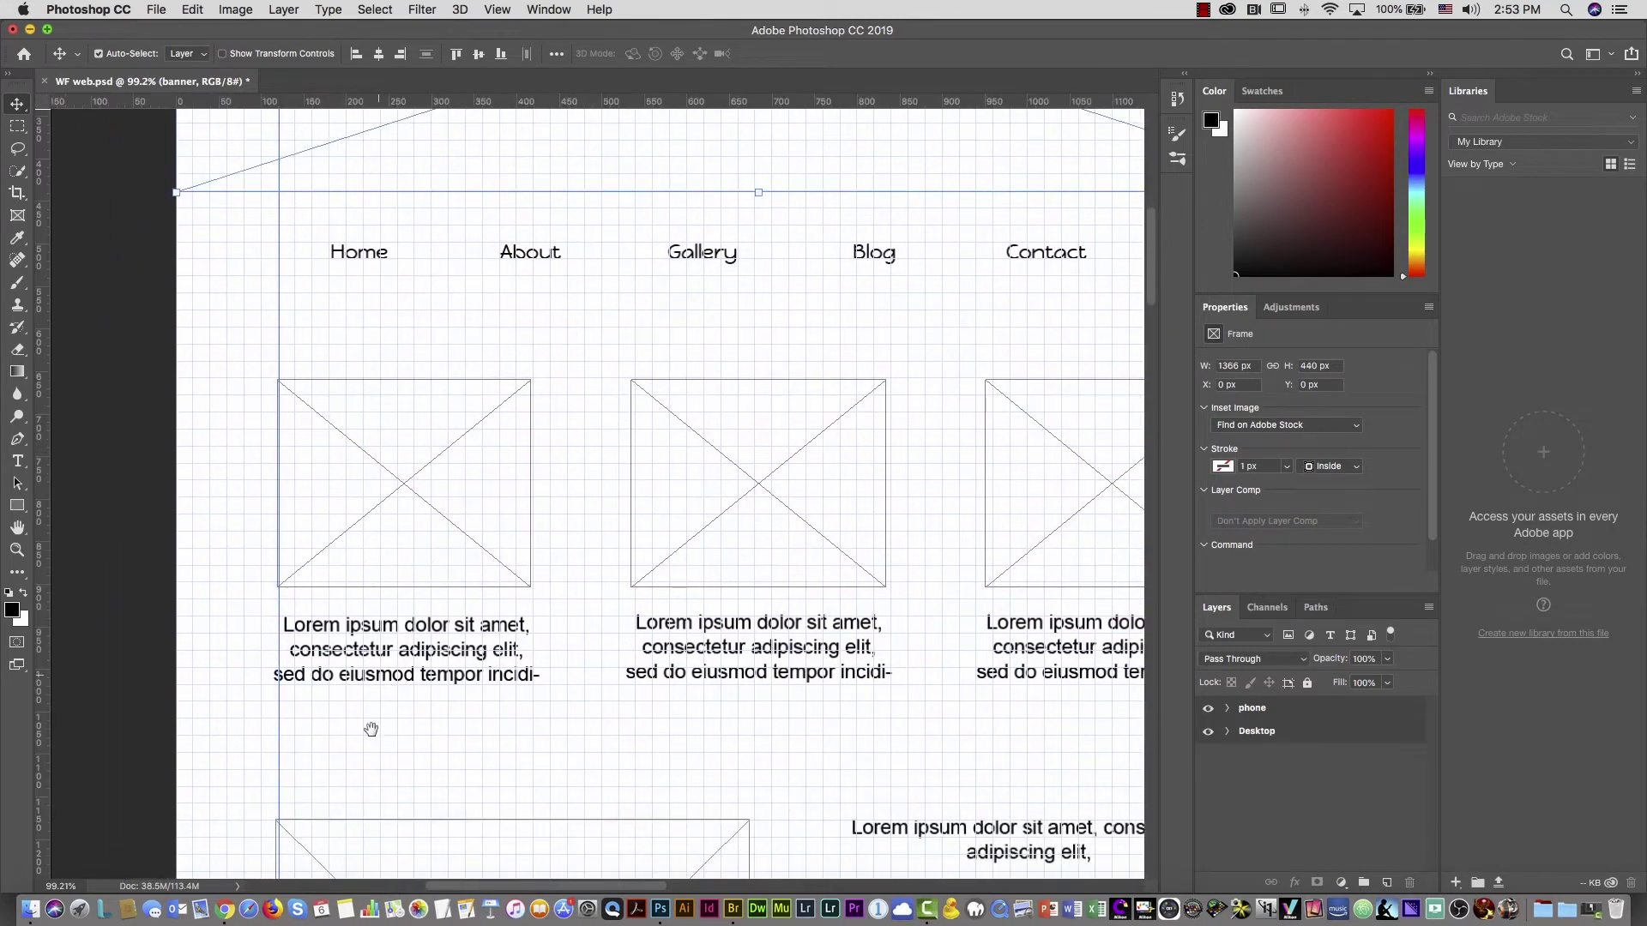
Remove the vertical guide along the Desktop wireframe's first image column and turn off the grid display
left_click_drag(367, 725, 441, 361)
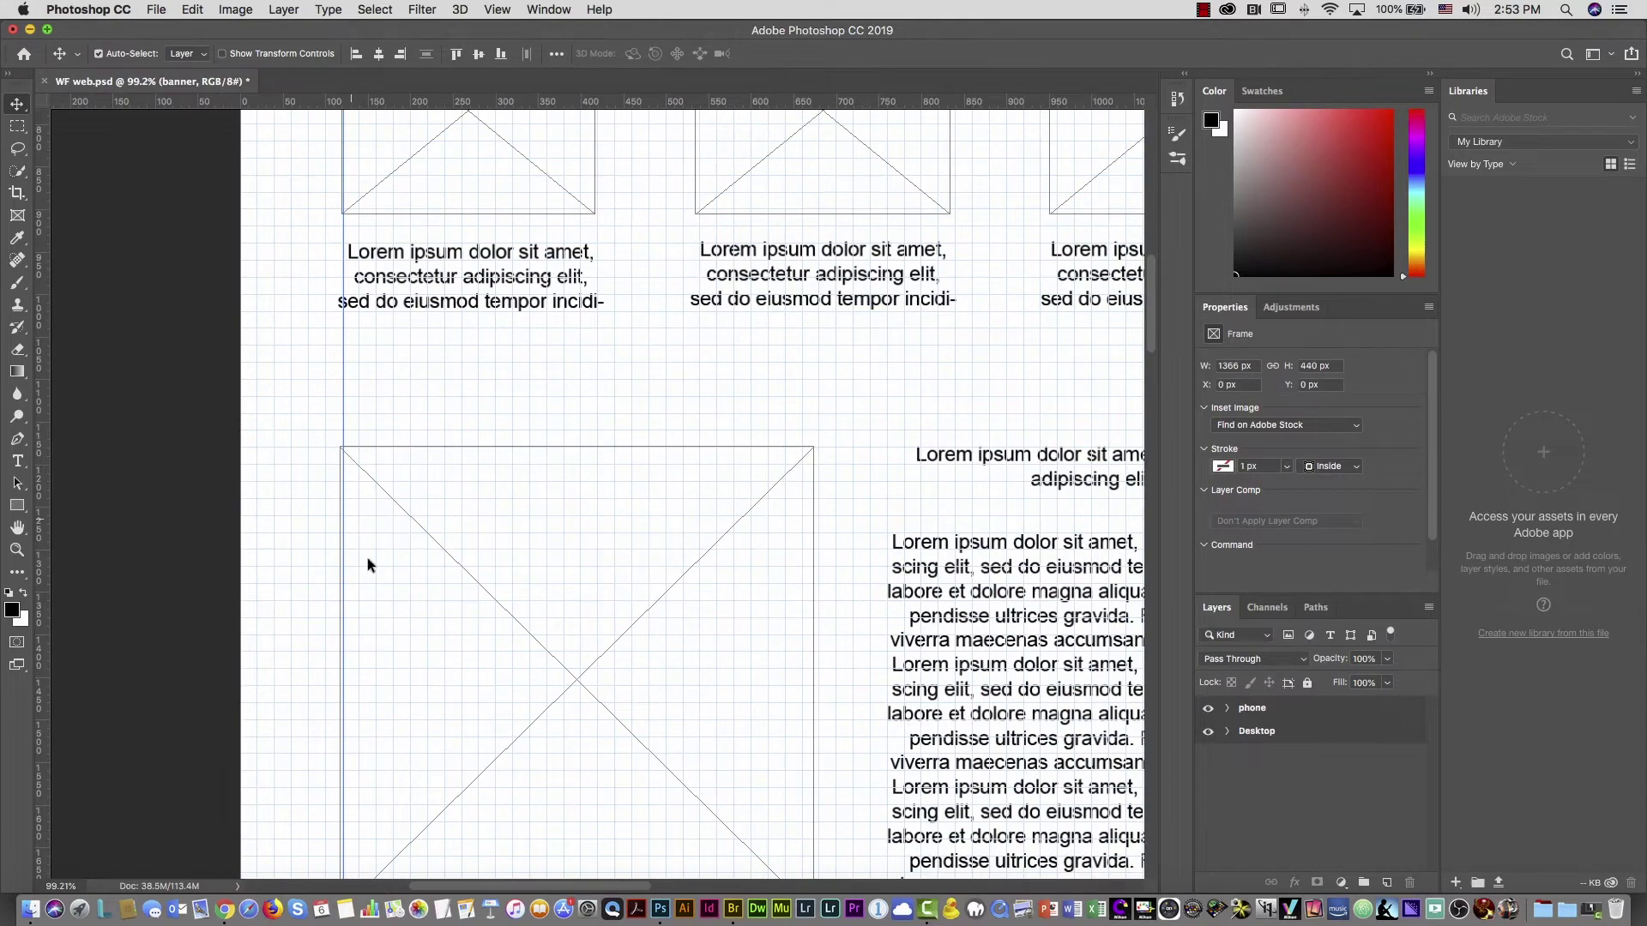
scroll(577, 368, "up", 6)
scroll(577, 367, "right", 2)
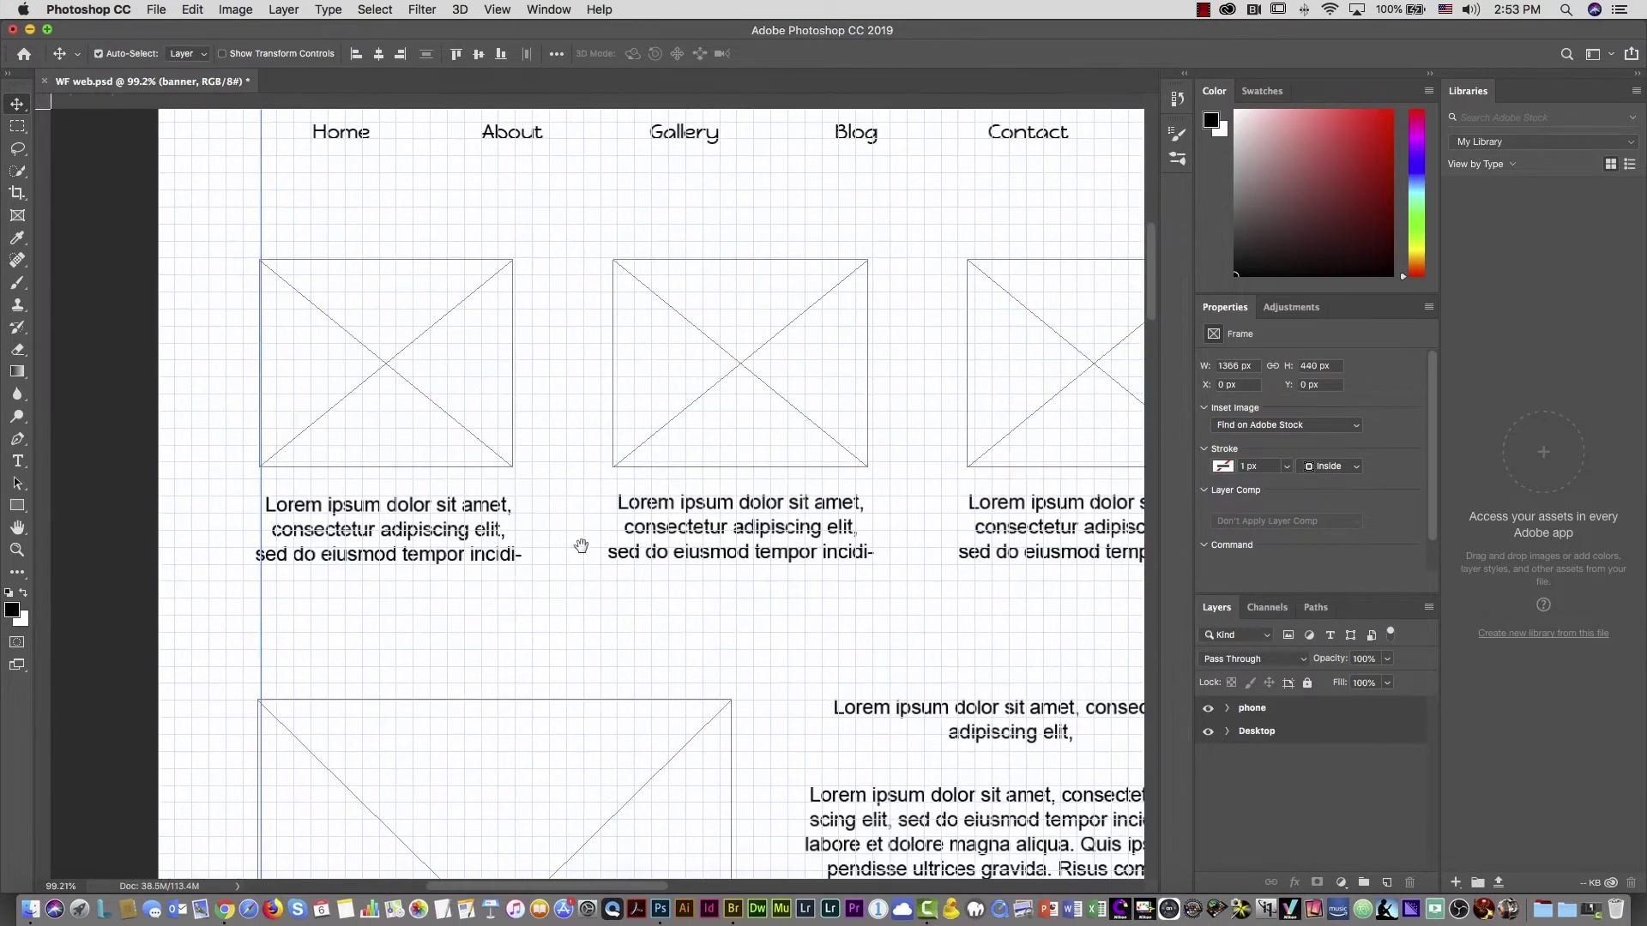
scroll(858, 430, "down", 10)
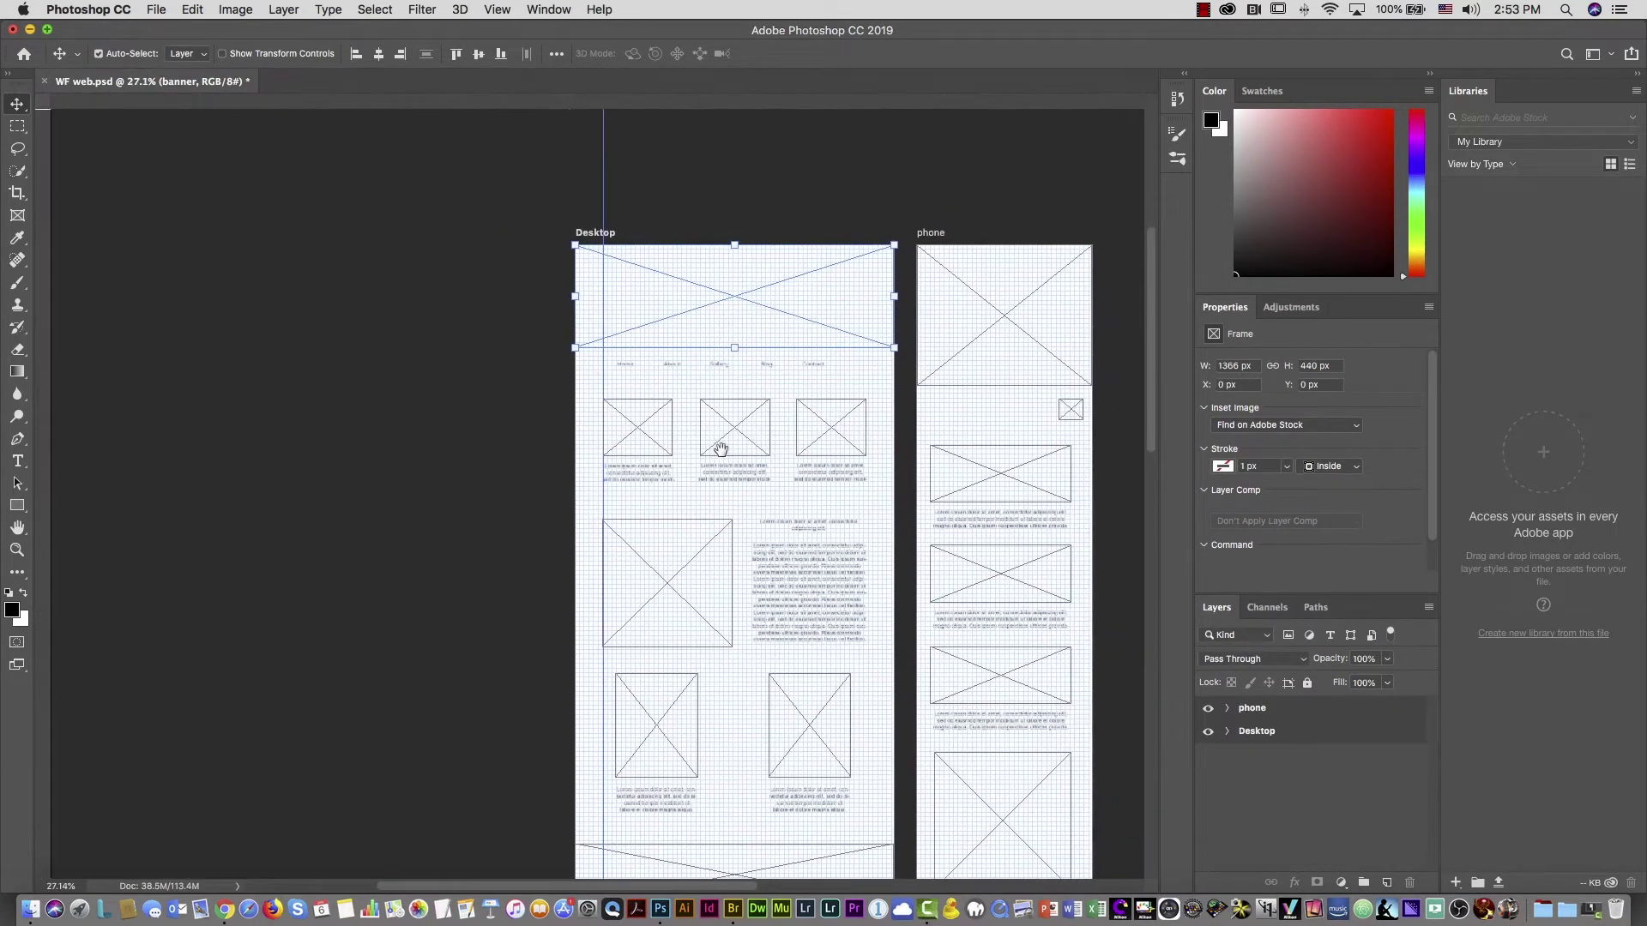
scroll(832, 373, "up", 6)
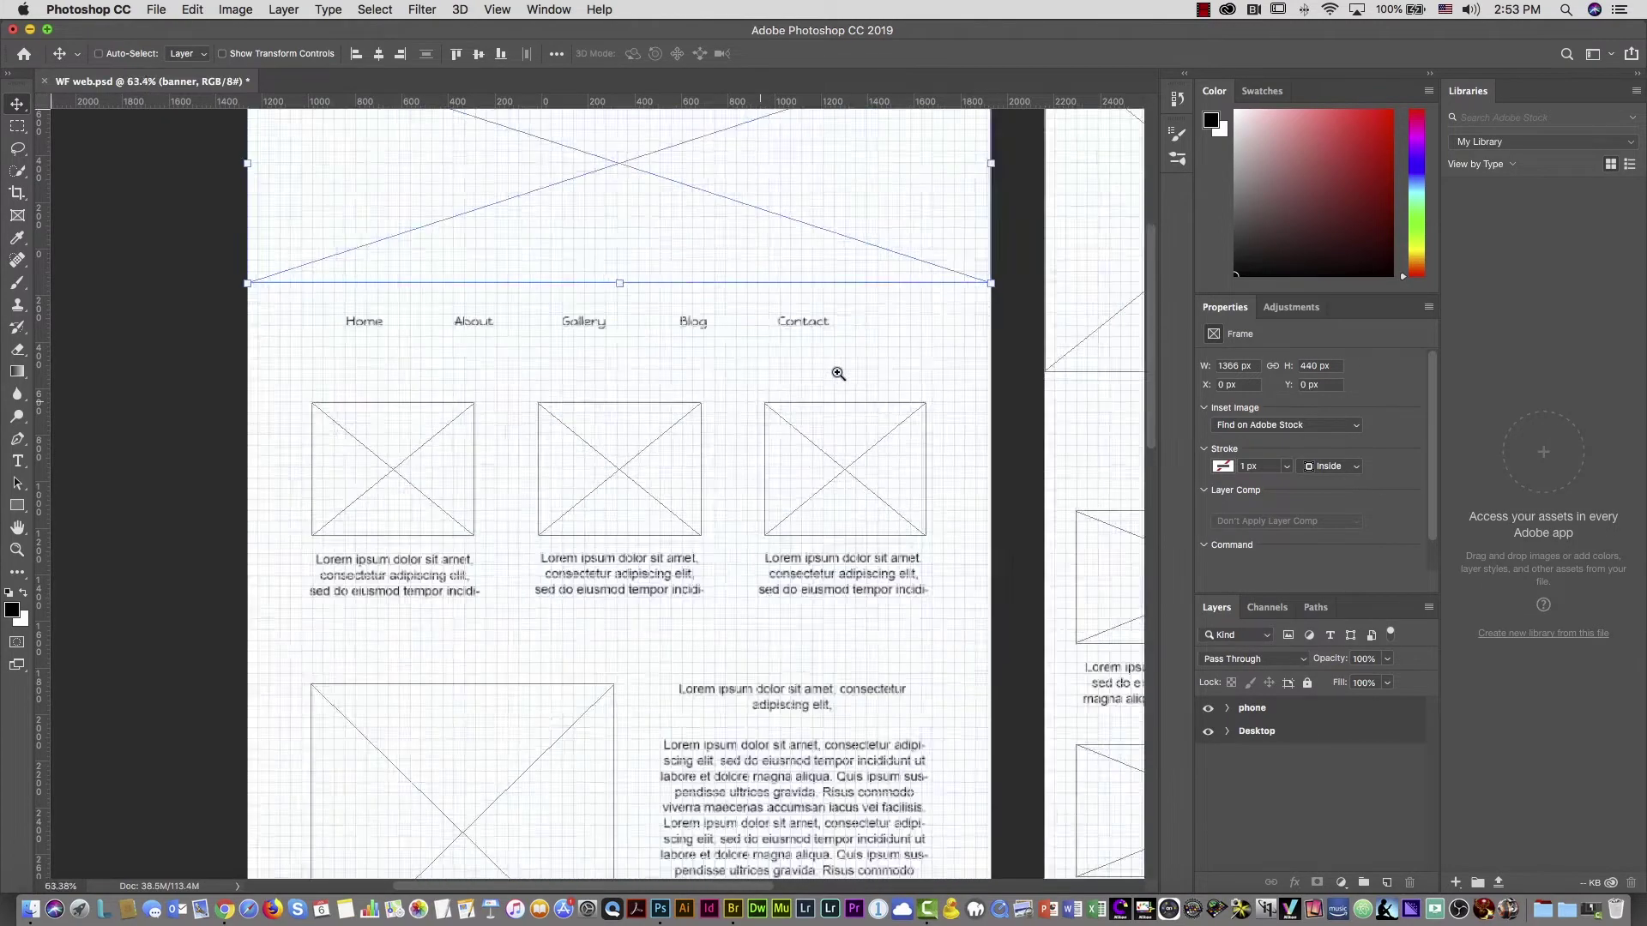
scroll(825, 377, "down", 2)
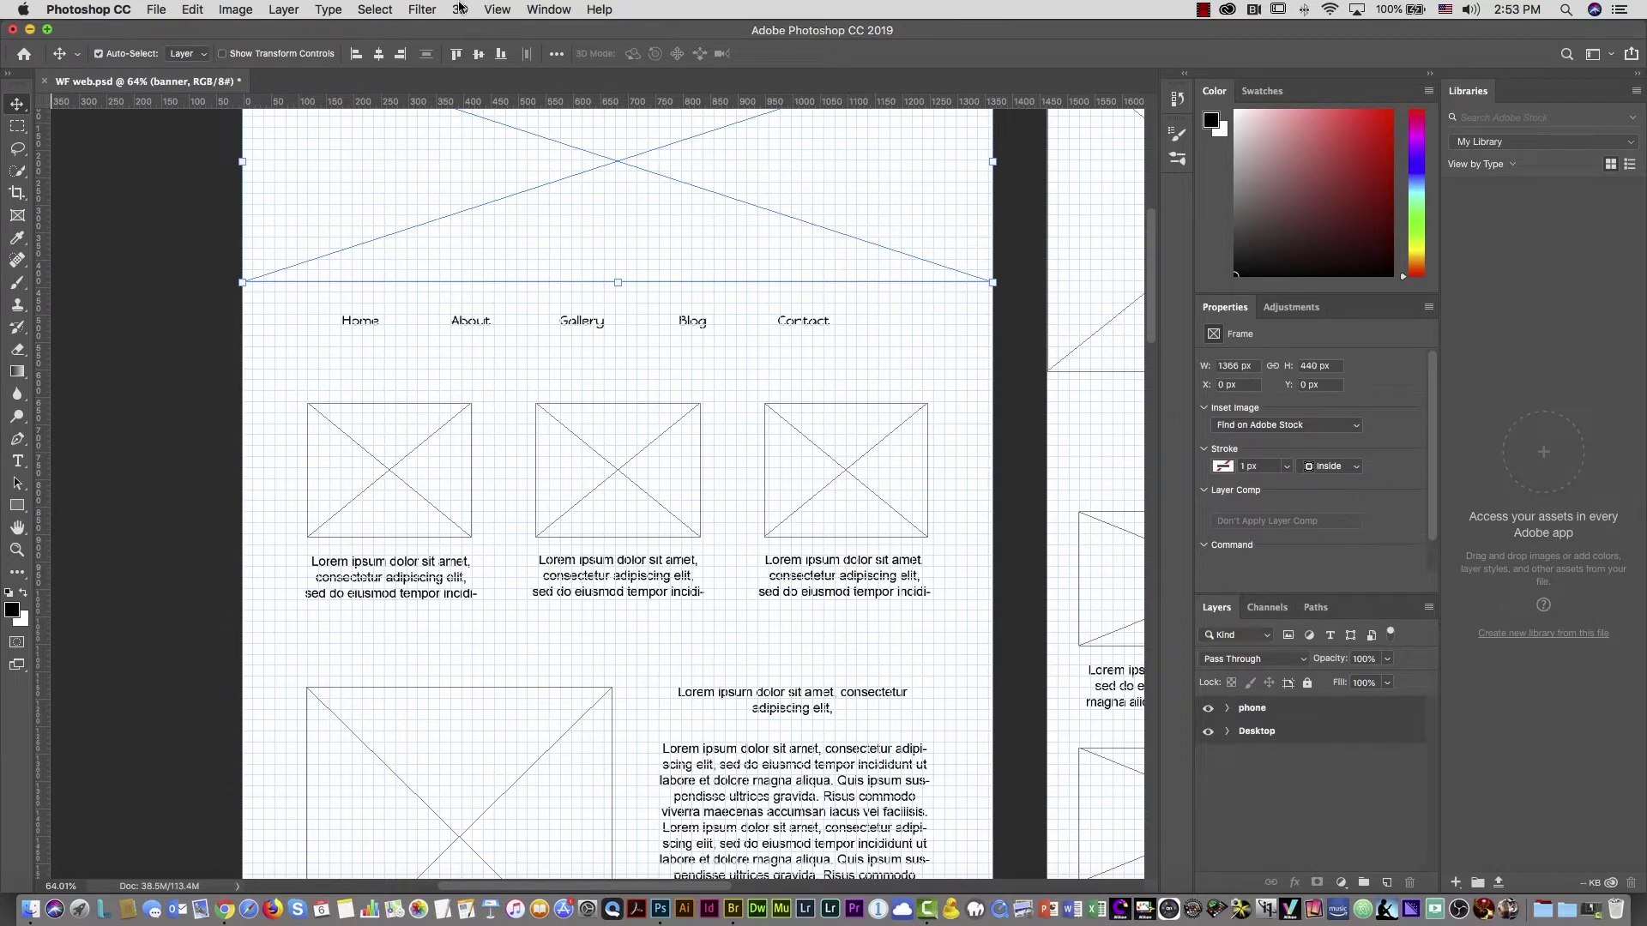
left_click(497, 10)
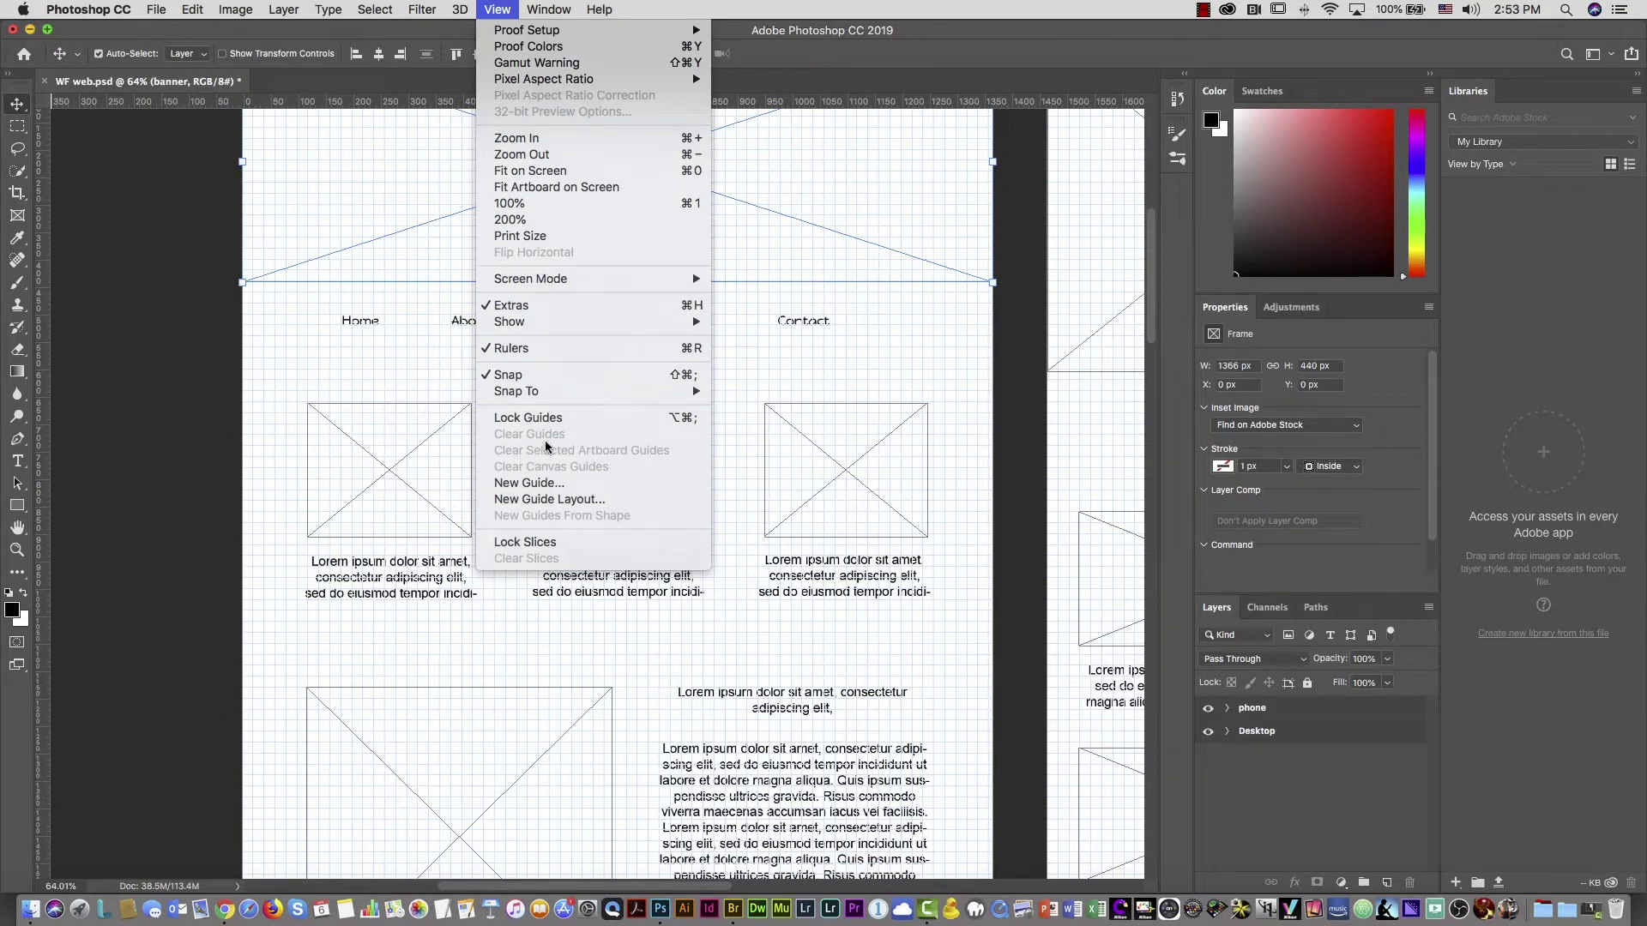
mouse_move(680, 324)
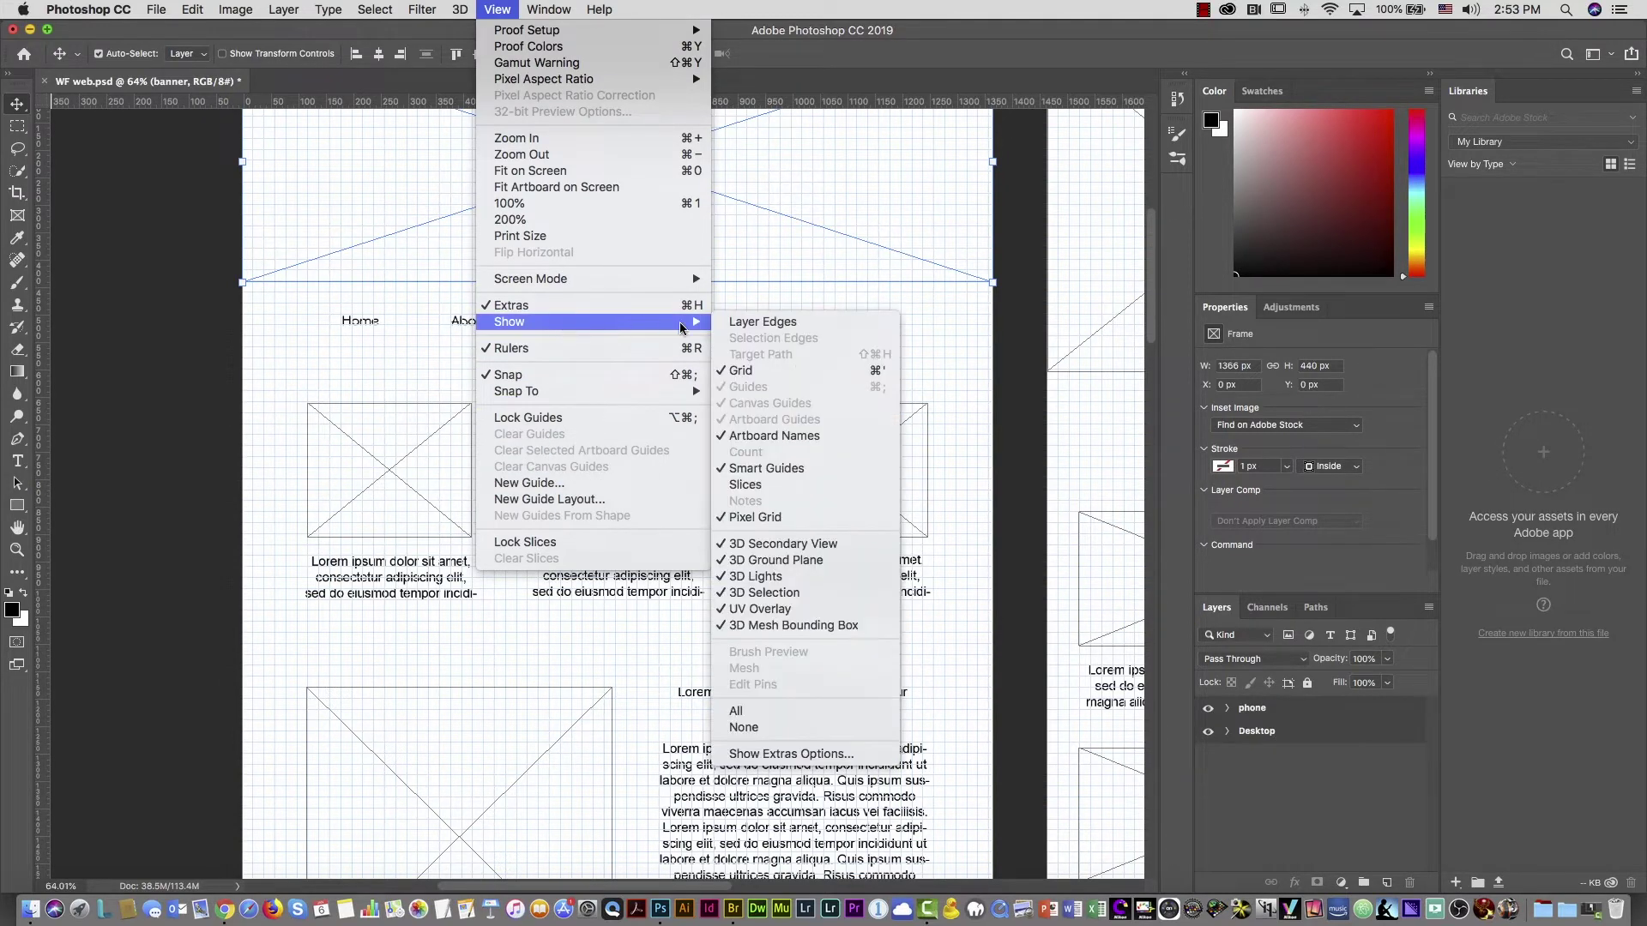
left_click(742, 372)
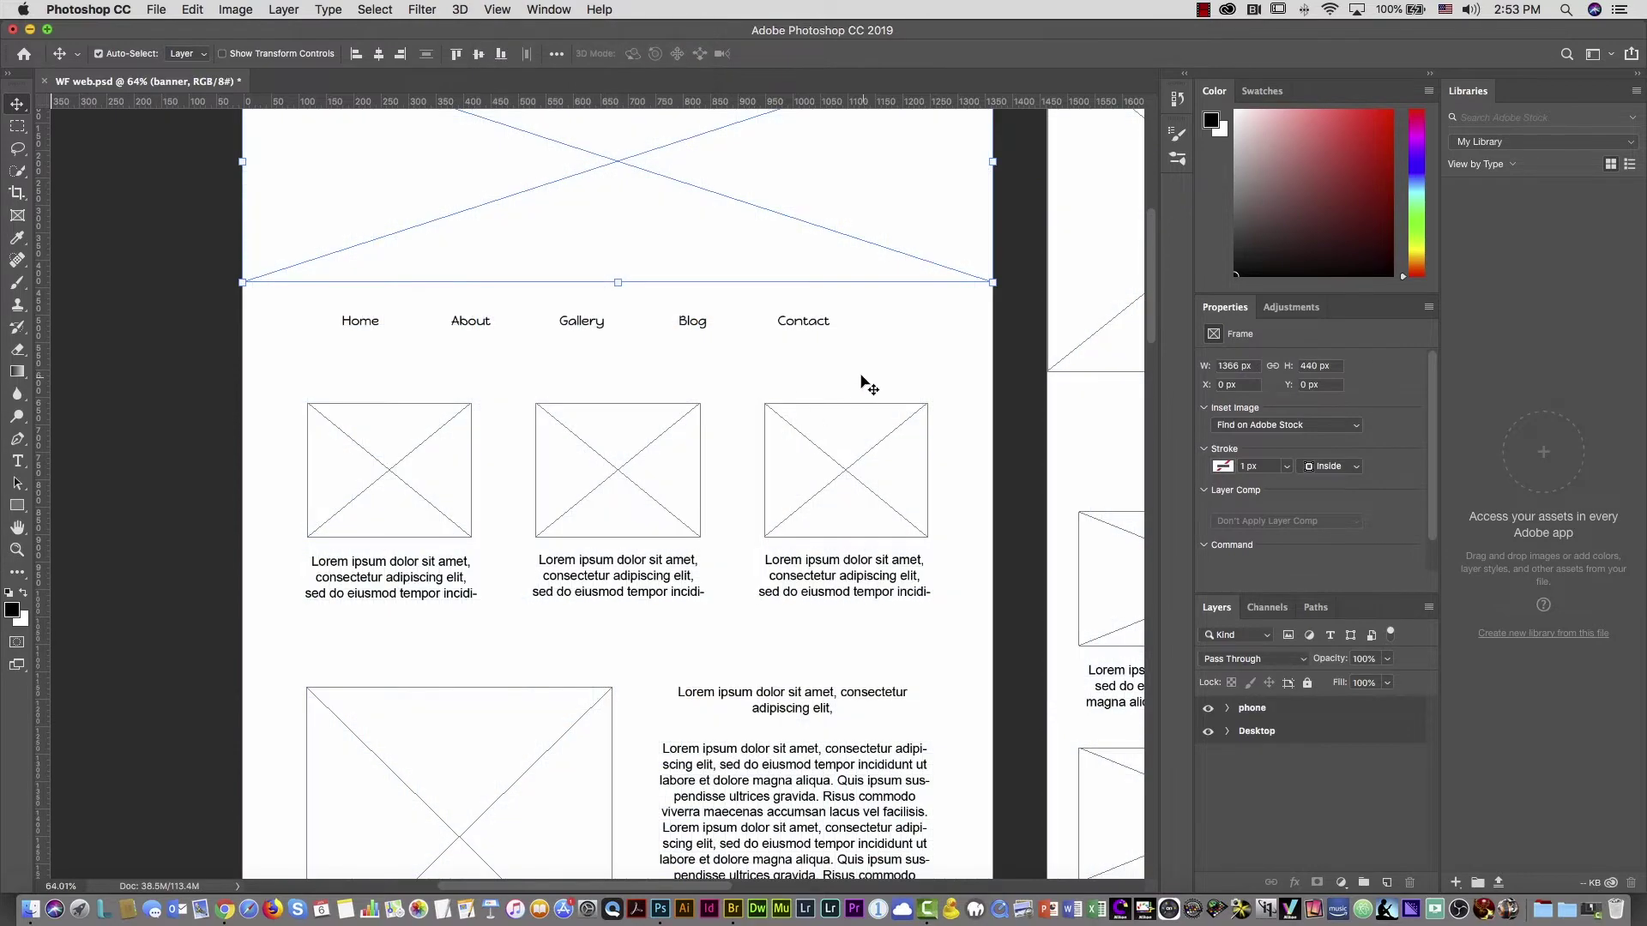
Bring both the Desktop and phone artboards into view and deselect everything
left_click(867, 374)
left_click_drag(900, 350, 659, 338)
key("super+r")
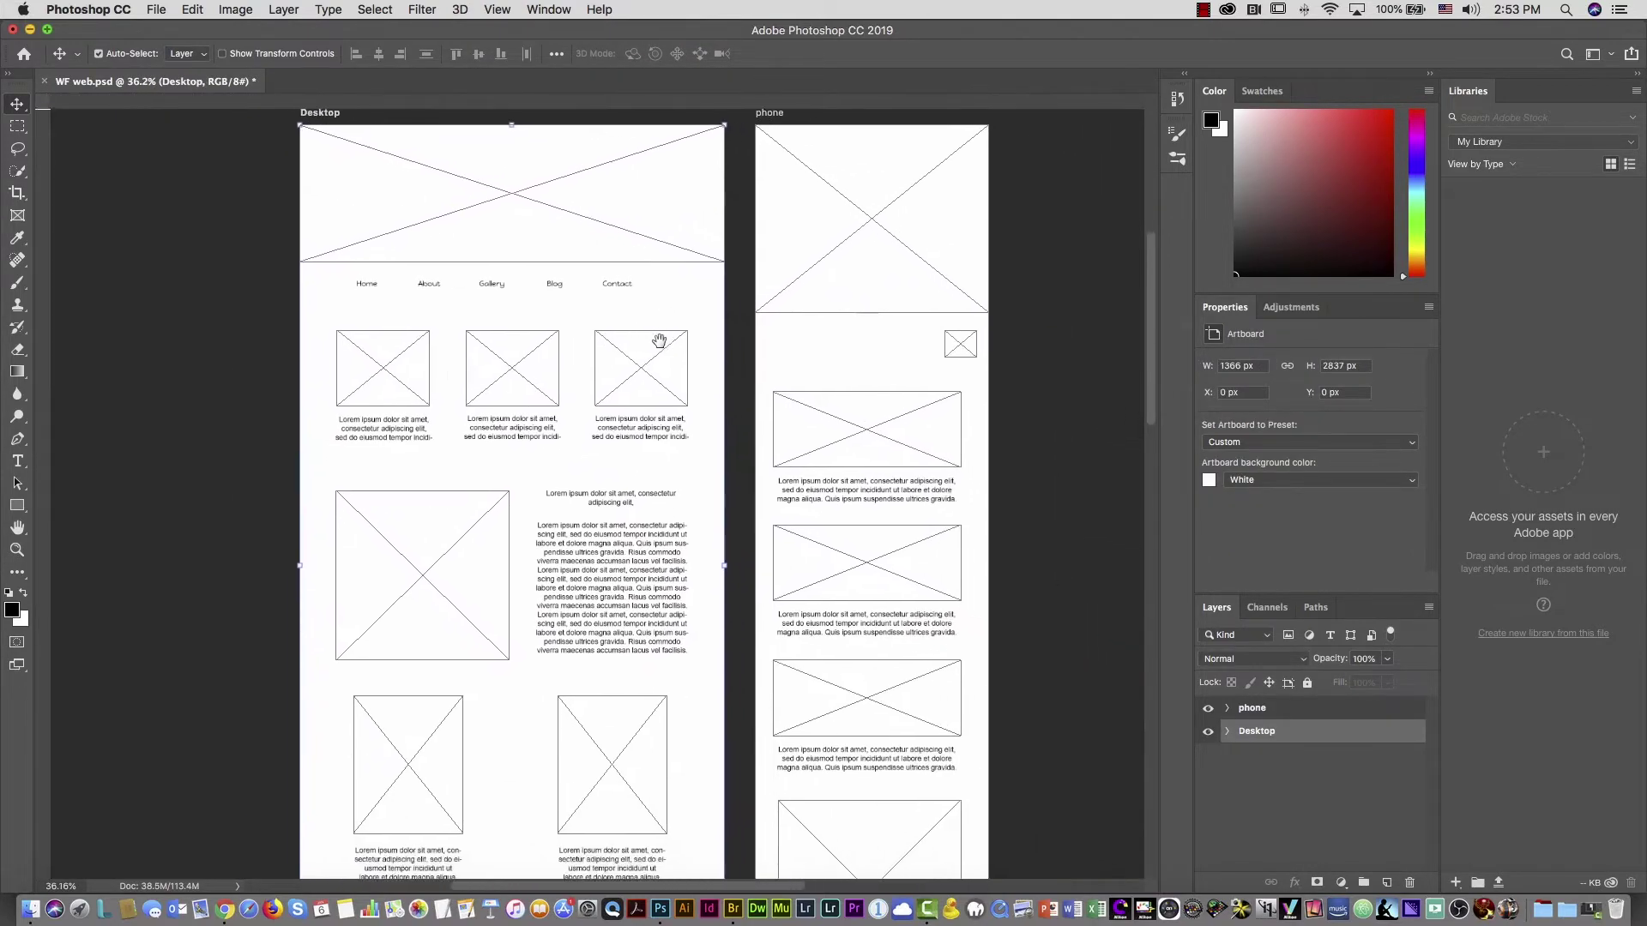
left_click(739, 336)
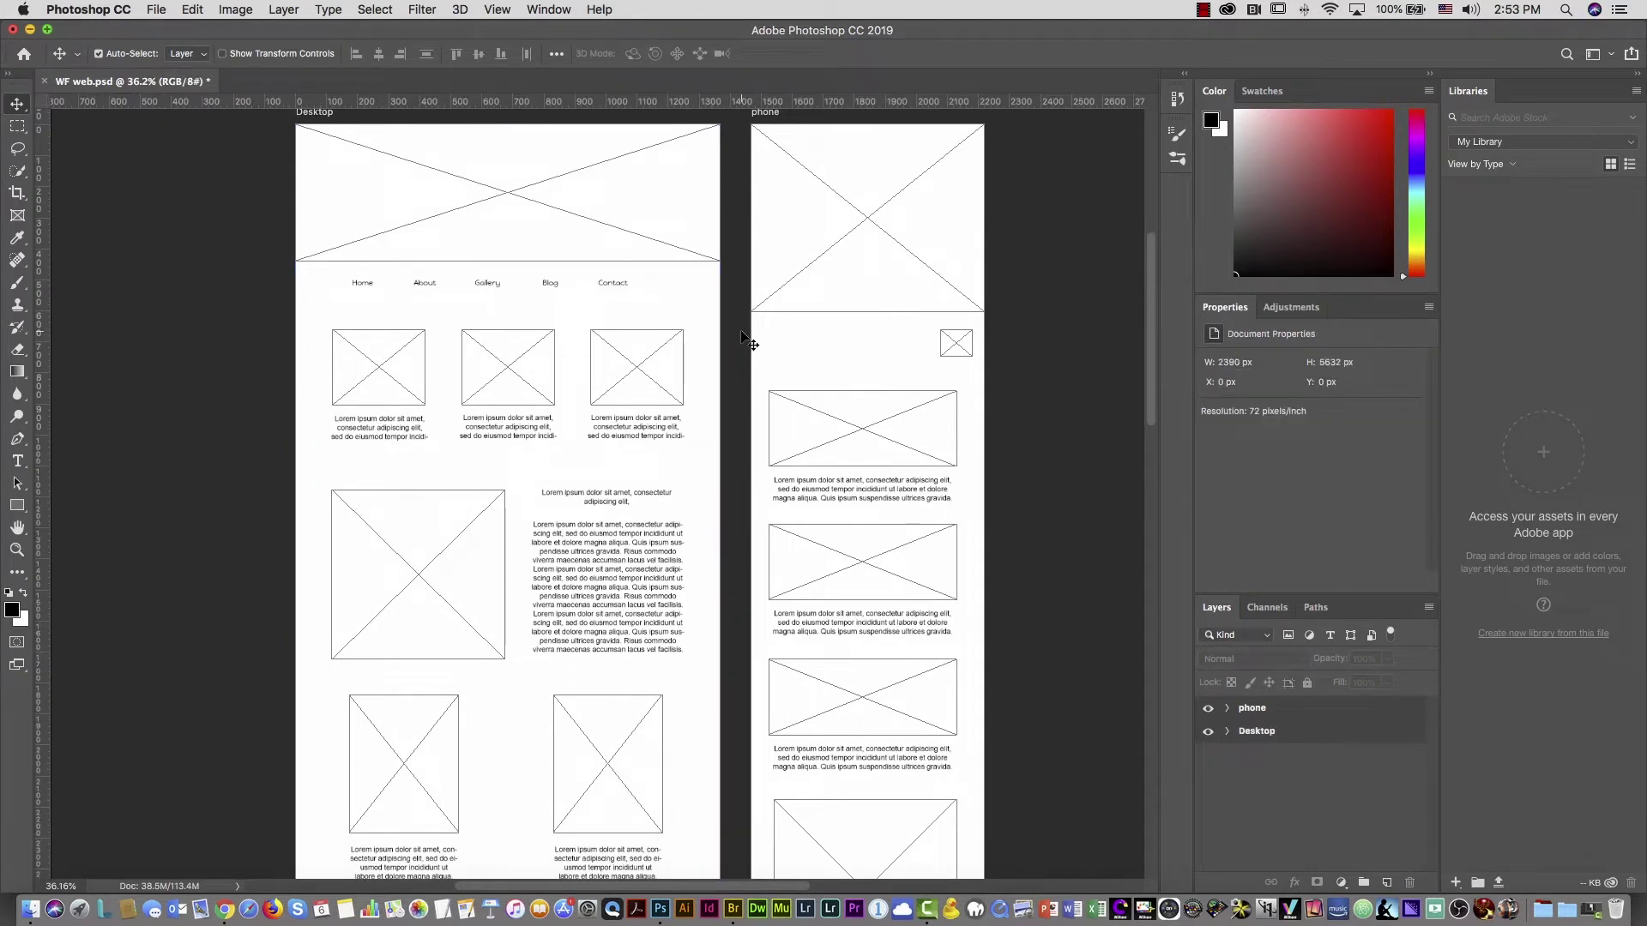
Switch to Finder and look through the images in the ski images folder on the desktop, closing its window when done
left_click(30, 908)
key("super+w")
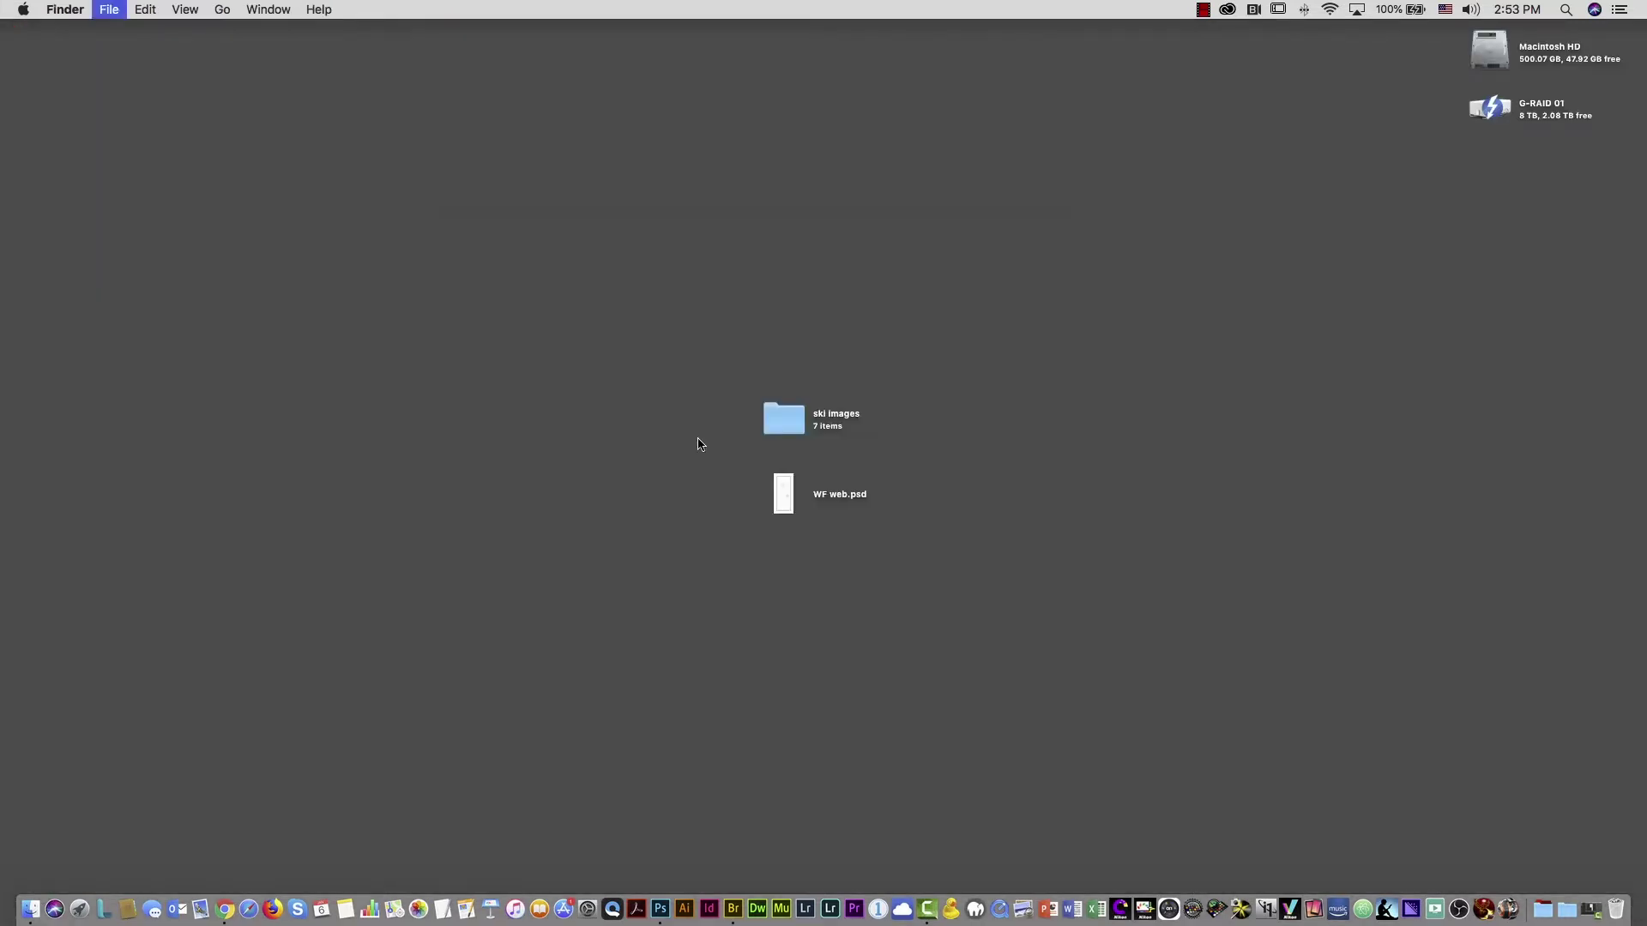
left_click(790, 429)
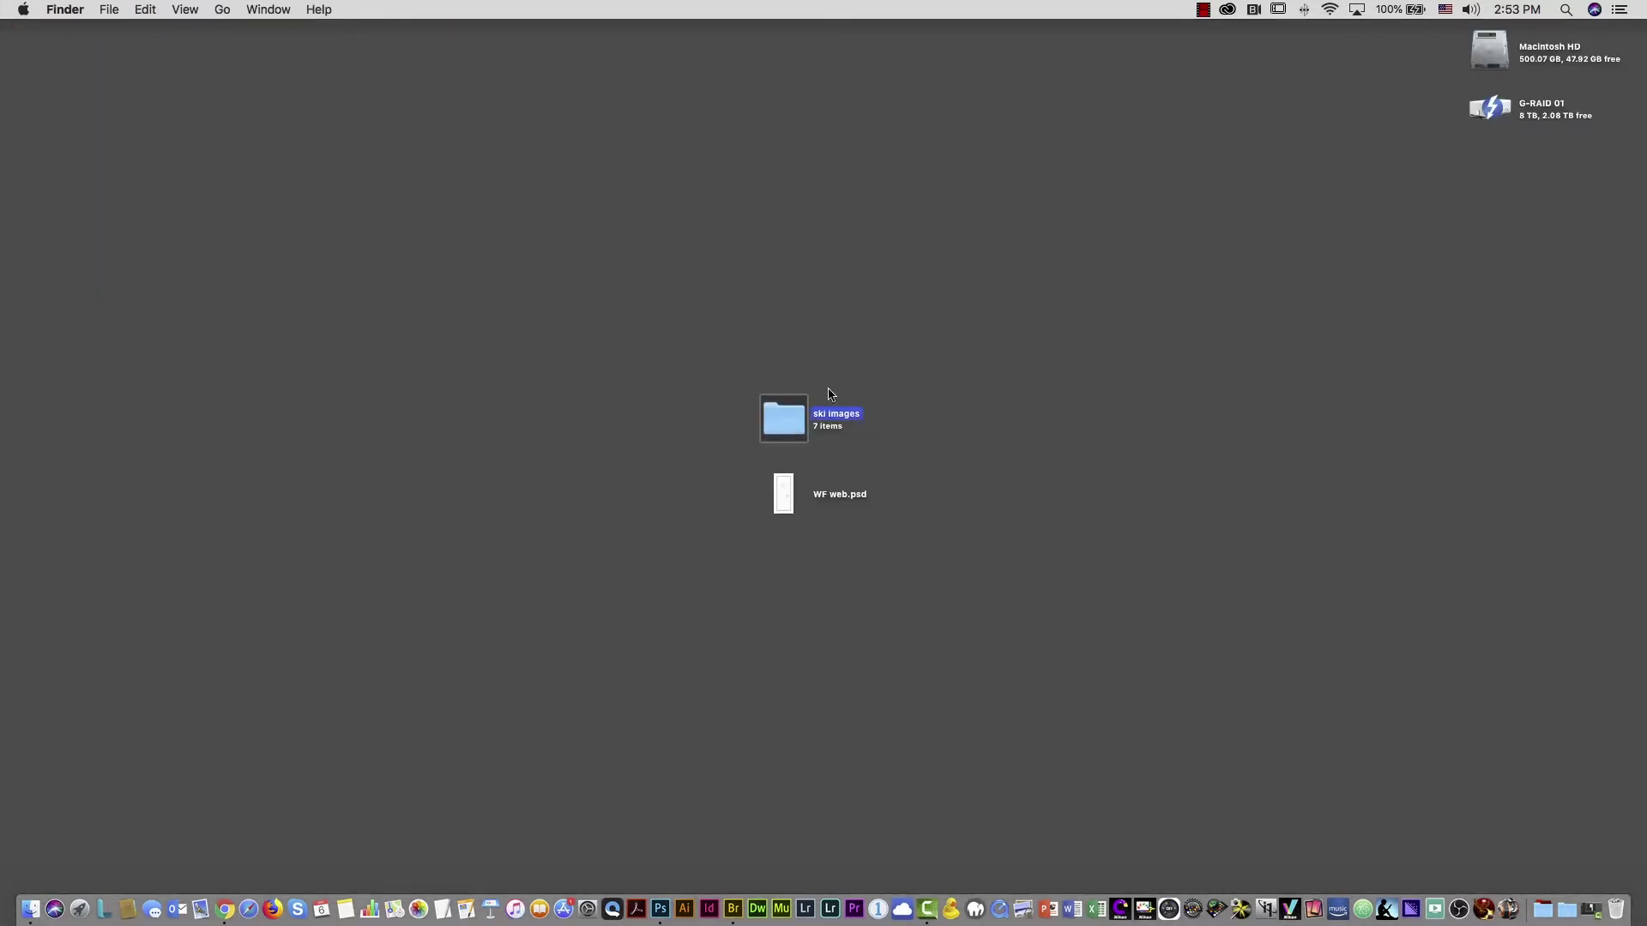
double_click(787, 427)
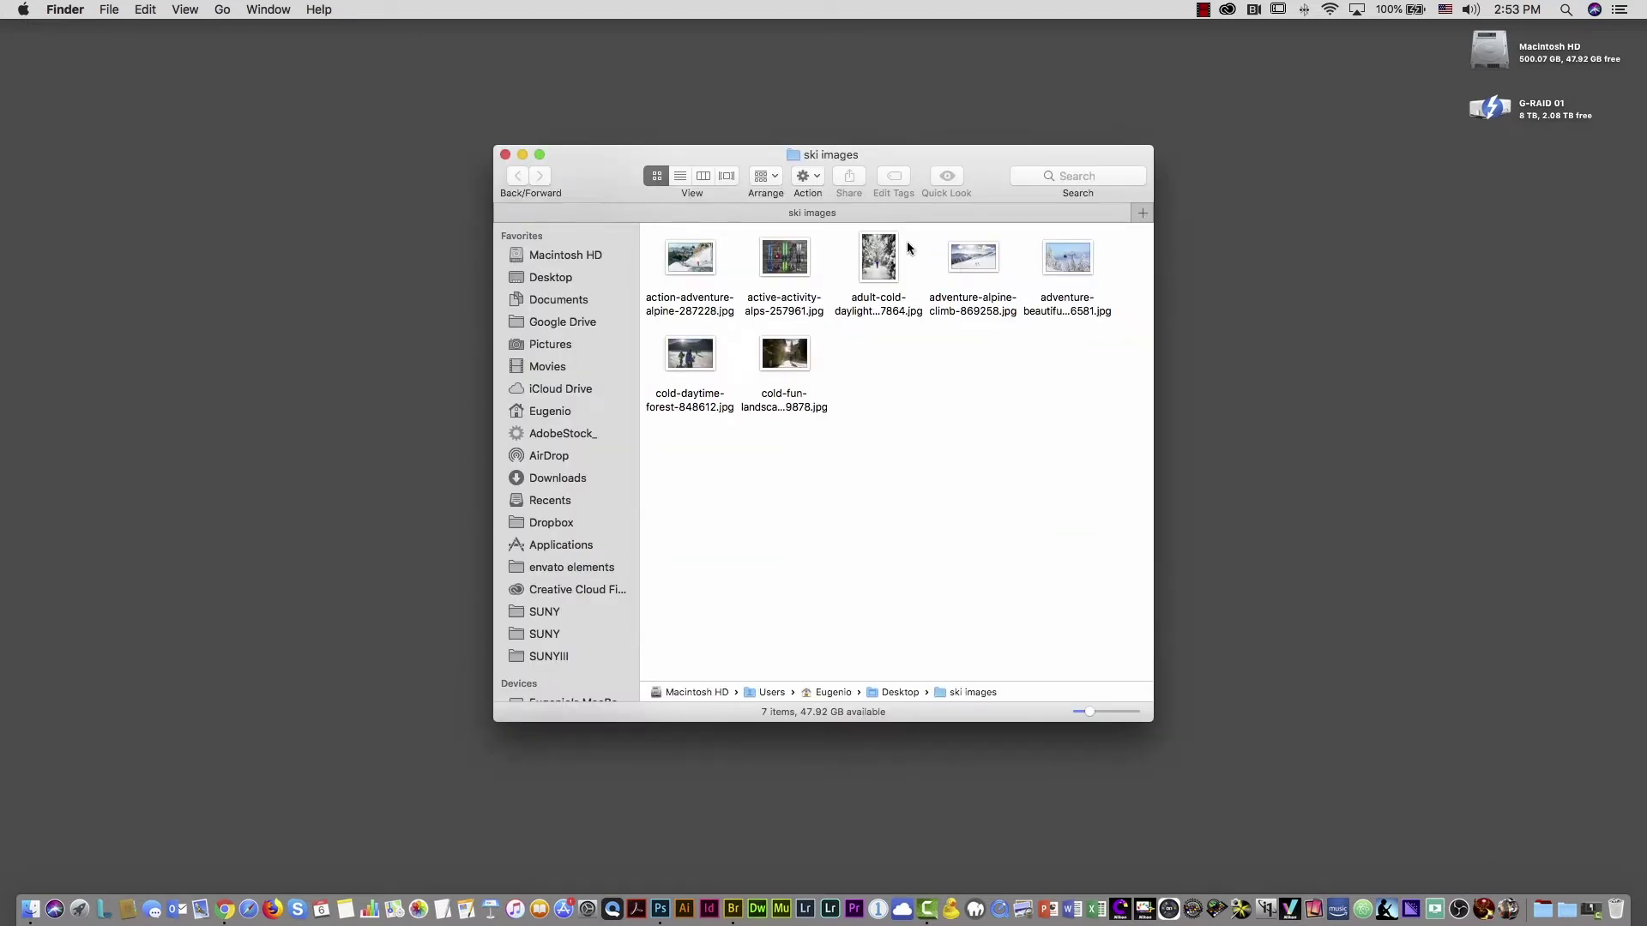
key("super+w")
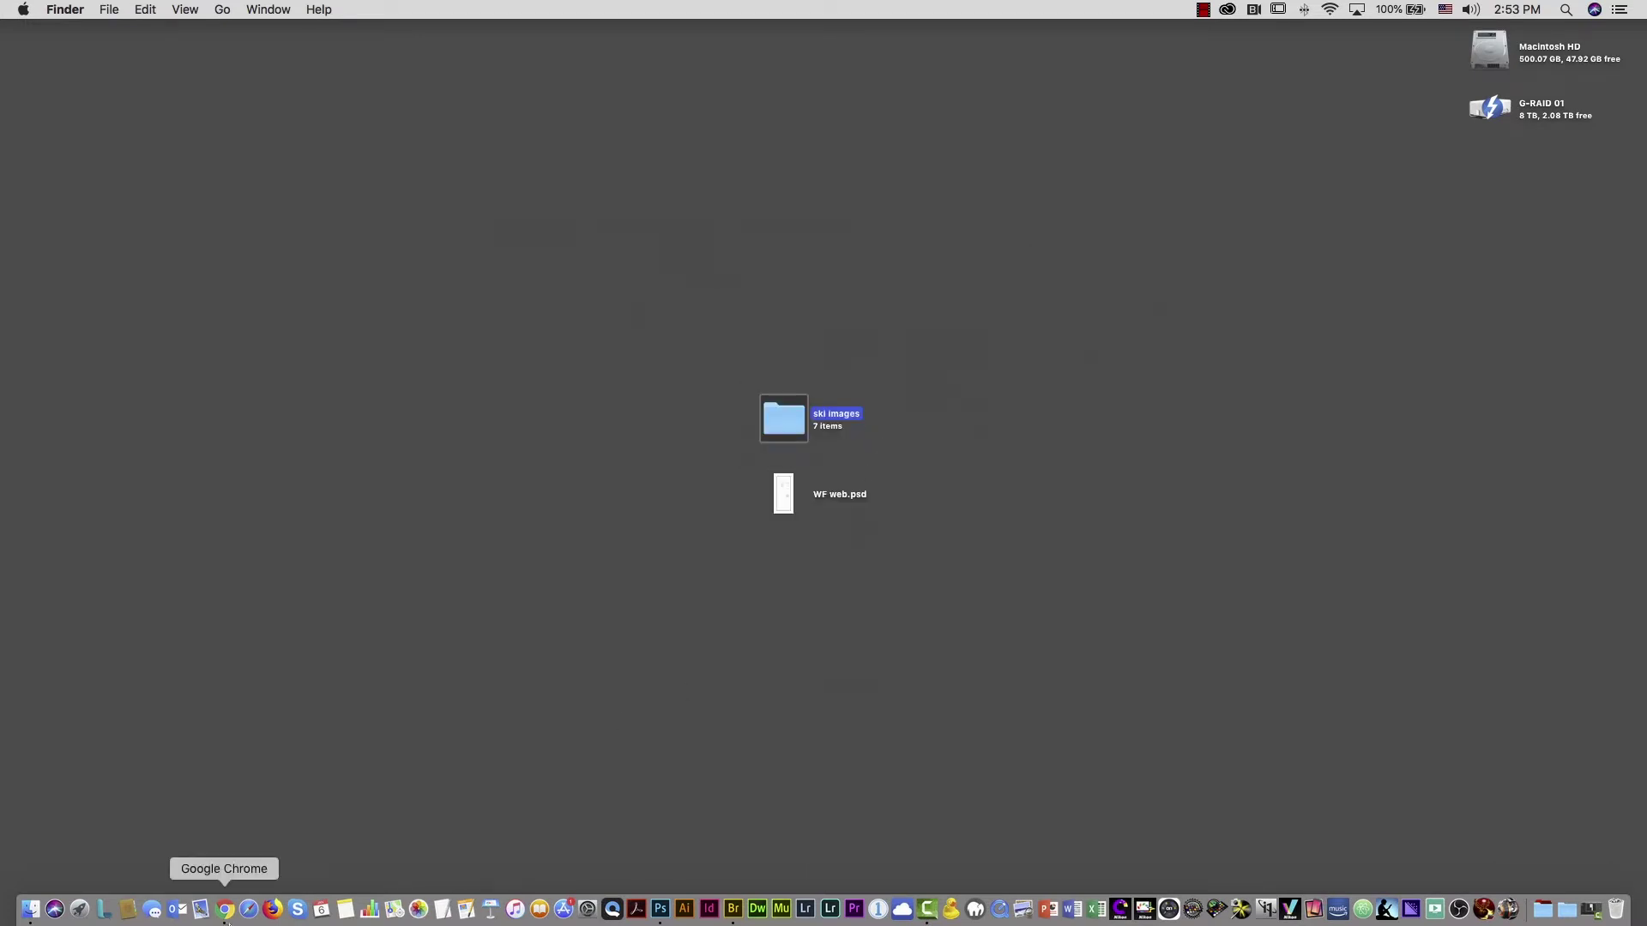
Switch to Chrome, open pexels.com and look over its free stock photos
left_click(227, 909)
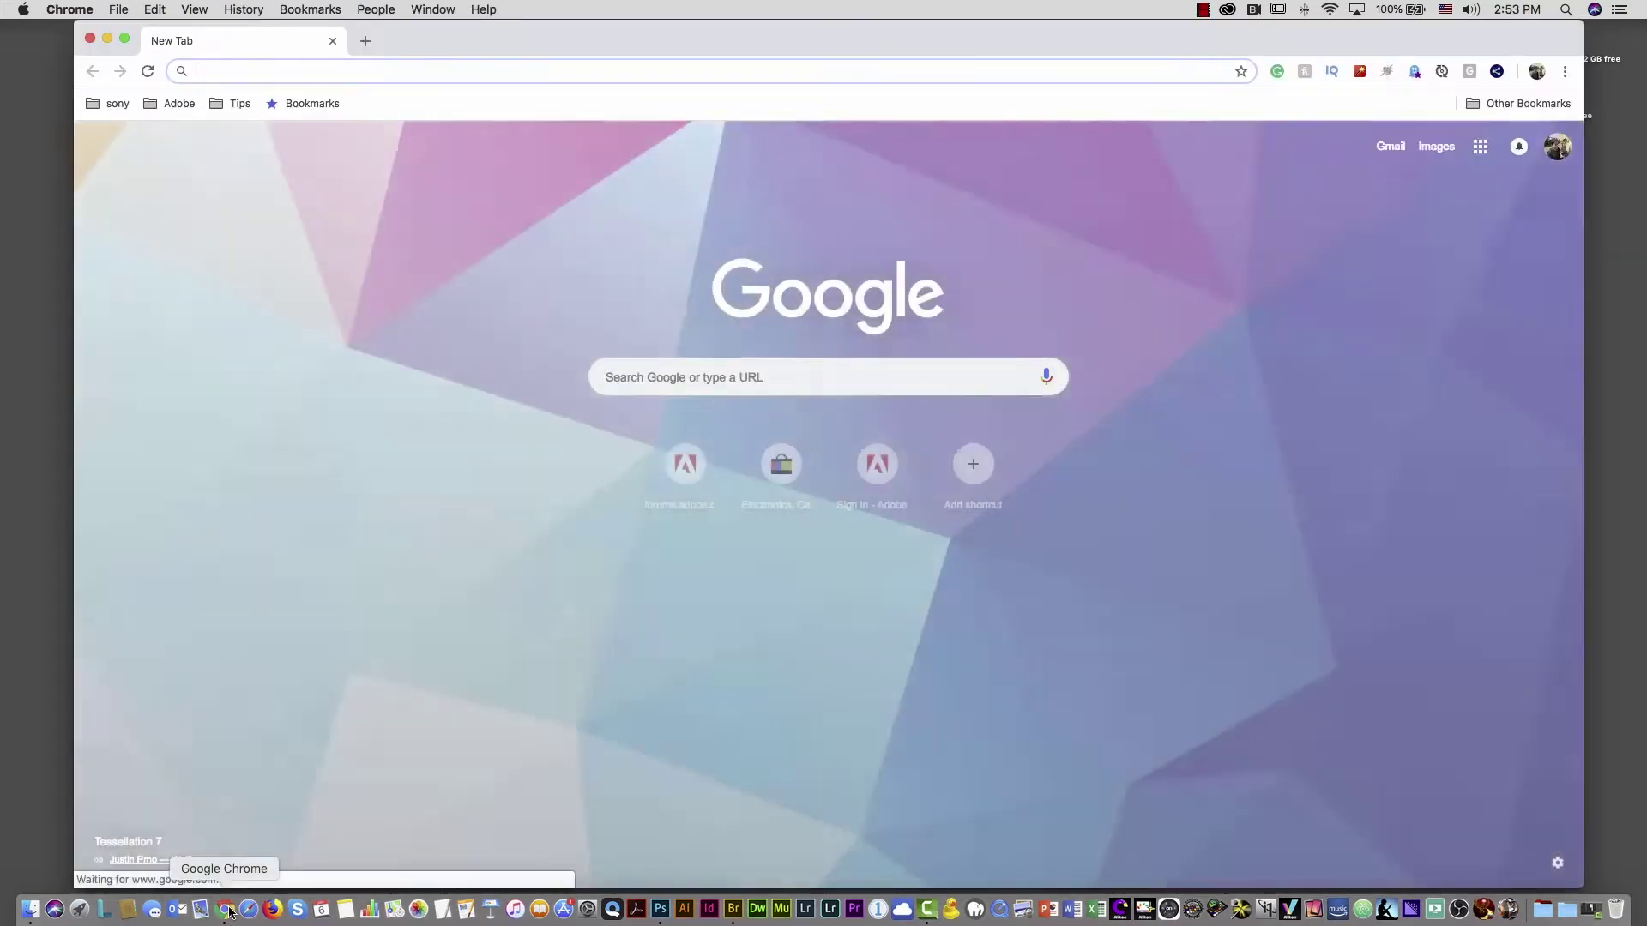
type("pexels.com")
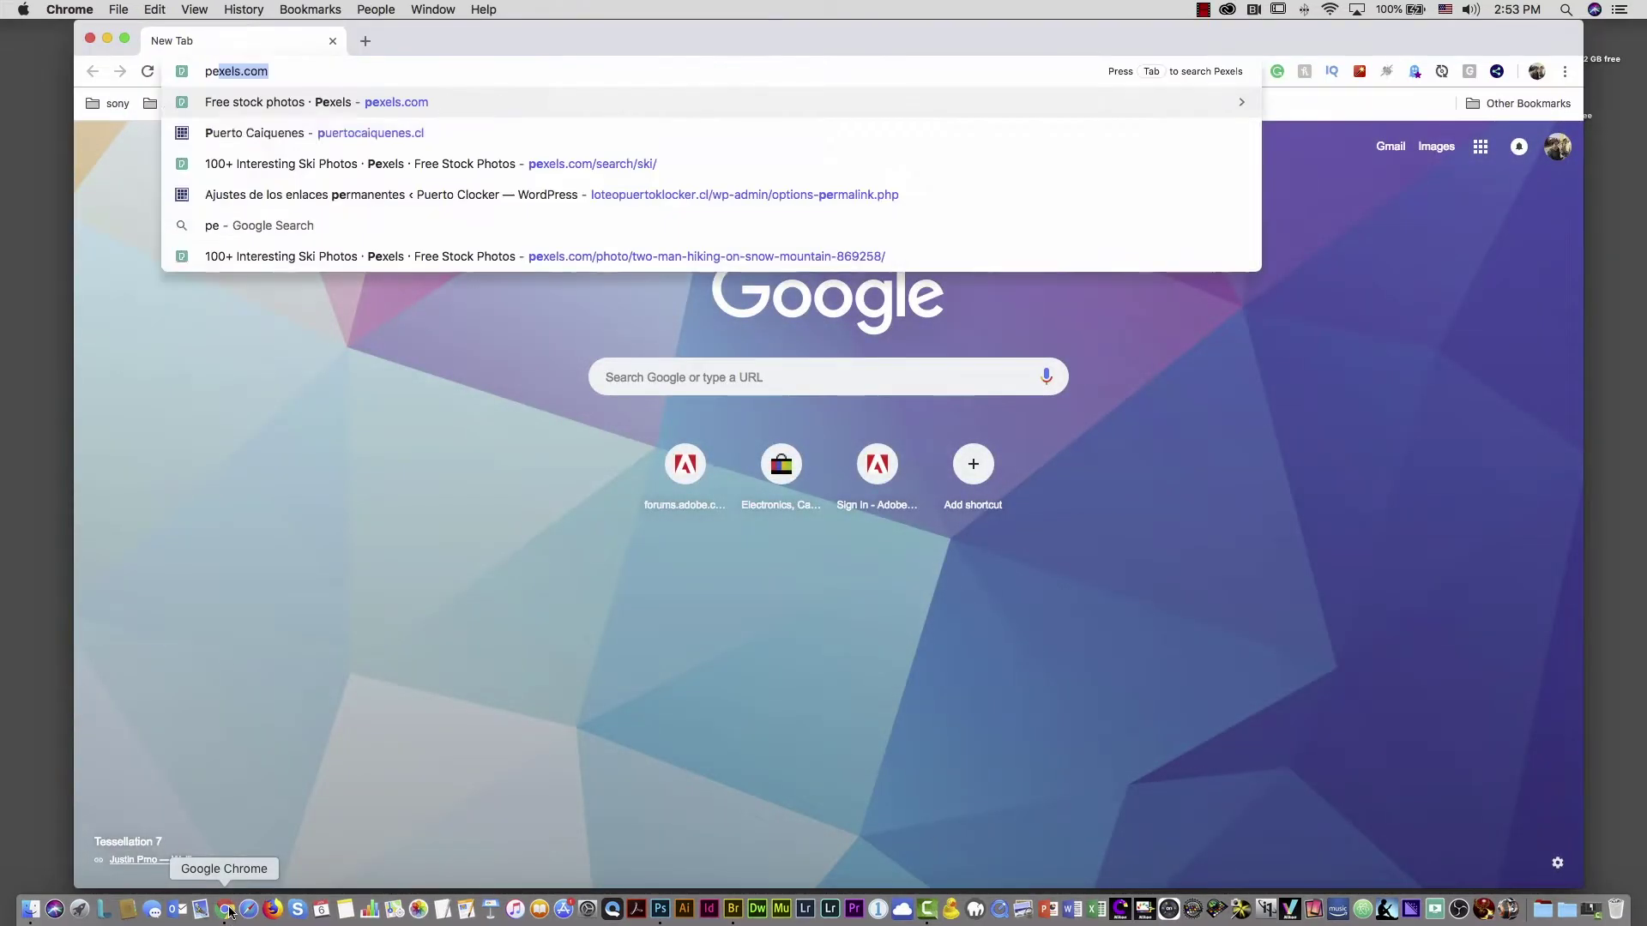
key("Return")
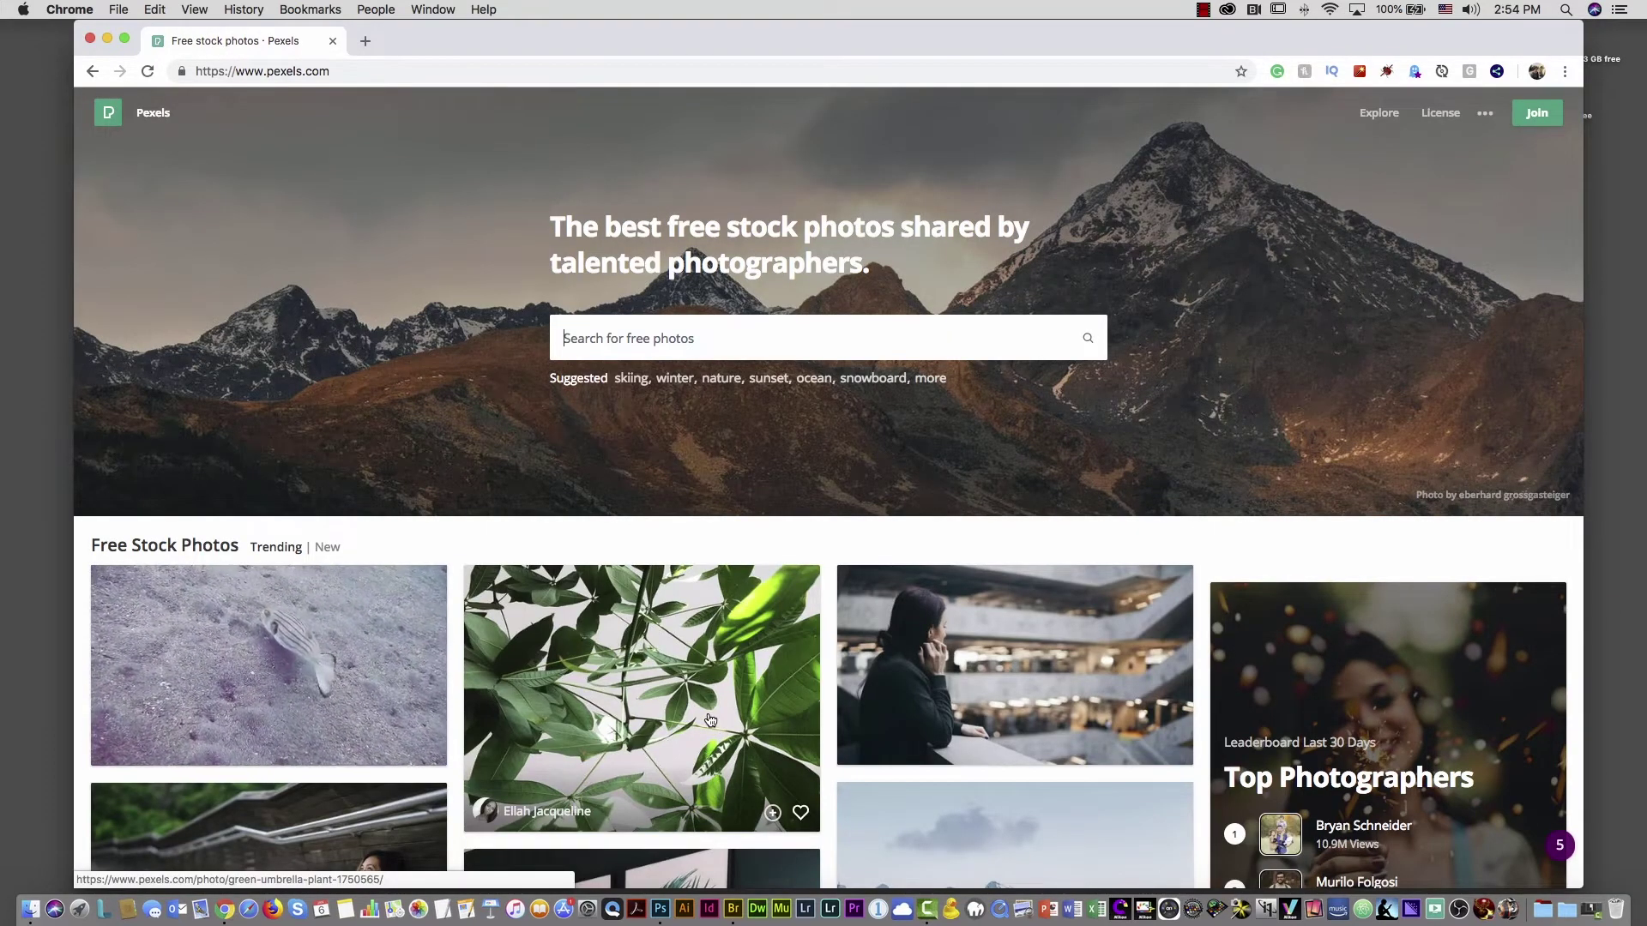
scroll(711, 719, "down", 3)
scroll(711, 720, "down", 1)
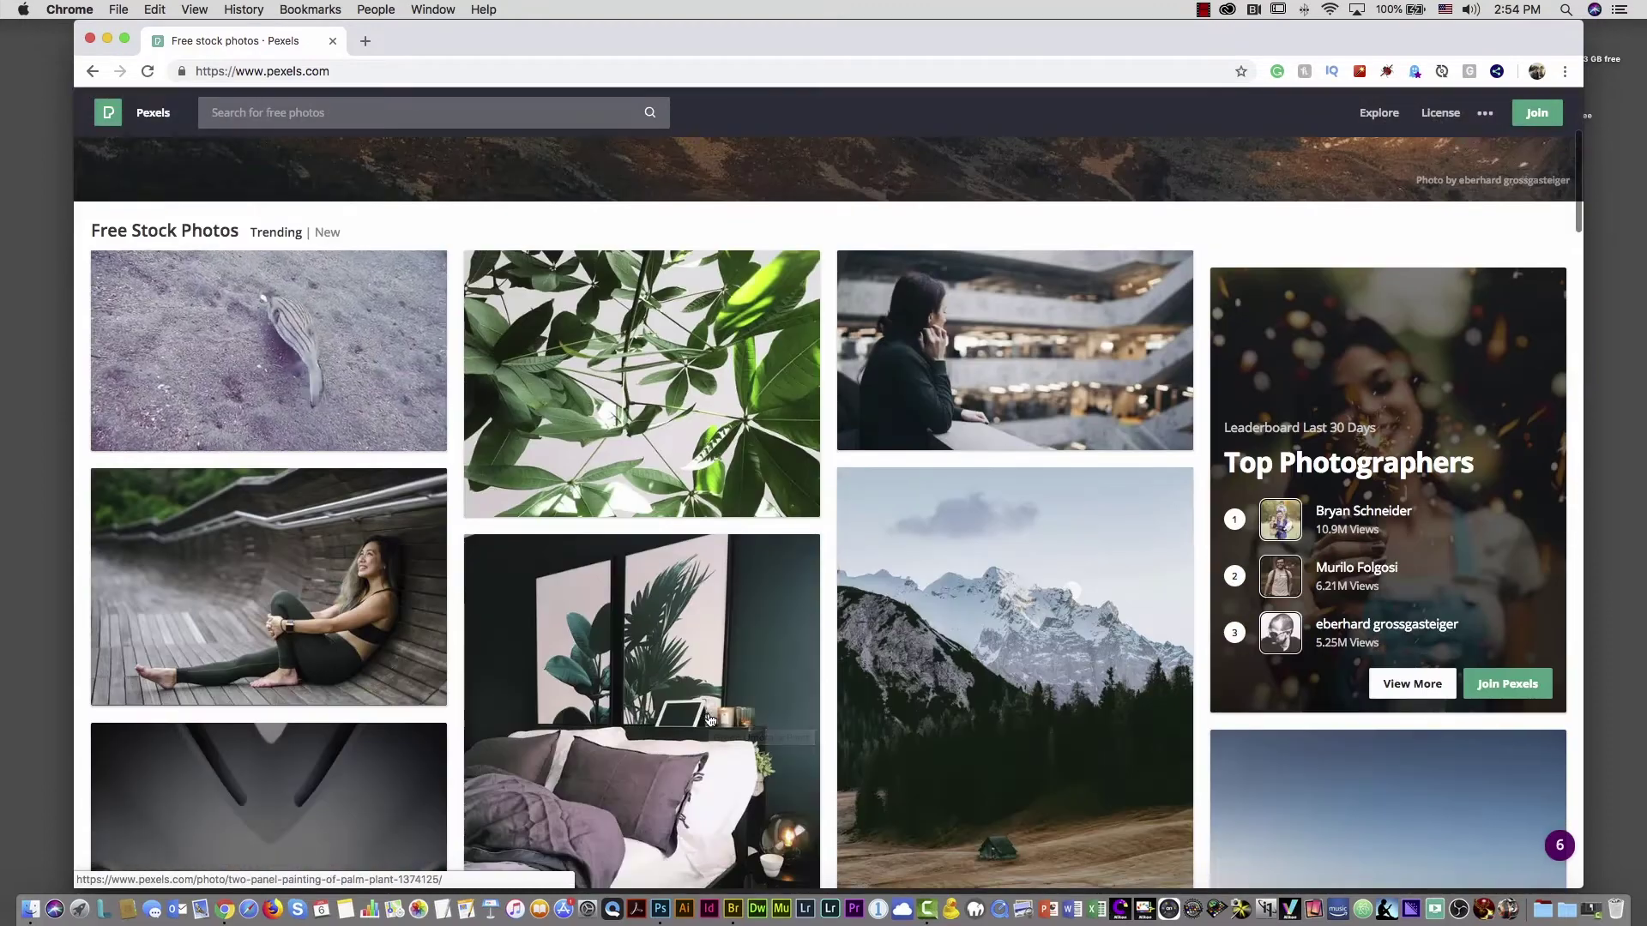
scroll(711, 720, "up", 5)
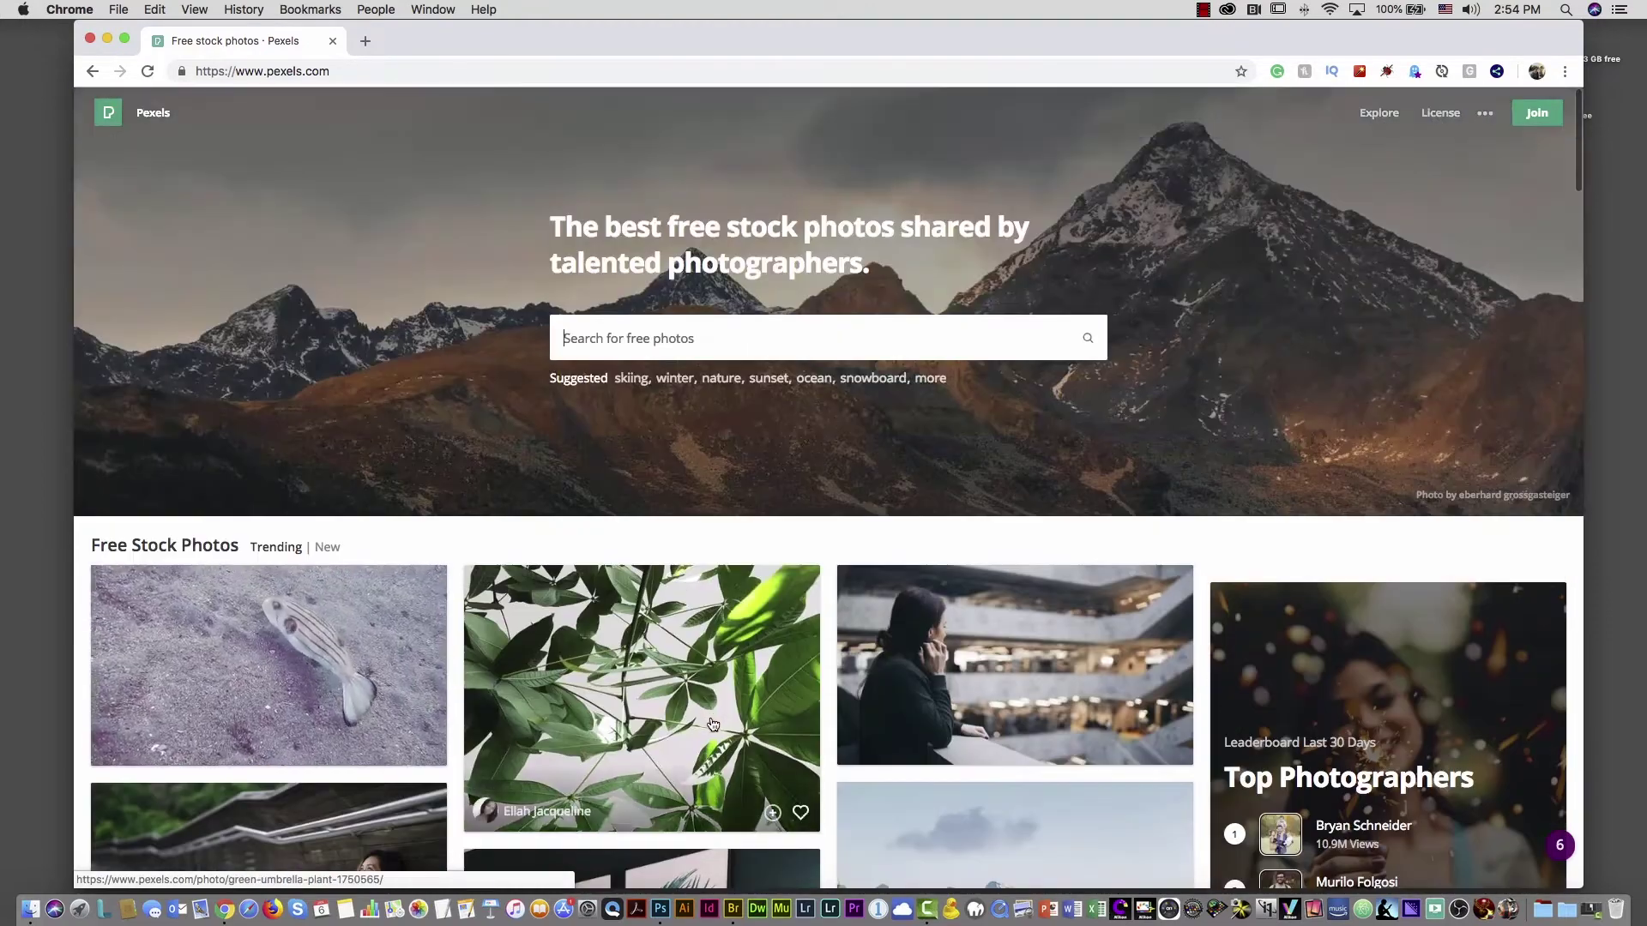
Search Pexels for ski and check the license terms of the photo of two hikers on a snowy mountain
type("ski")
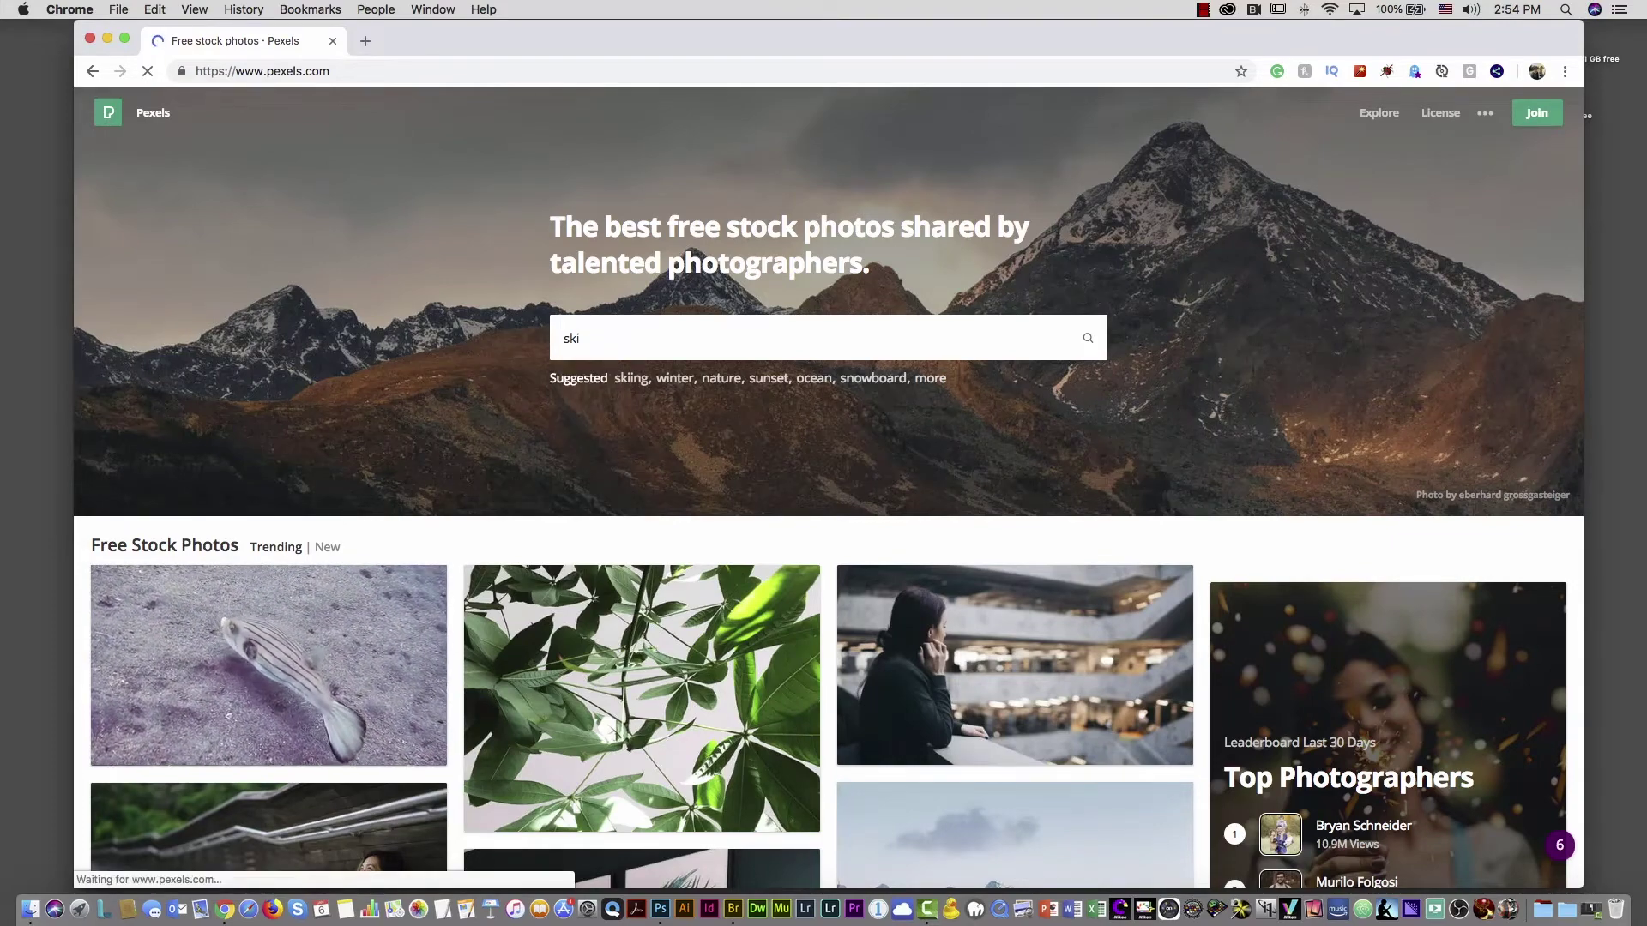
key("Return")
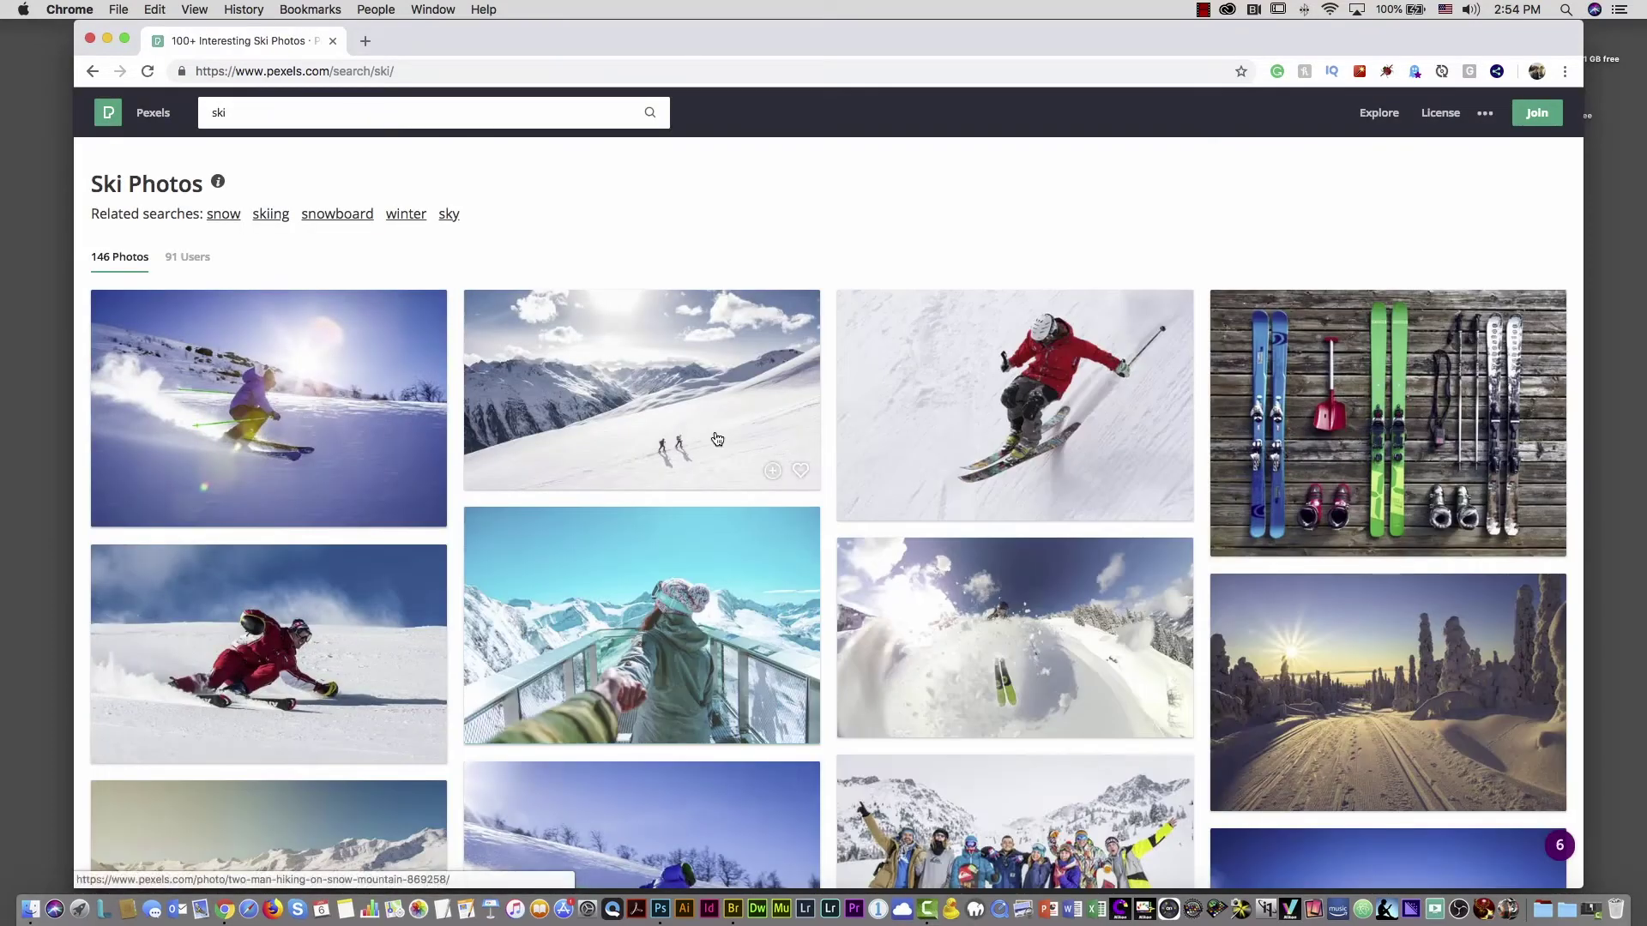
left_click(647, 394)
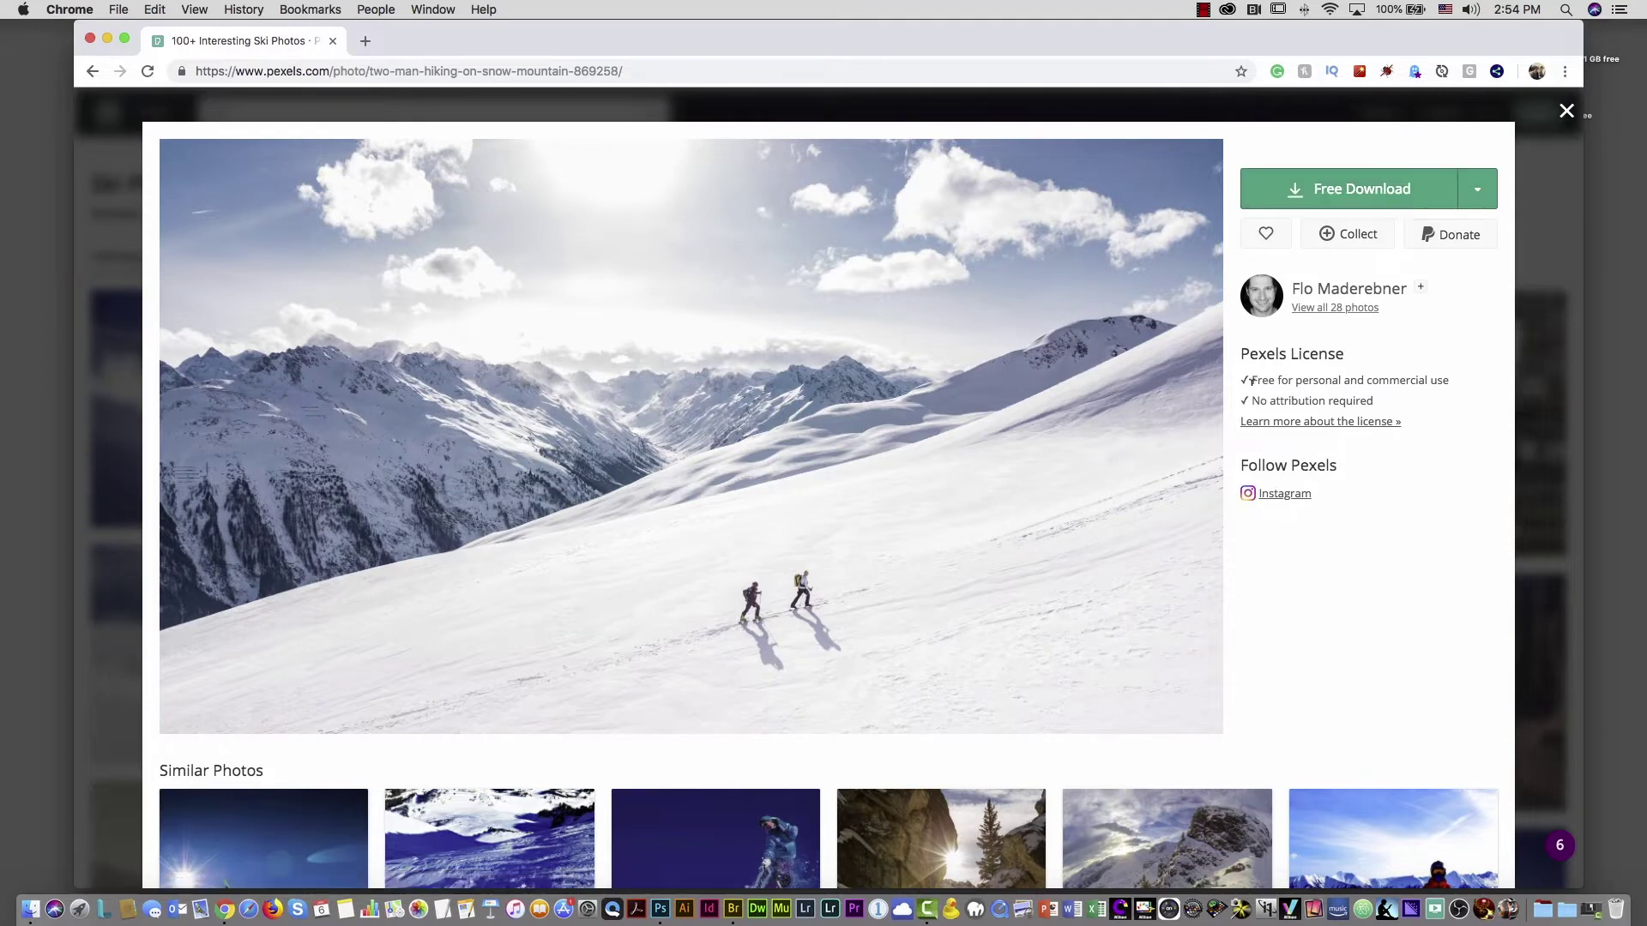
left_click_drag(1250, 380, 1445, 378)
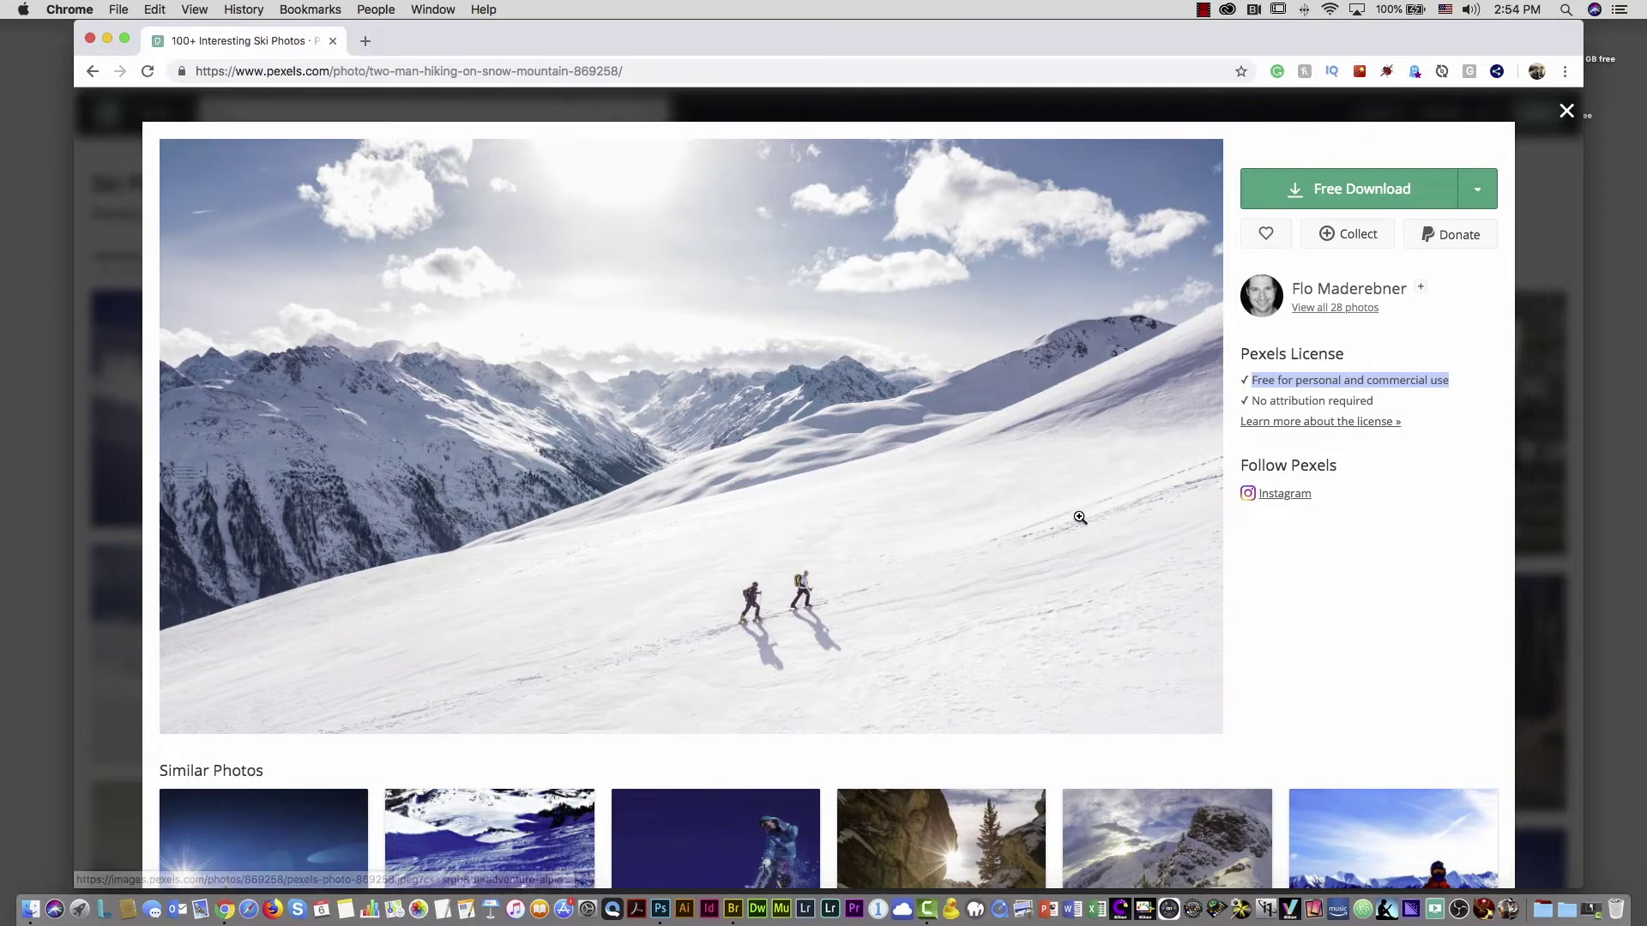
left_click(334, 43)
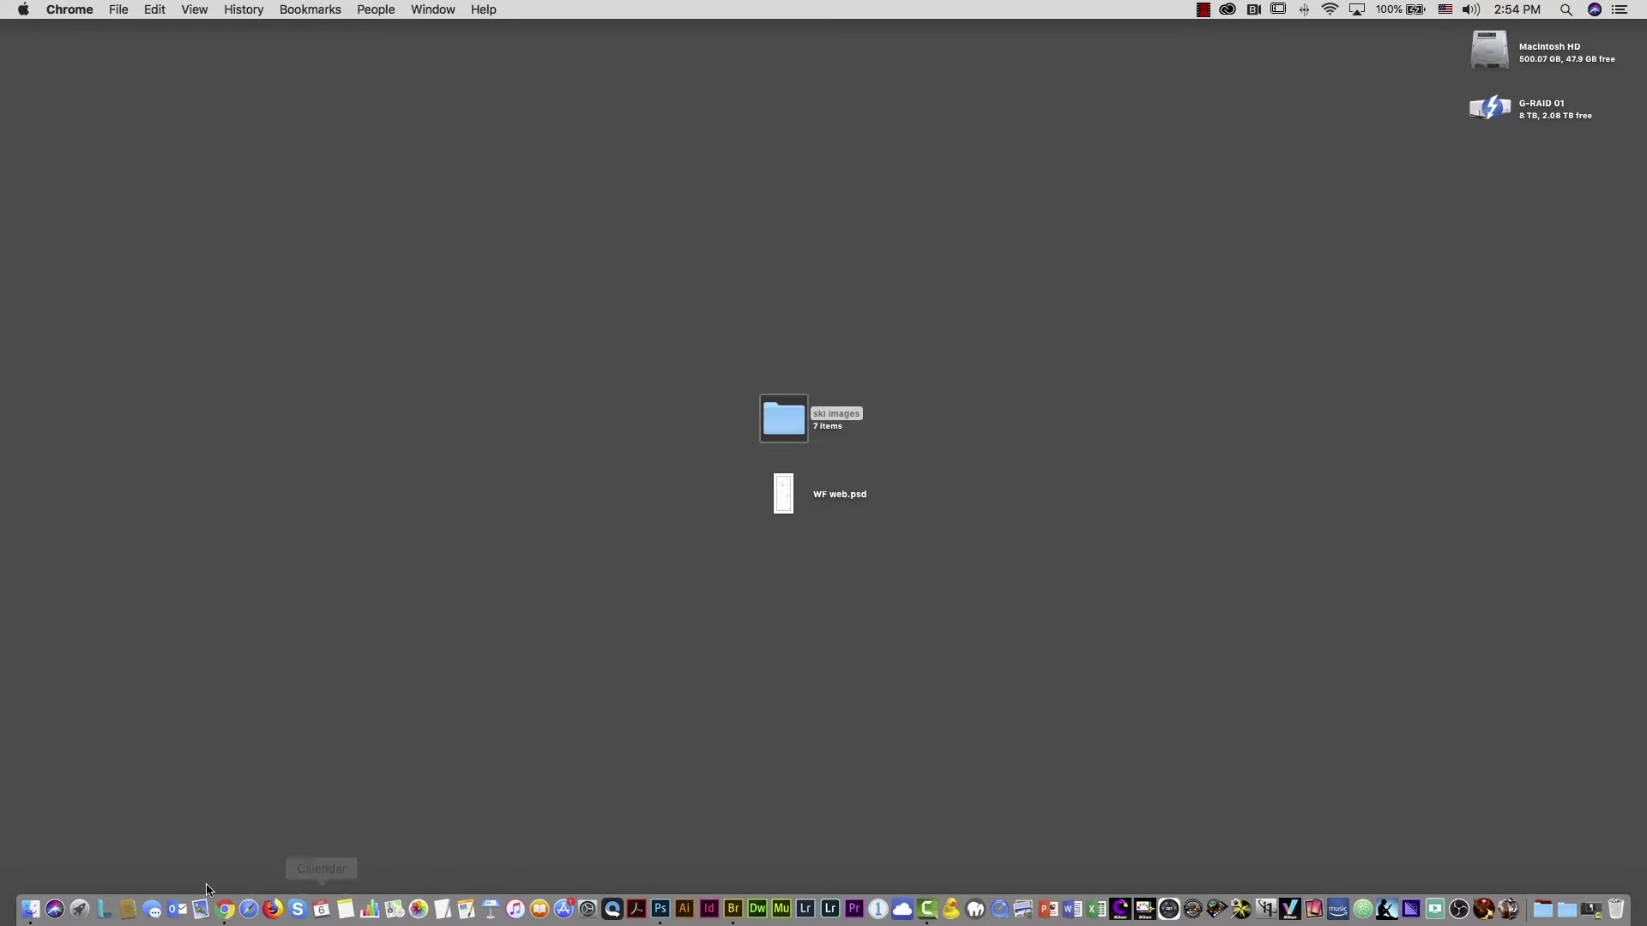
Search Google in Chrome for adobe stock images and open the Adobe Stock website
left_click(231, 920)
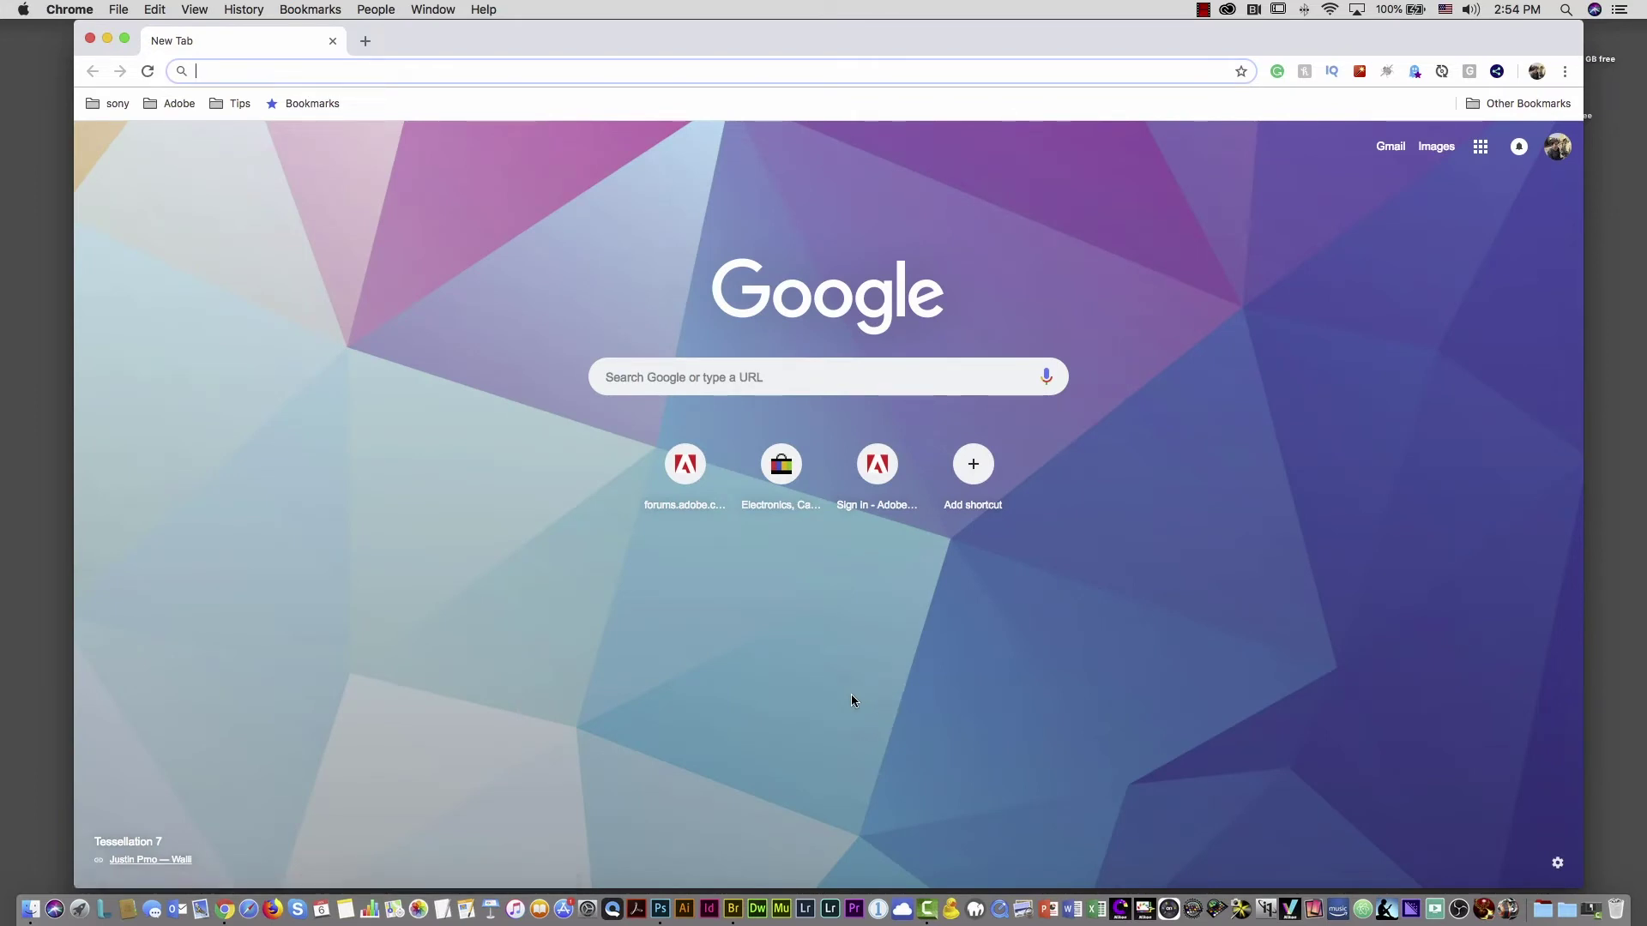
type("ad")
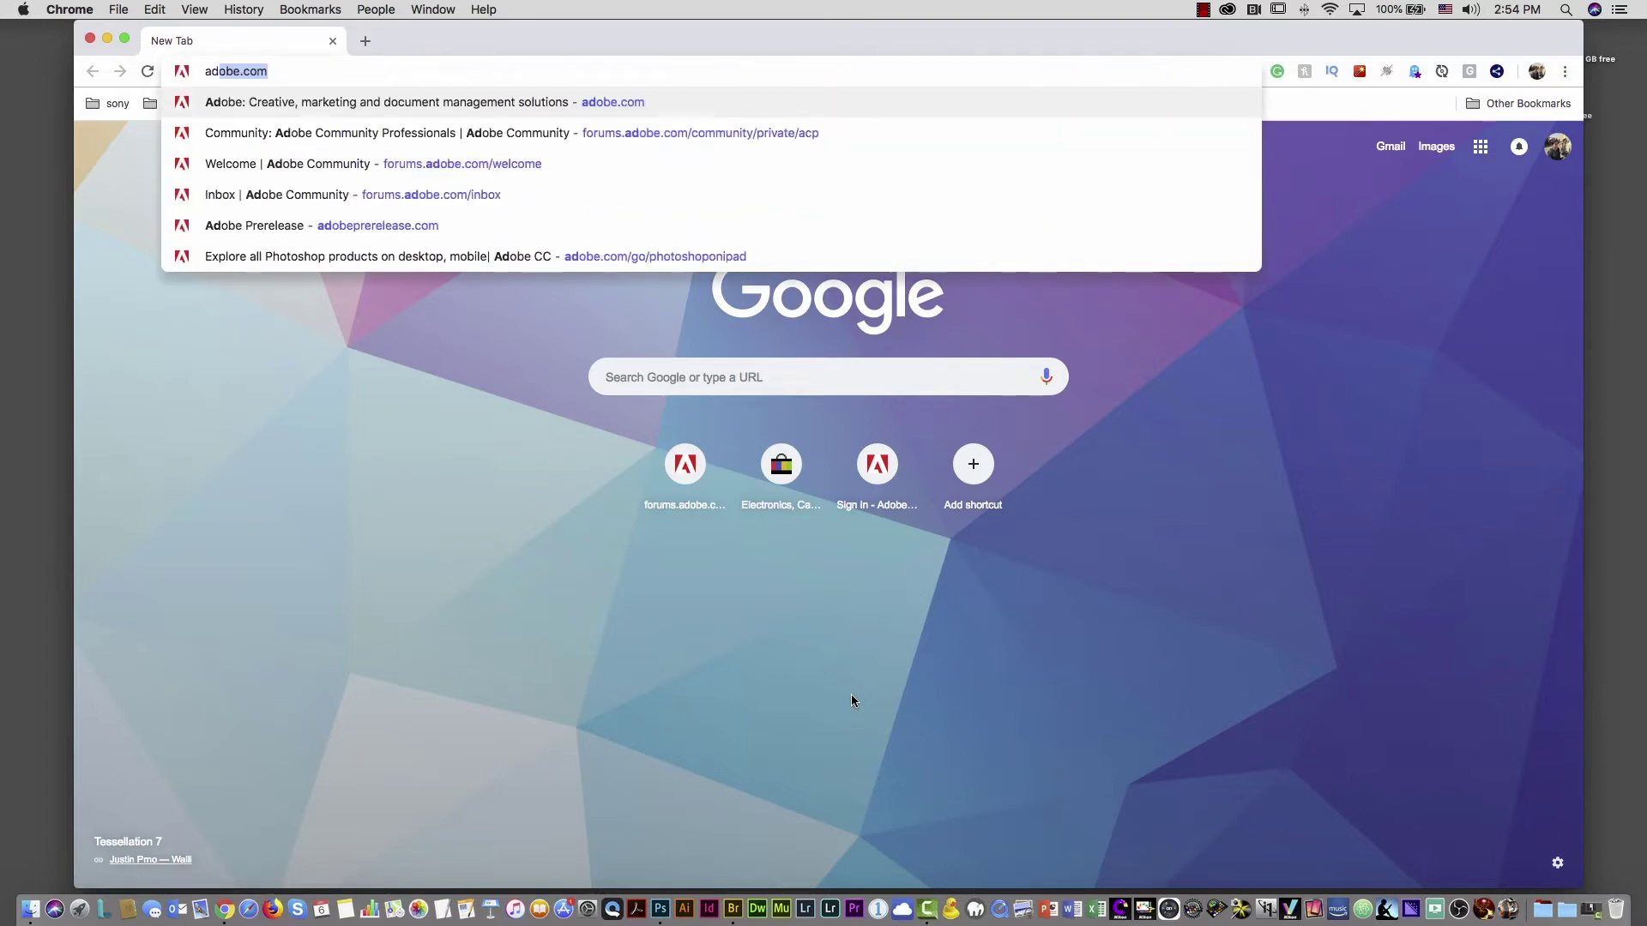
type("obe sto")
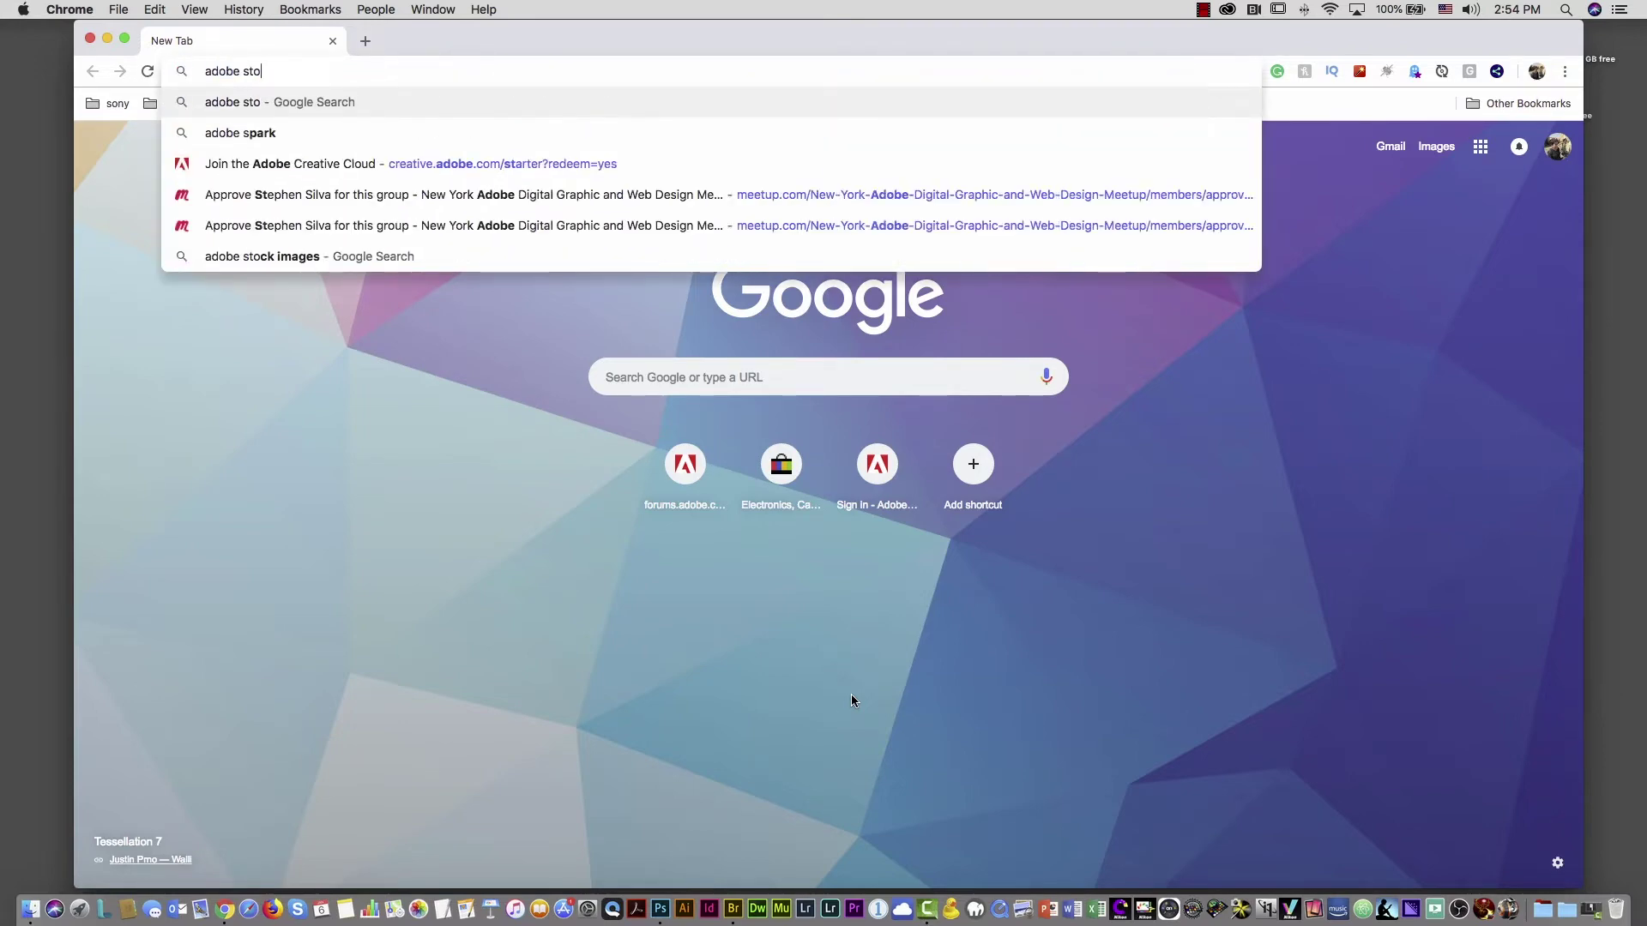
type("ck images")
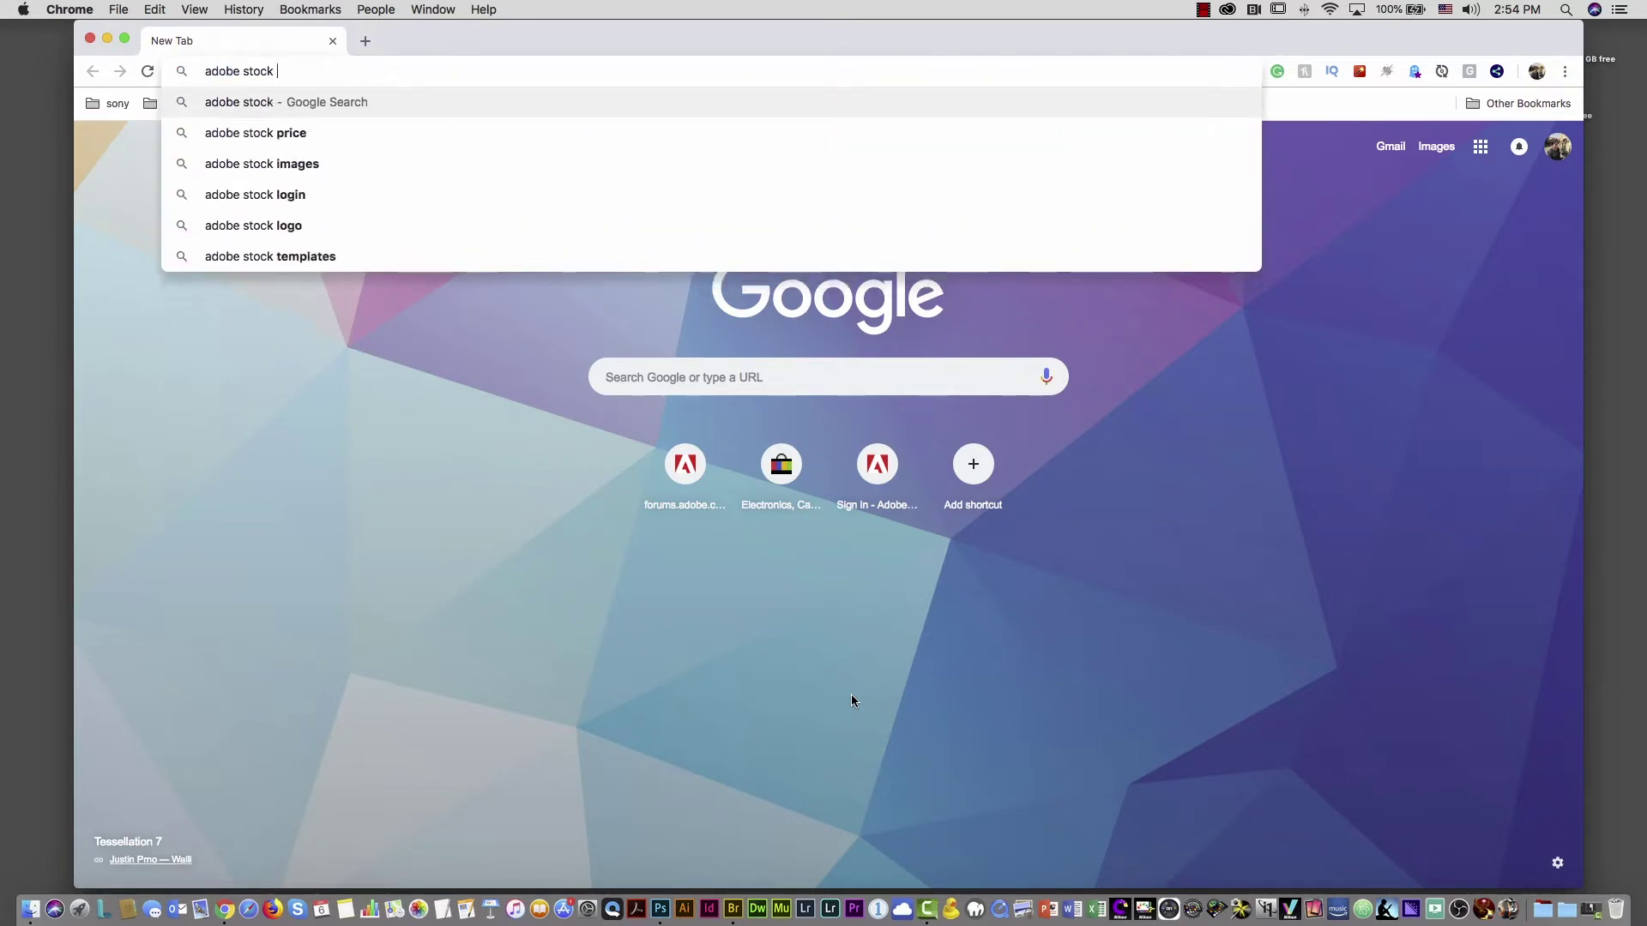
key("Return")
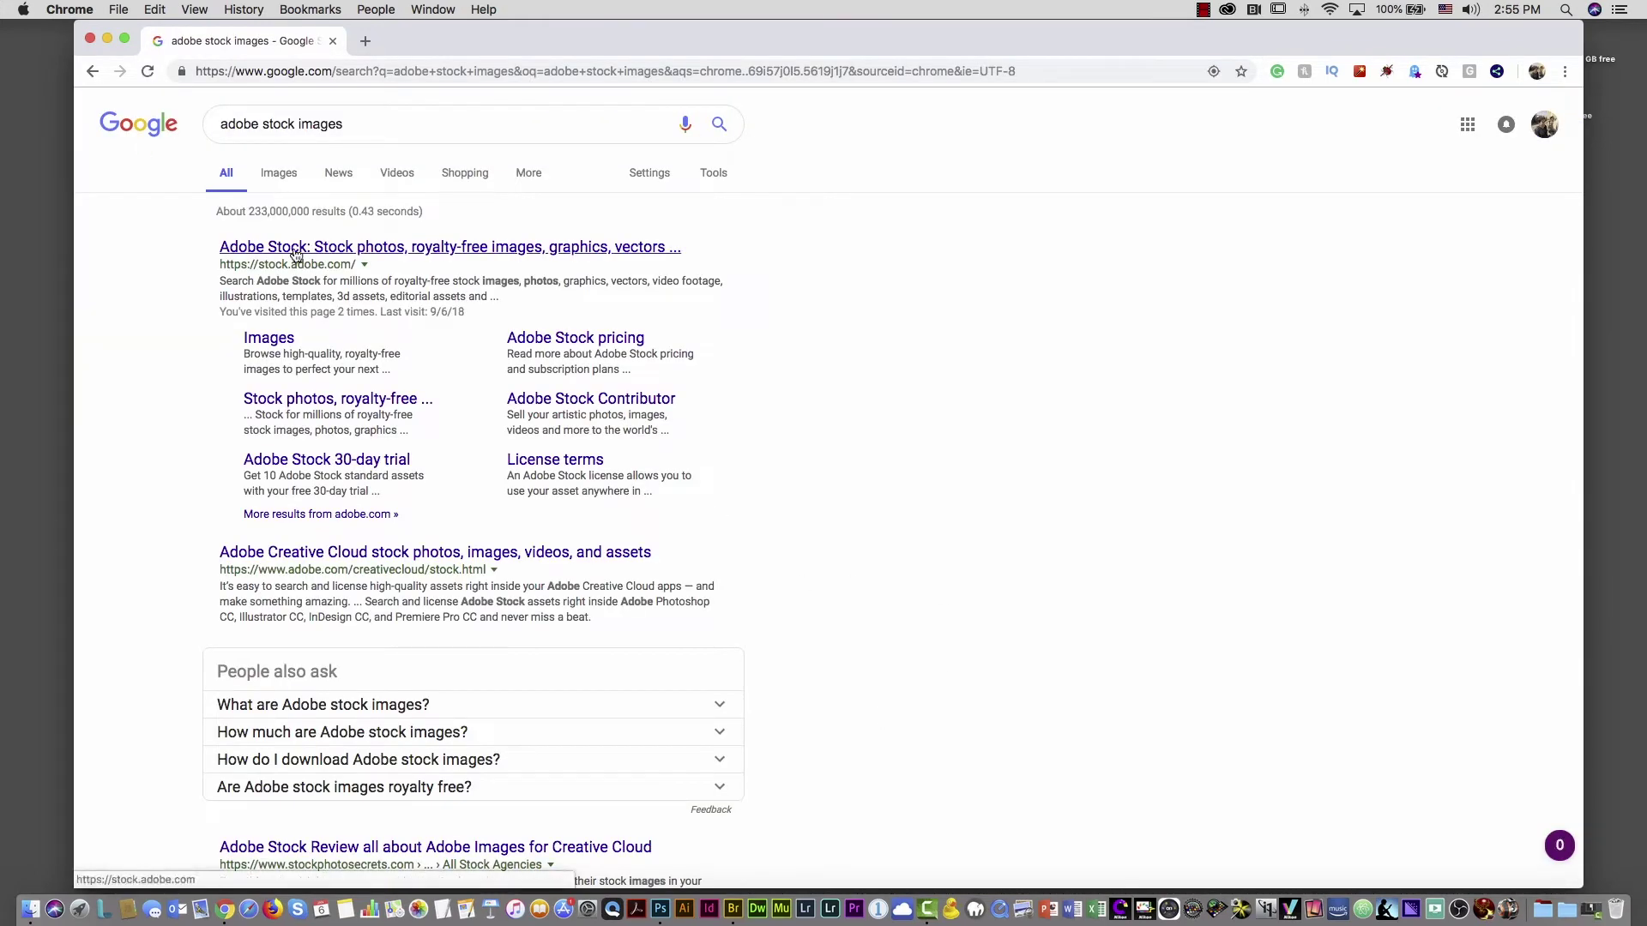
left_click(295, 249)
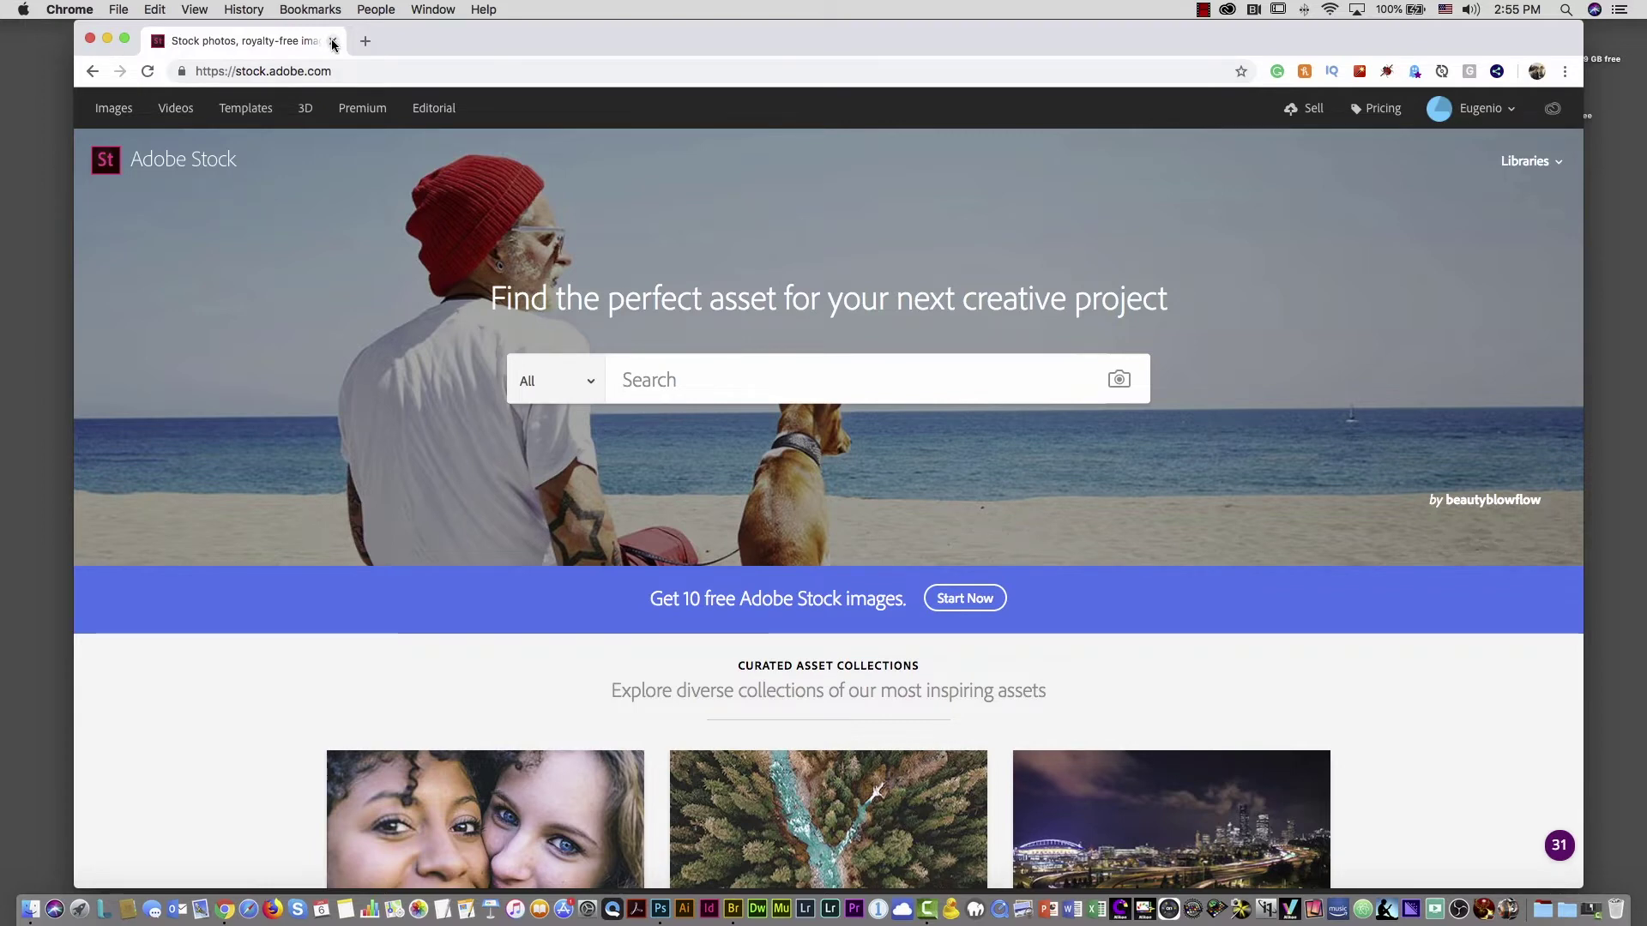
Switch to Photoshop, search Adobe Stock for ski and place the panorama of the woman in a deck chair into the Desktop banner frame
left_click(660, 911)
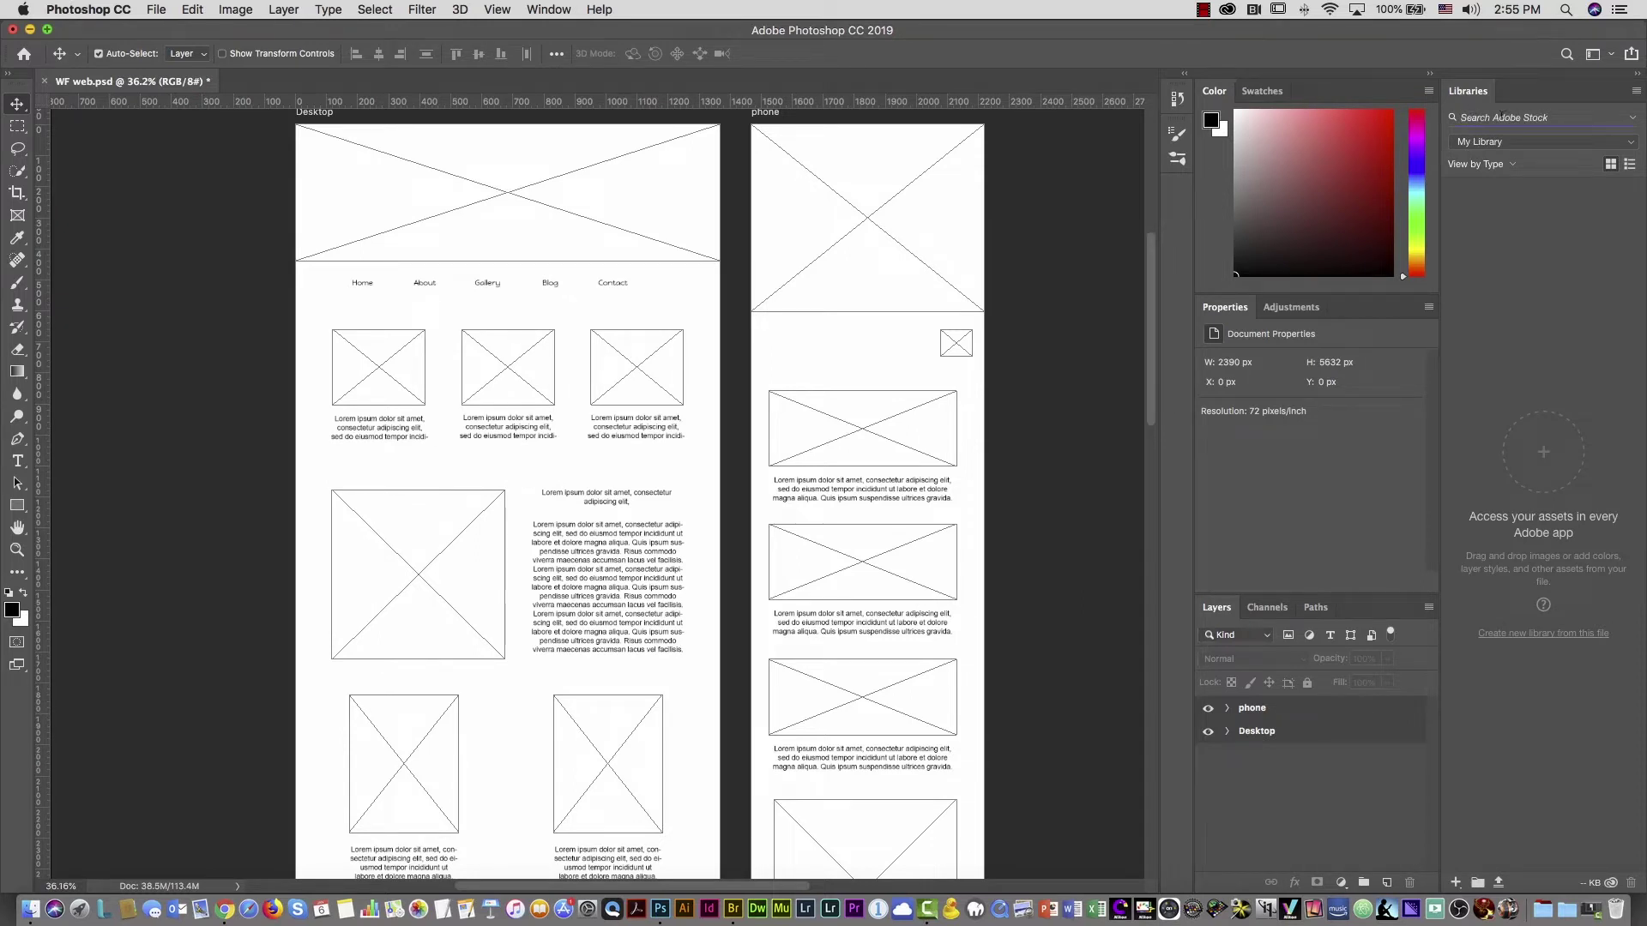
type("ski")
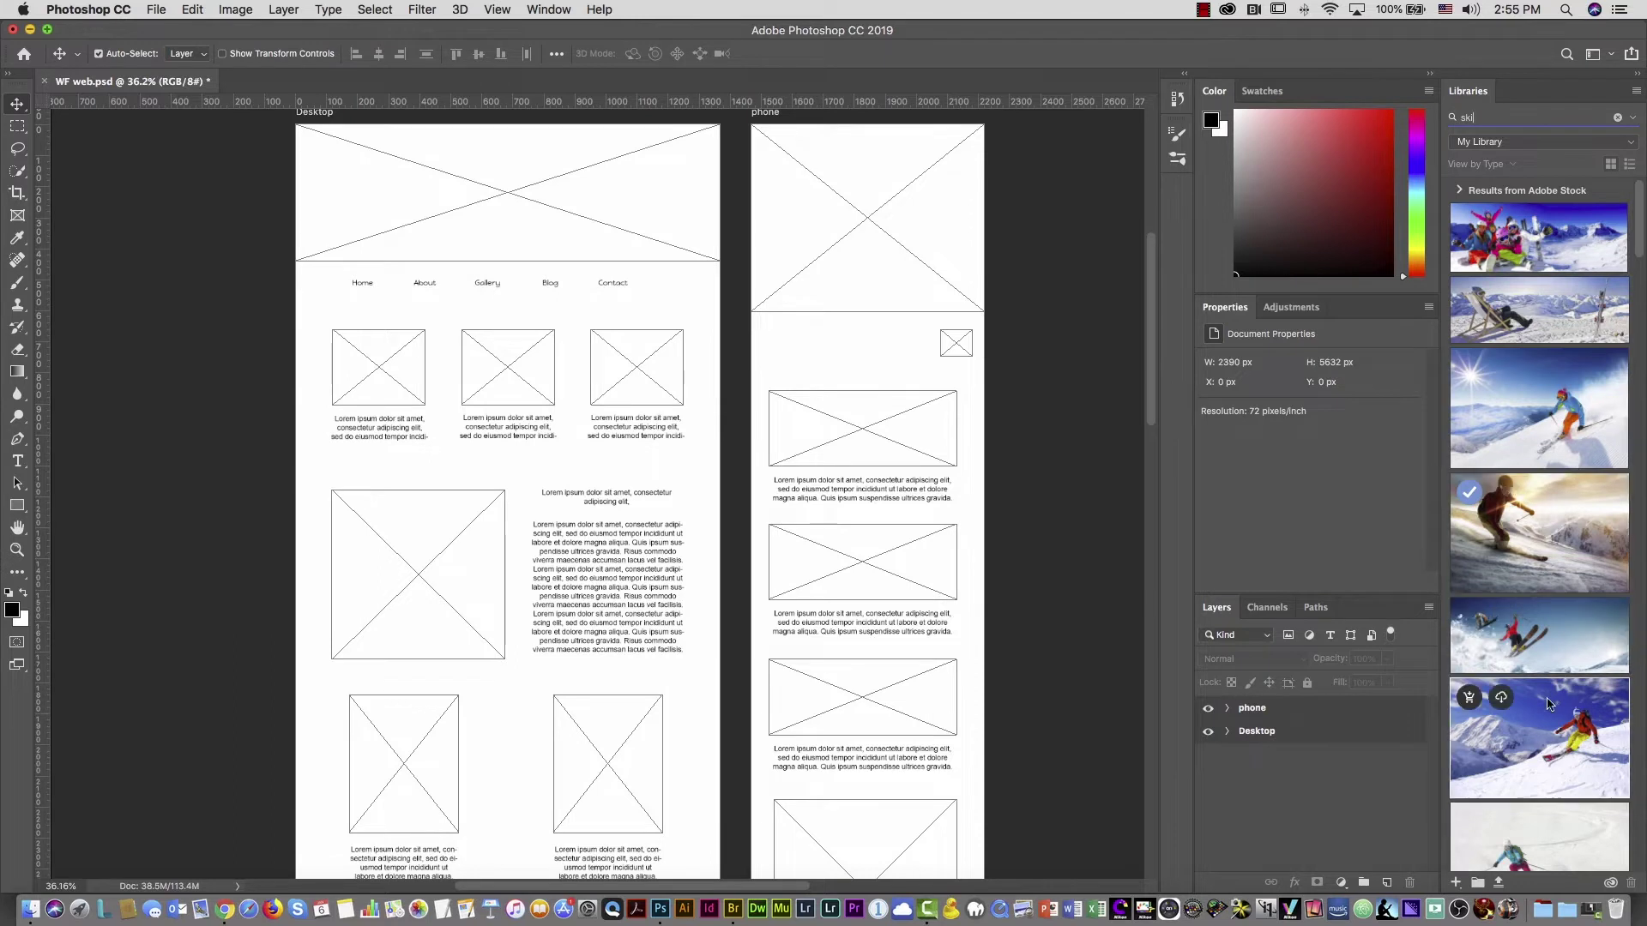
mouse_move(1552, 495)
mouse_move(1546, 363)
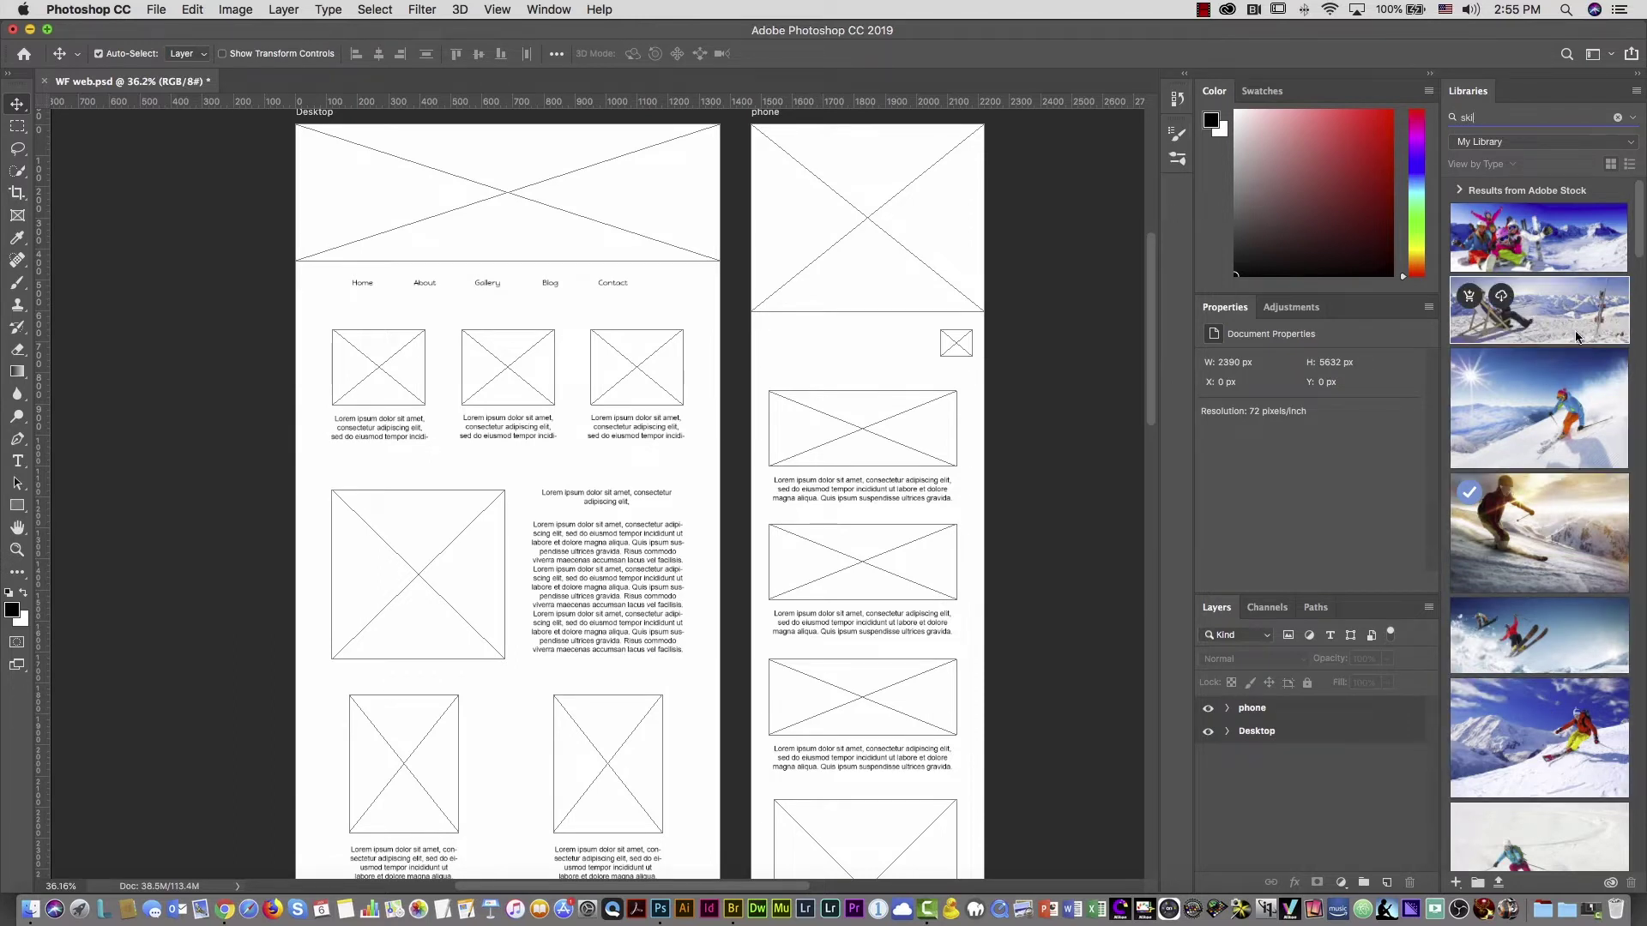
left_click_drag(1574, 324, 562, 232)
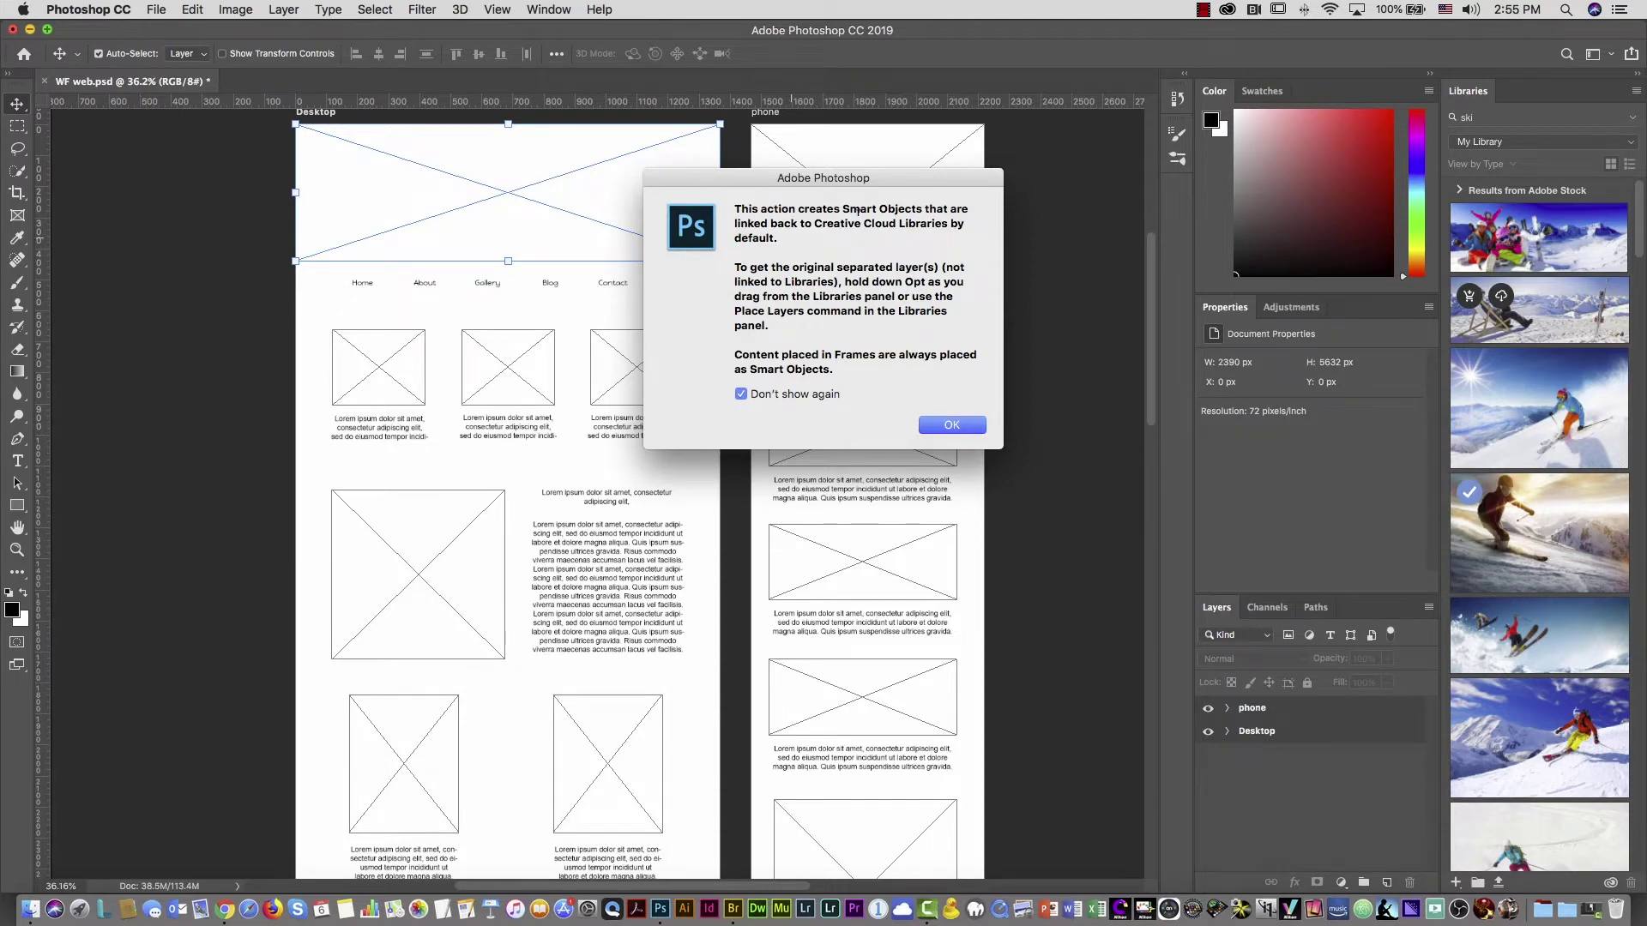
left_click(962, 425)
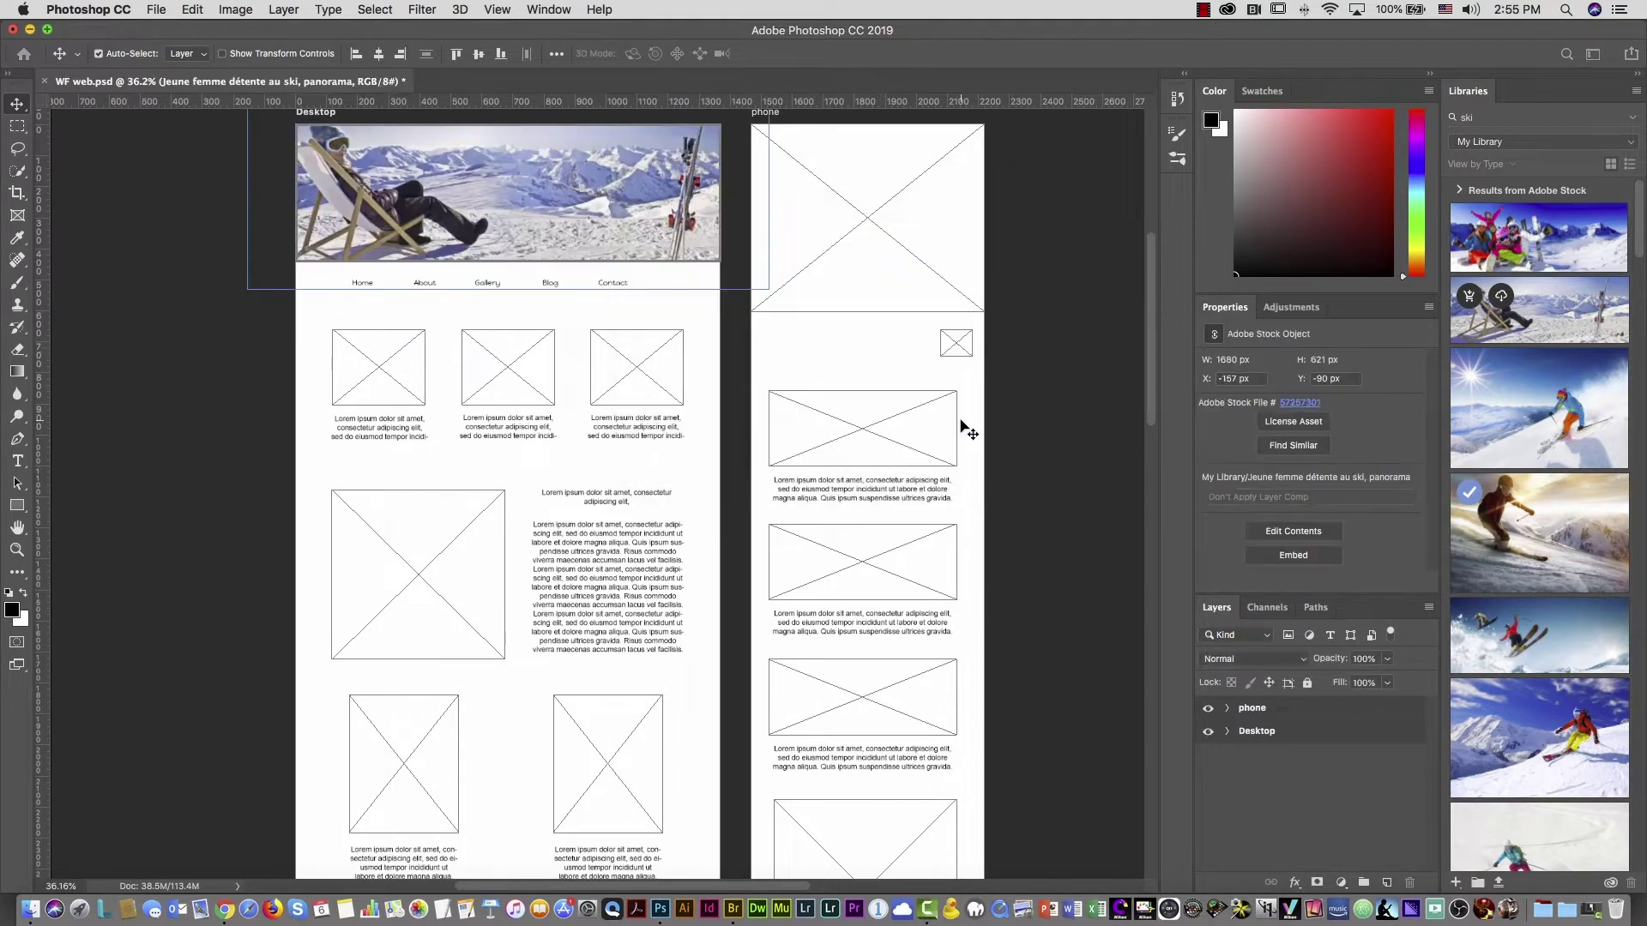
Select the Desktop banner frame, collapse the Color panel and enlarge the Layers panel to show the Desktop artboard's contents
left_click(212, 376)
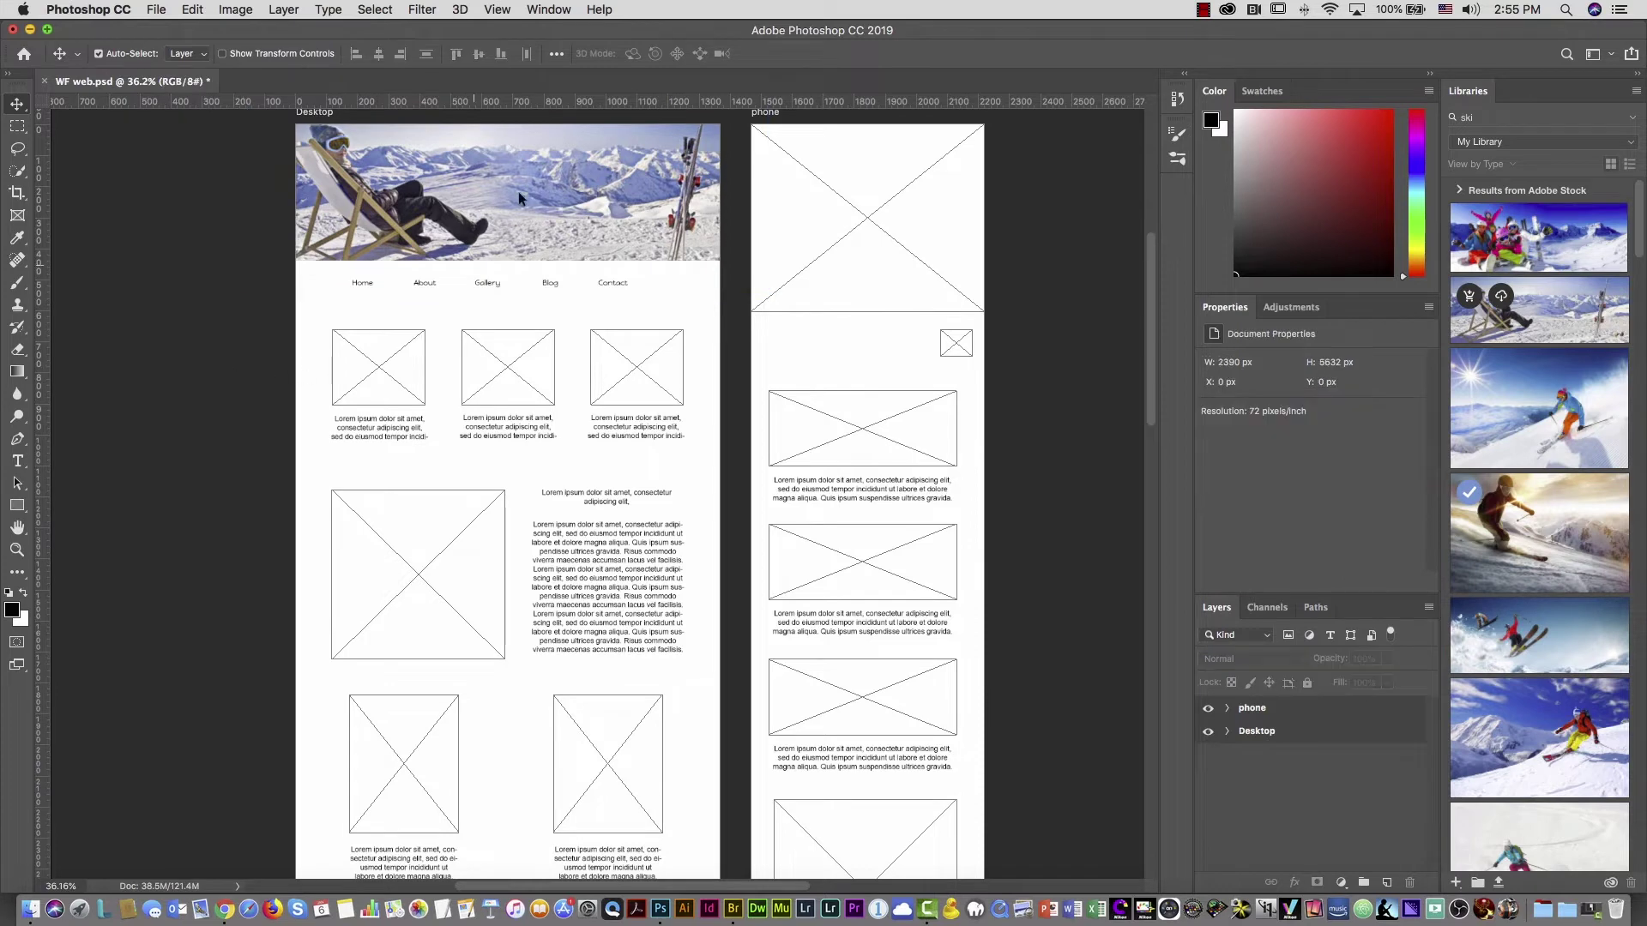
left_click(573, 197)
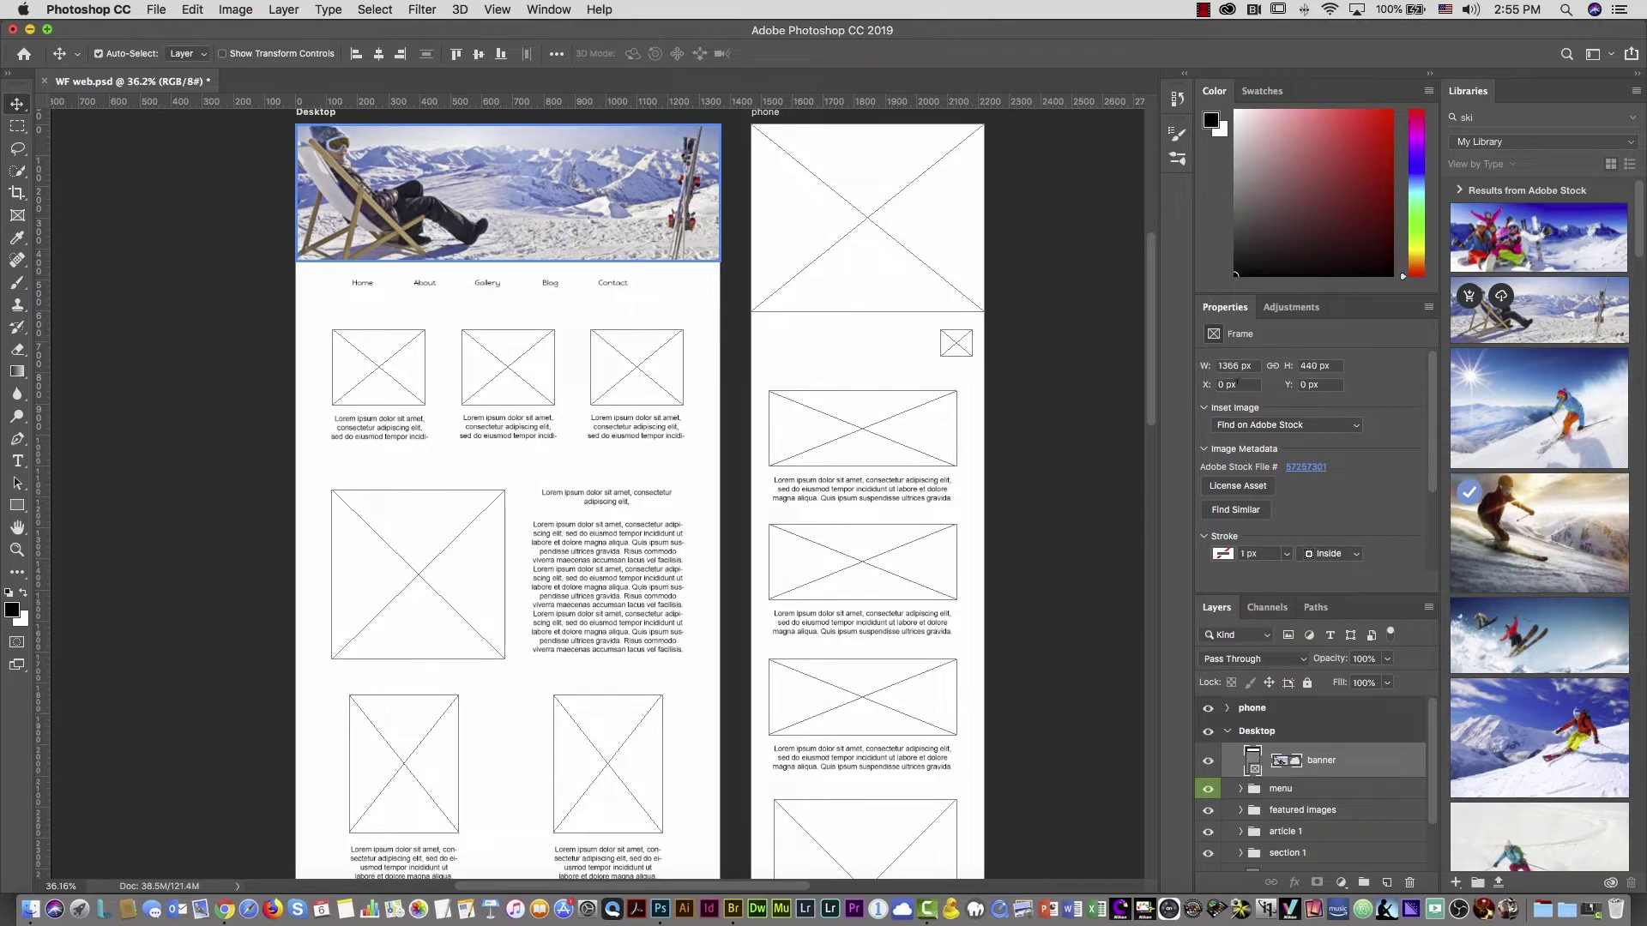
double_click(1218, 94)
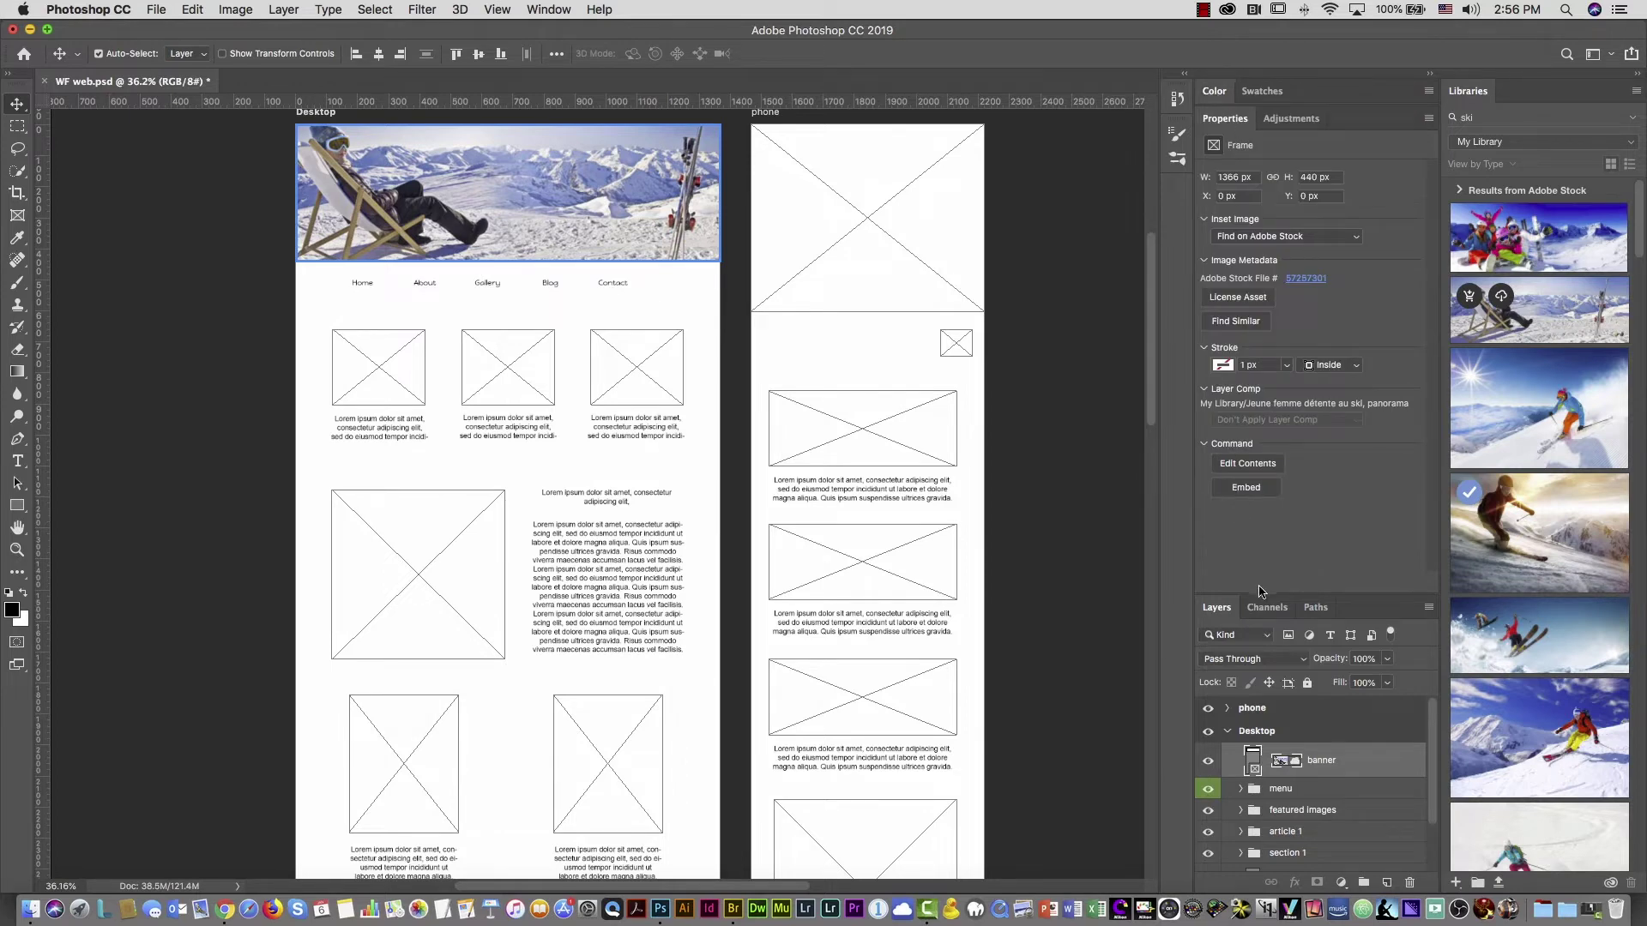
left_click_drag(1263, 594, 1263, 585)
left_click_drag(1283, 506, 1290, 448)
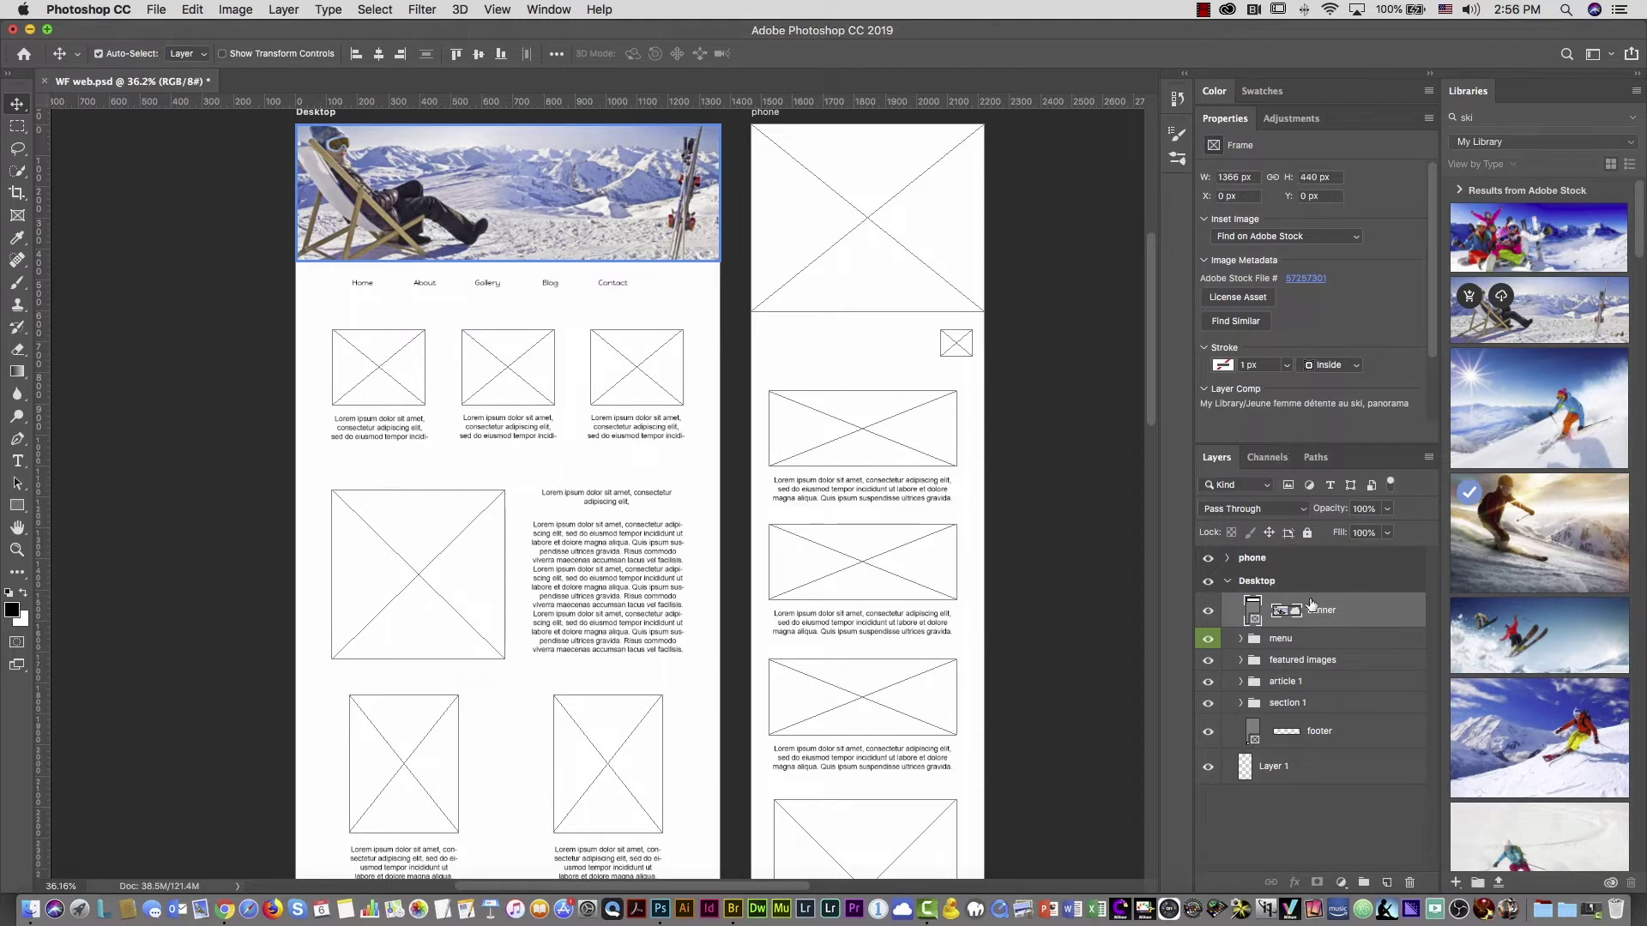
Delete the Adobe Stock photo from inside the banner frame and clear the ski search in Libraries
left_click(1297, 613)
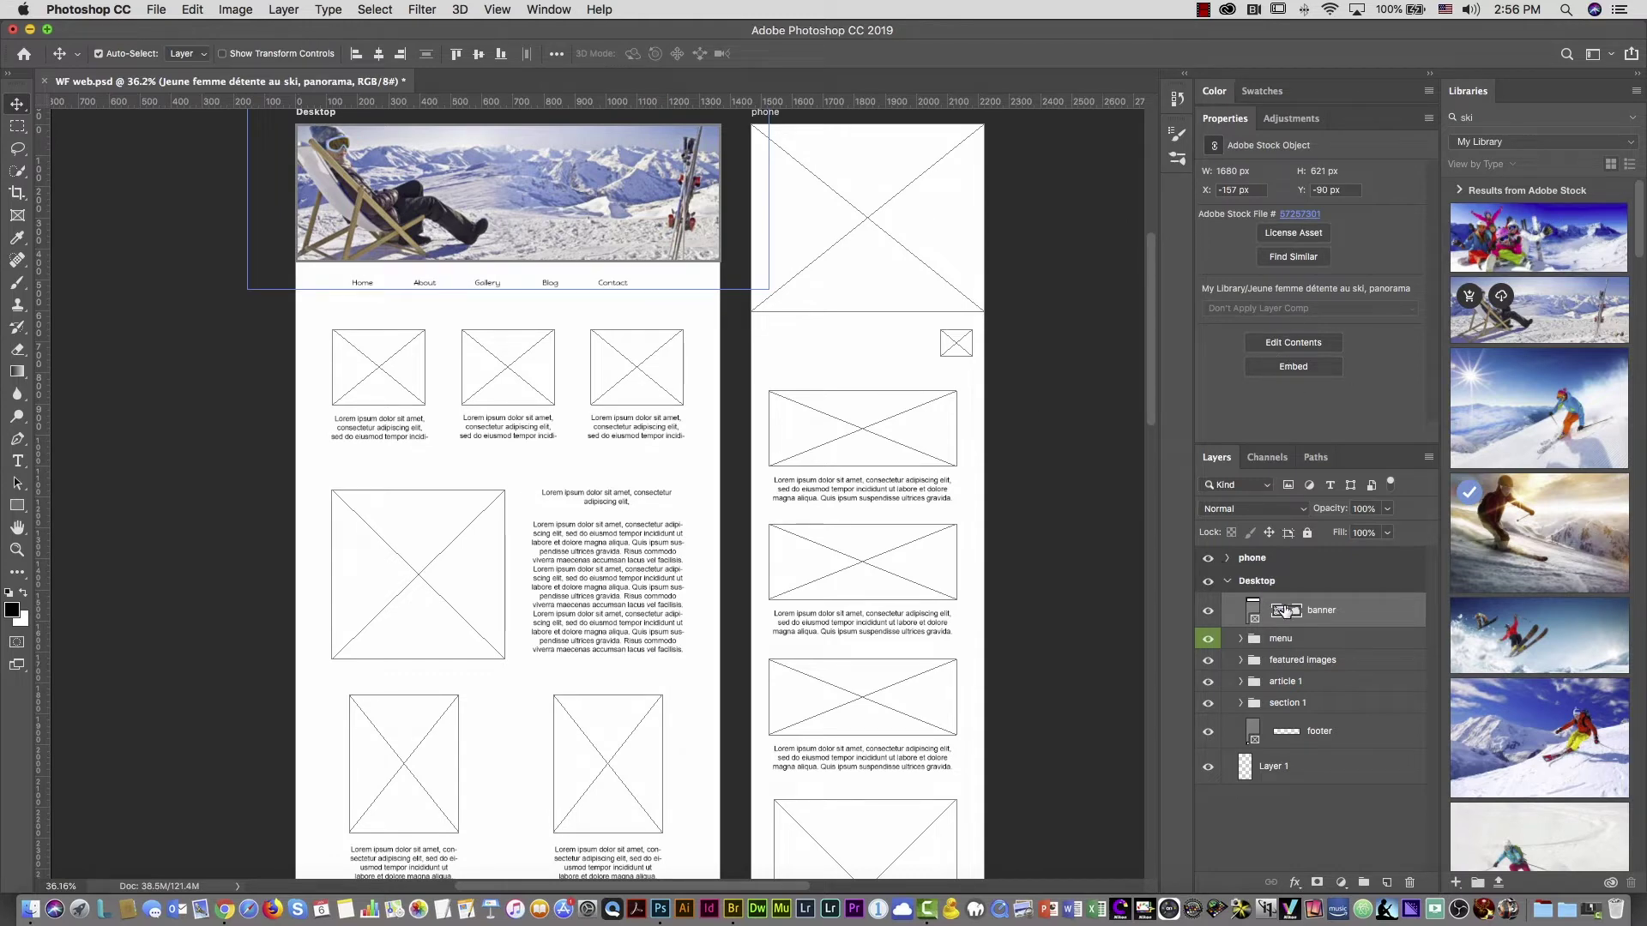
key("Delete")
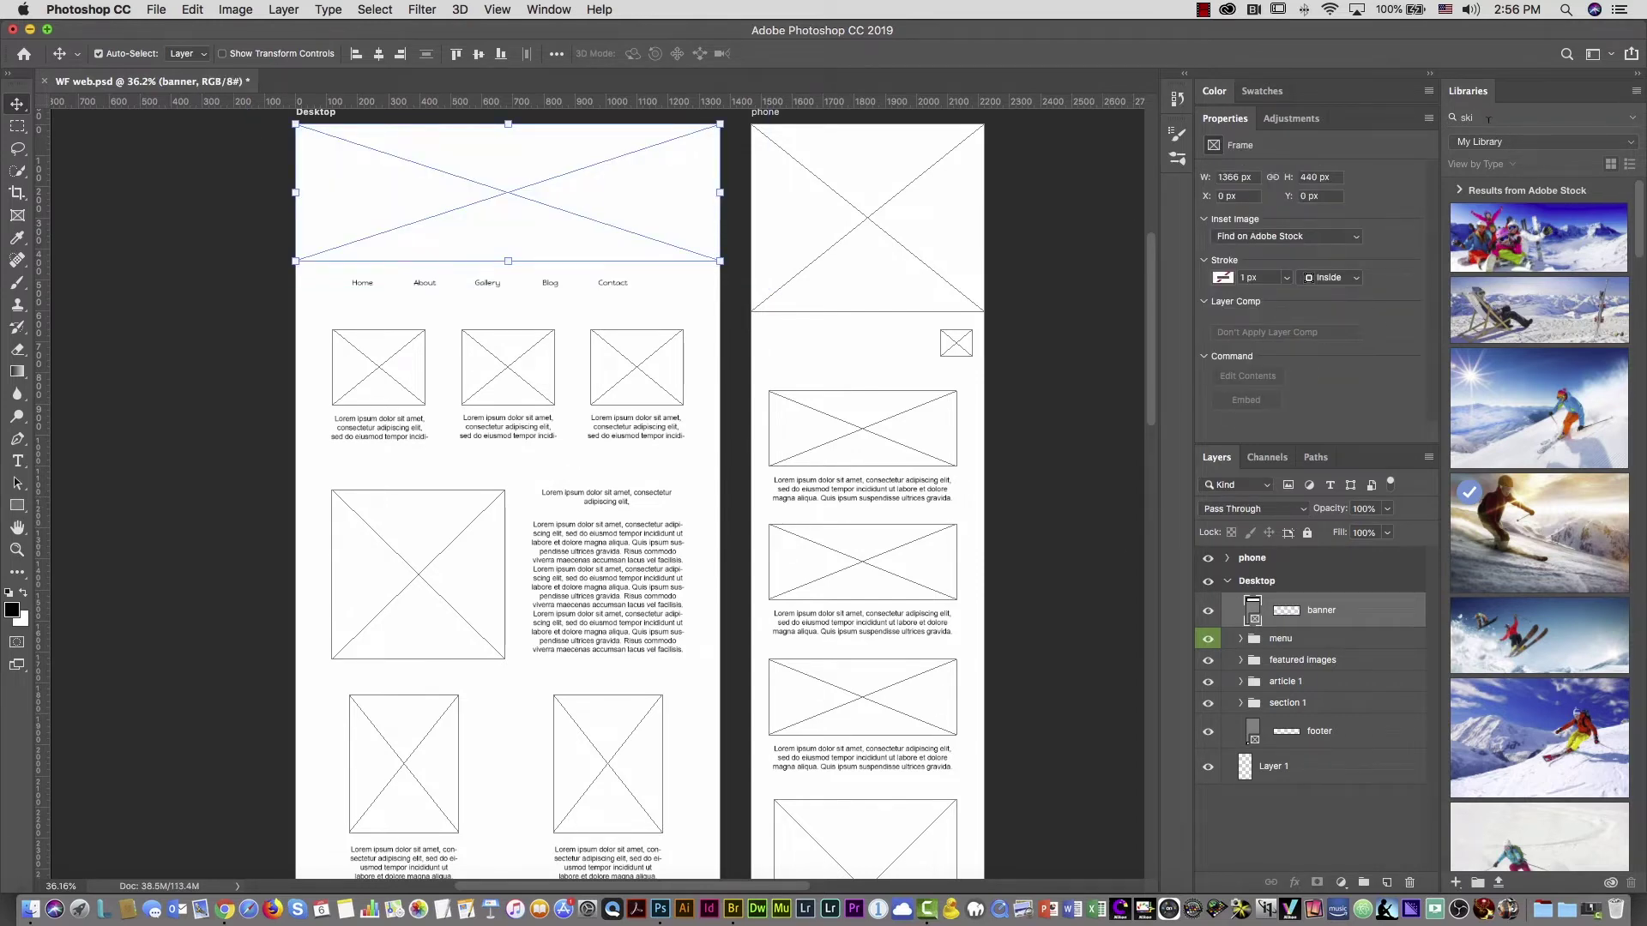
key("BackSpace")
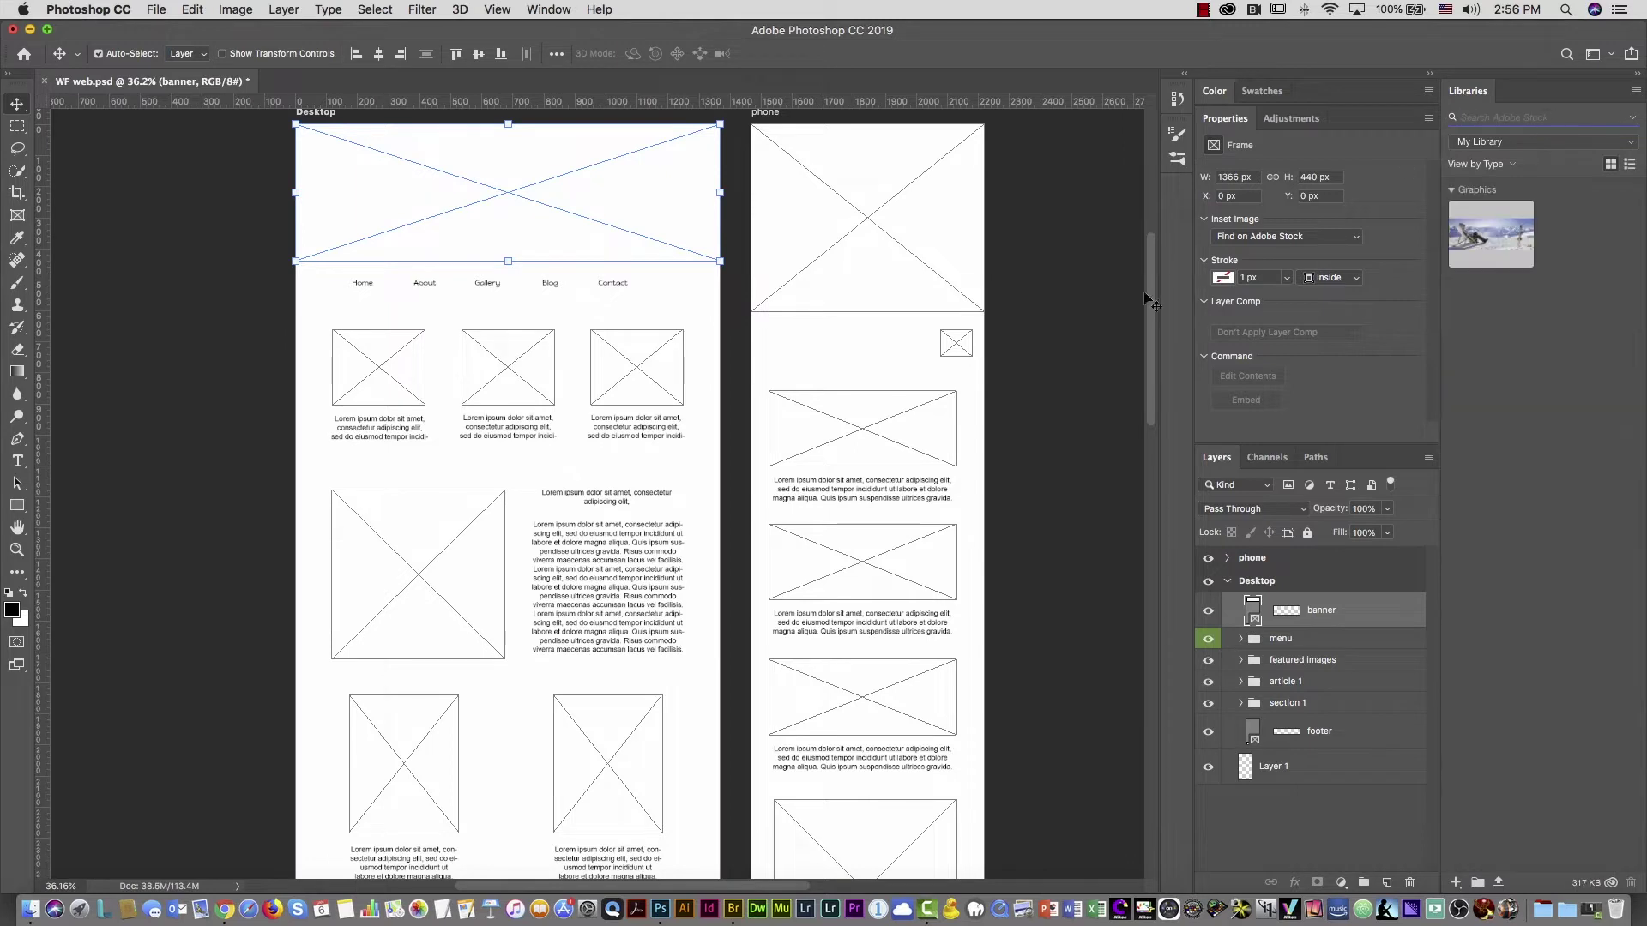
left_click(1093, 318)
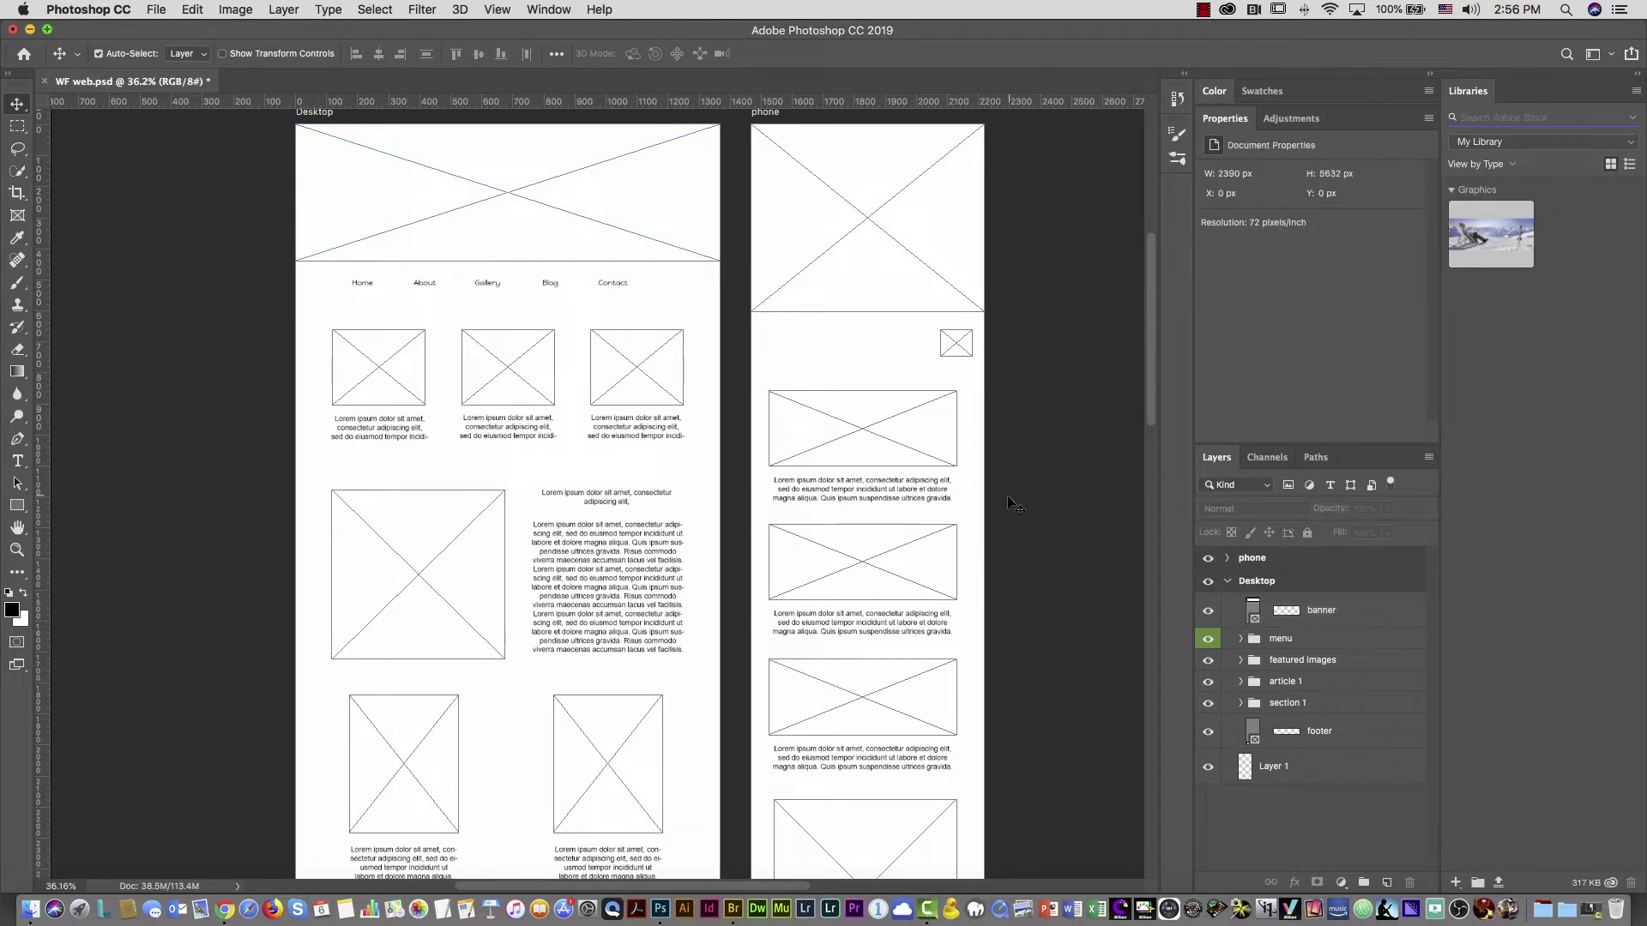
Switch to Finder, close the browser window and look through the ski images folder on the Desktop
left_click(28, 911)
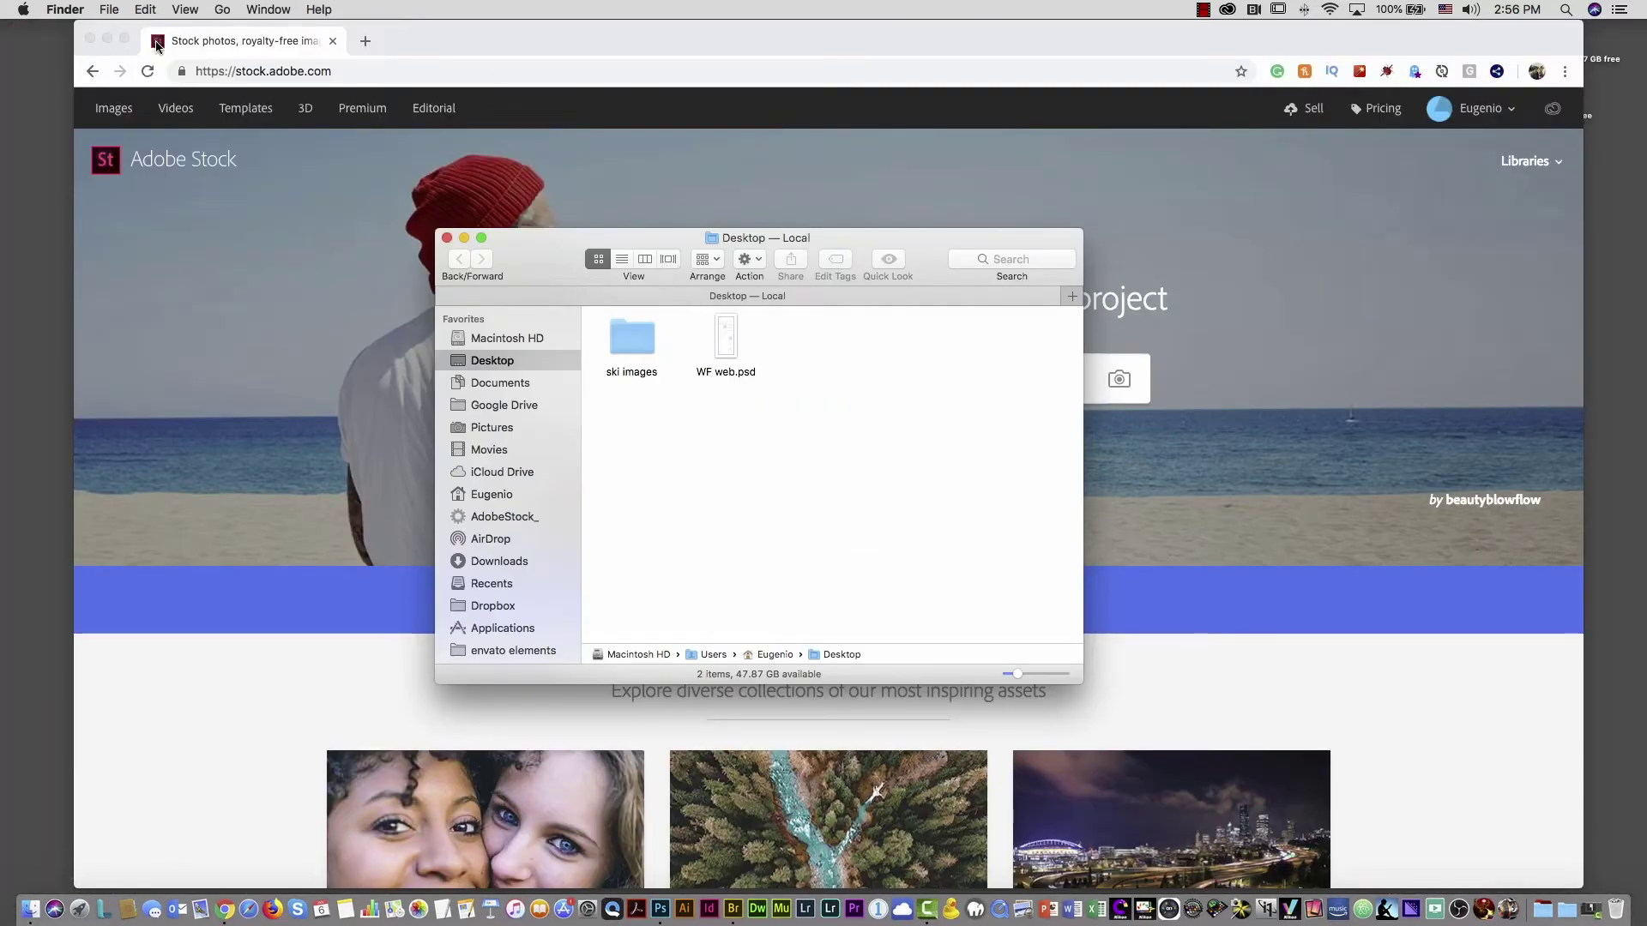
left_click(90, 40)
left_click(639, 349)
double_click(639, 350)
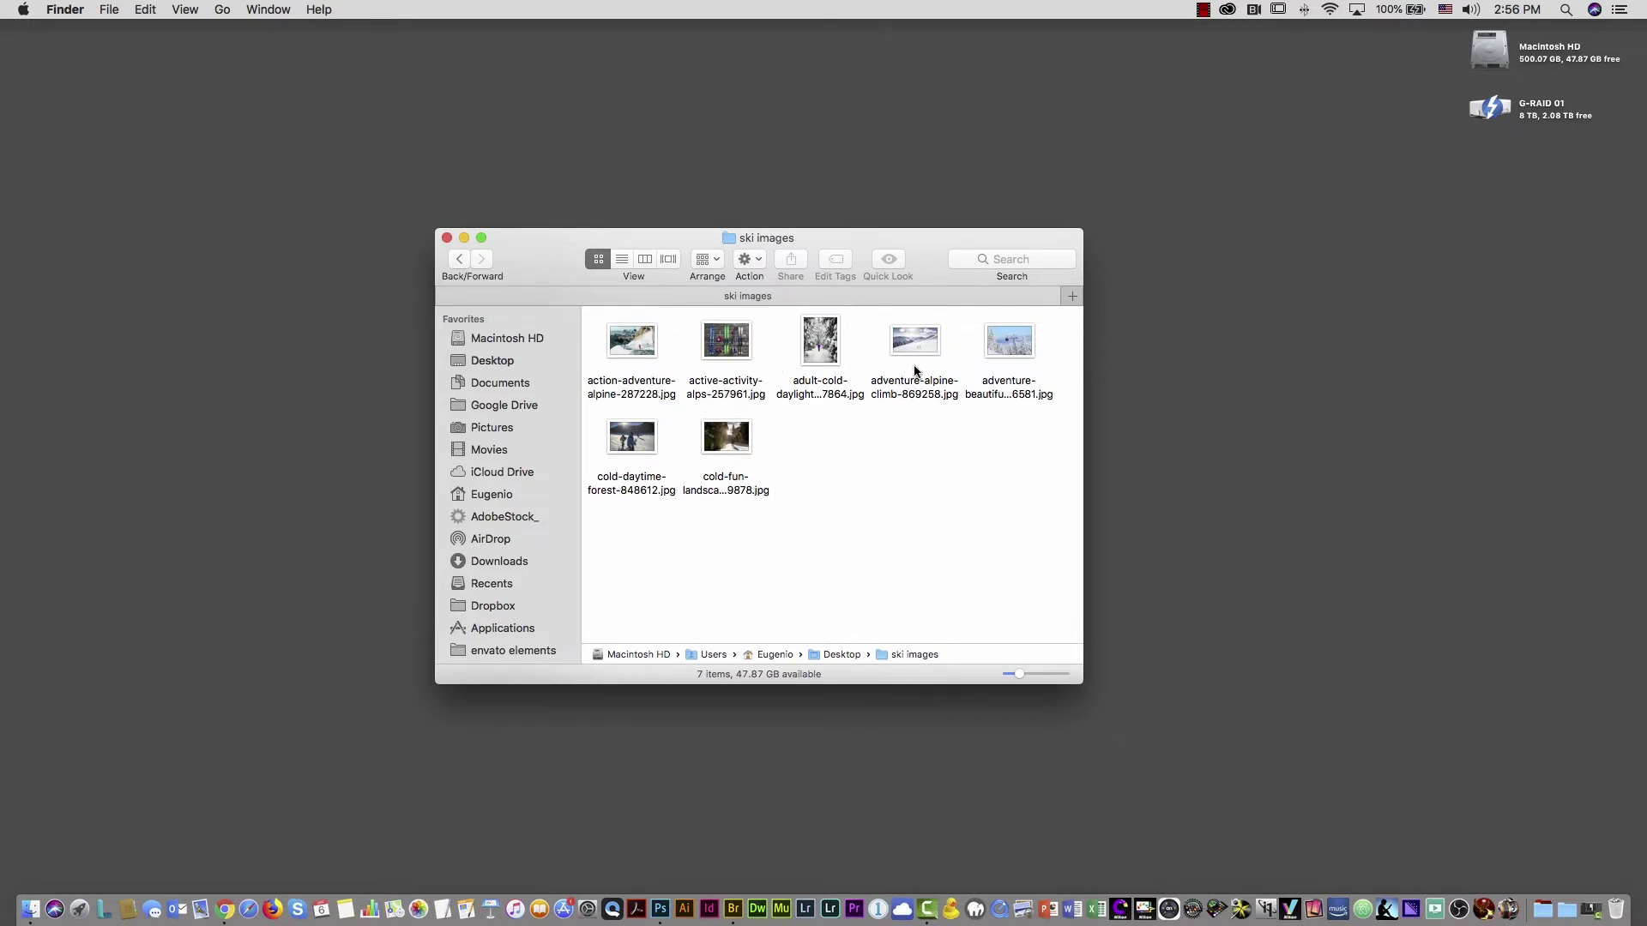
left_click(447, 238)
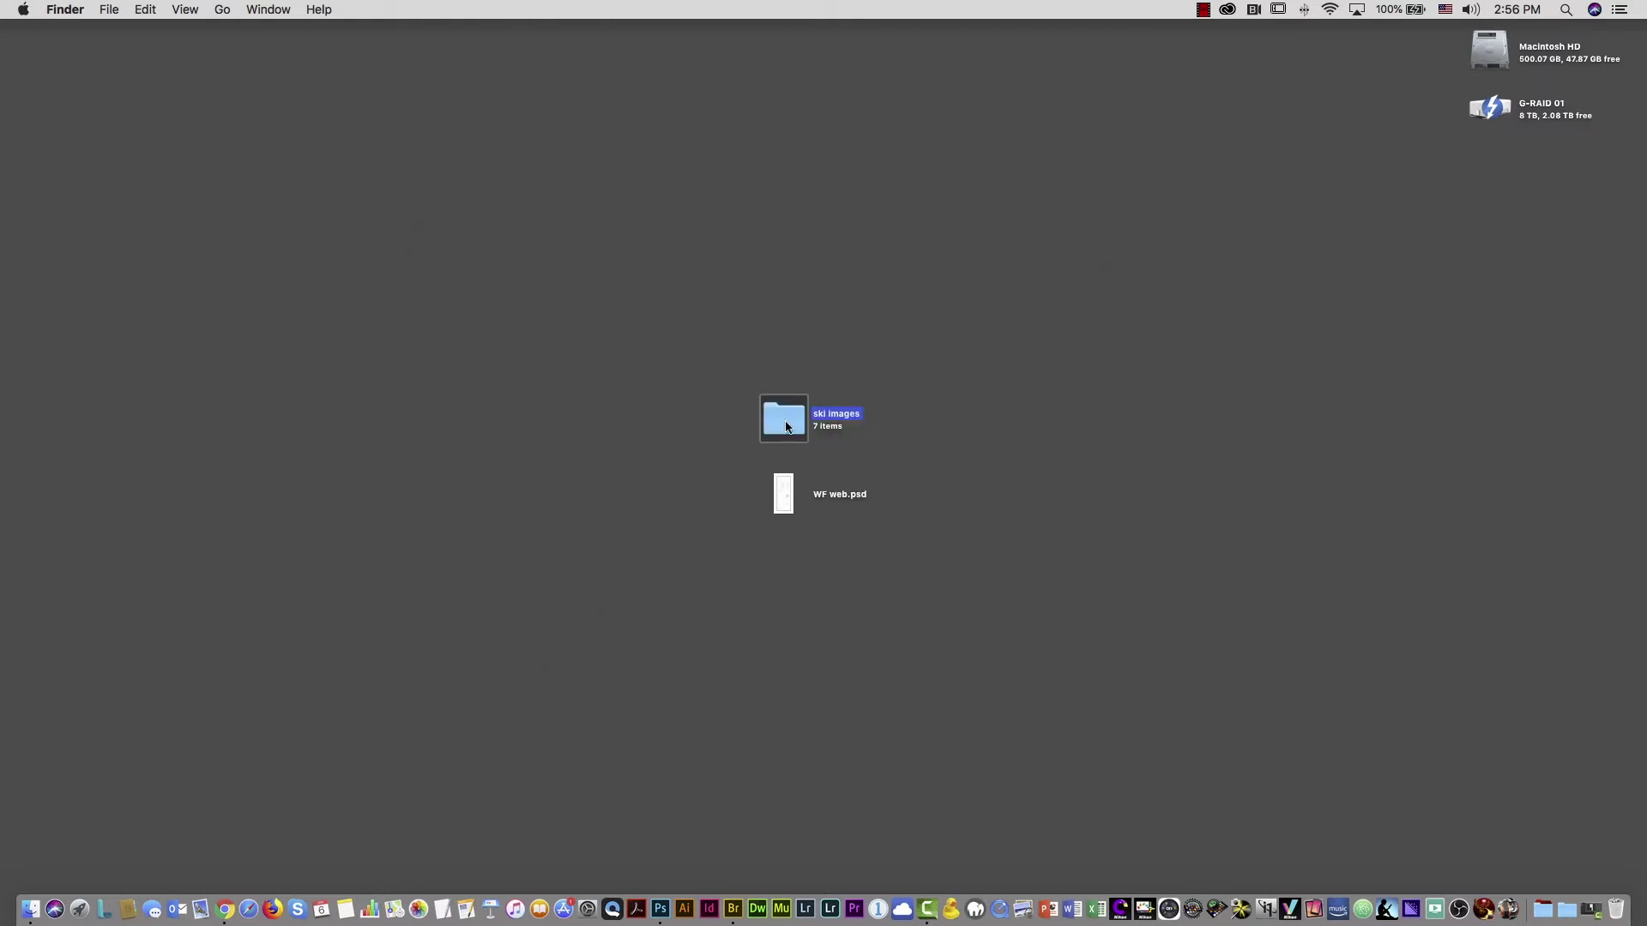
Open the ski images folder in Adobe Bridge with larger thumbnails and preview adventure-alpine-climb-869258.jpg full screen
left_click_drag(787, 426, 736, 908)
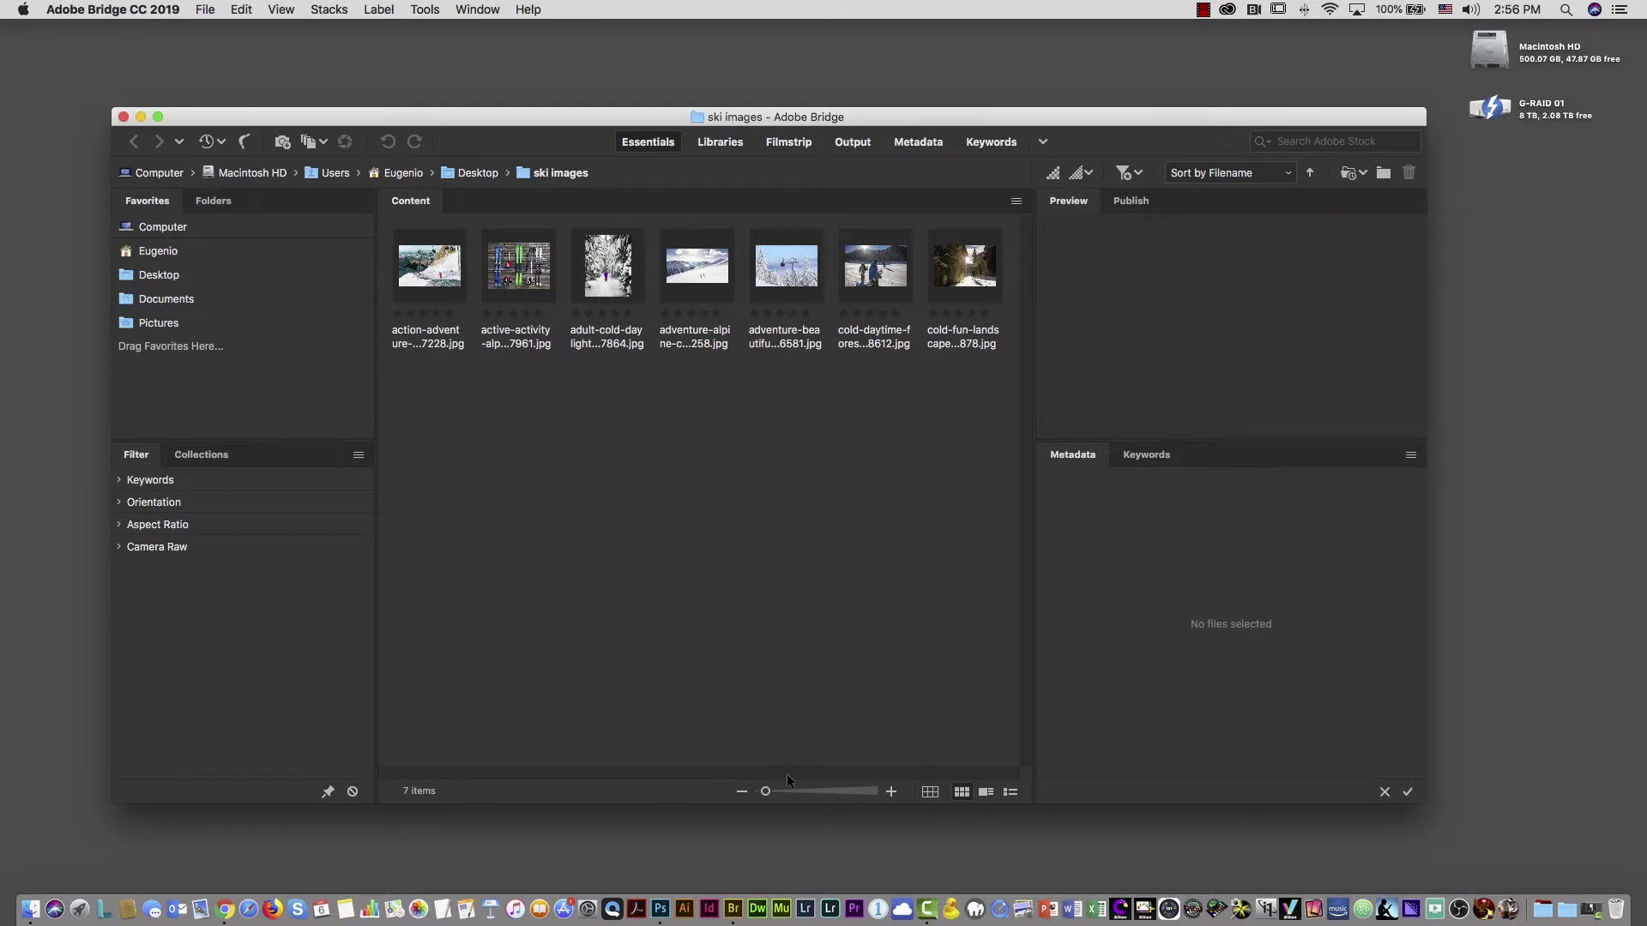
left_click_drag(766, 793, 775, 793)
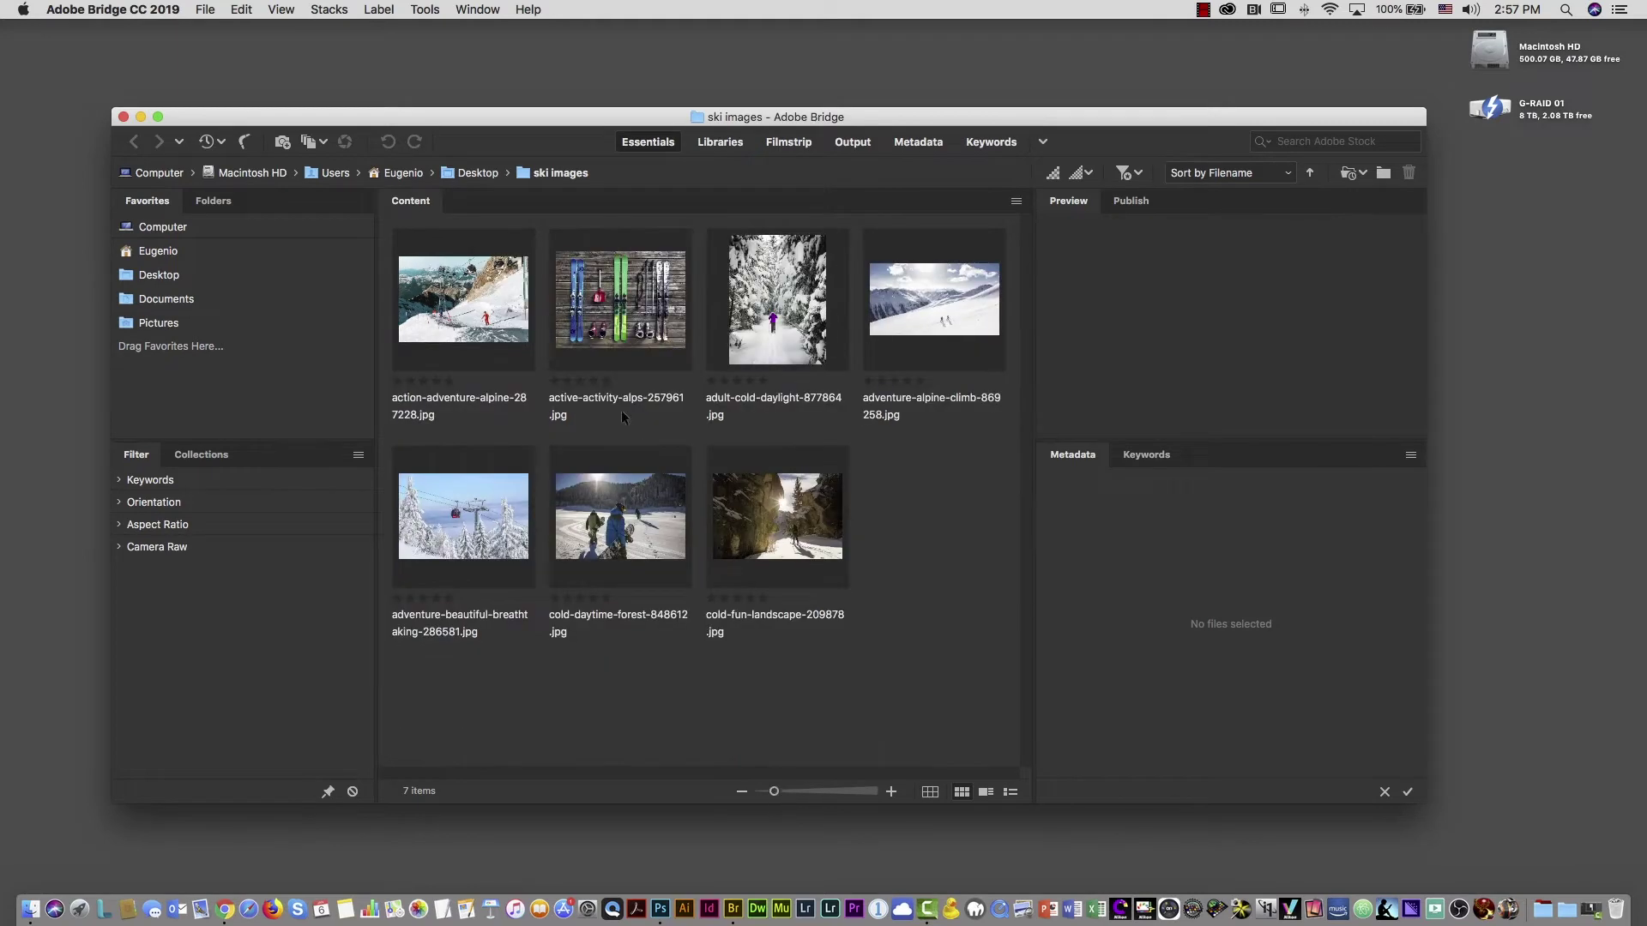
left_click(913, 316)
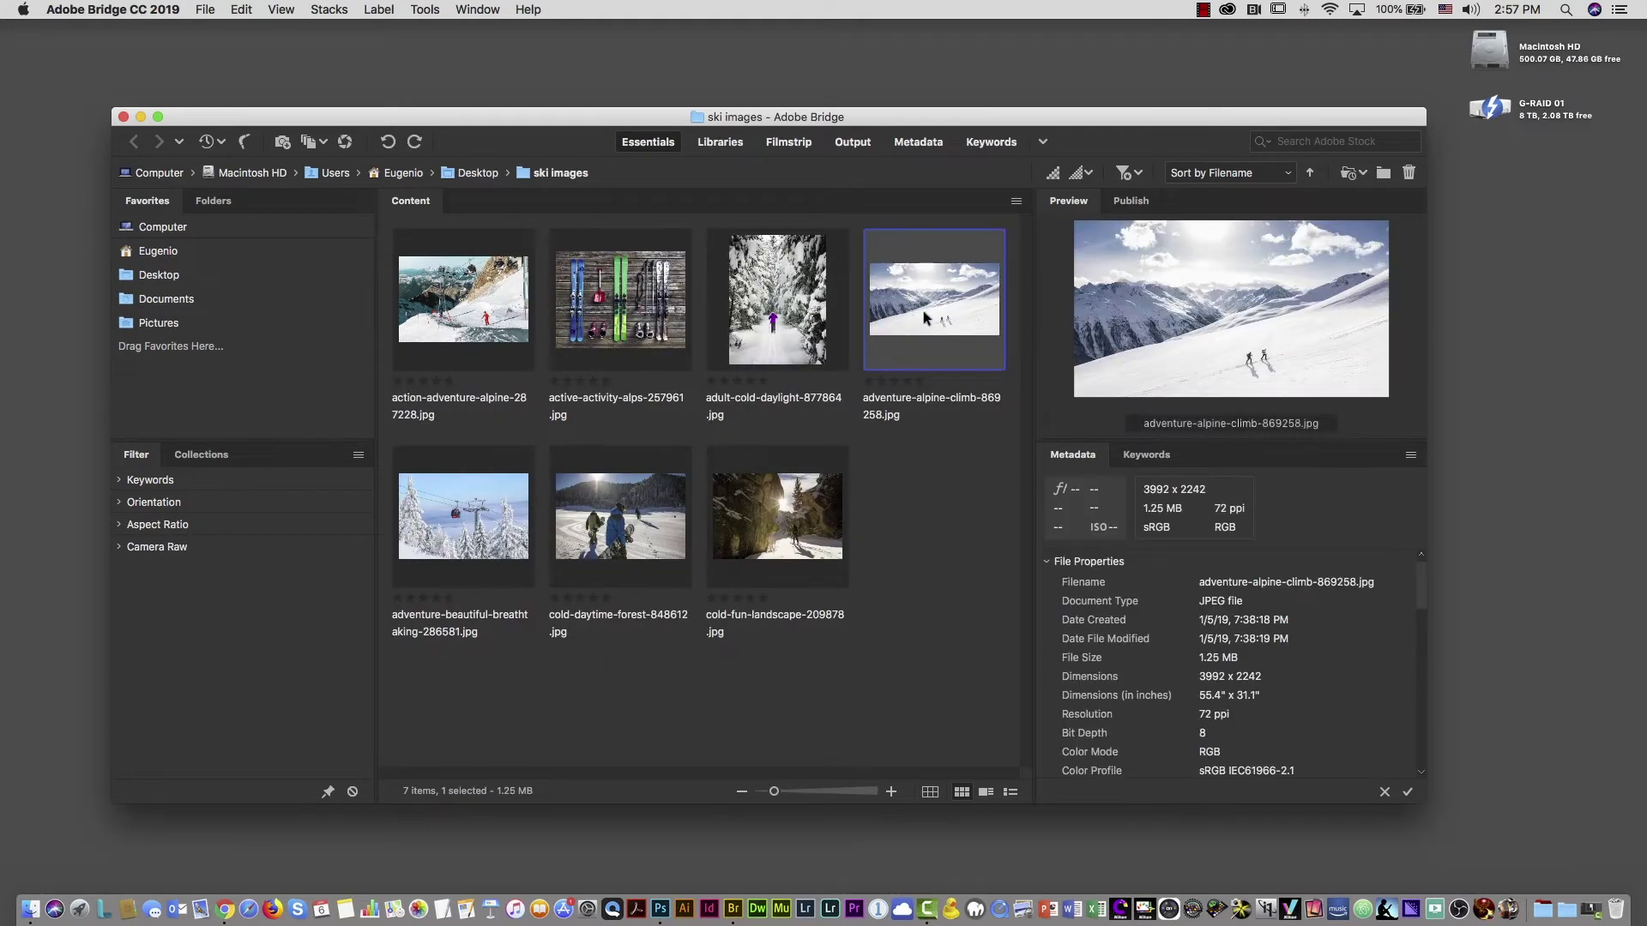
key("space")
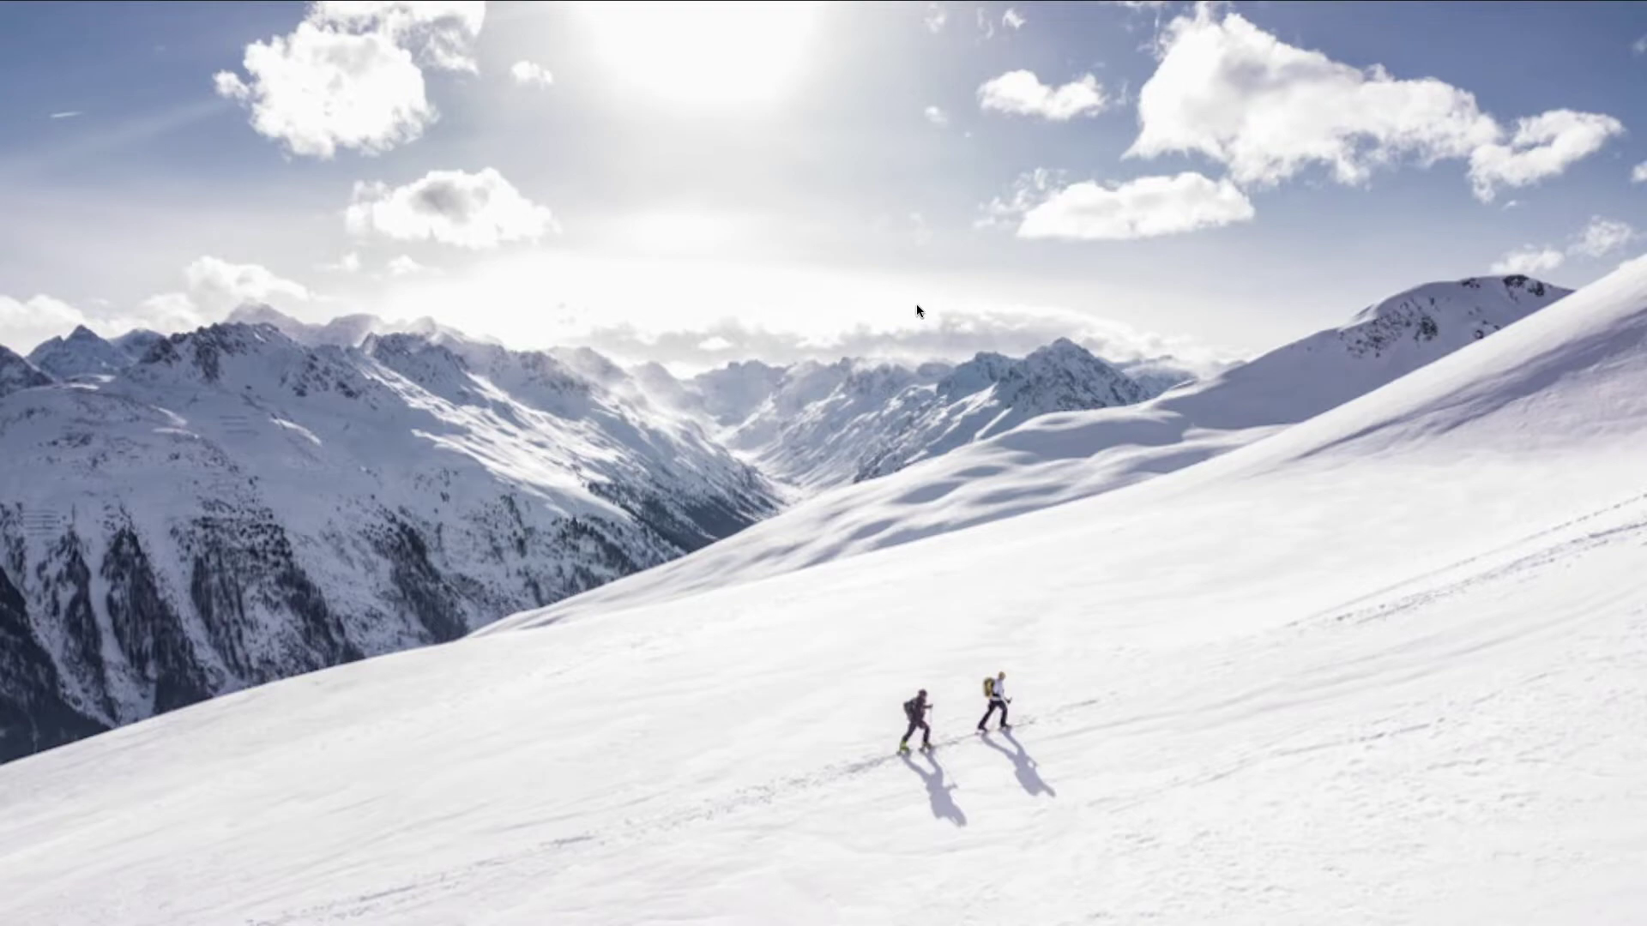
key("space")
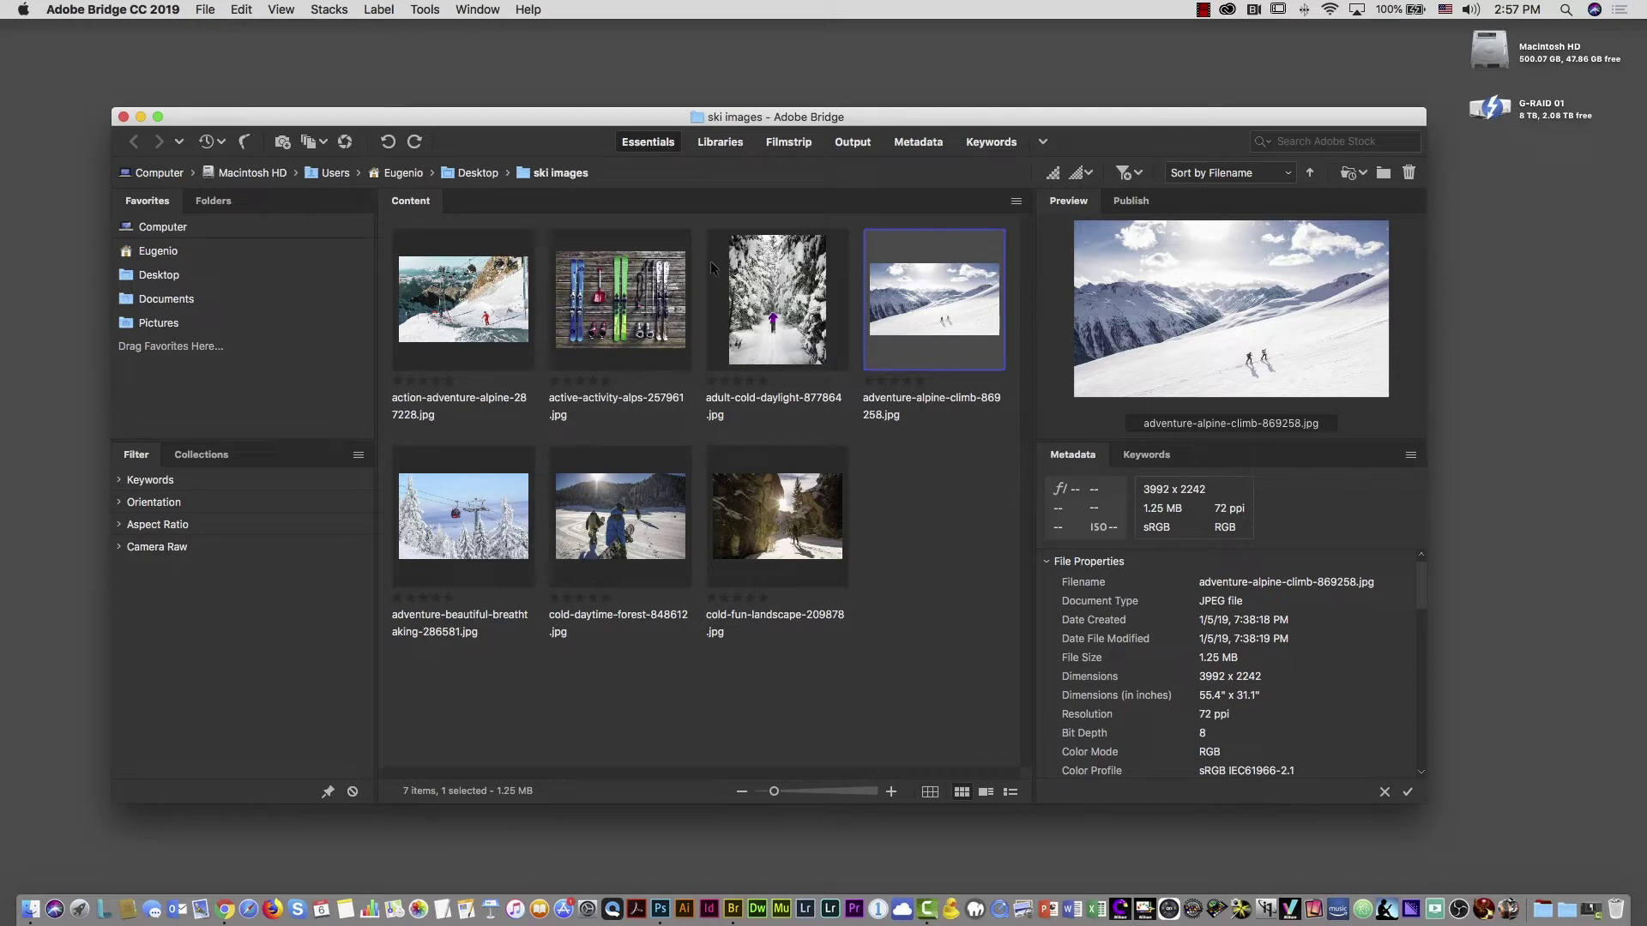
Start a Batch Rename of all images in the folder and remove the date and underscore parts from the new filenames
left_click_drag(961, 504, 459, 275)
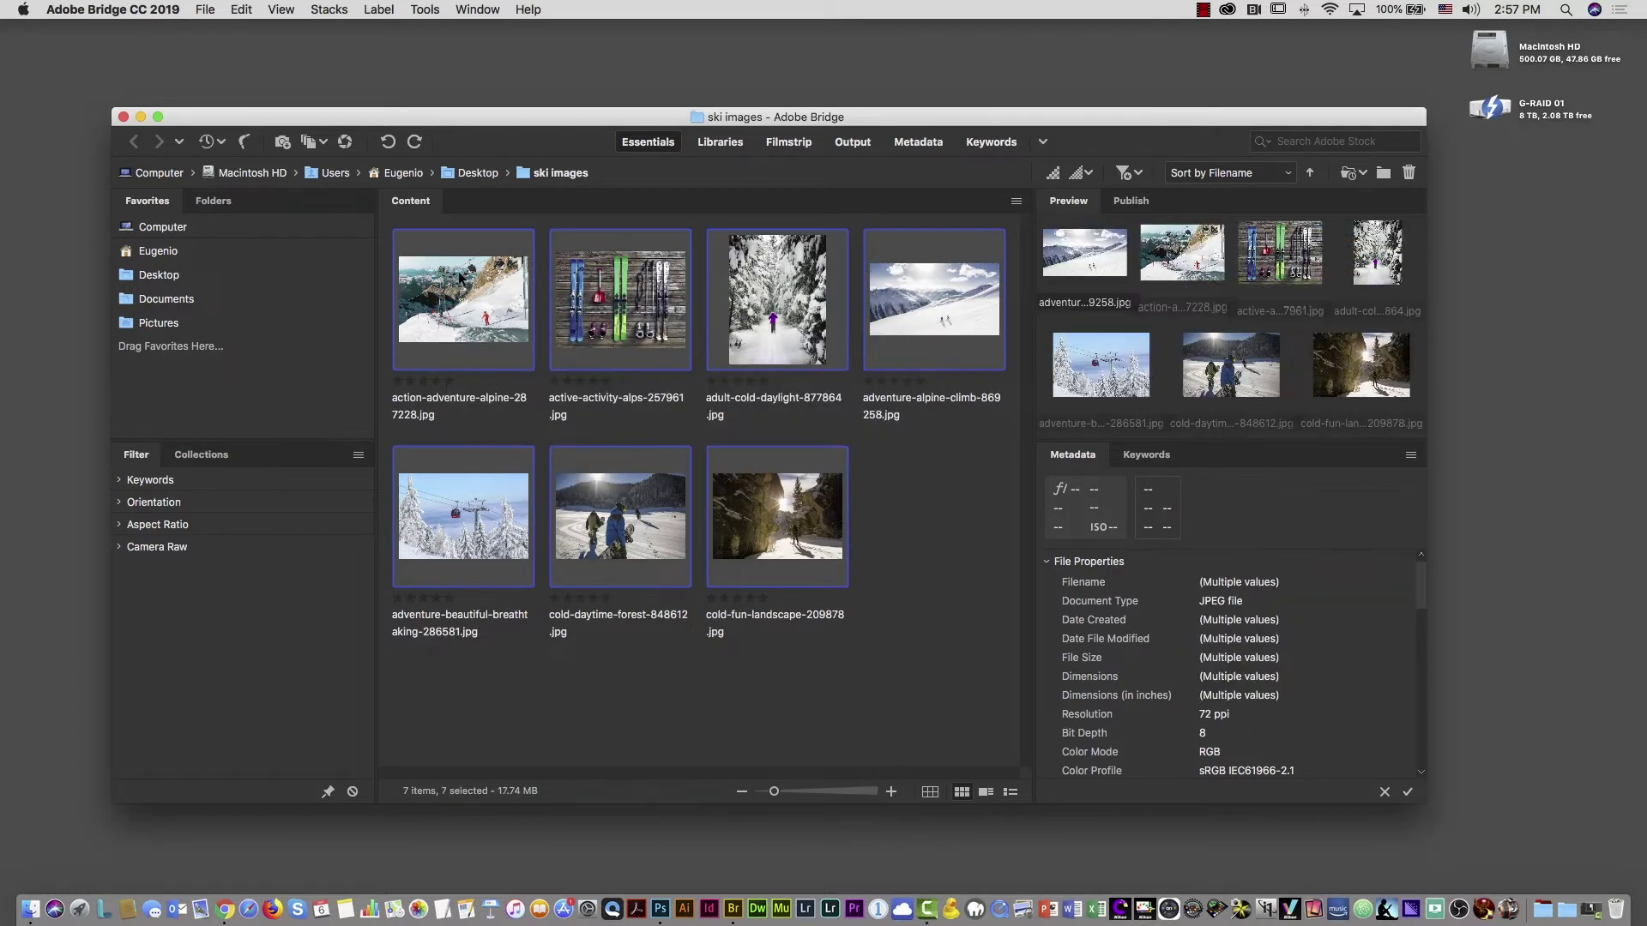
left_click(427, 10)
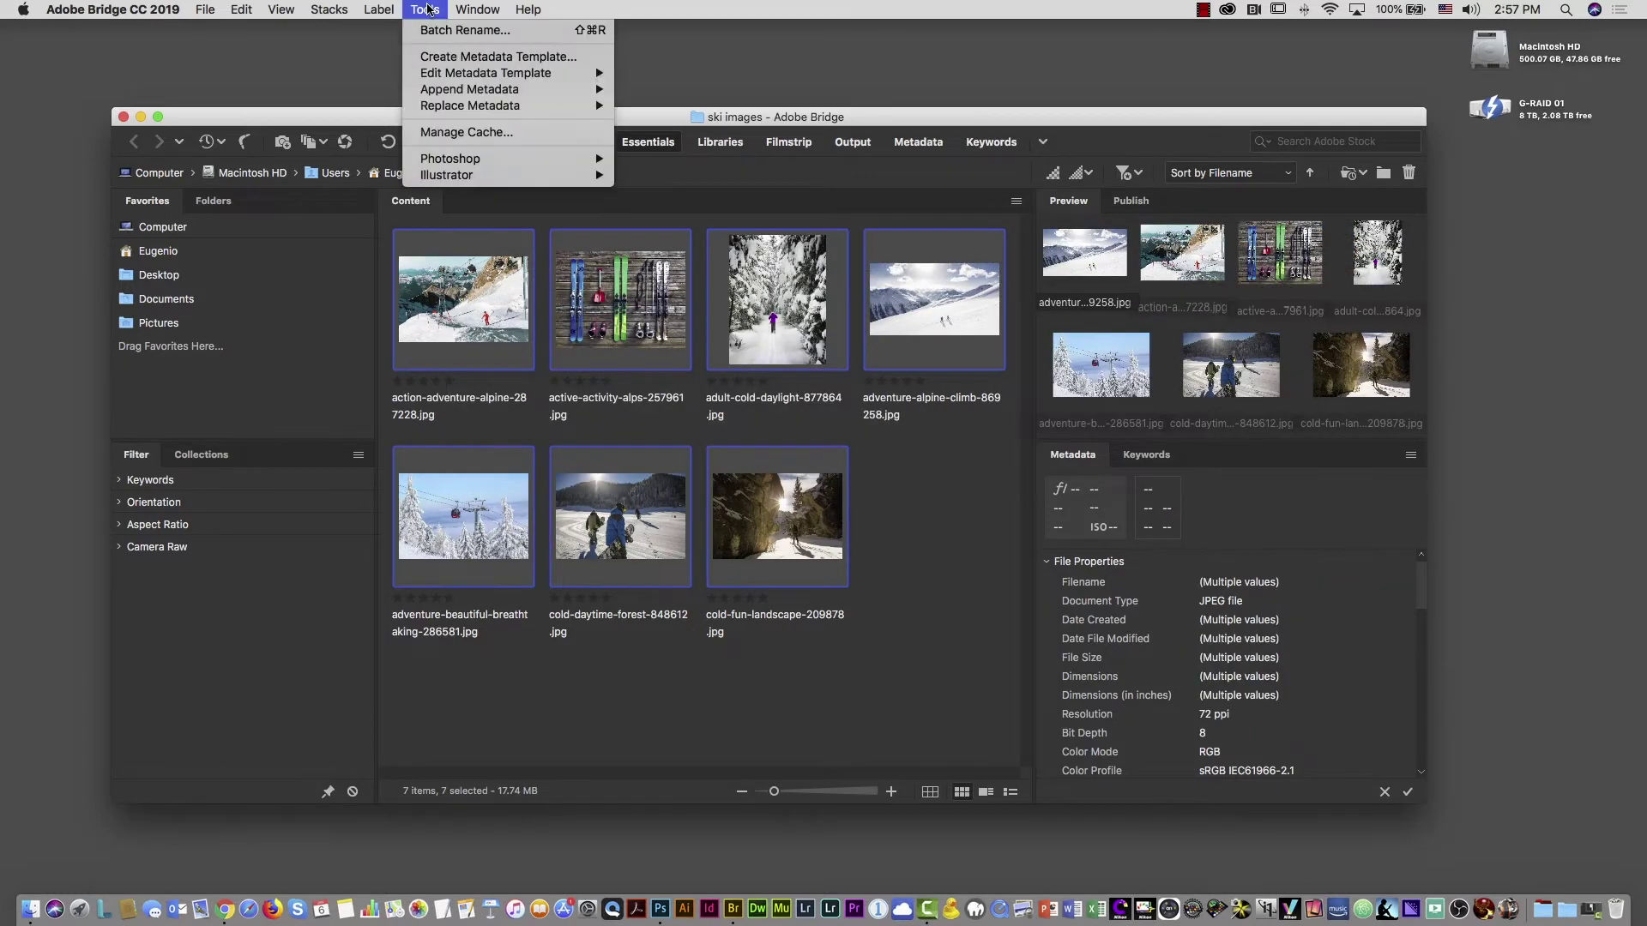
left_click(476, 31)
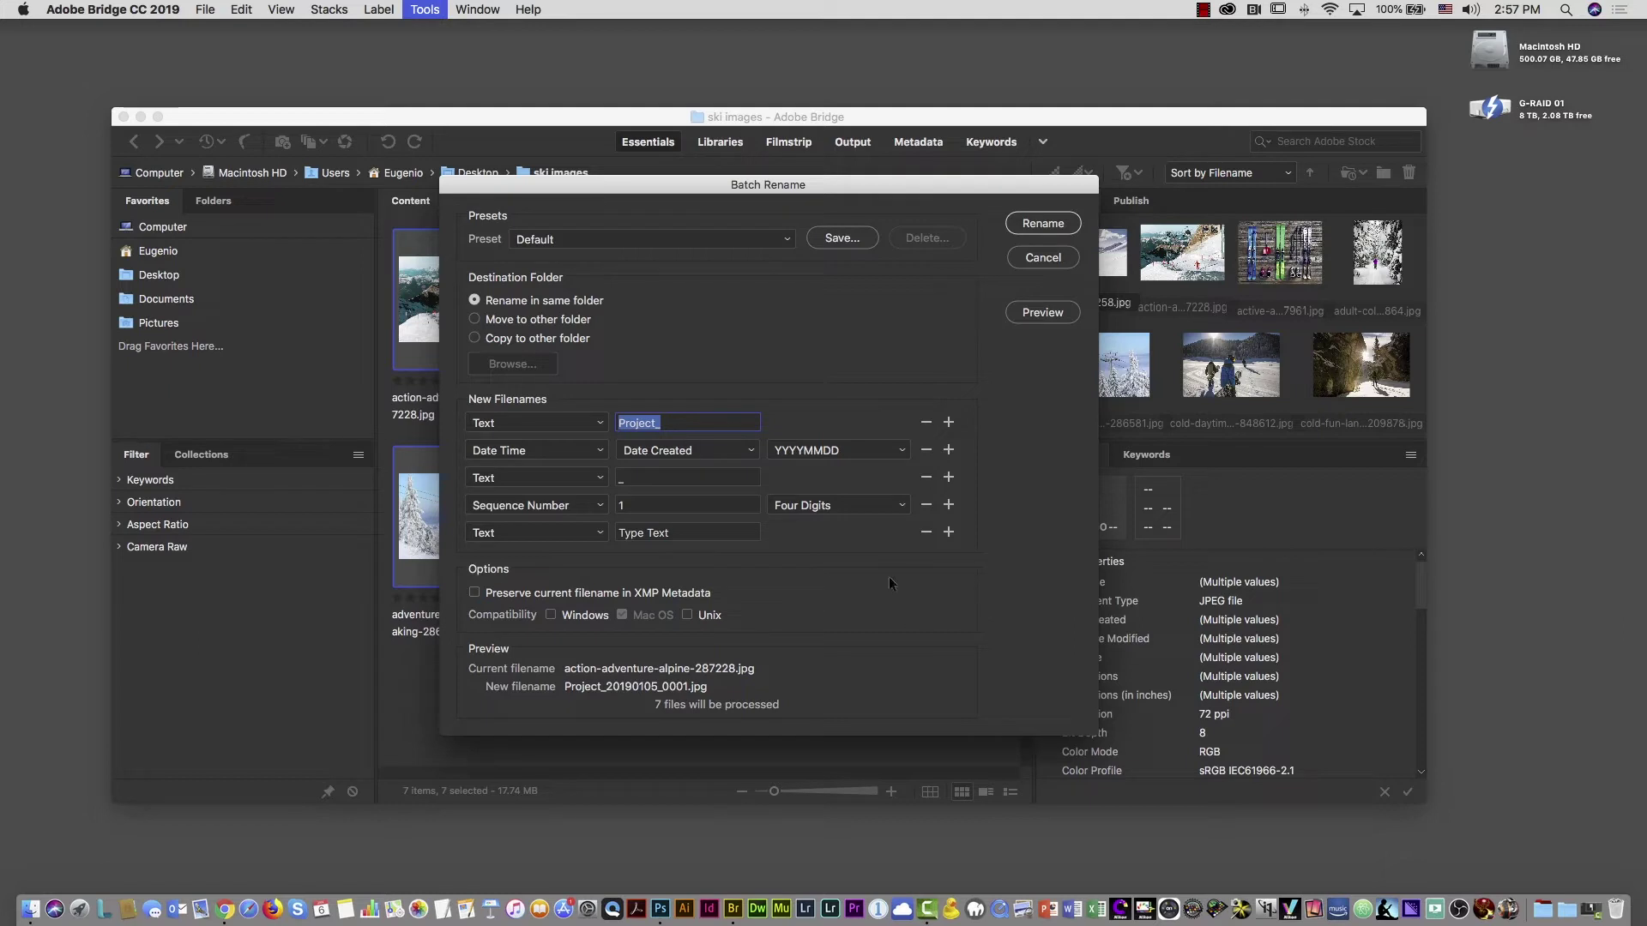
left_click(926, 478)
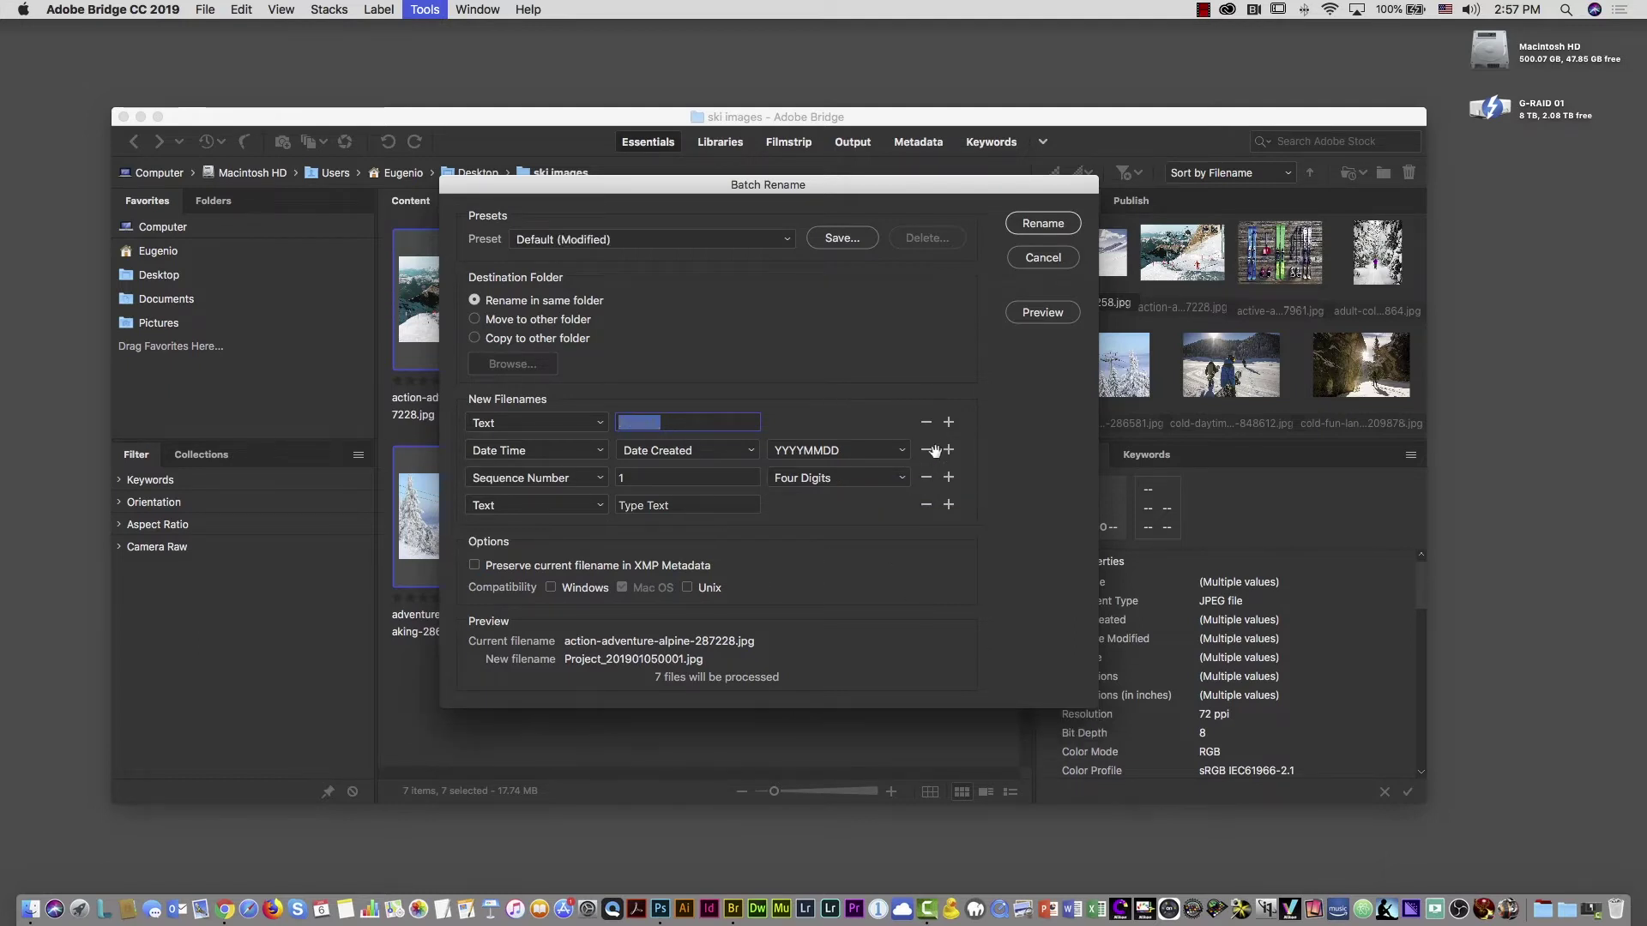
left_click(927, 452)
Rename the selected images with the text Ski_ followed by a two-digit sequence number starting at 1, without the extra text part
left_click(638, 423)
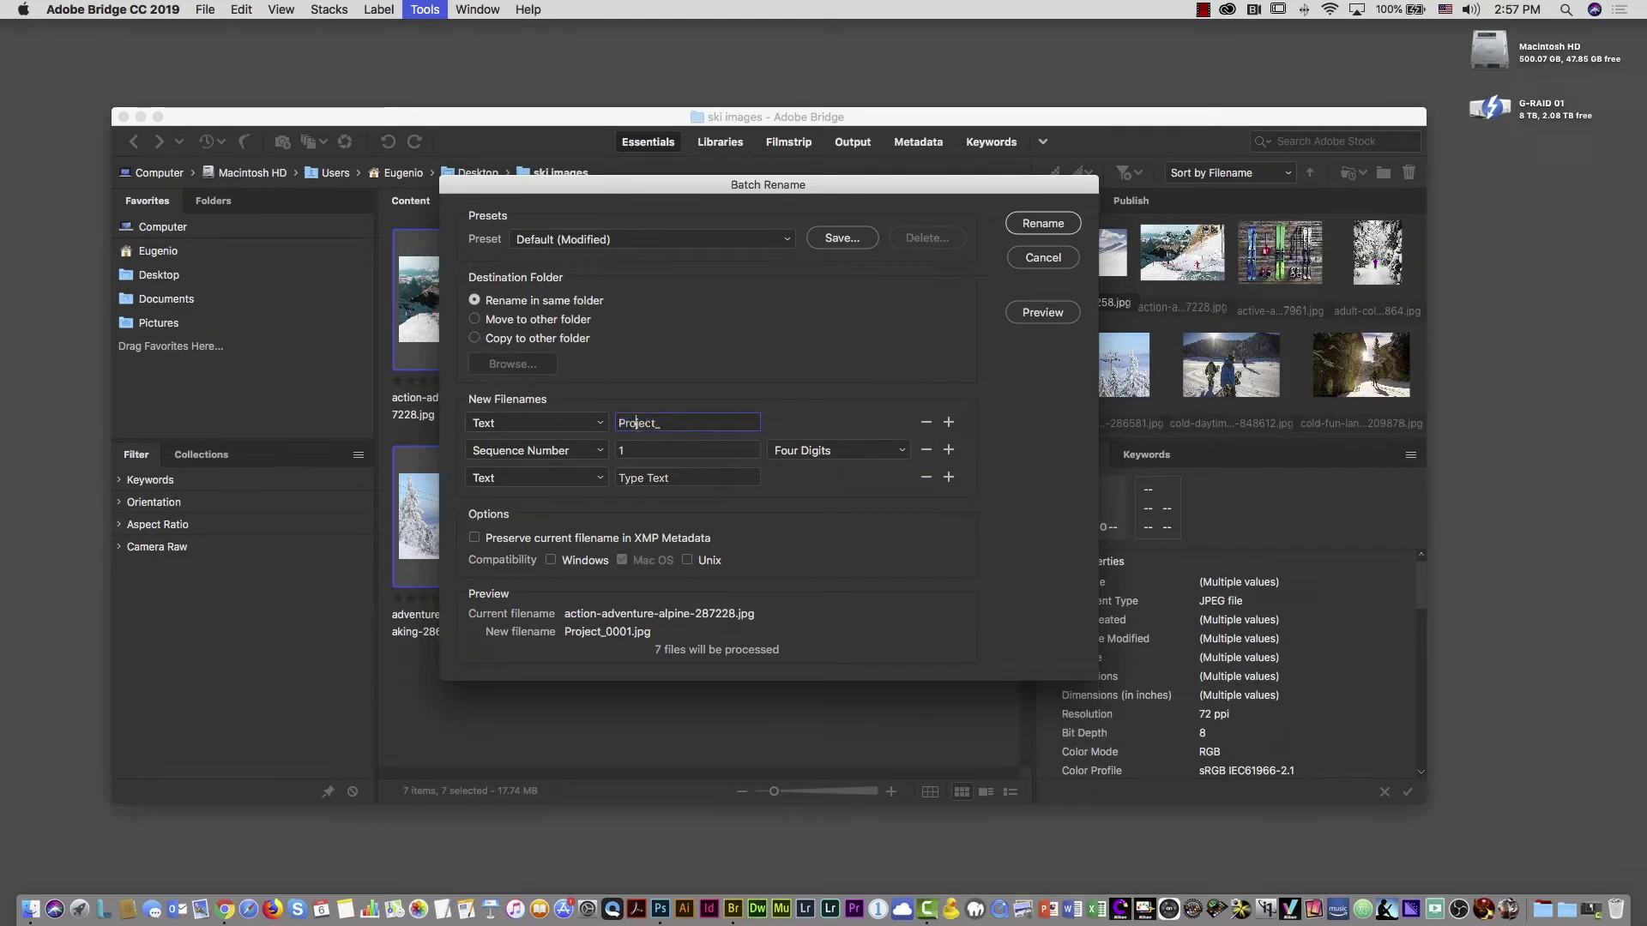
left_click_drag(660, 423, 594, 426)
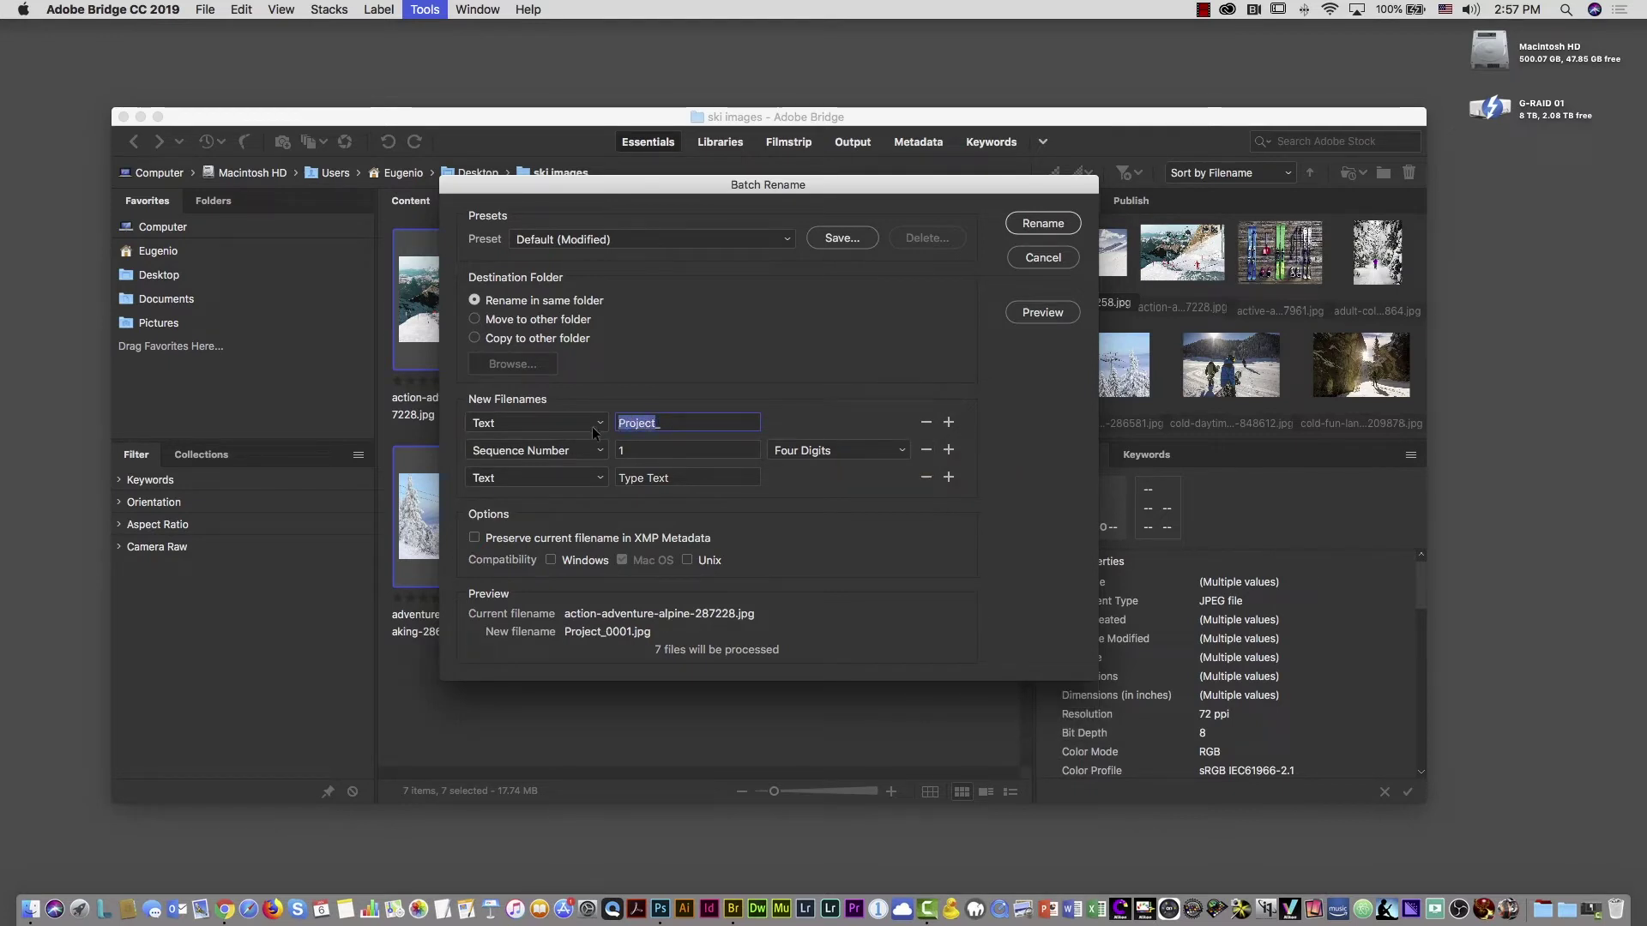
type("Ski_")
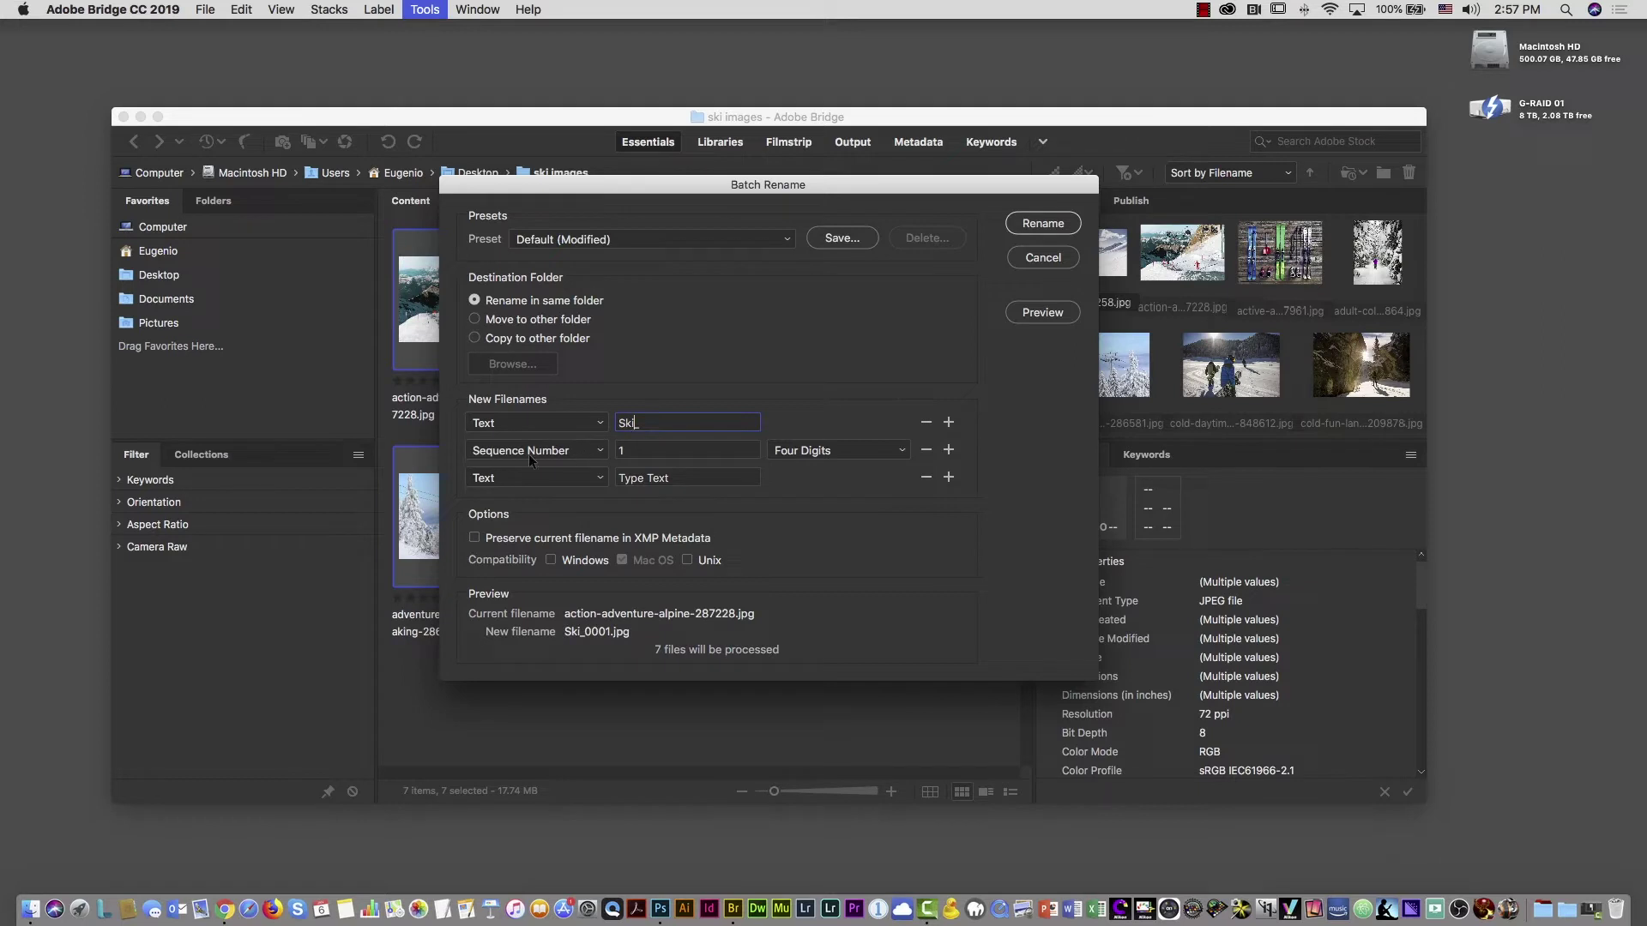
left_click(811, 450)
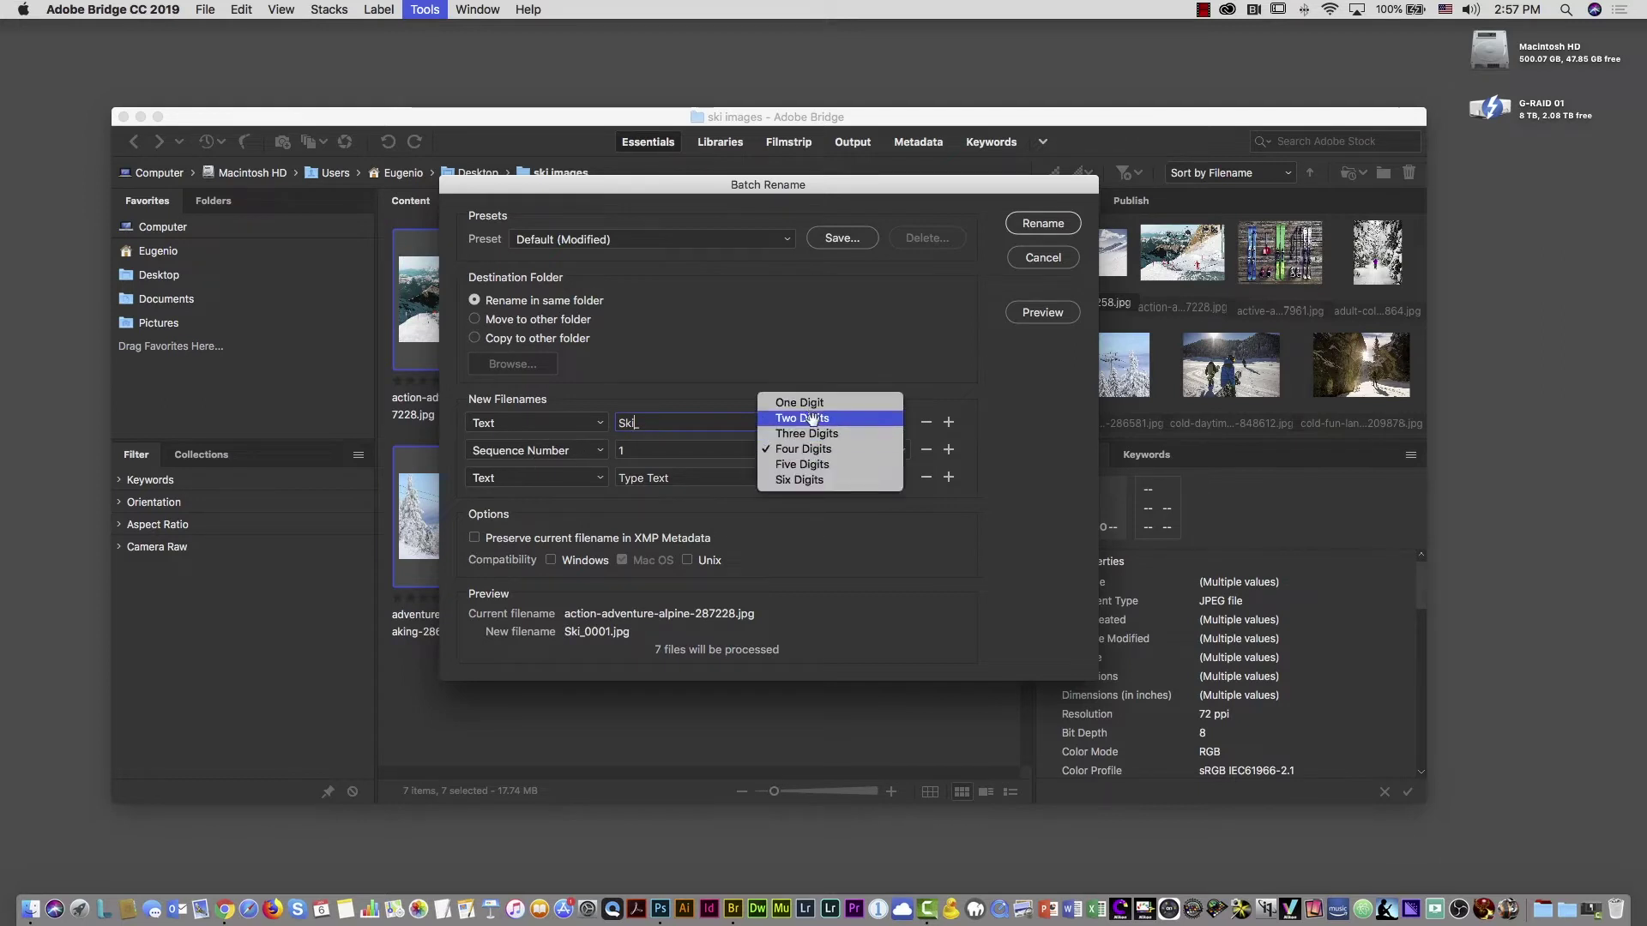
left_click(814, 418)
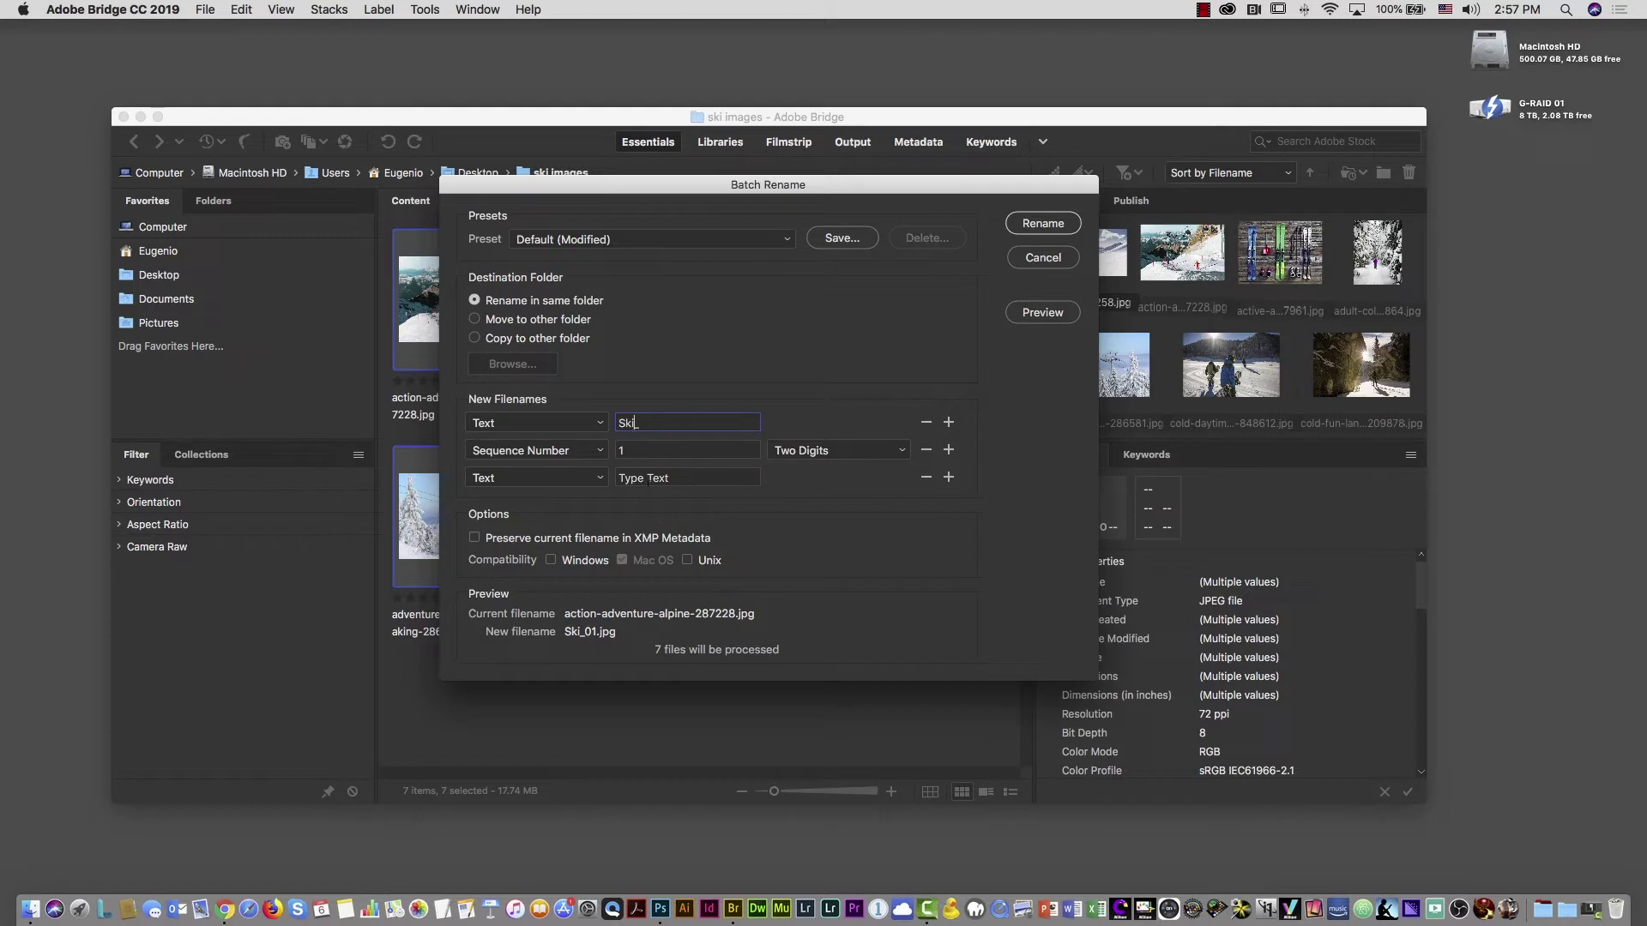
left_click(927, 478)
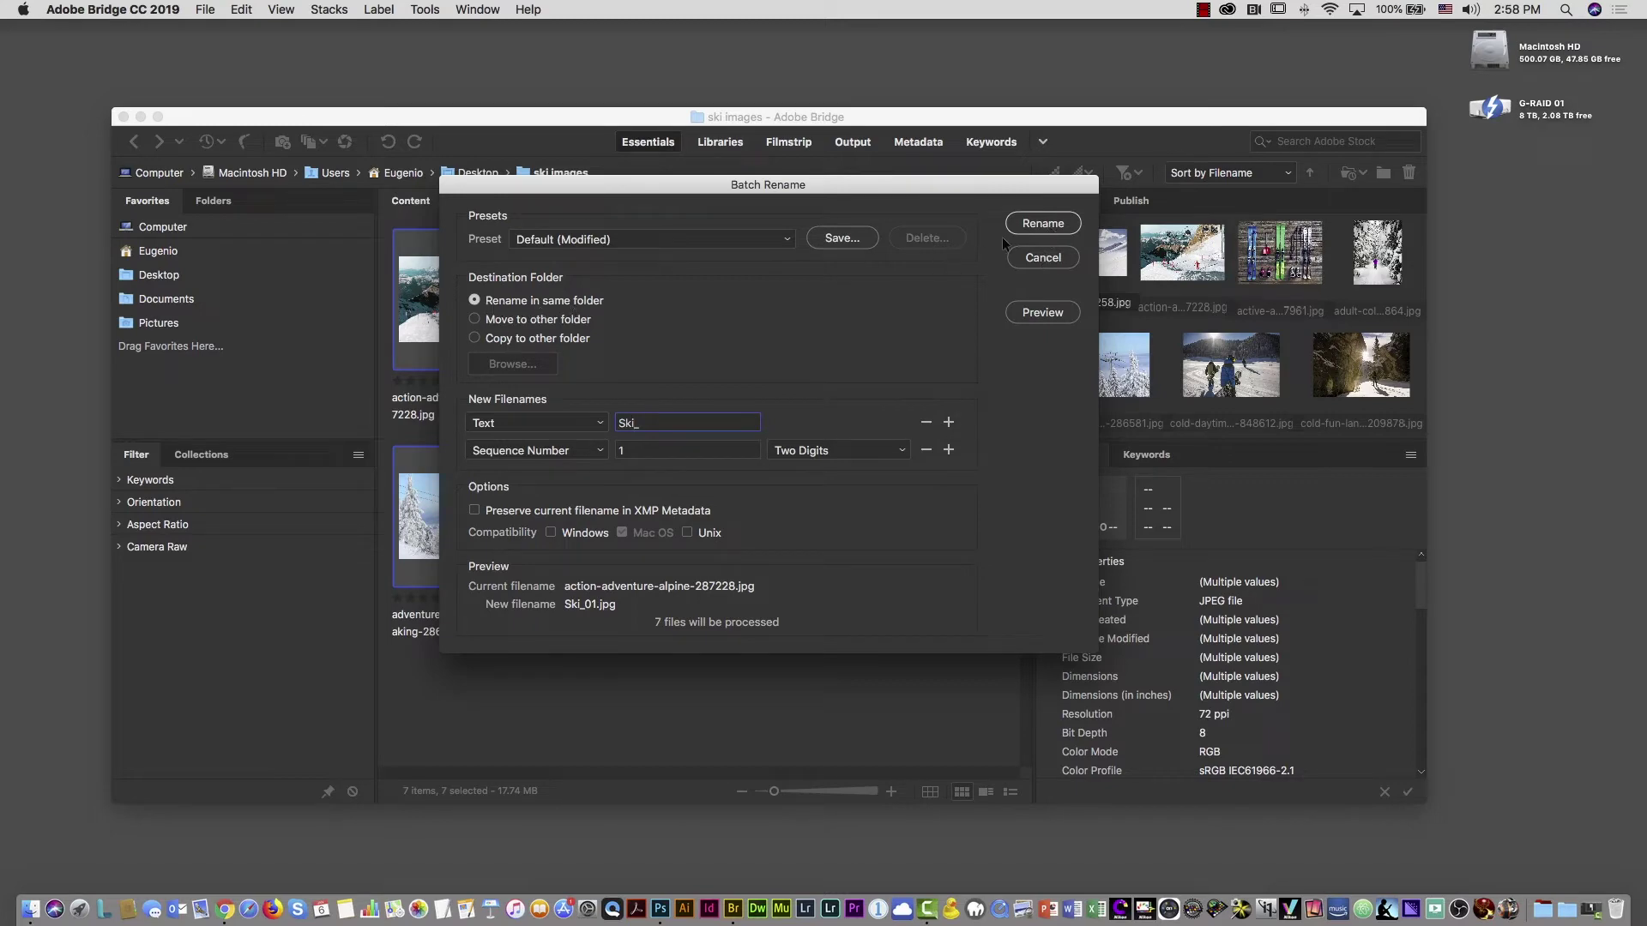
left_click(1026, 223)
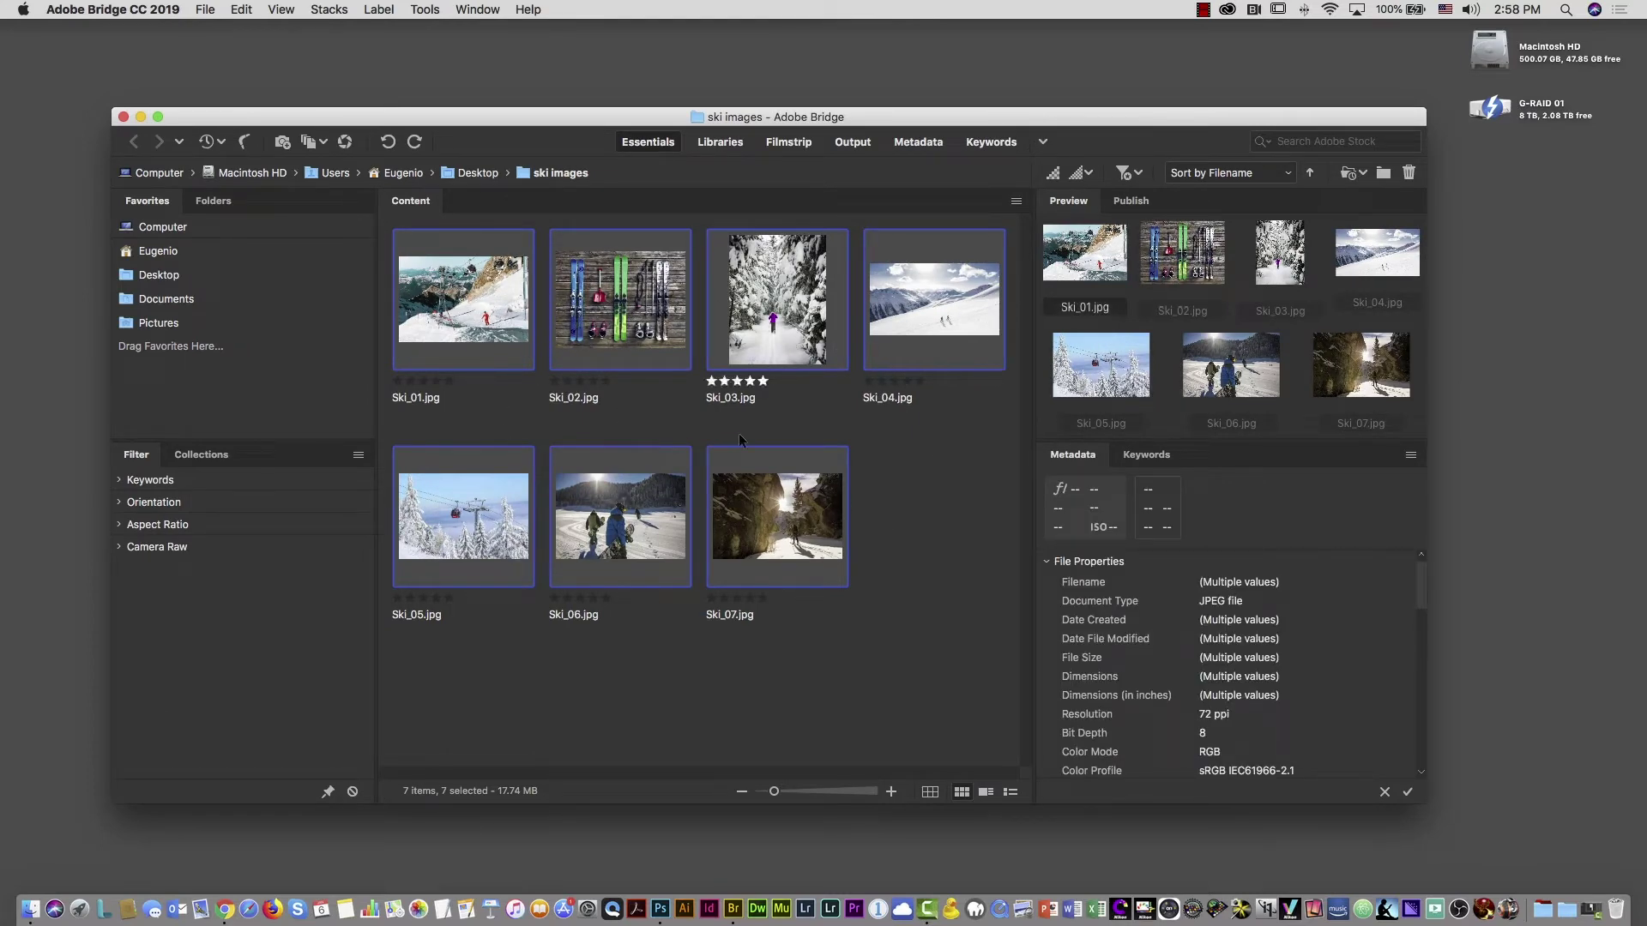
Arrange the Bridge window over the Photoshop wireframe and place Ski_04.jpg from it into the Desktop banner frame
left_click(660, 909)
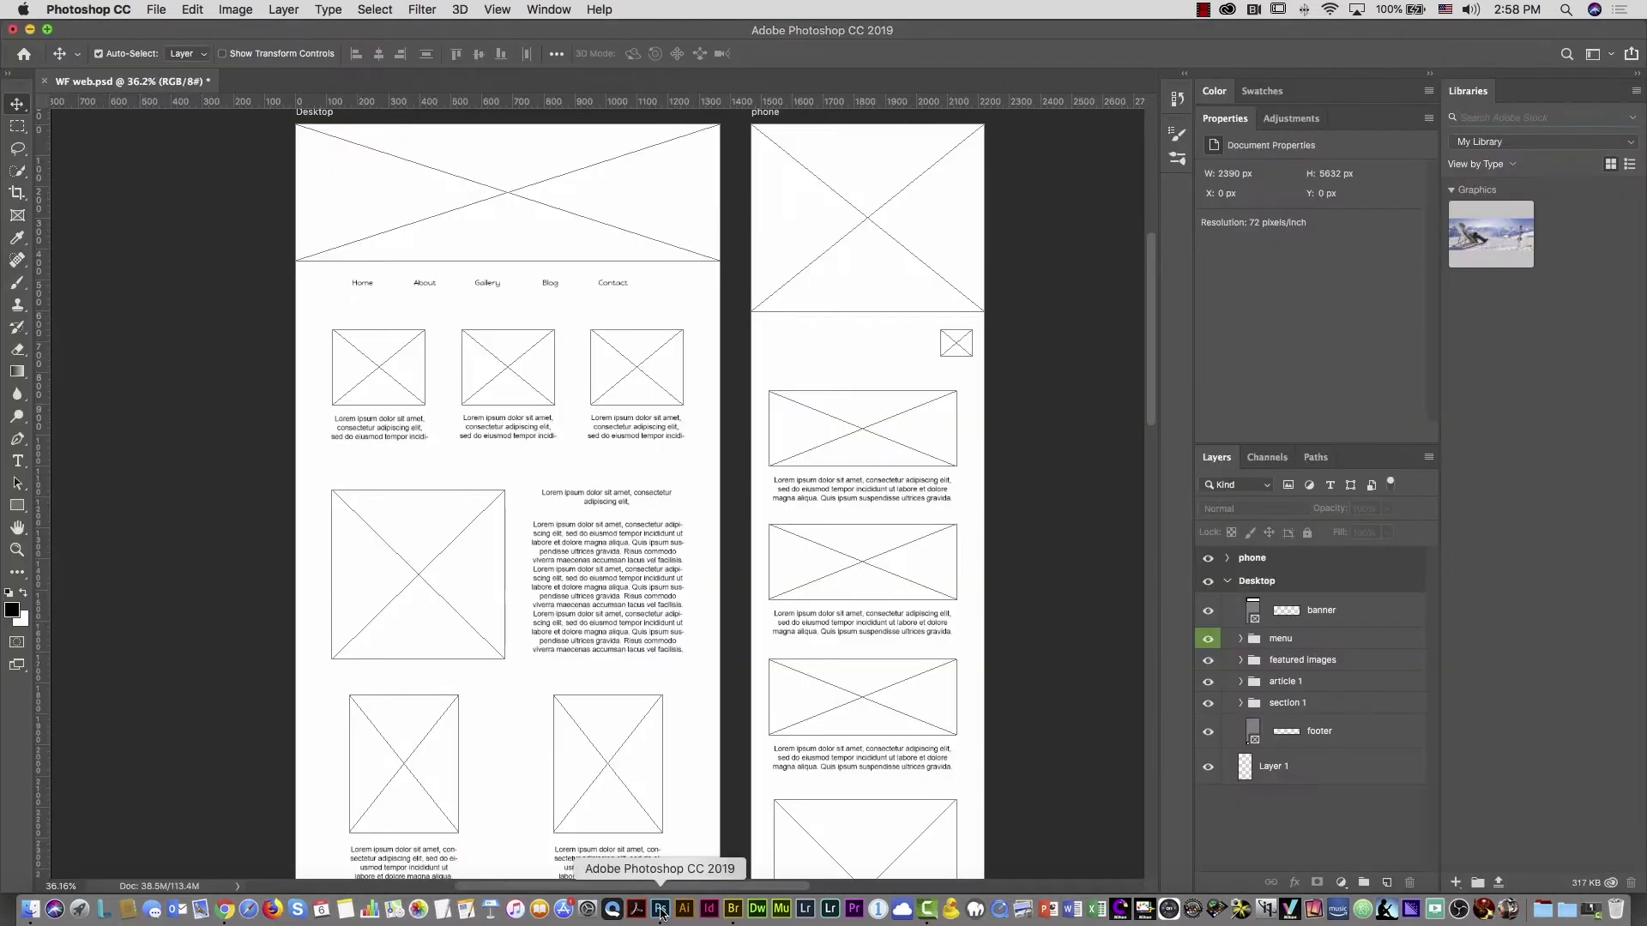
left_click(734, 909)
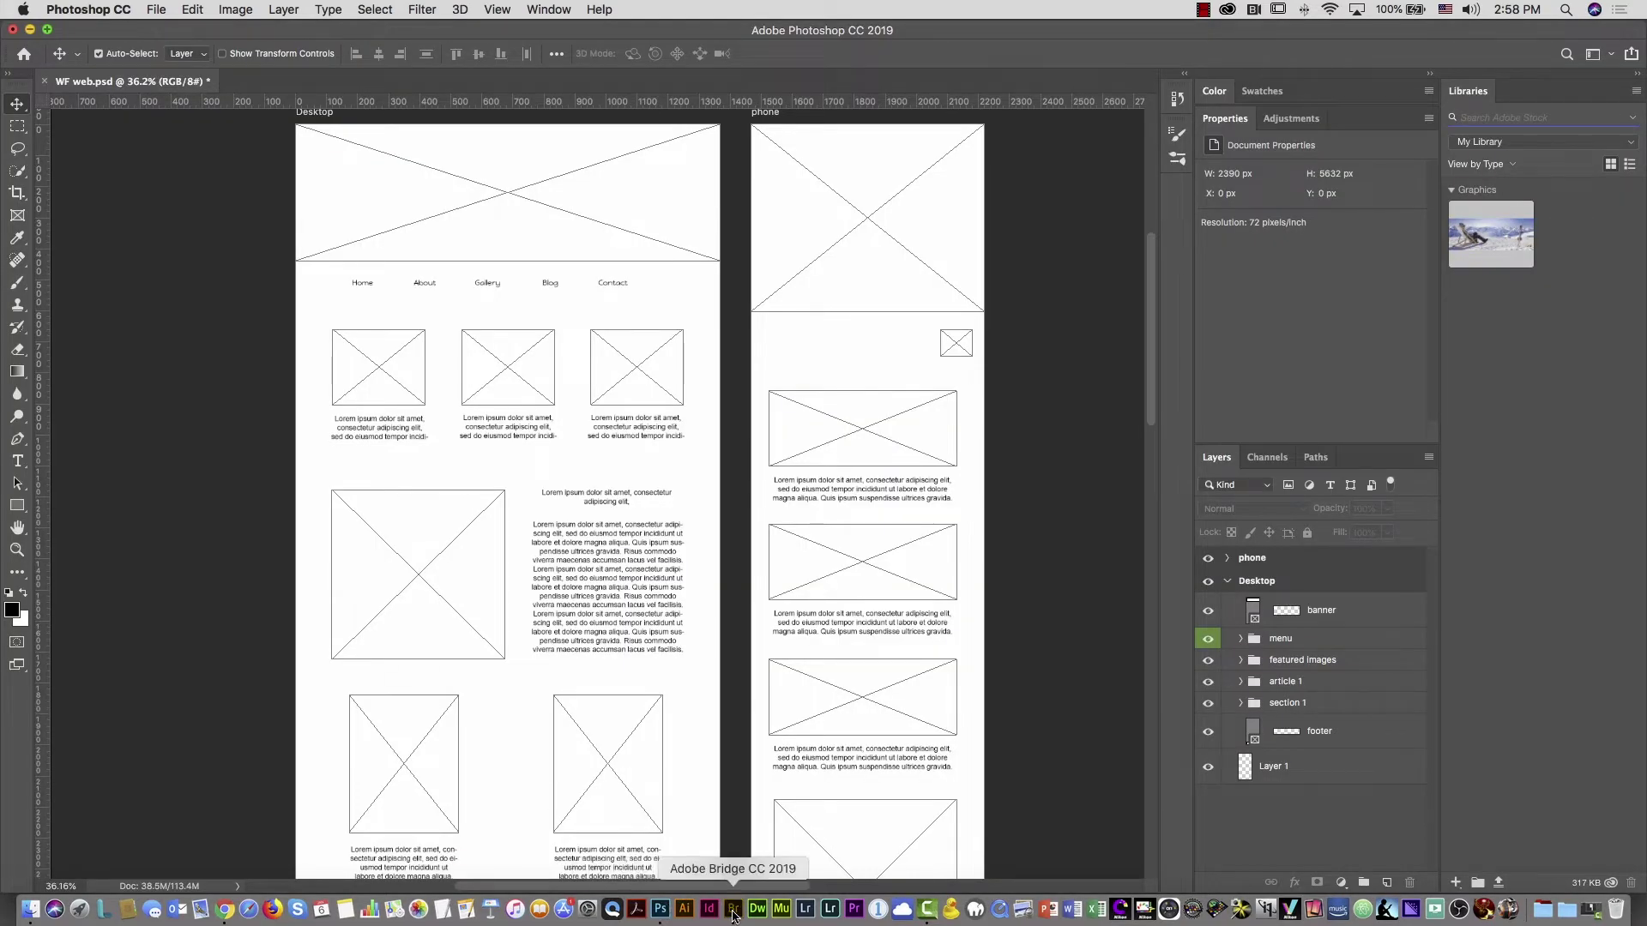
left_click_drag(495, 124, 1036, 374)
left_click(1489, 748)
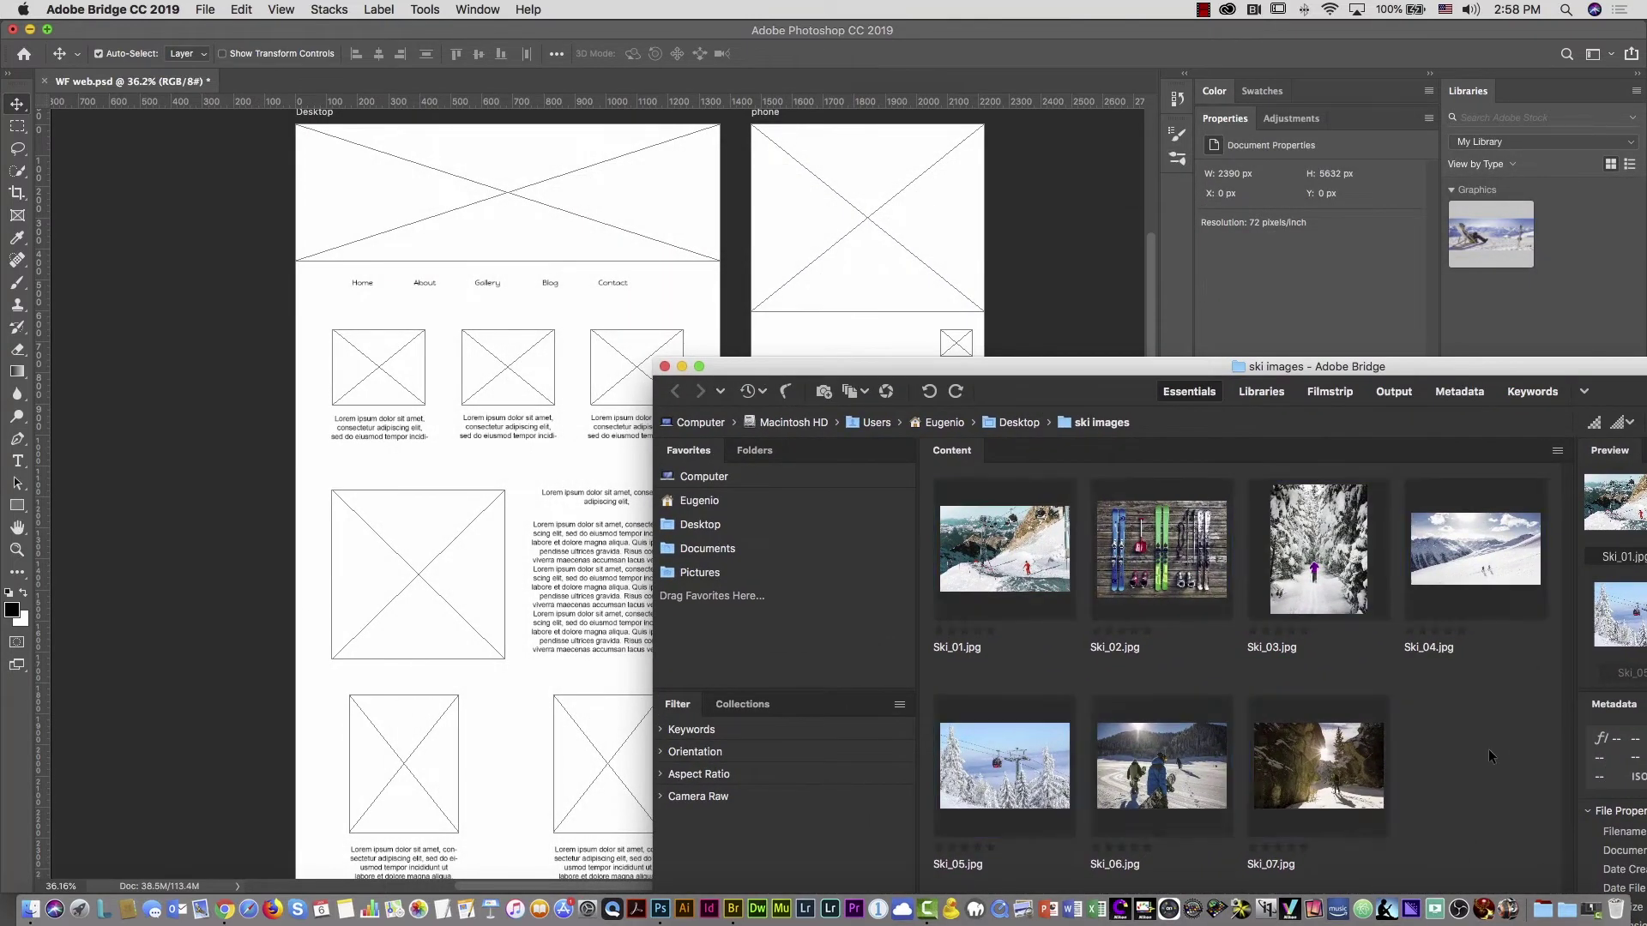
left_click(1469, 553)
left_click_drag(1468, 551, 494, 177)
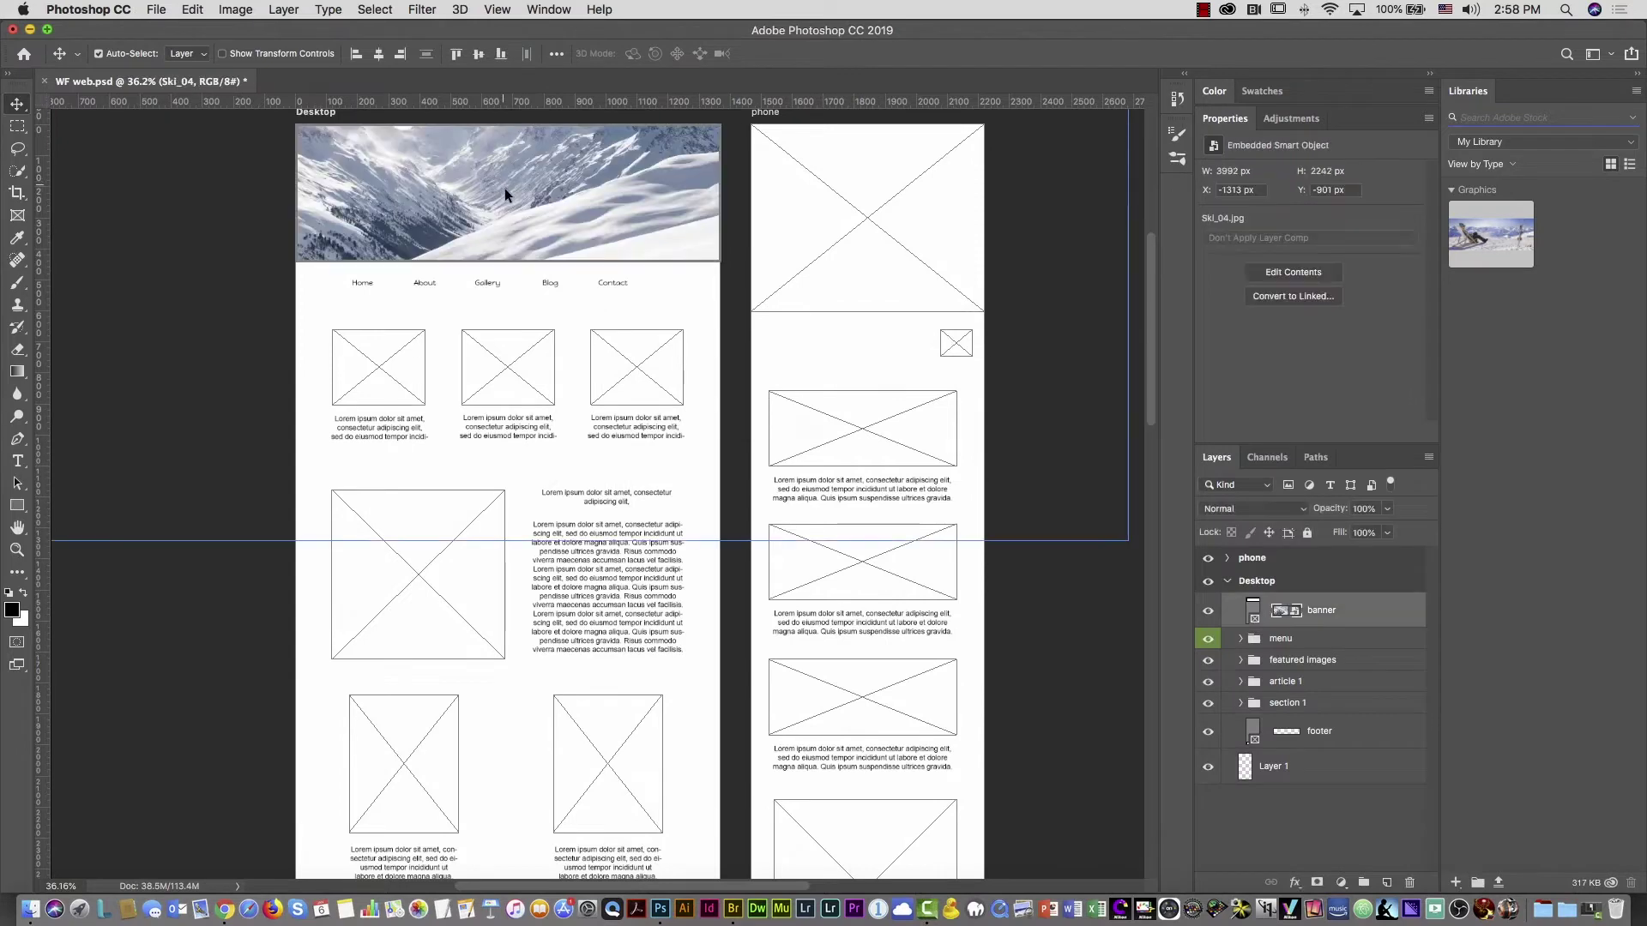
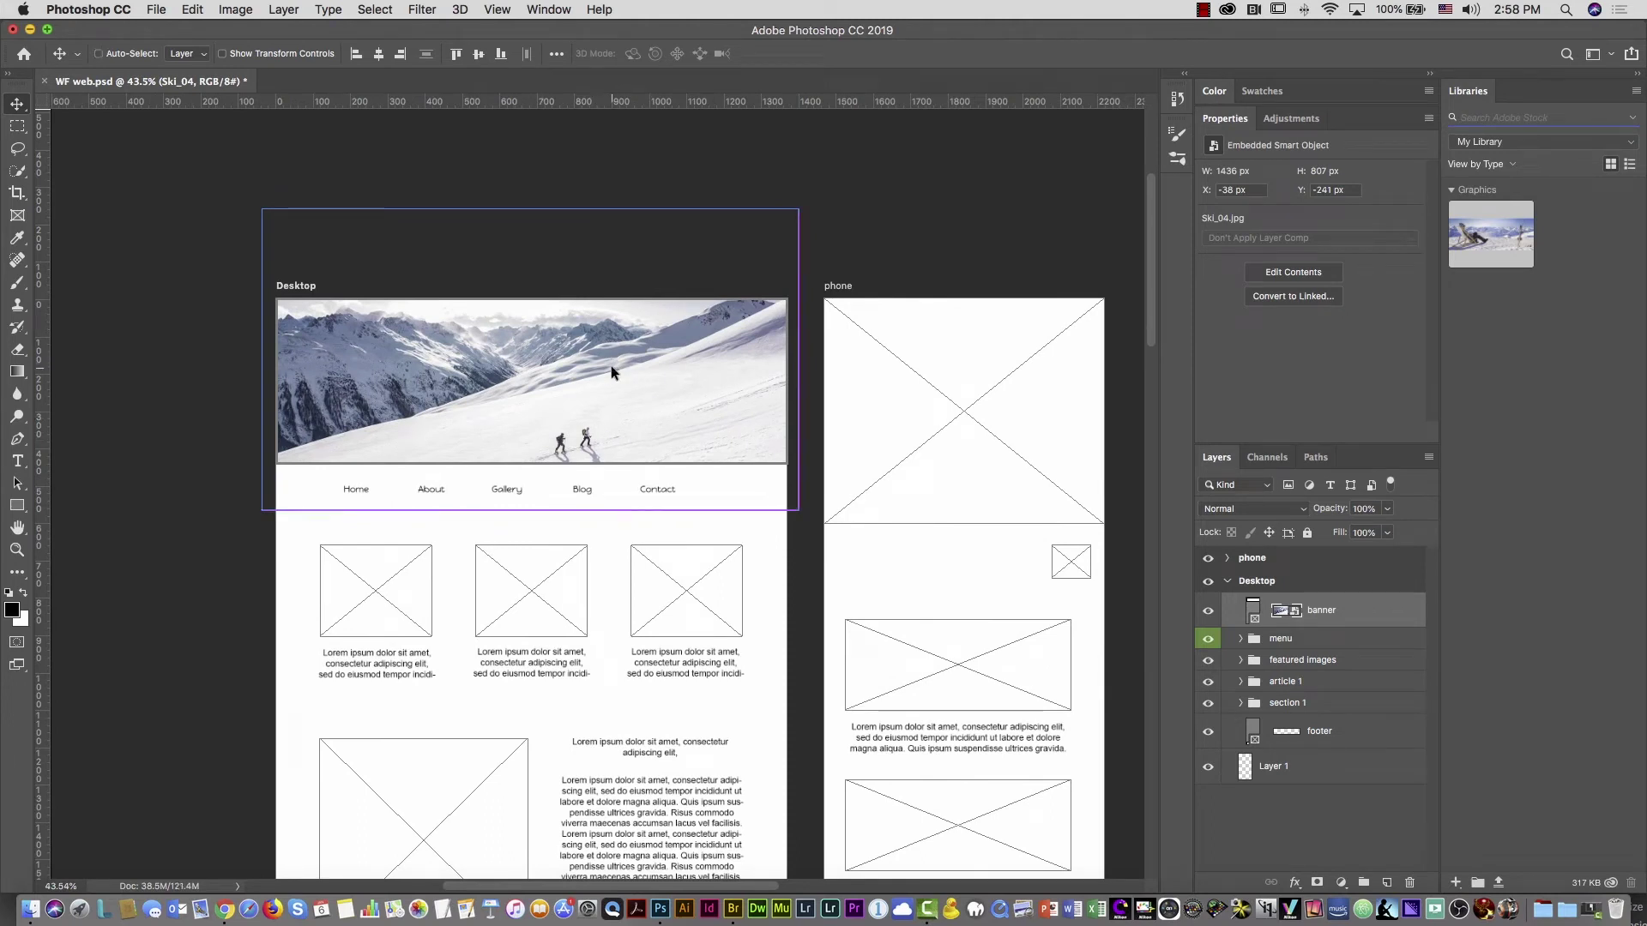
Select the Desktop banner frame and enable Resize Image During Place in Photoshop's general preferences
left_click(858, 343)
left_click(631, 373)
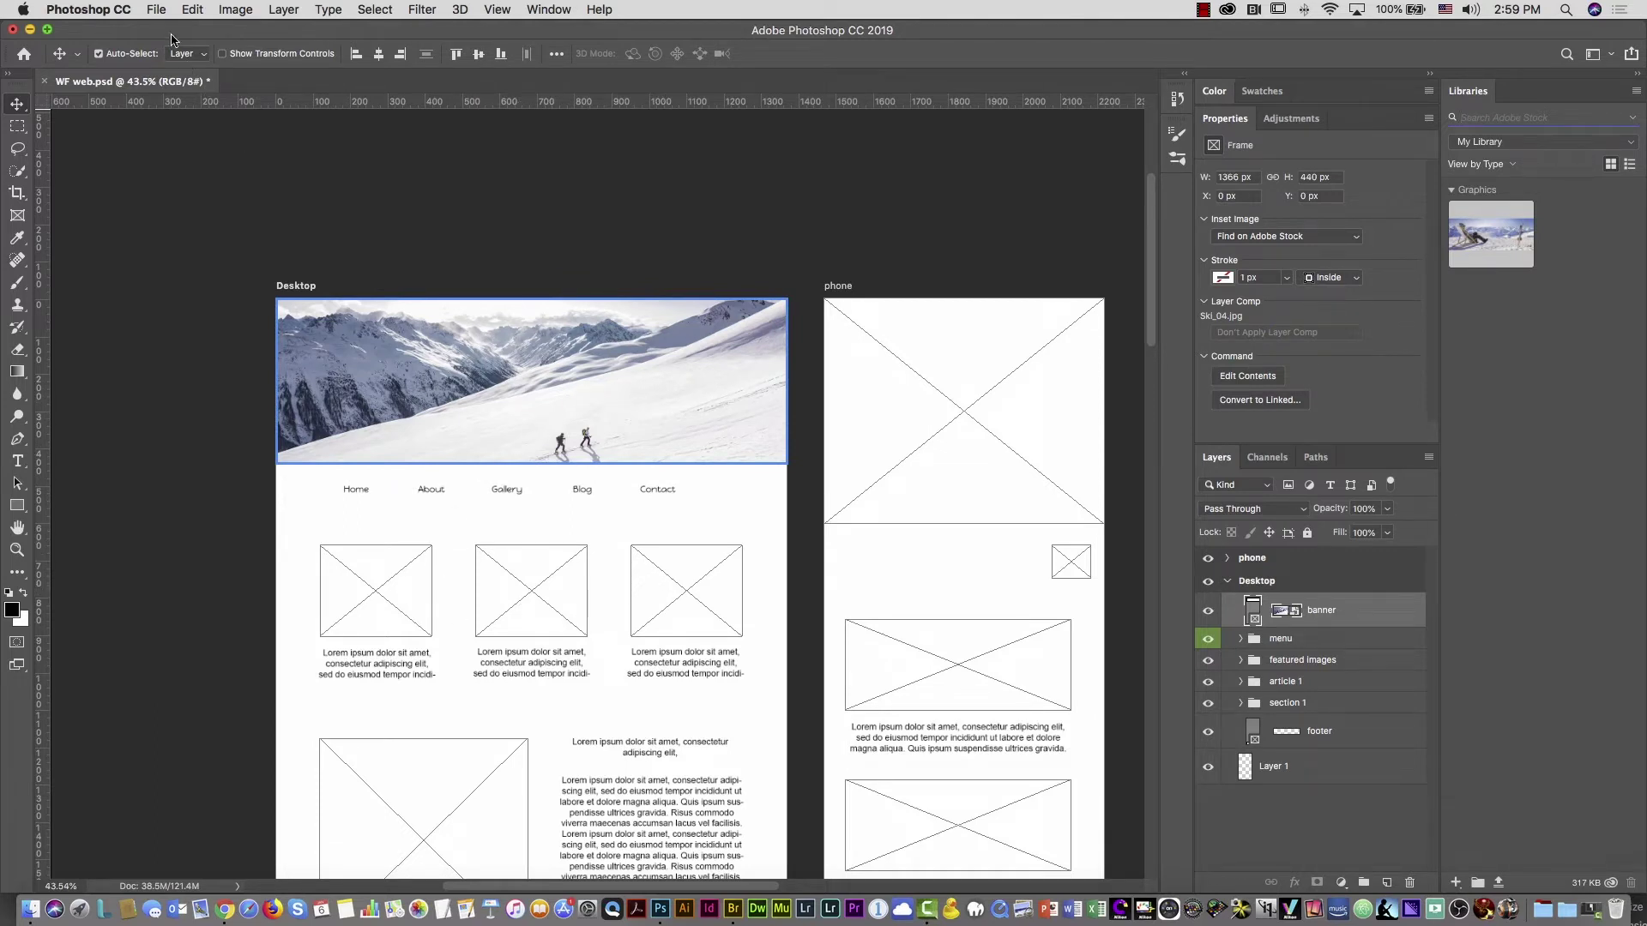
left_click(114, 13)
mouse_move(110, 65)
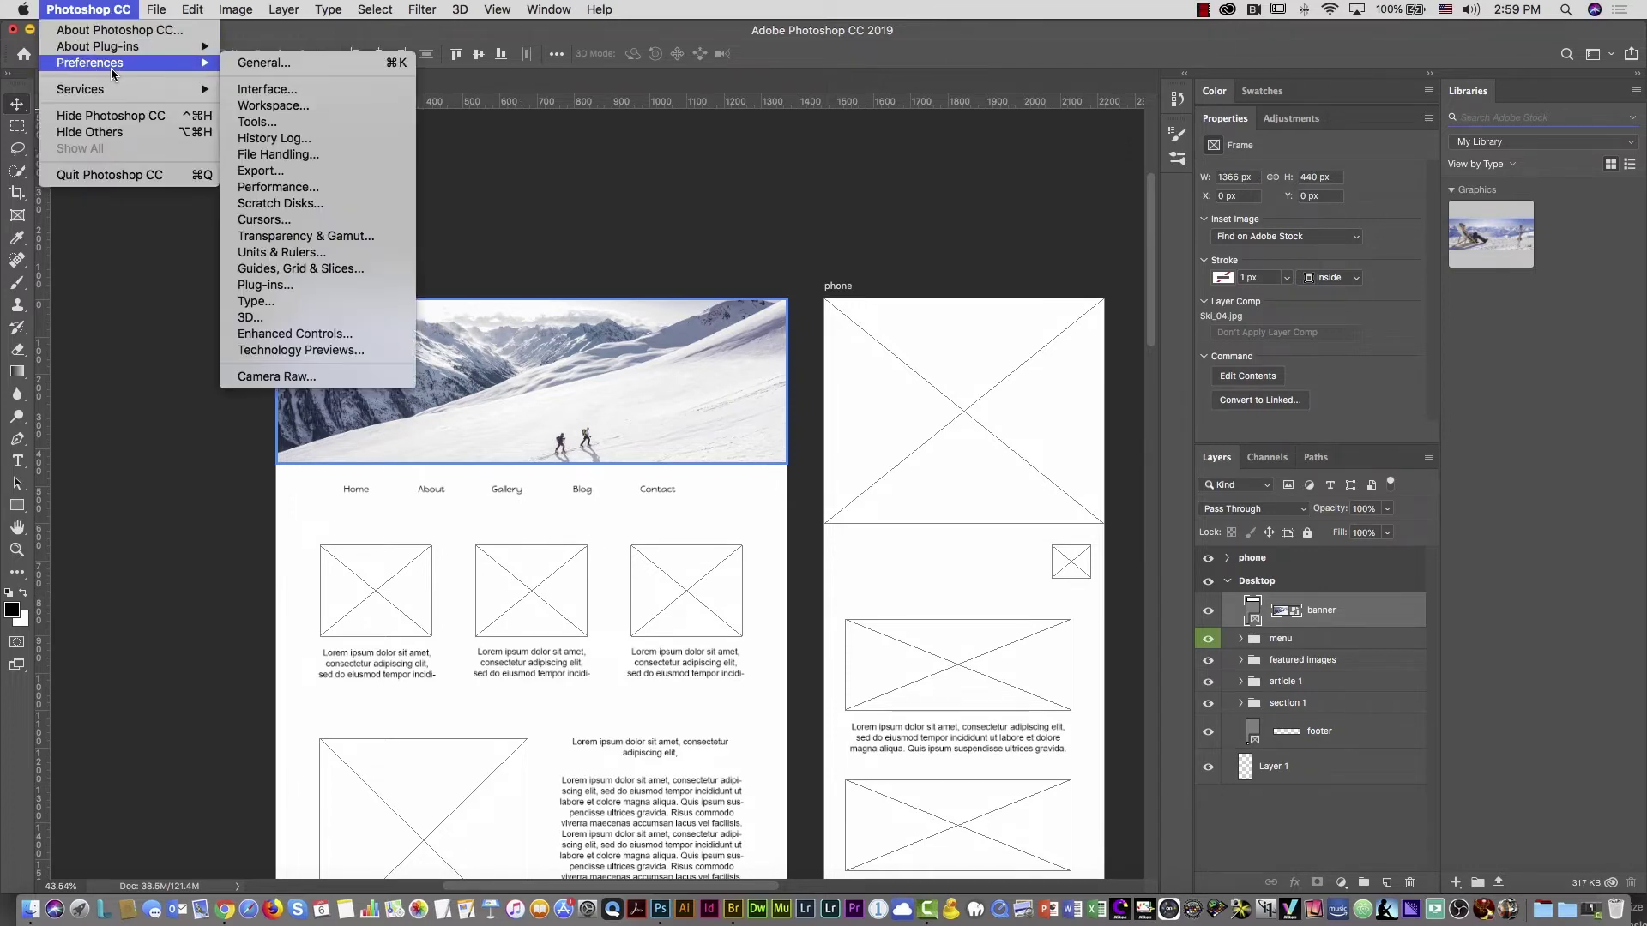
left_click(326, 63)
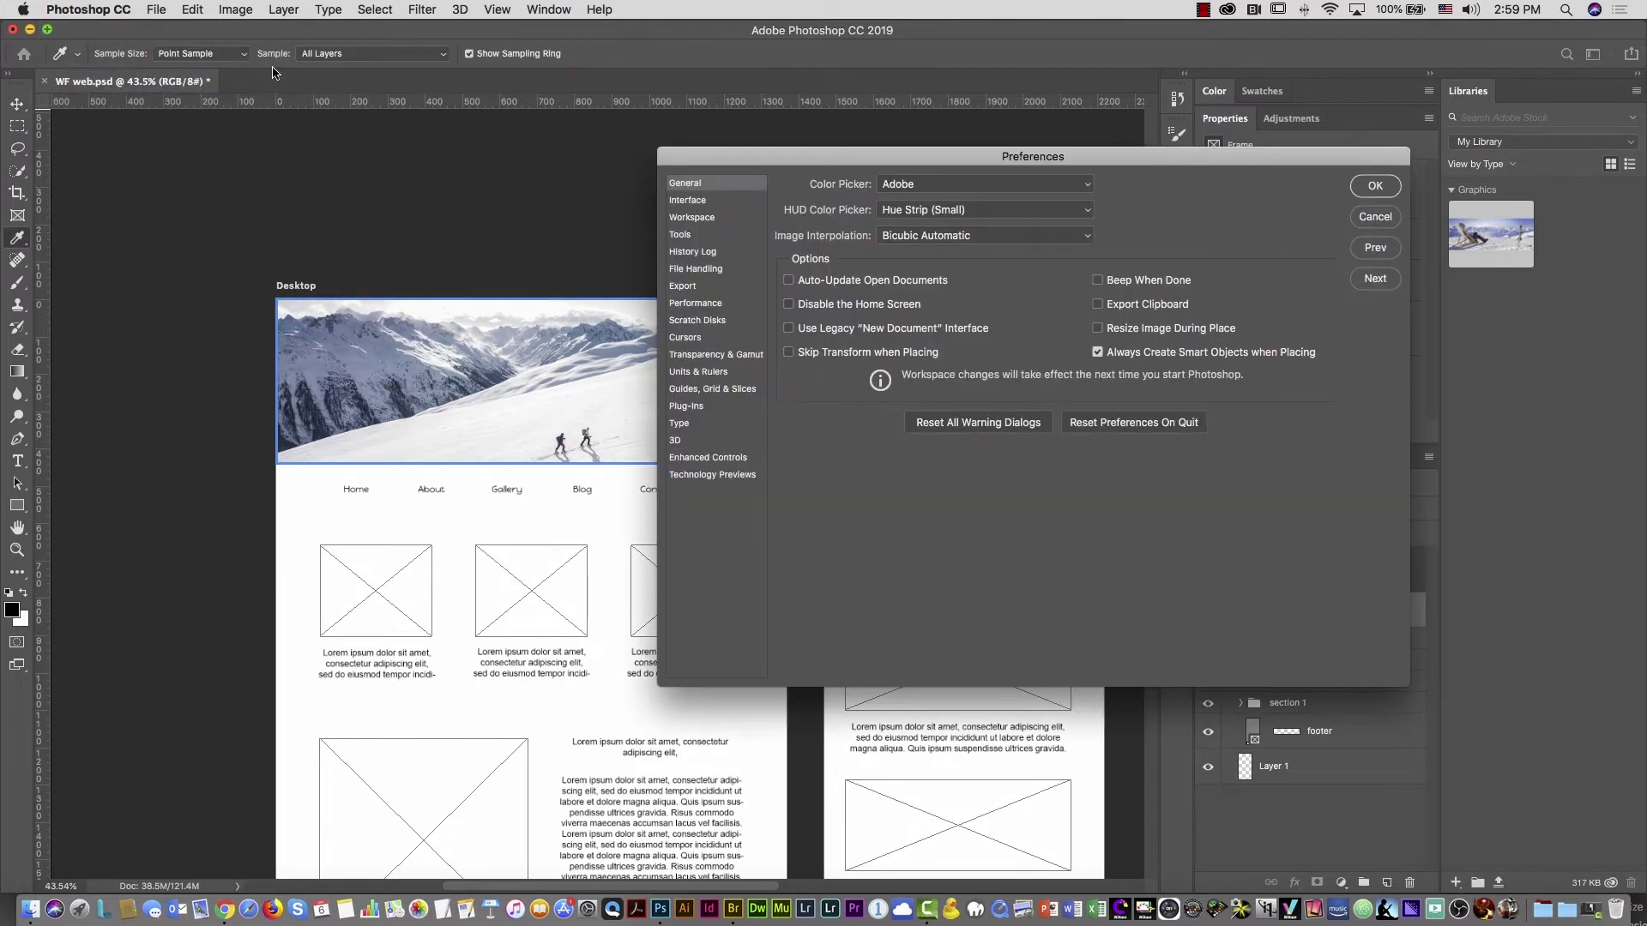
left_click(1143, 330)
left_click(1375, 186)
key("v")
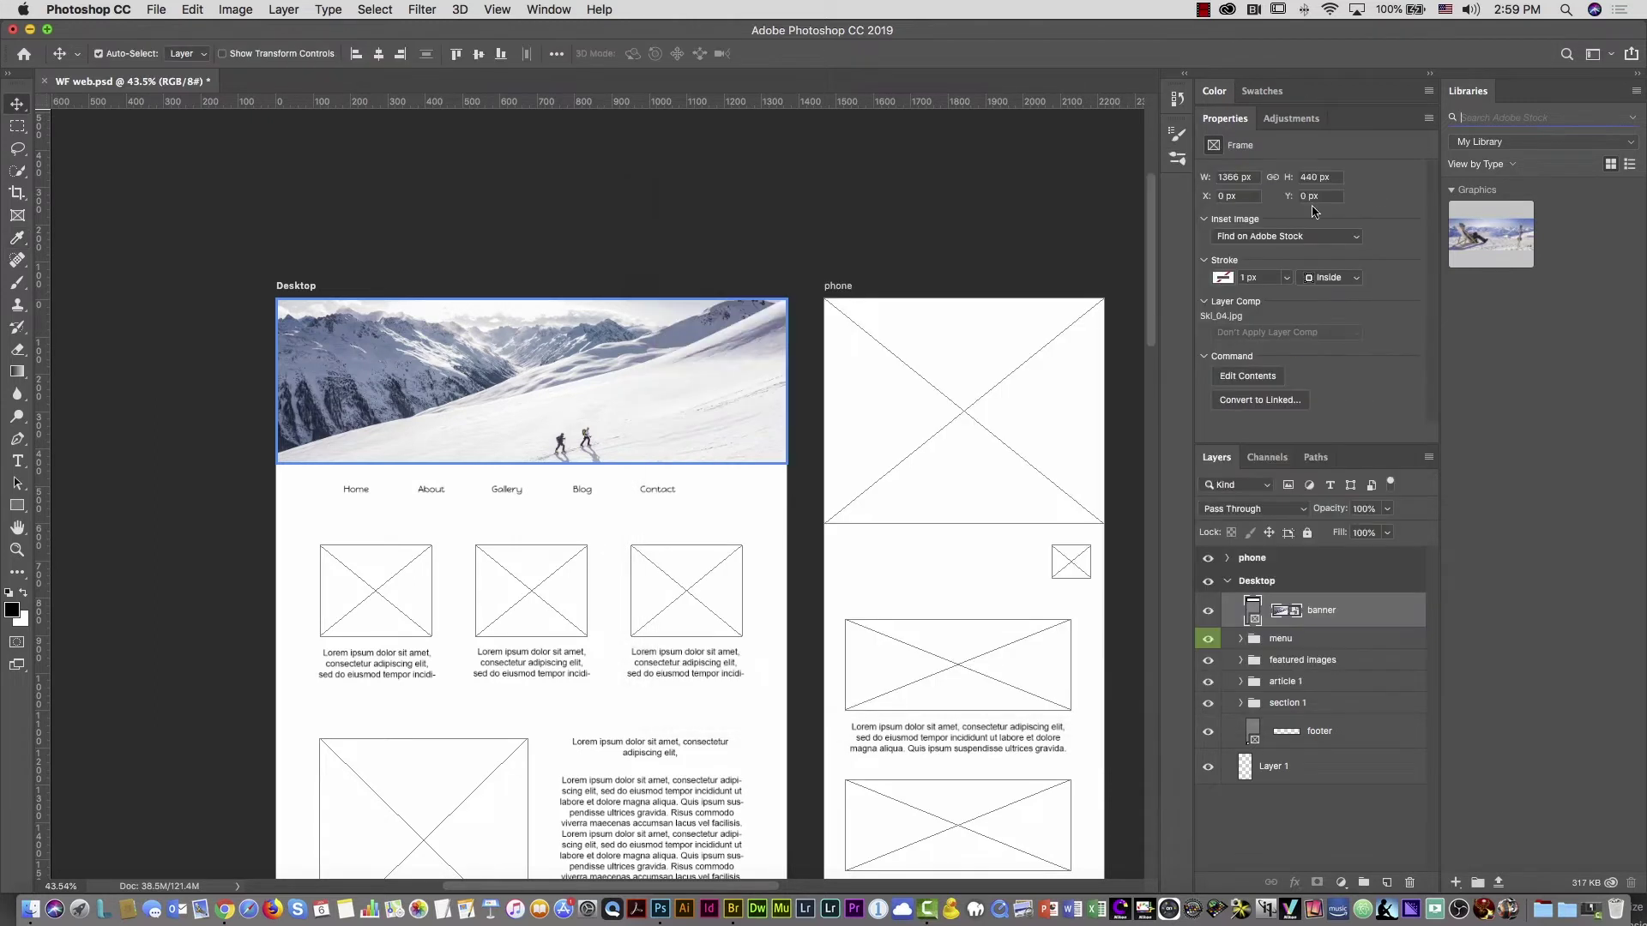
Place Ski_04.jpg from the Adobe Bridge window into the large header frame of the phone artboard
left_click_drag(1033, 250, 796, 245)
key("super+r")
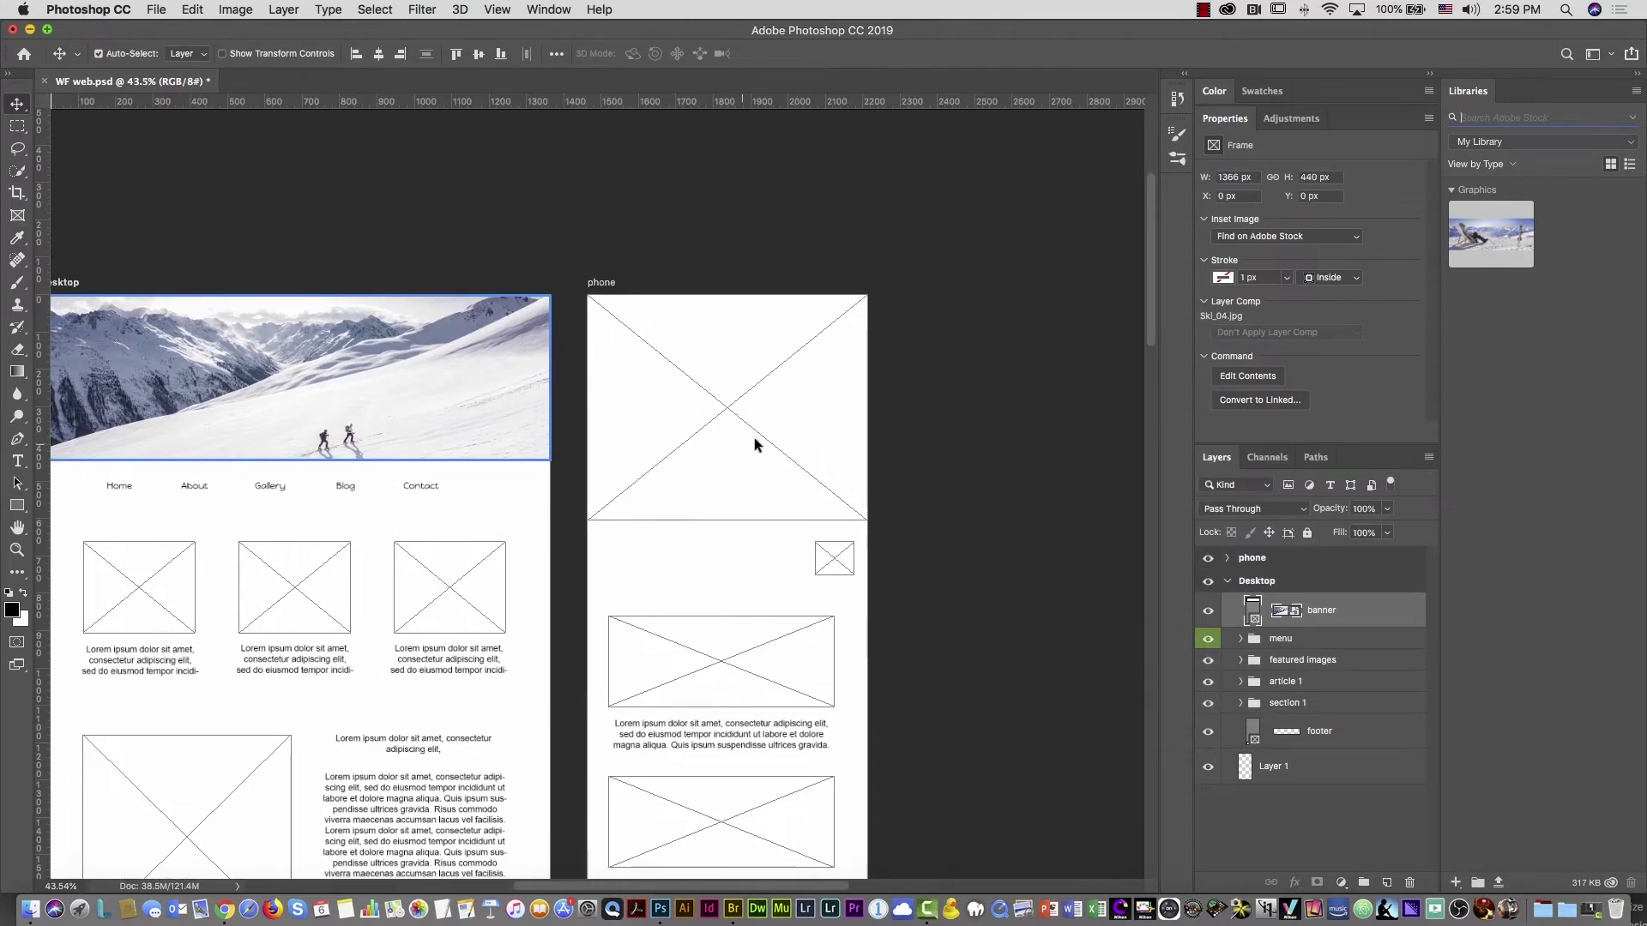
key("super+Tab")
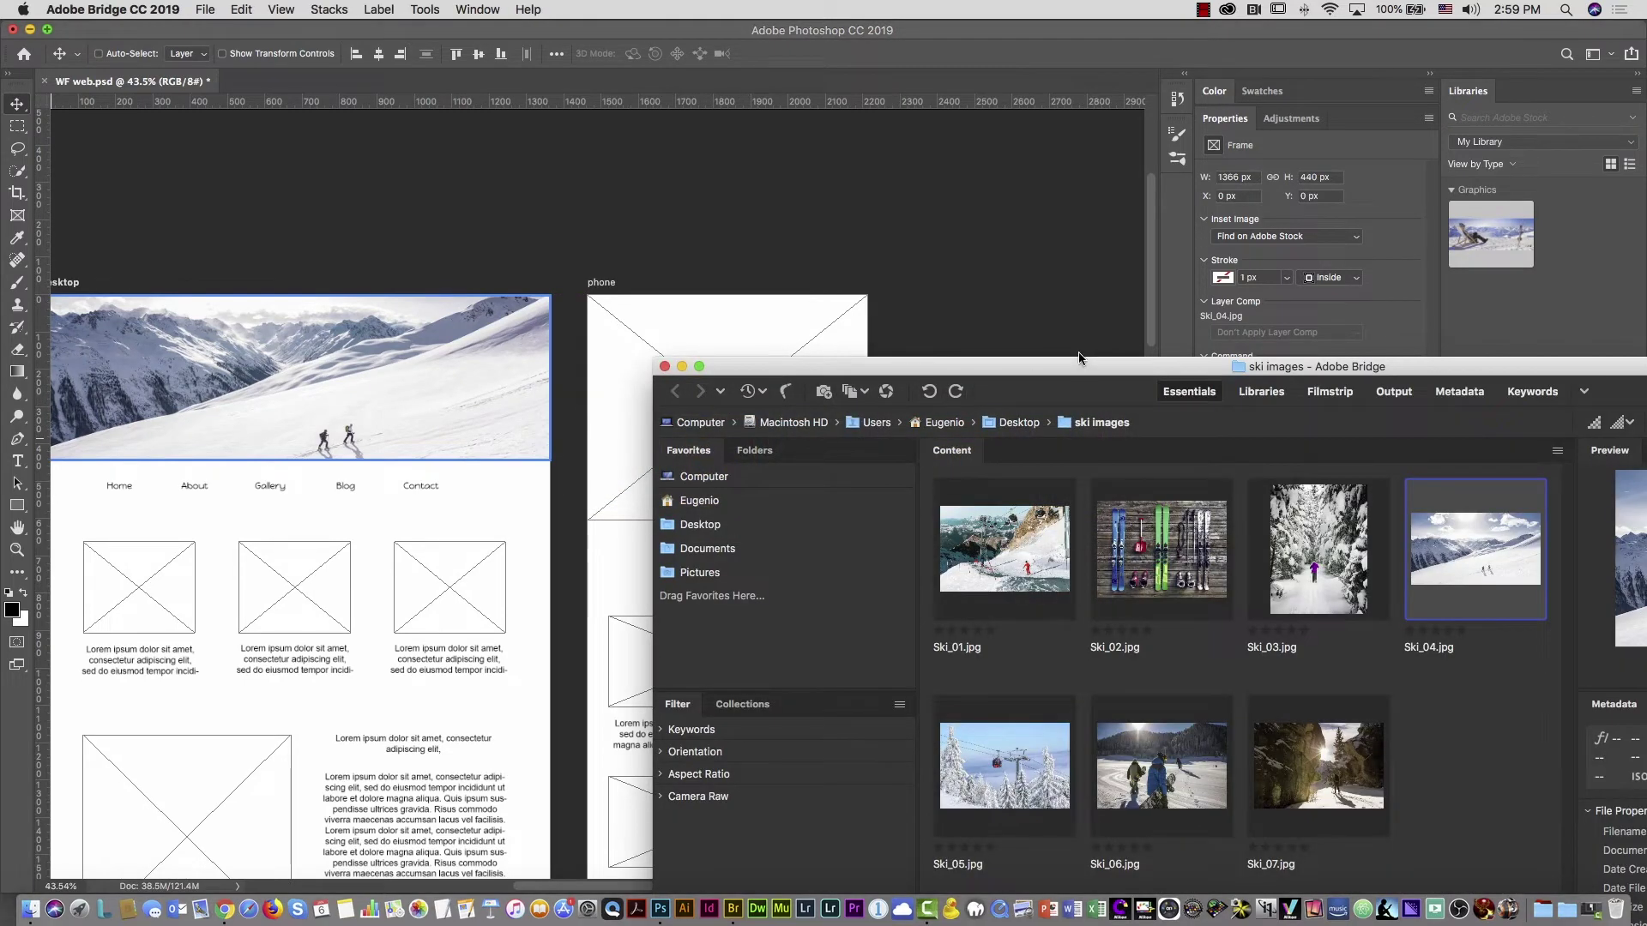
left_click_drag(1079, 359, 918, 517)
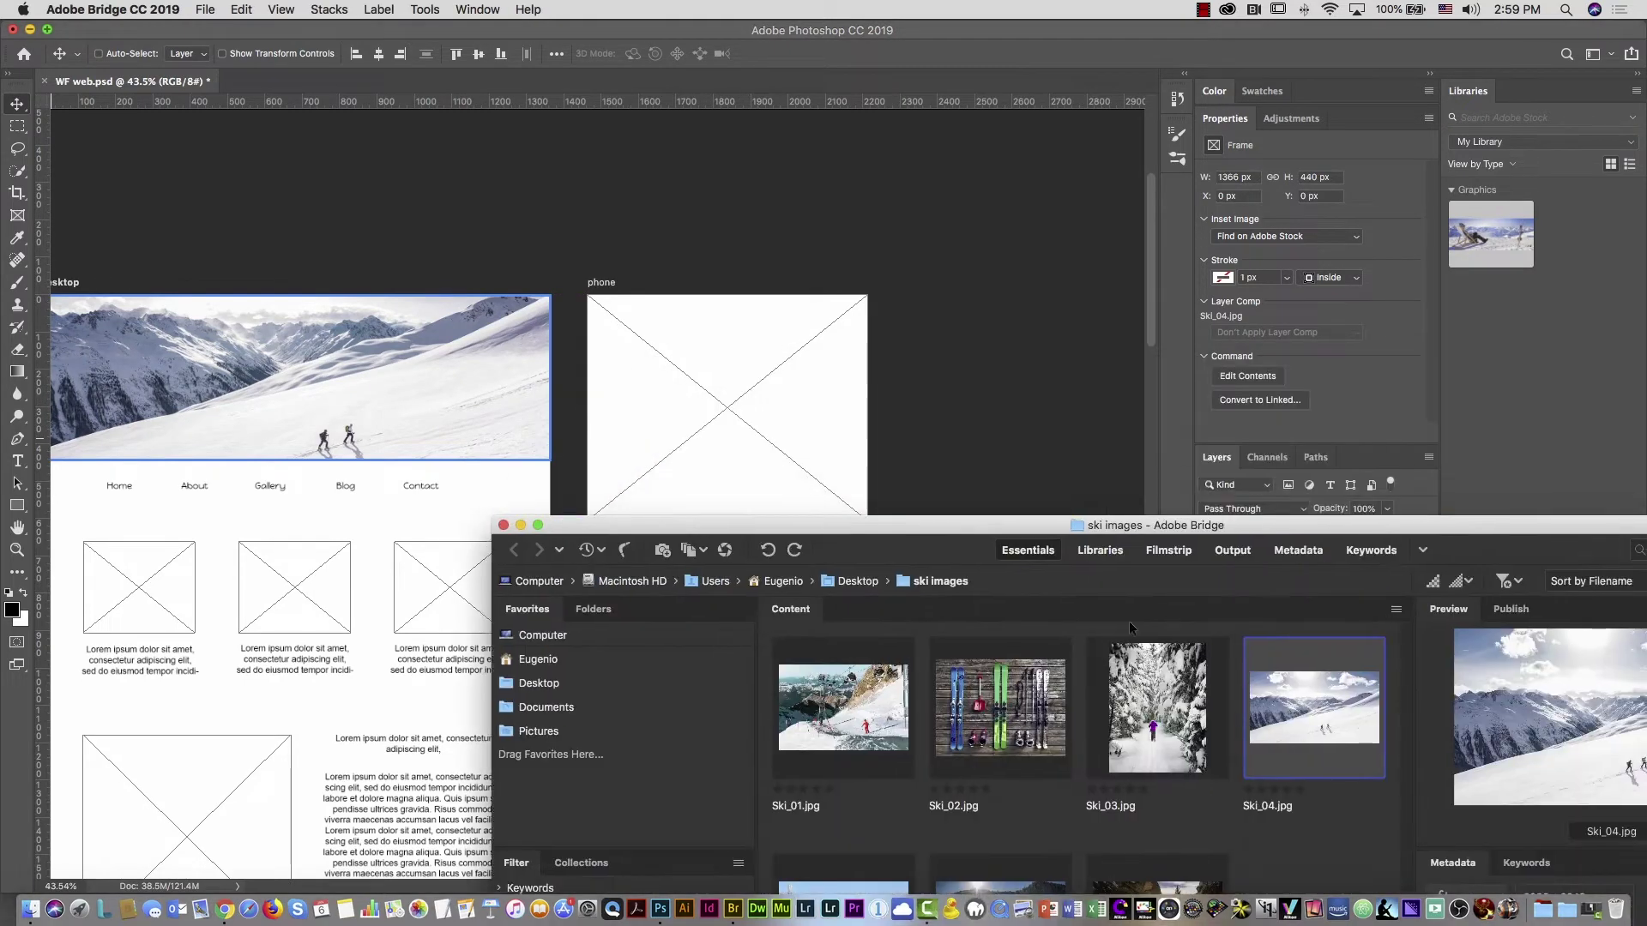
left_click_drag(1312, 712, 803, 415)
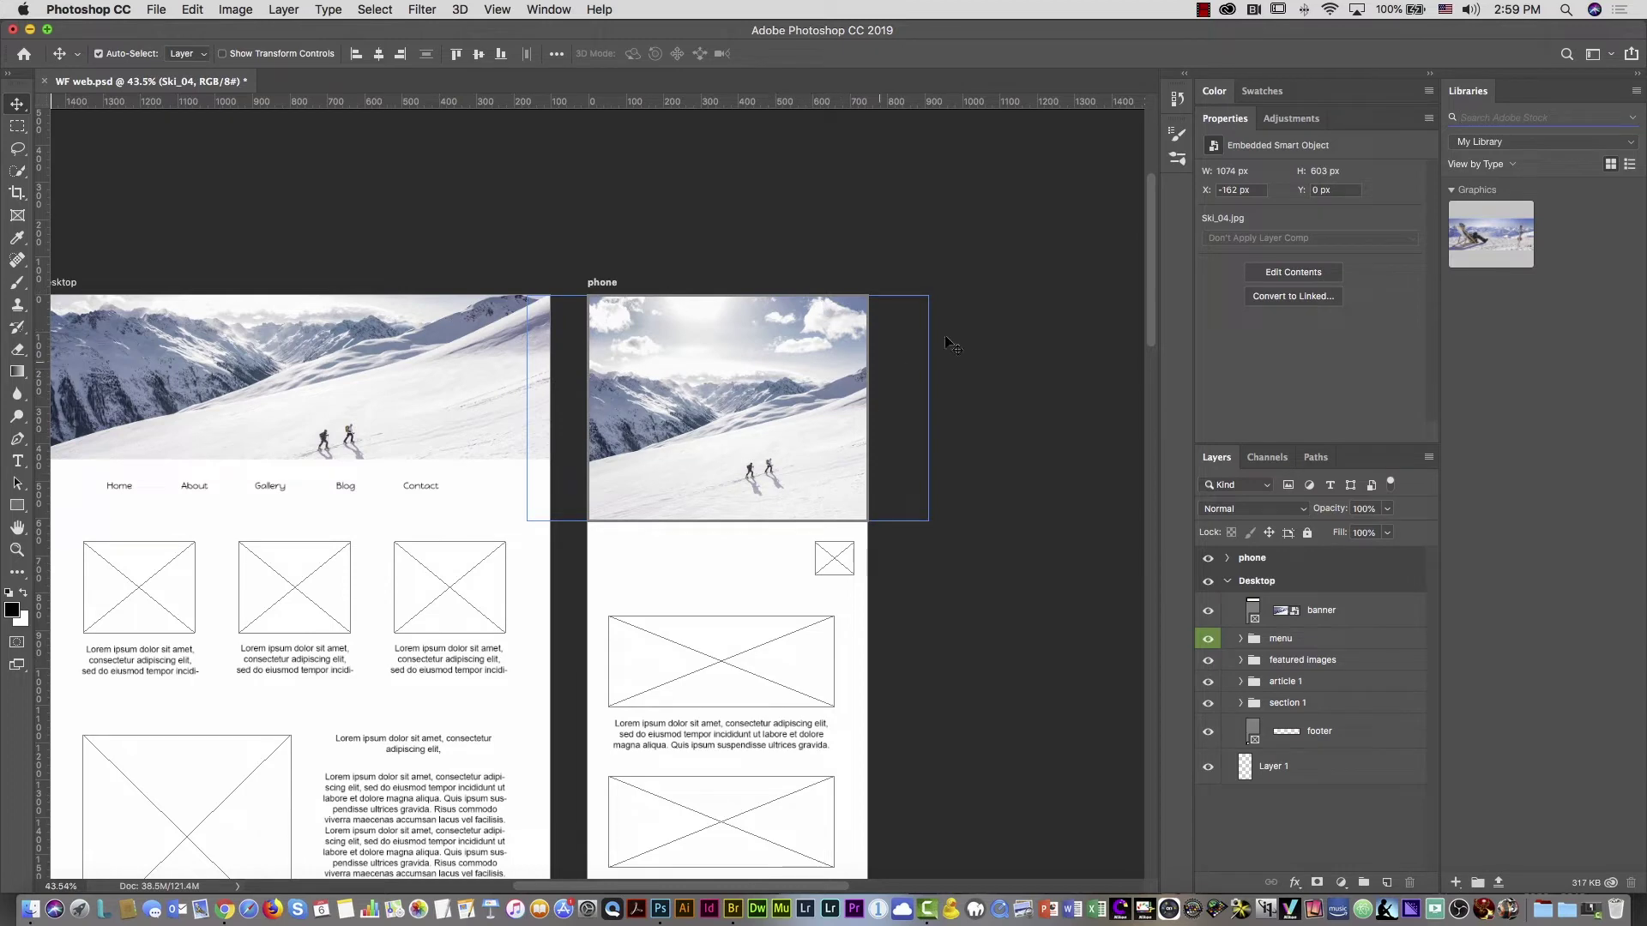
left_click(980, 331)
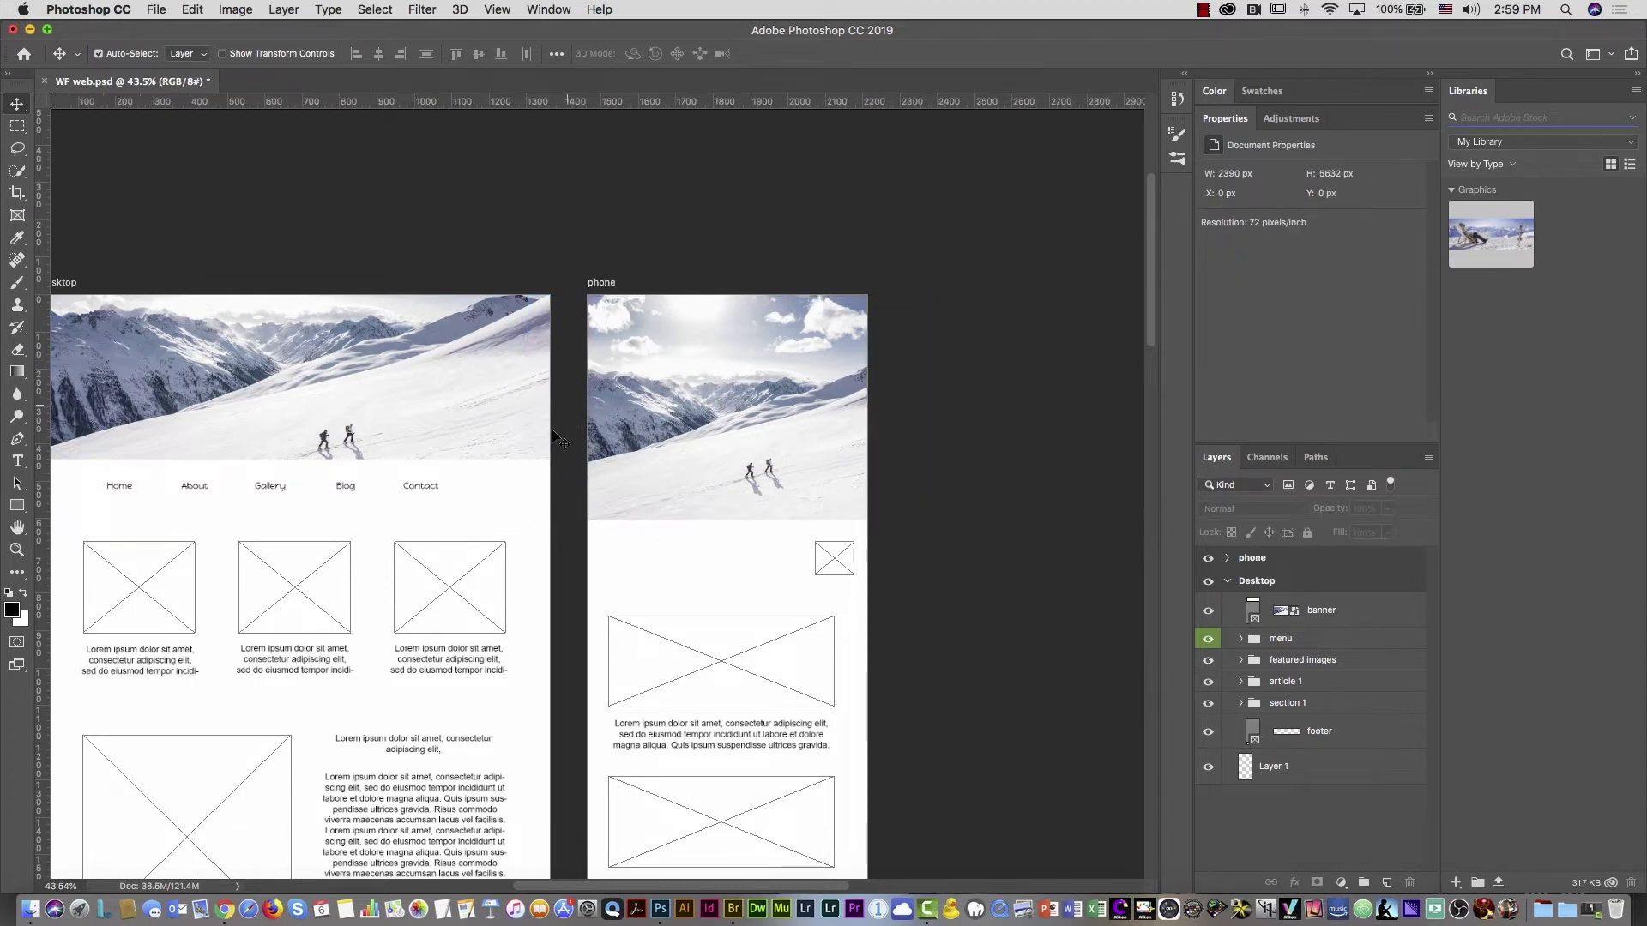
Place Ski_01.jpg and Ski_02.jpg from Bridge into the first and second featured image frames of the Desktop artboard
scroll(552, 429, "down", 3)
scroll(552, 429, "left", 4)
key("super+Tab")
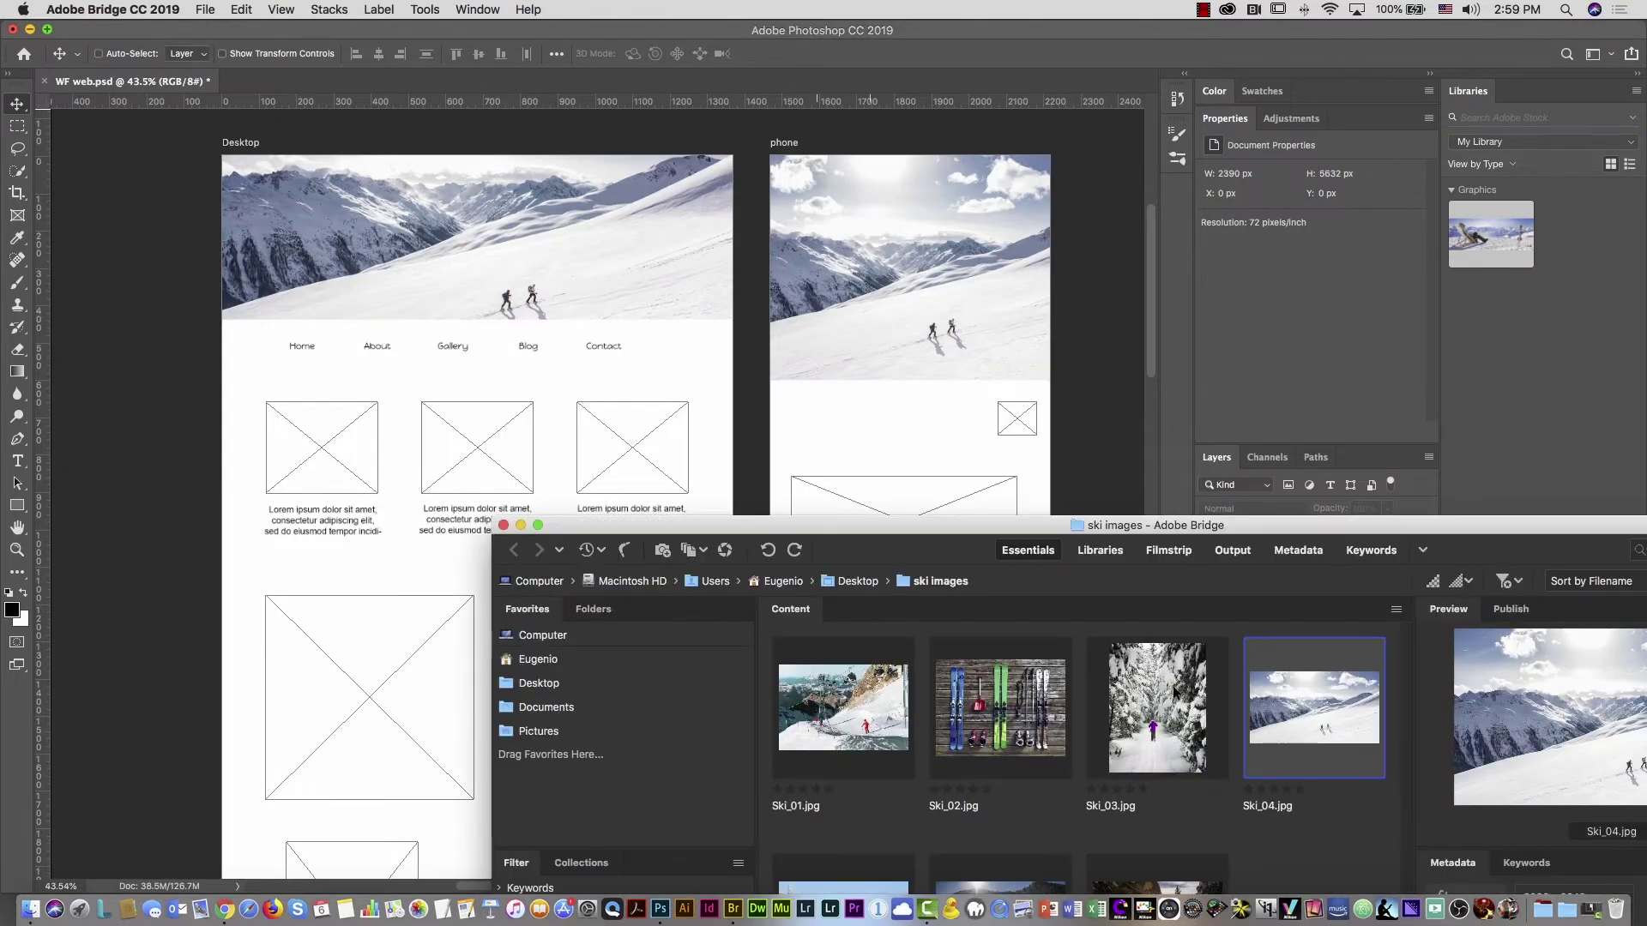
left_click_drag(848, 714, 803, 654)
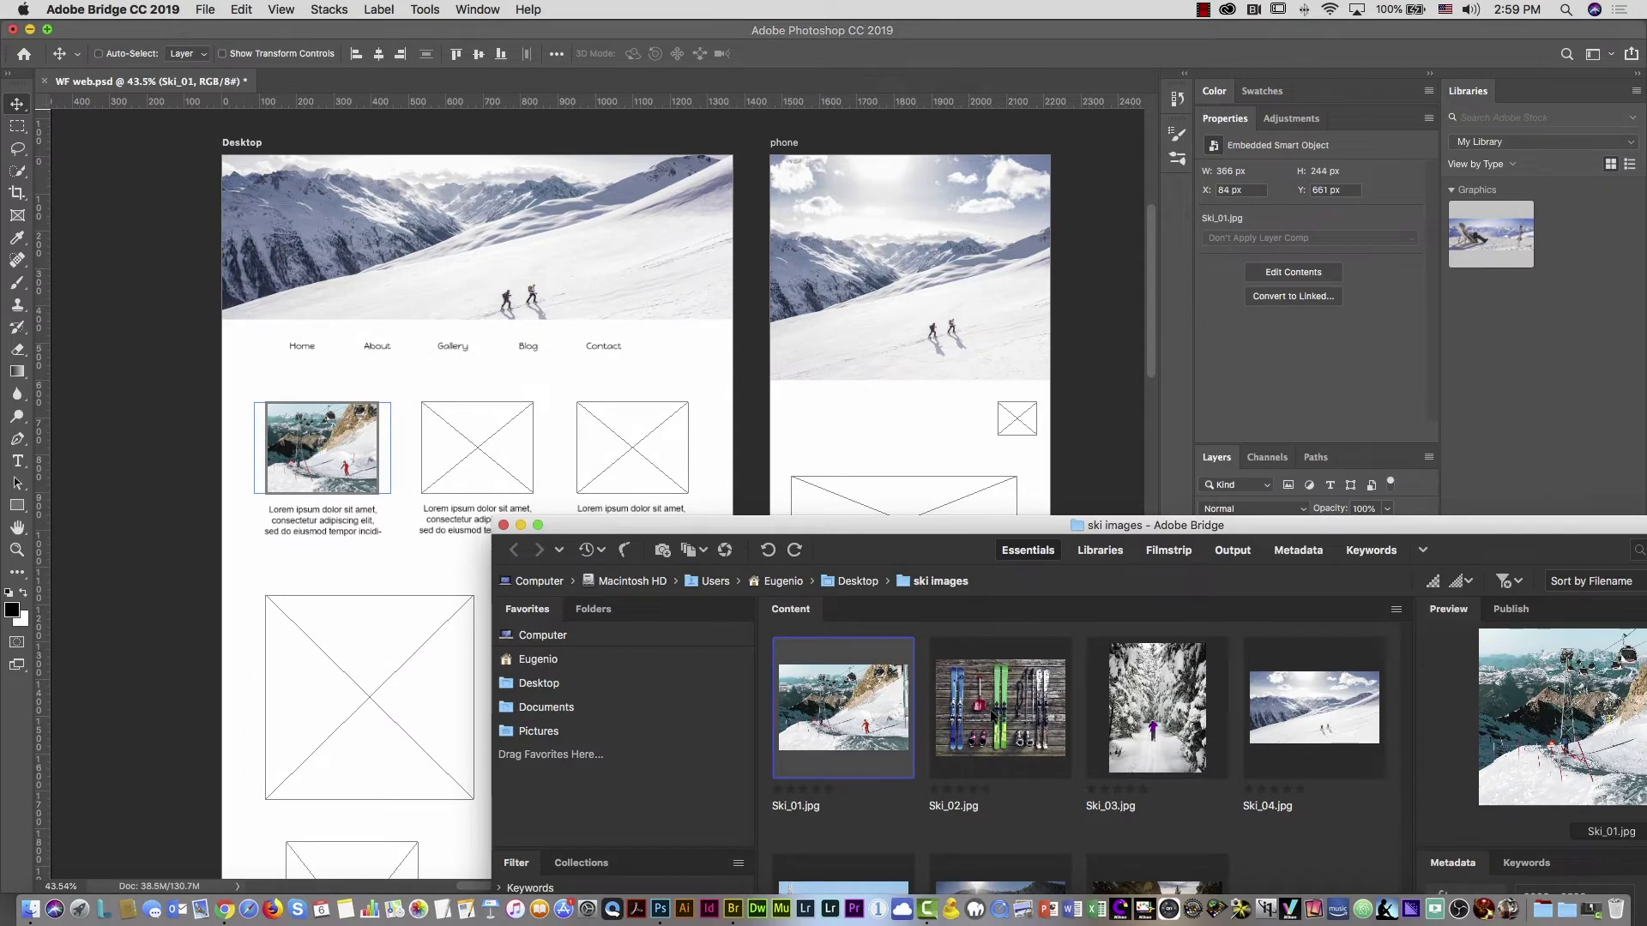
left_click_drag(995, 712, 864, 616)
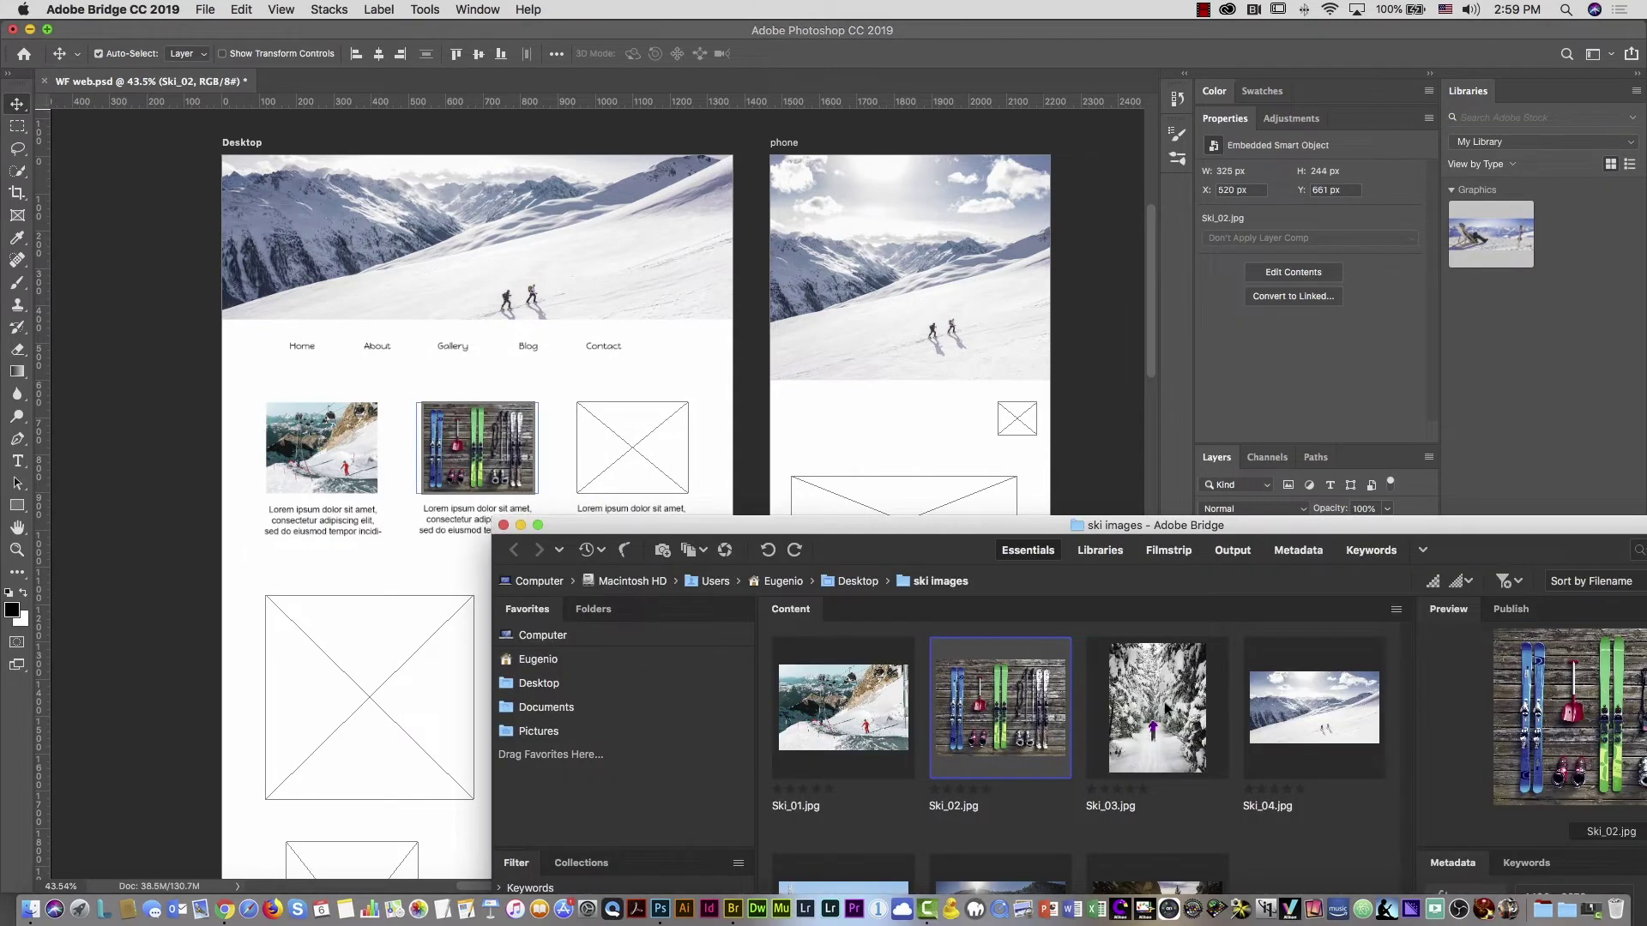
Place Ski_03.jpg from Bridge into the large article frame and Ski_05.jpg into the third featured image frame
left_click_drag(1167, 709, 405, 703)
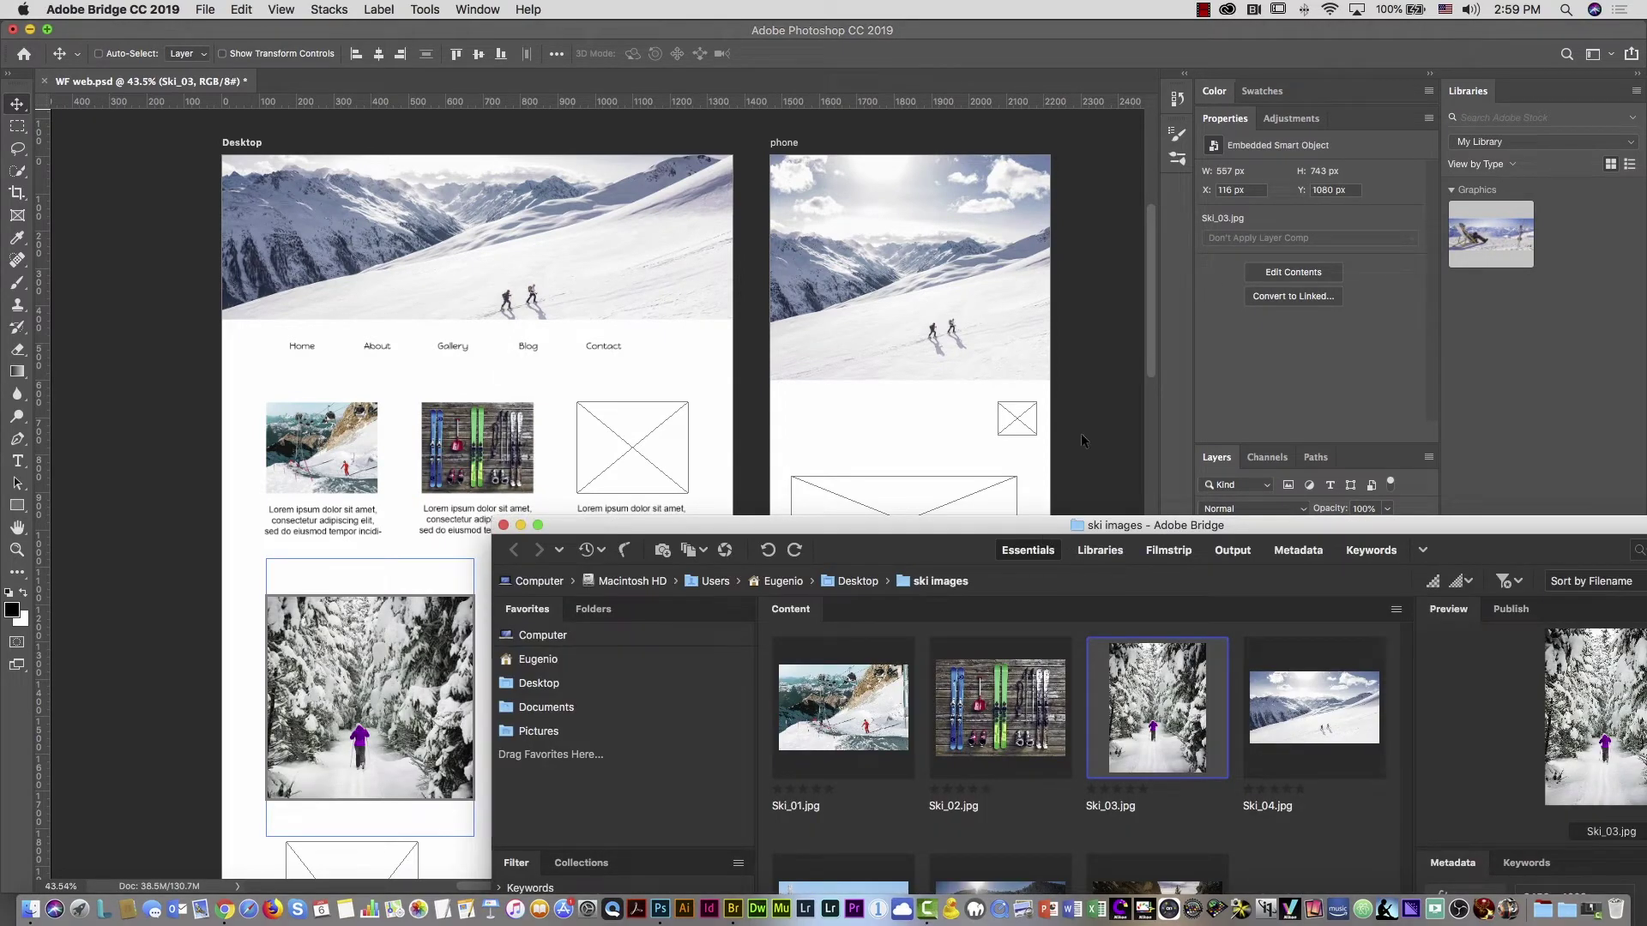
left_click_drag(1040, 525, 1225, 195)
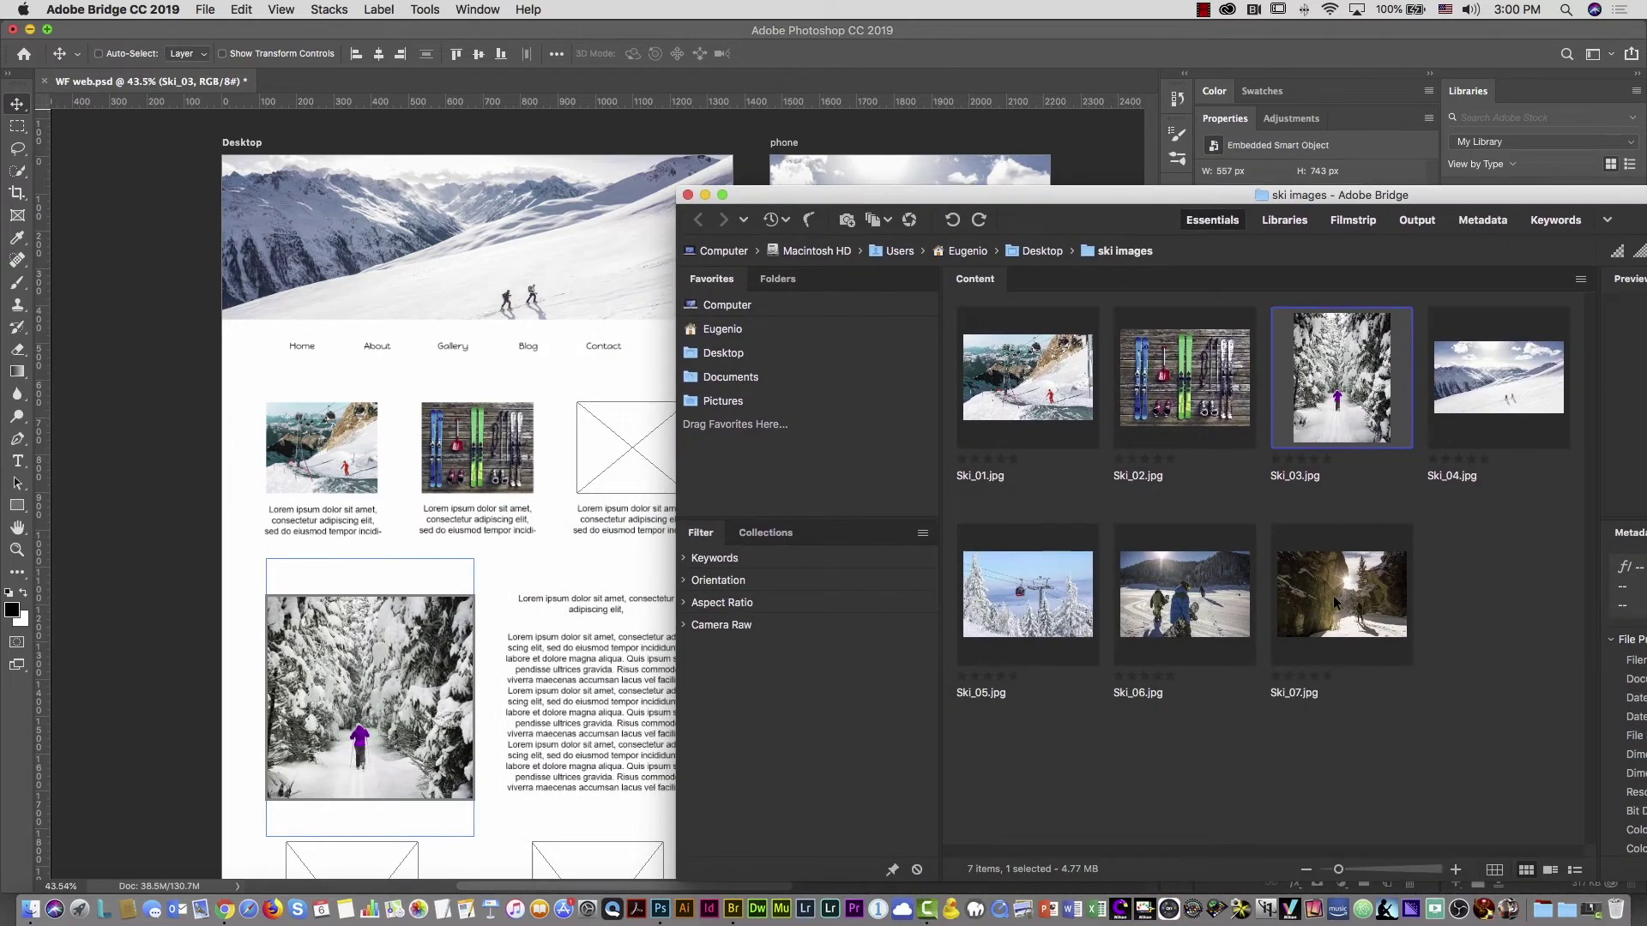
left_click_drag(1015, 599, 616, 472)
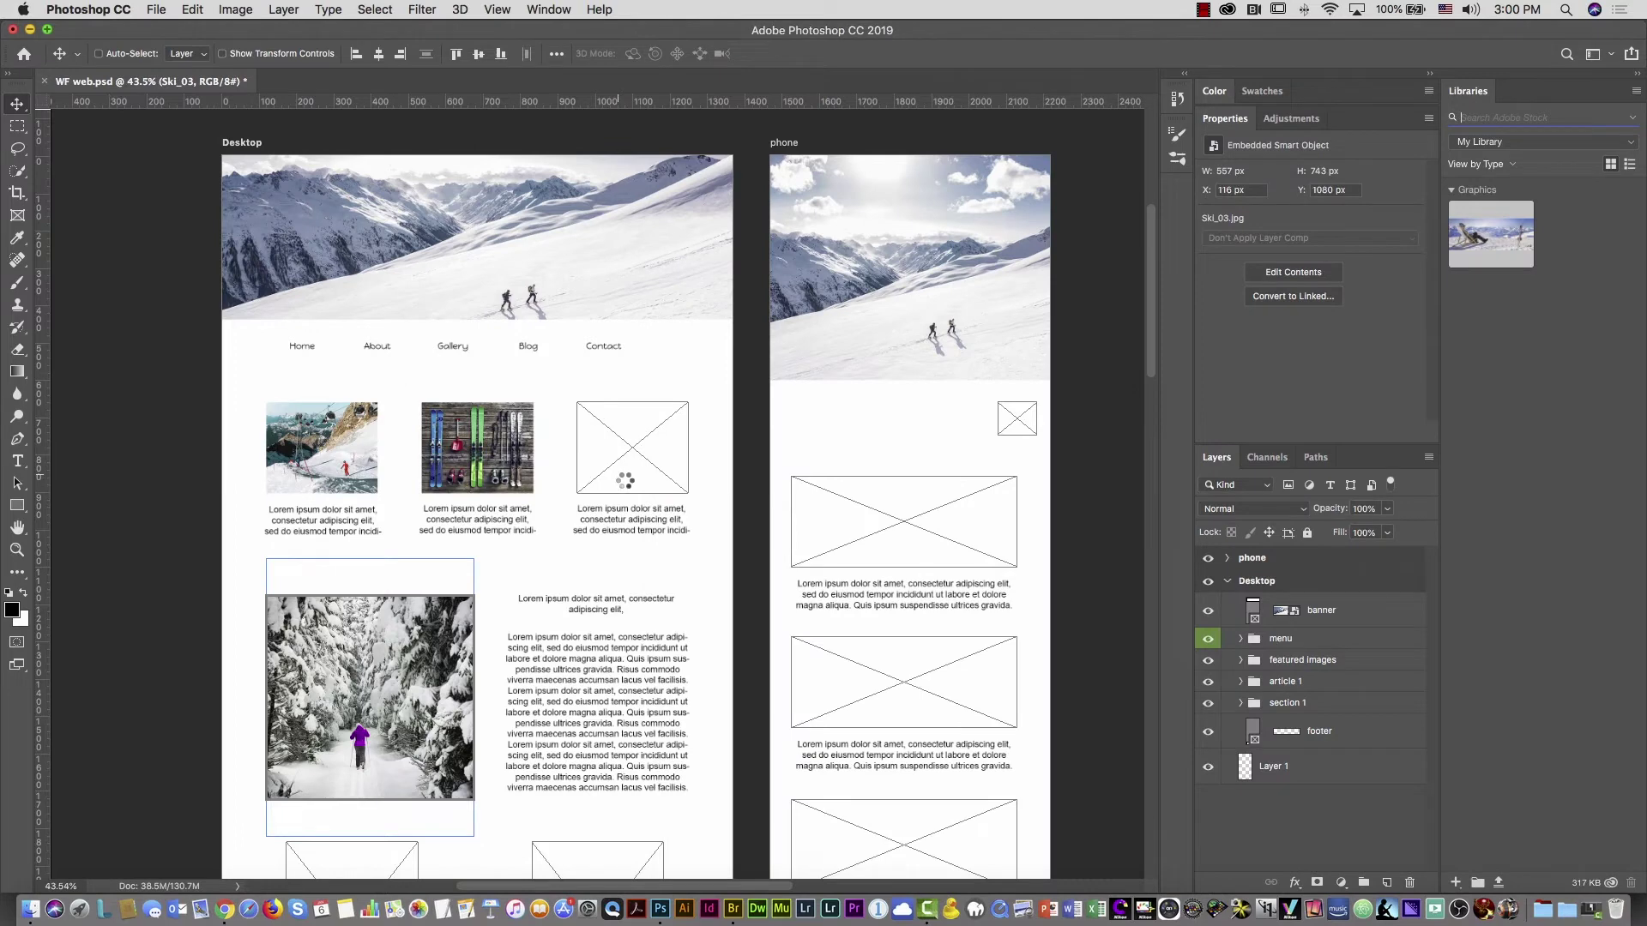
Place Ski_06.jpg and Ski_07.jpg from Bridge into the two portrait frames below the Desktop article
scroll(635, 487, "down", 6)
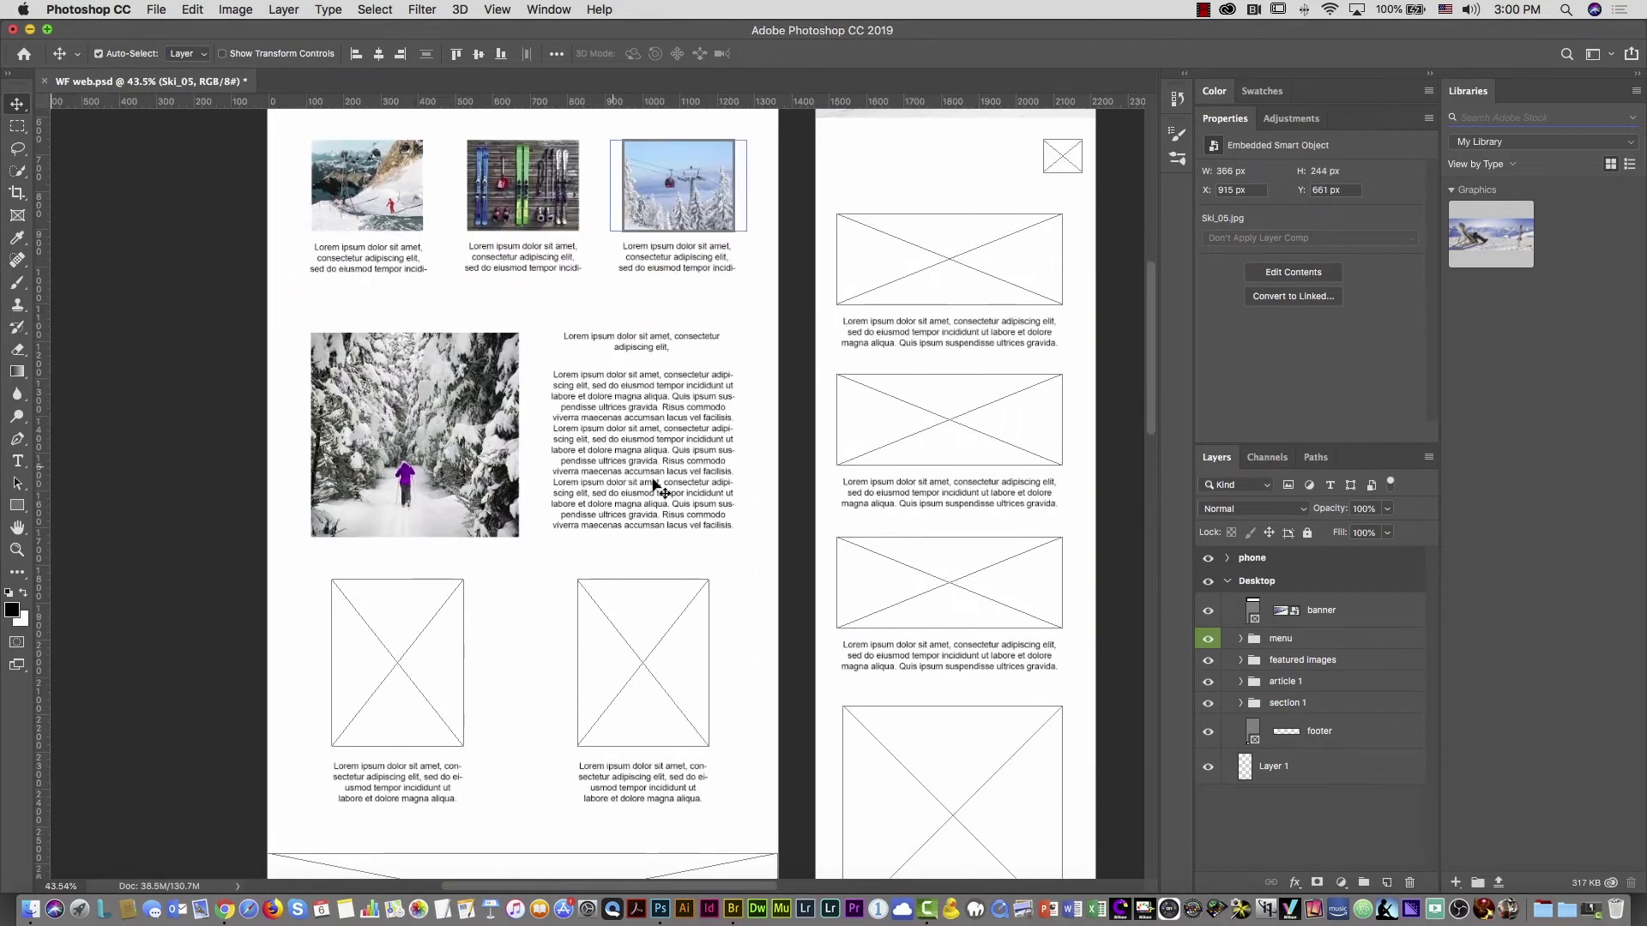
key("super+Tab")
left_click_drag(1187, 594, 423, 662)
key("super+Tab")
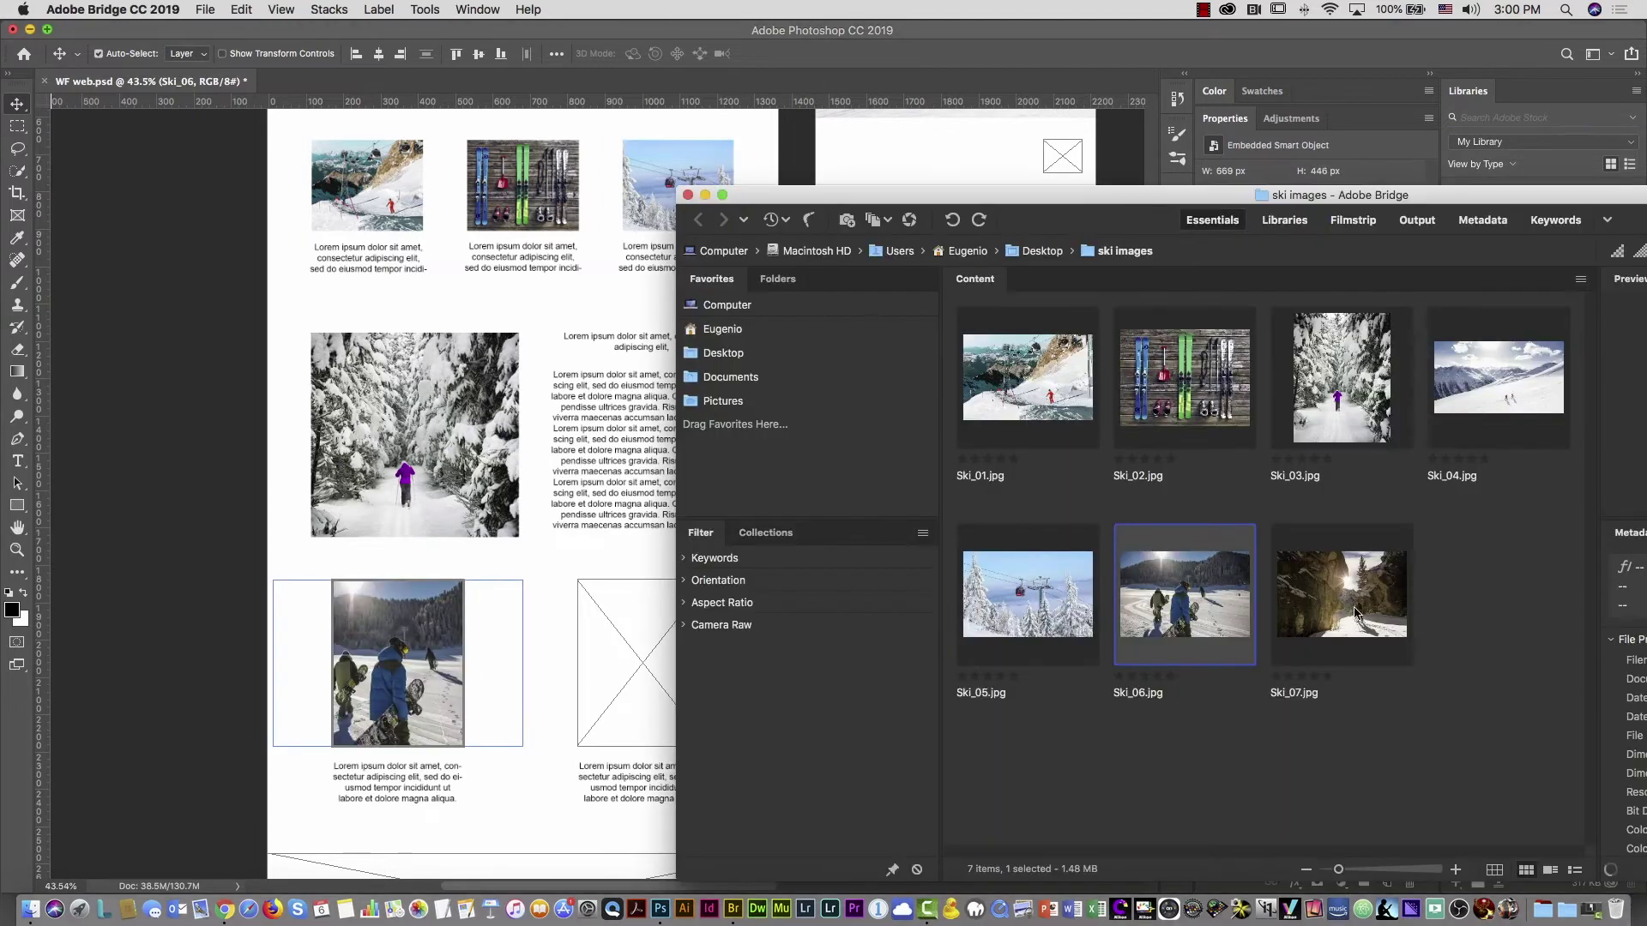
left_click_drag(1342, 594, 621, 669)
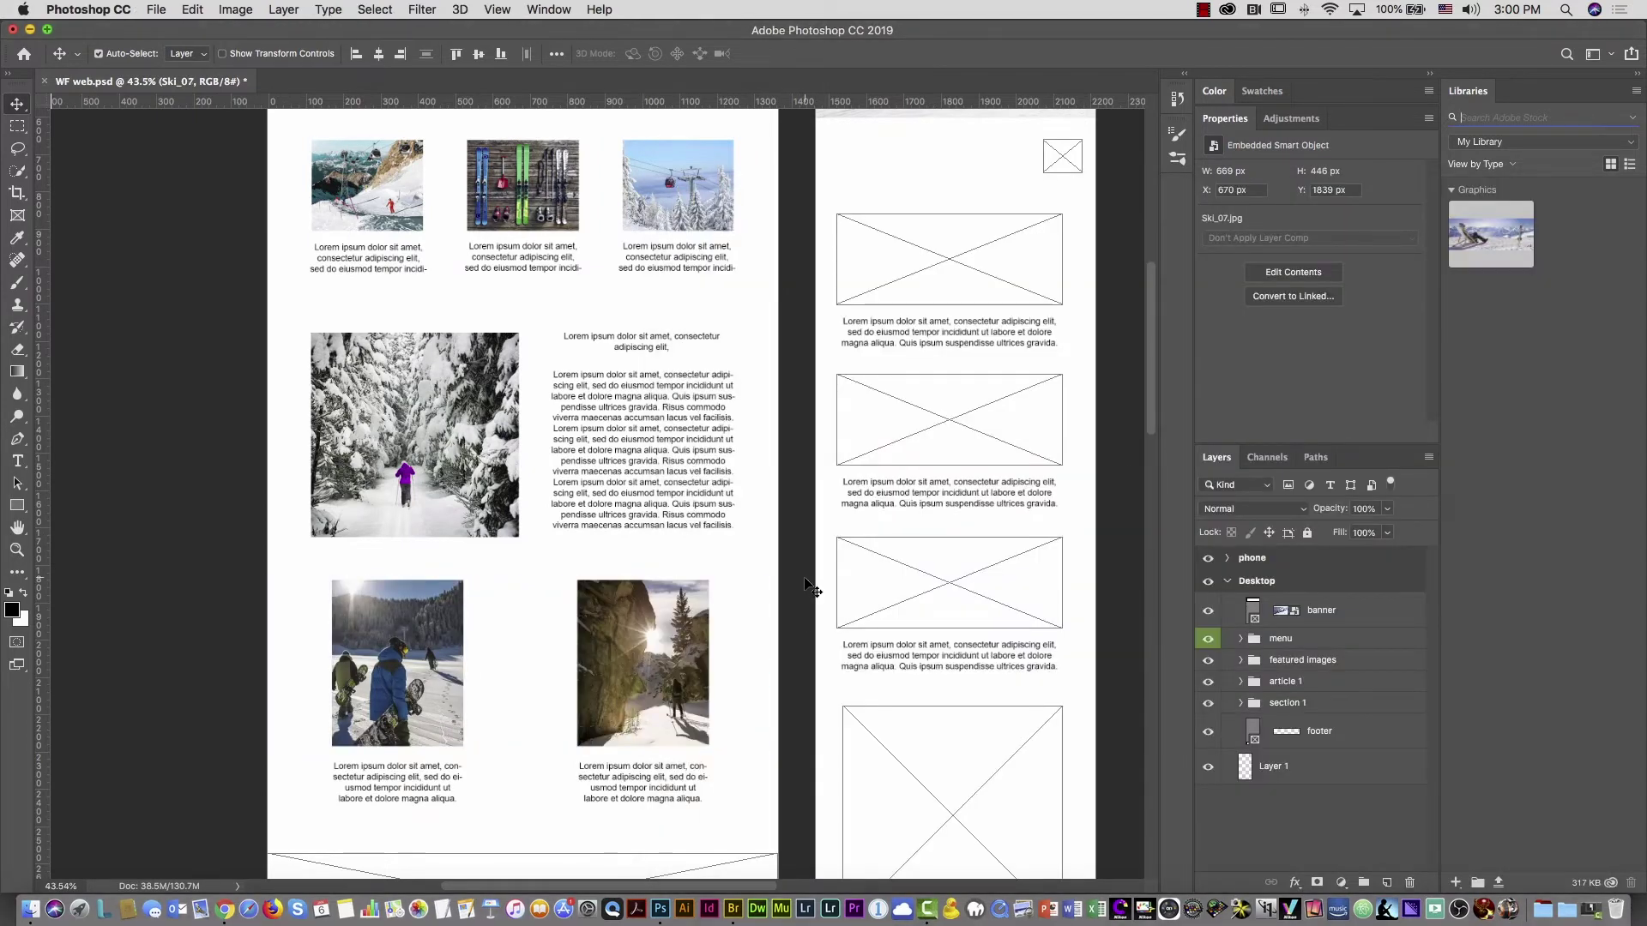
scroll(784, 474, "up", 6)
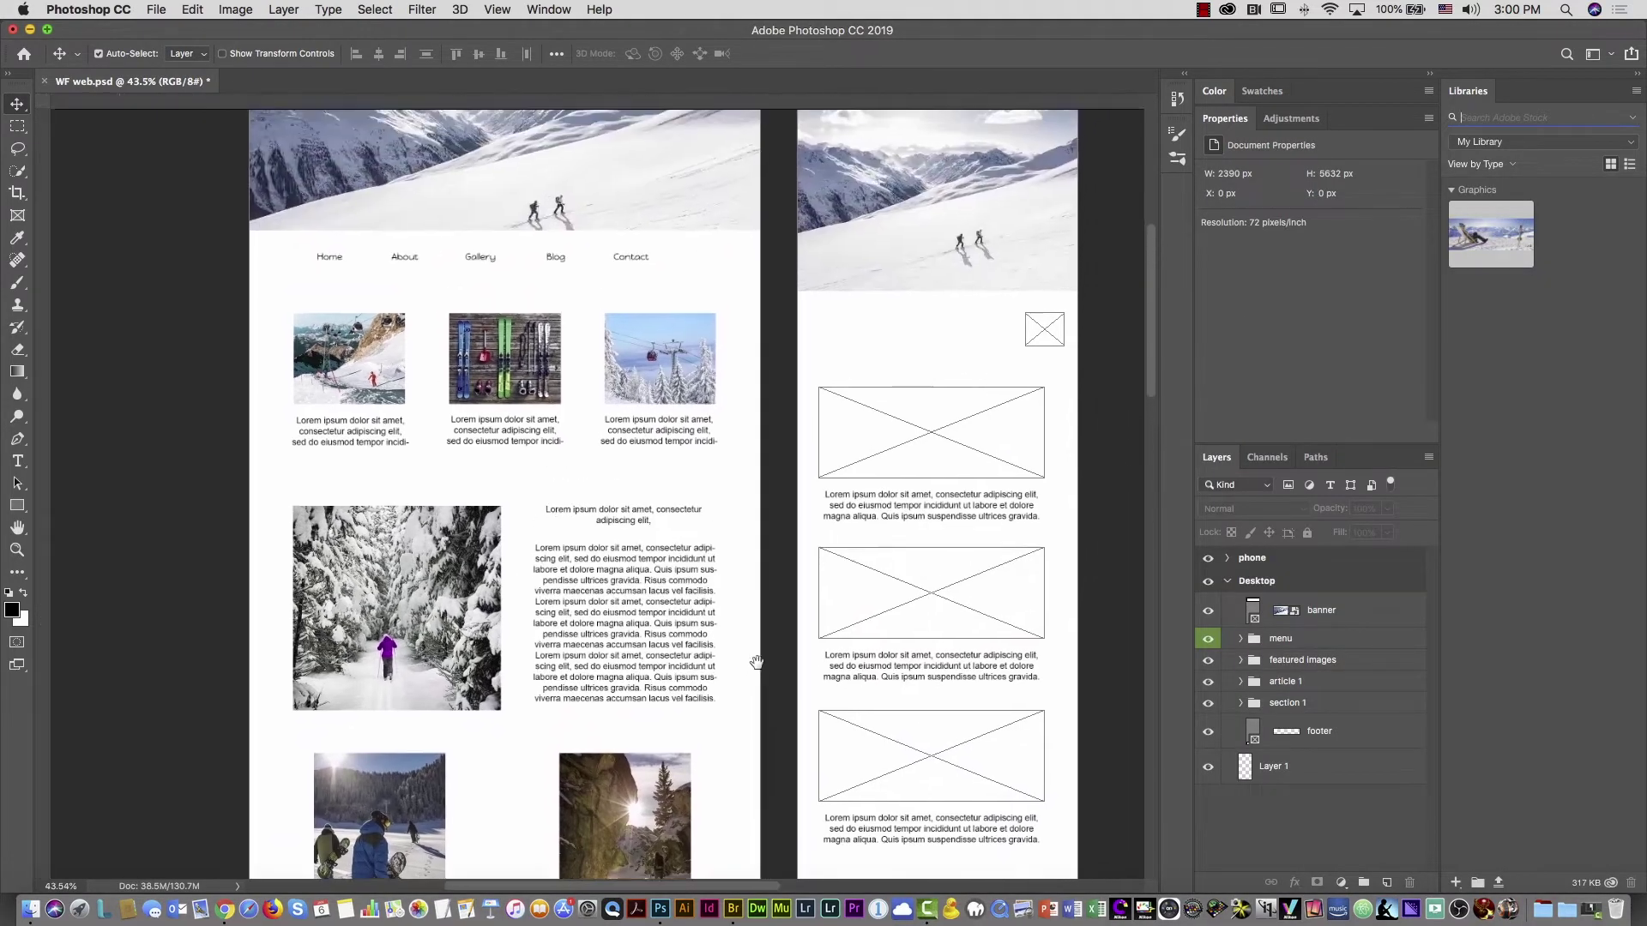
scroll(672, 441, "up", 2)
key("super+r")
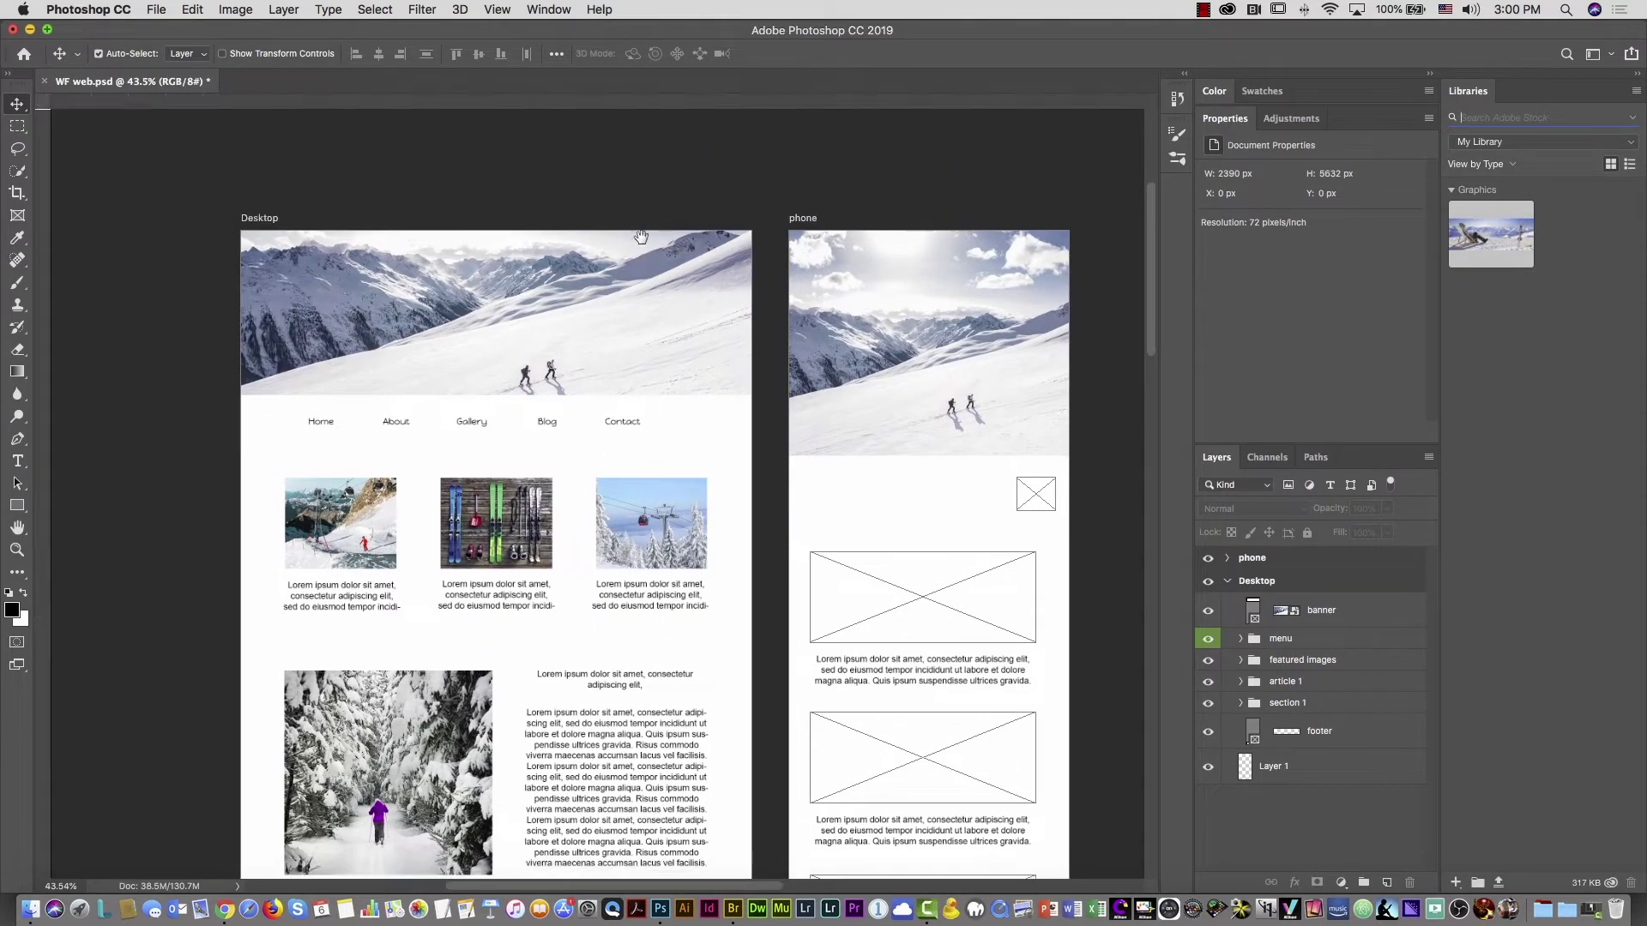
key("super+r")
left_click_drag(647, 273, 623, 193)
key("super+r")
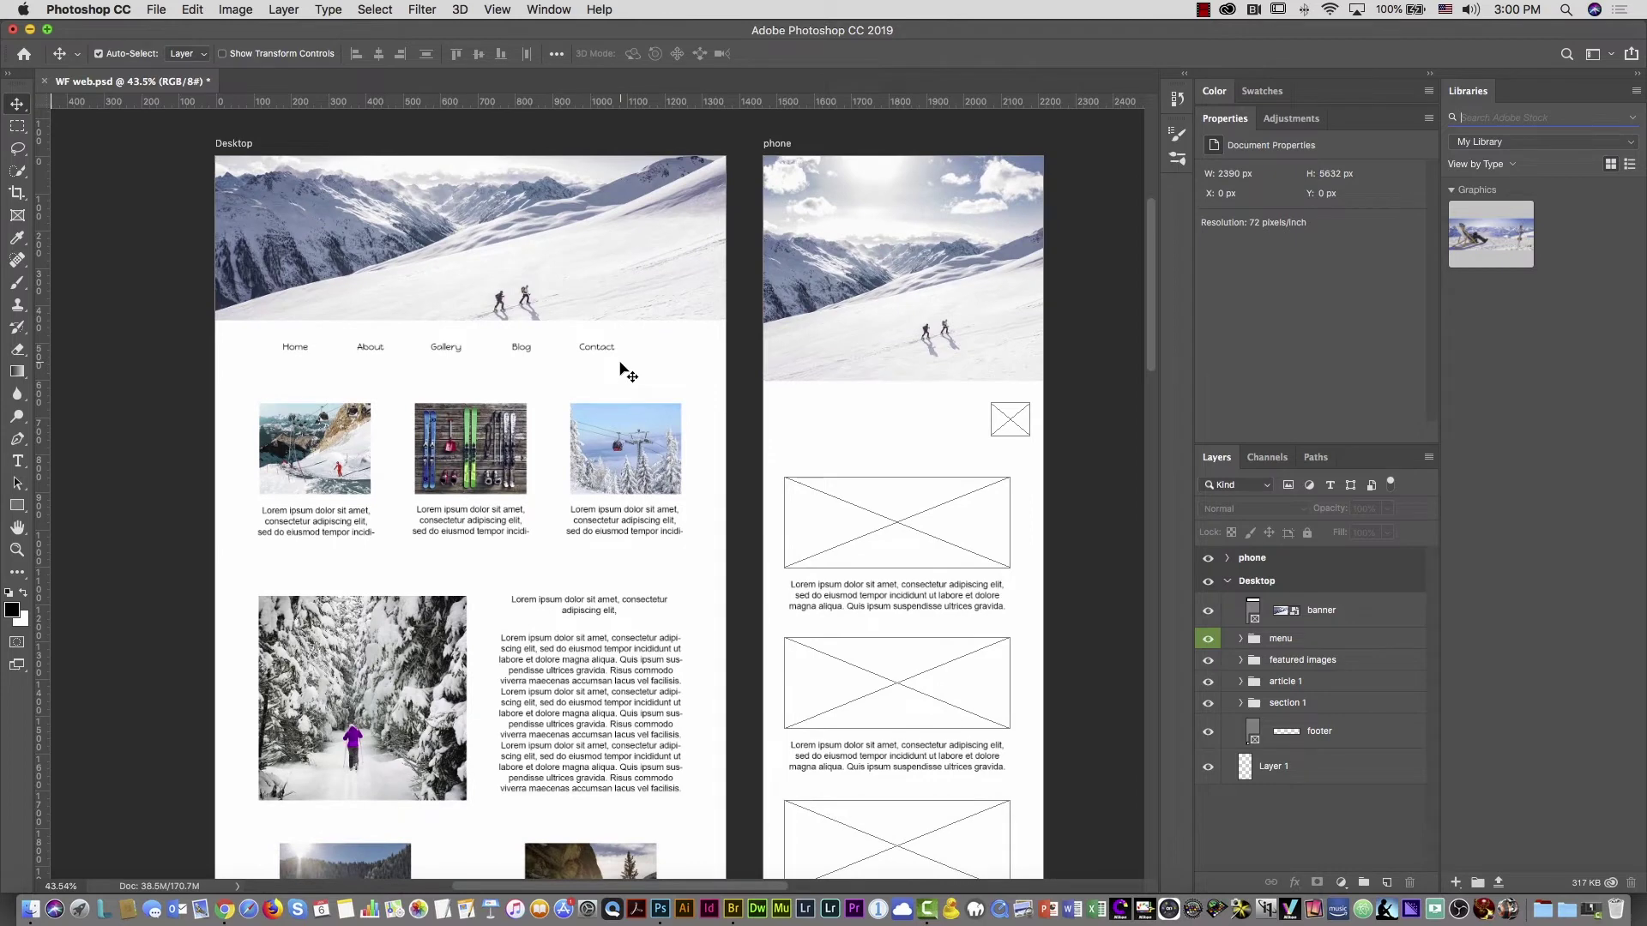
Switch to Chrome, open dafont.com and look through its font categories and recently added fonts
left_click(226, 909)
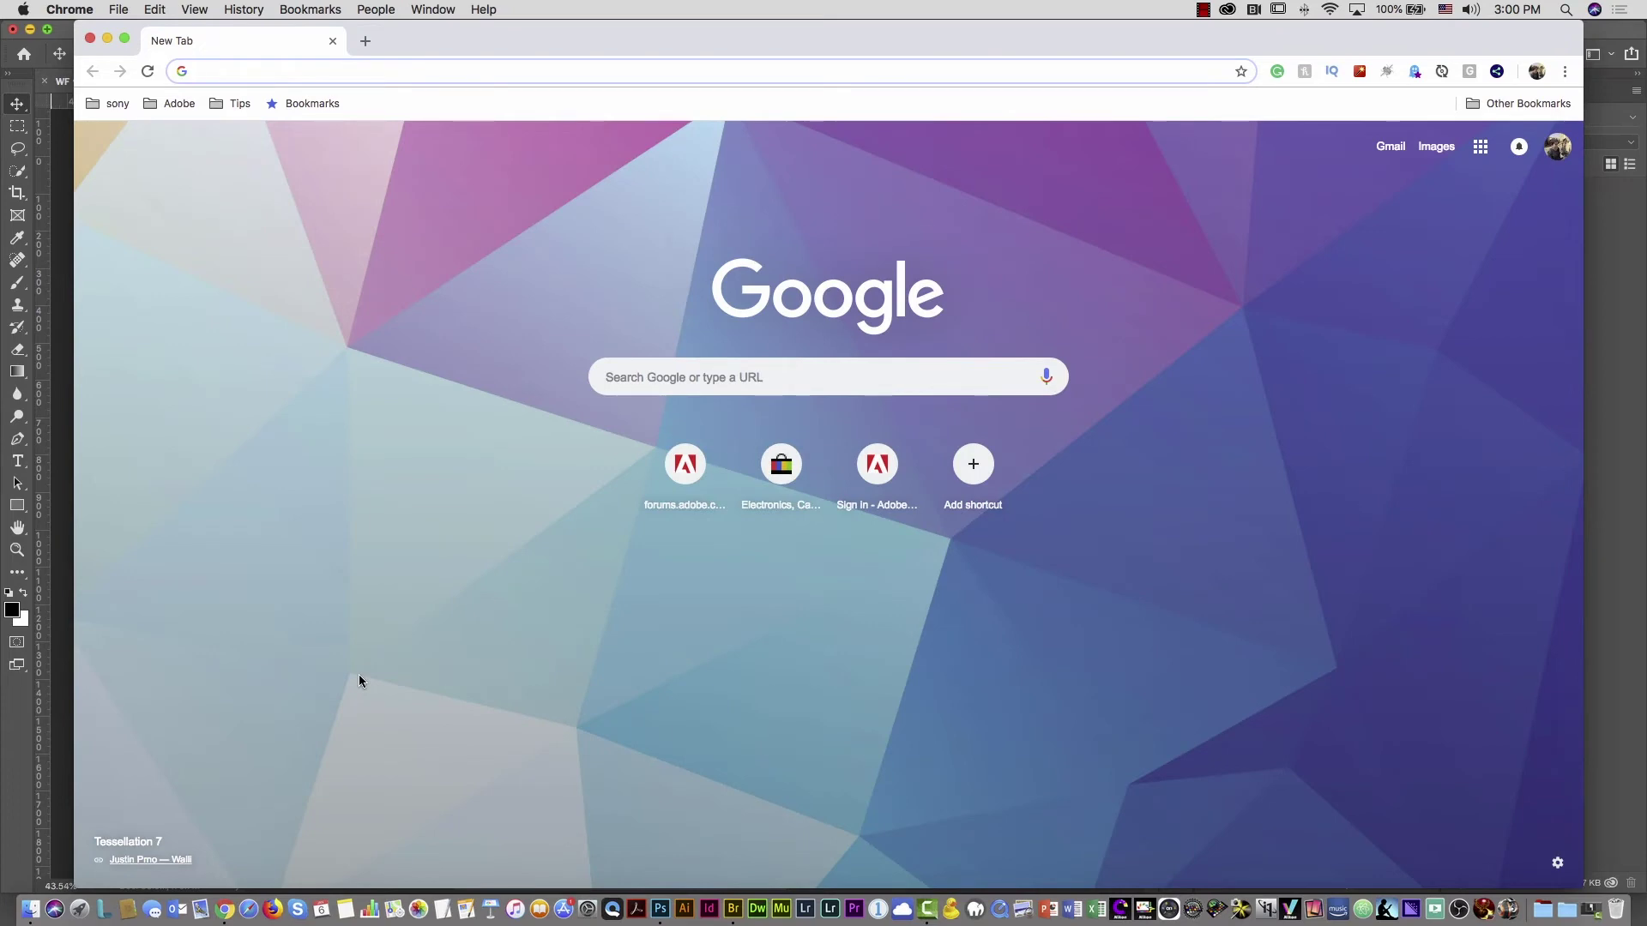
type("dafont")
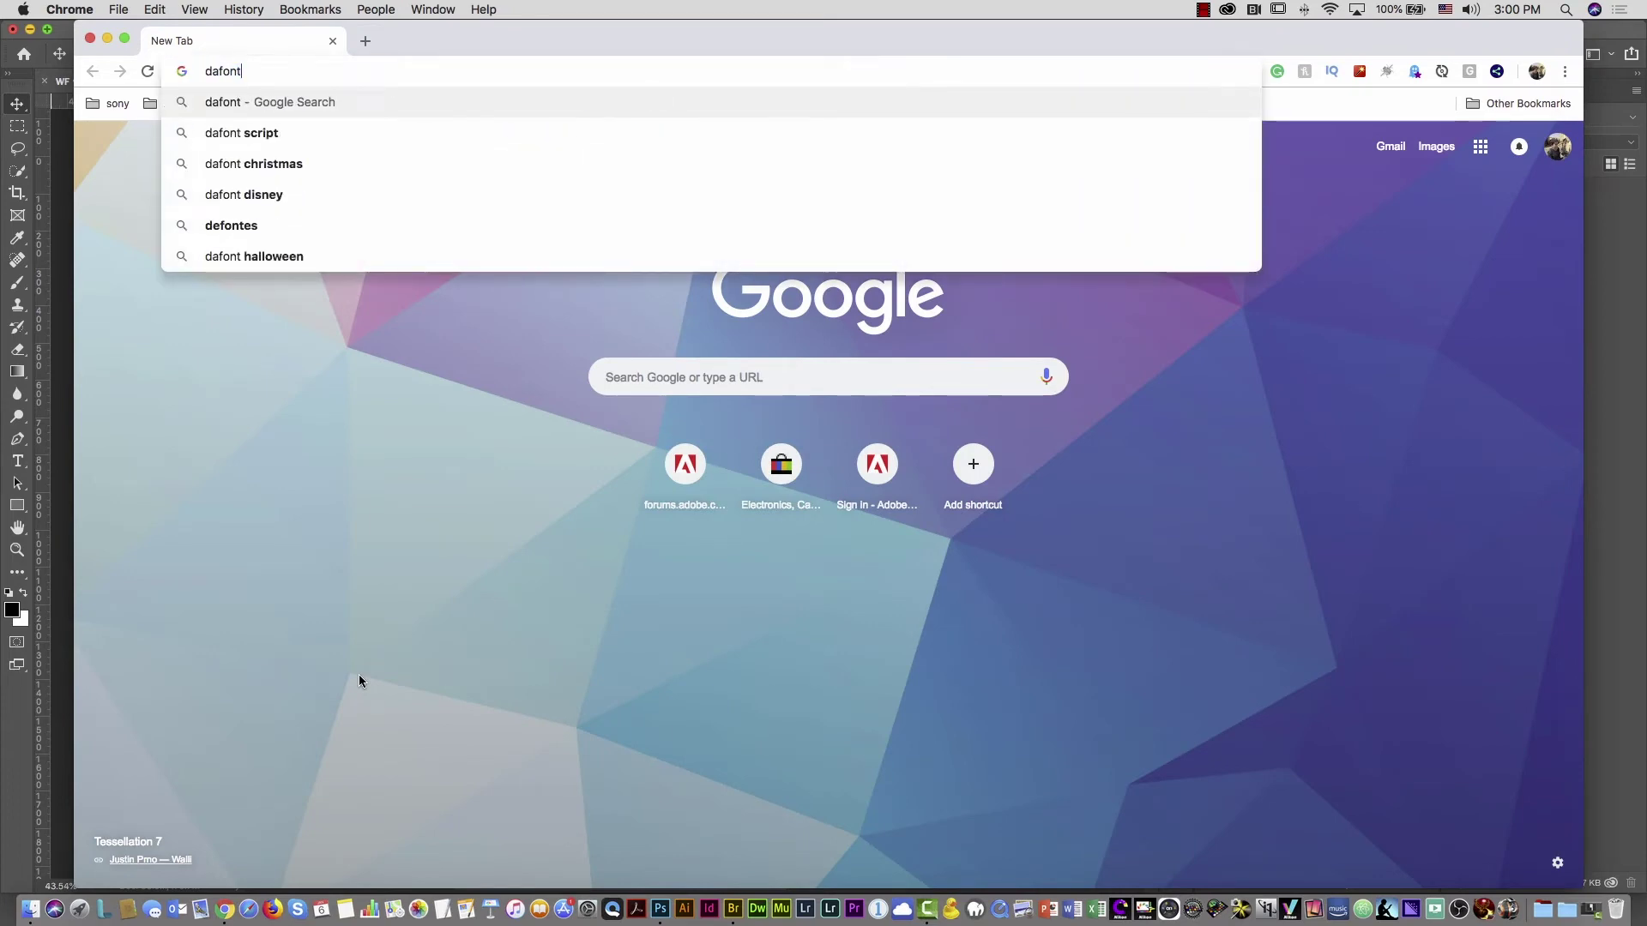
type(".com")
key("Return")
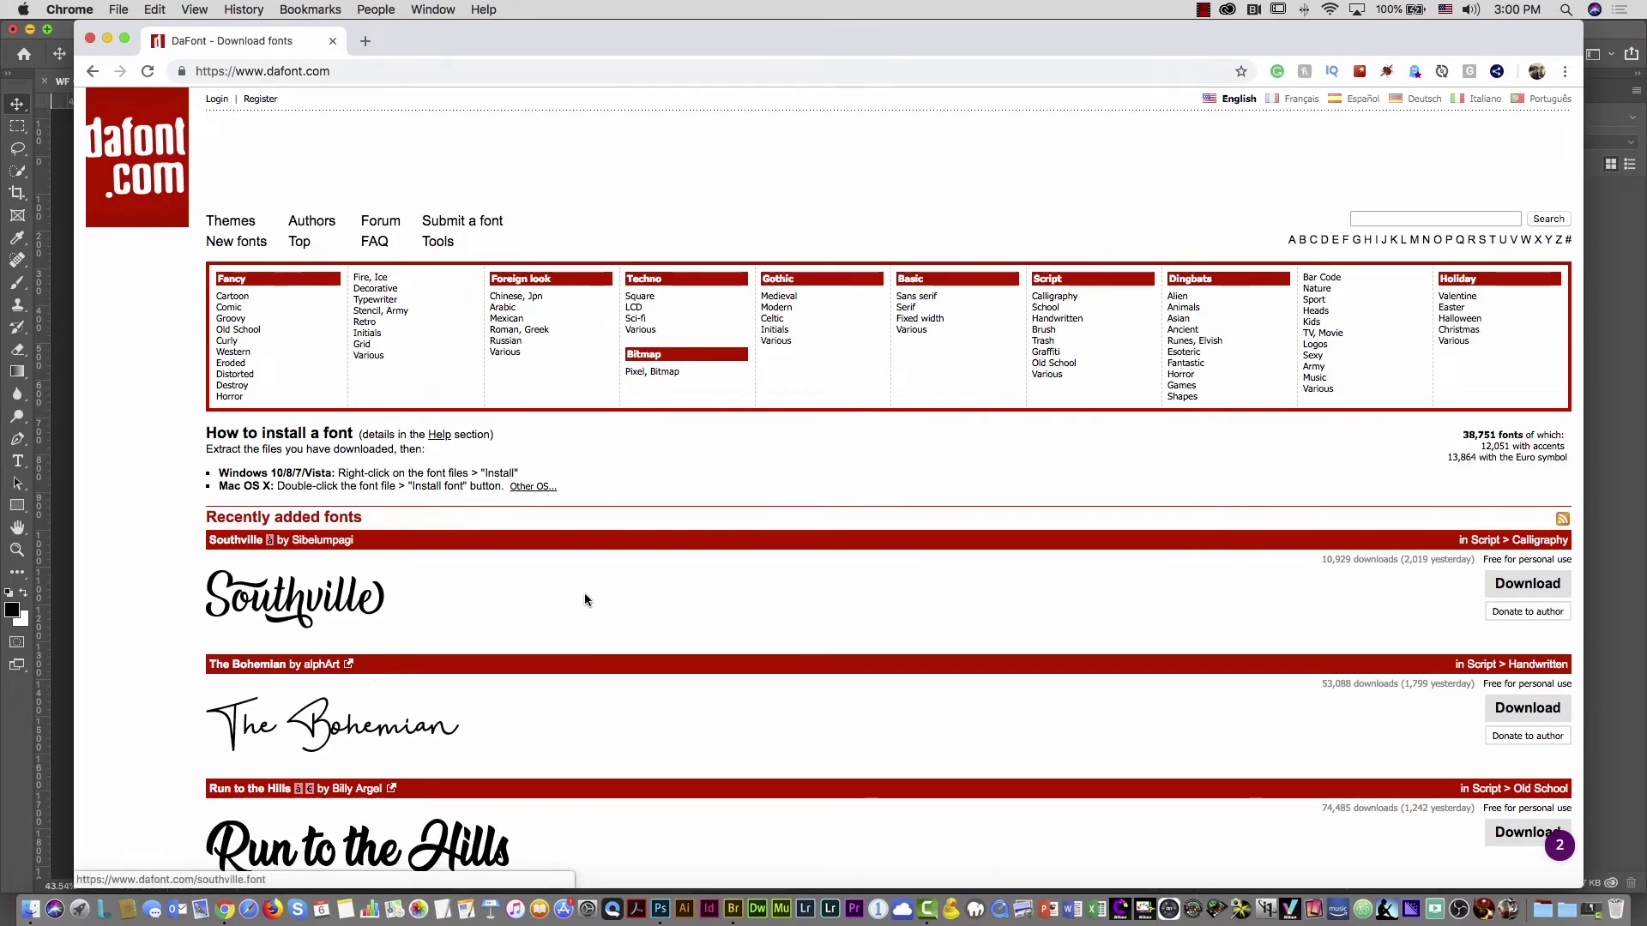
scroll(584, 594, "down", 6)
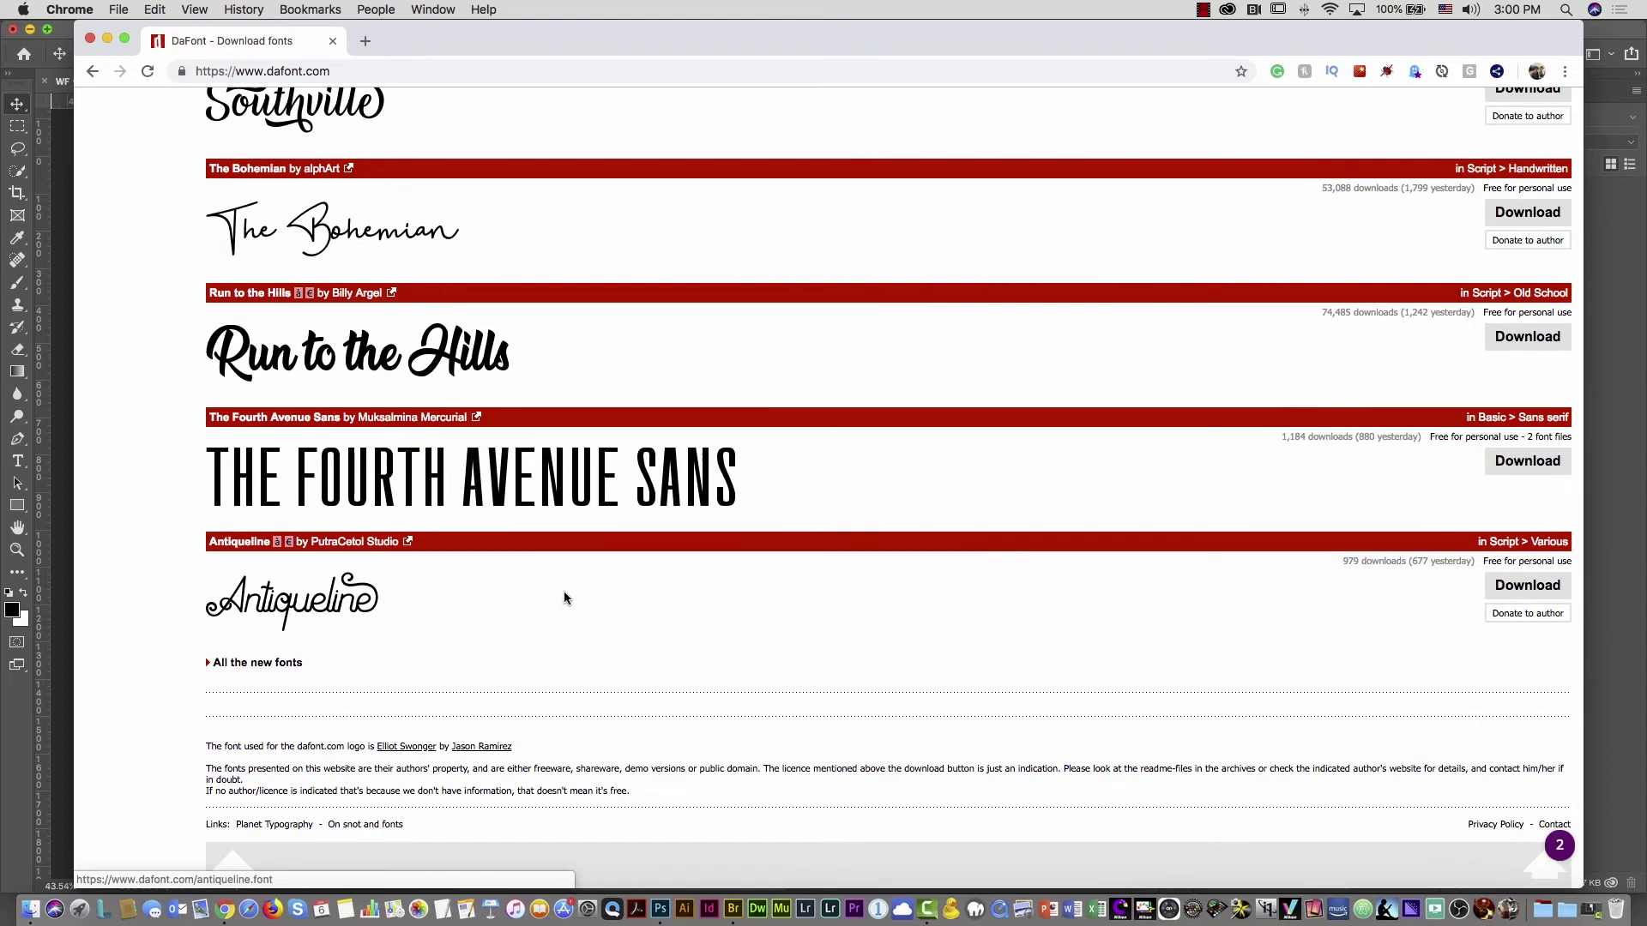
scroll(561, 597, "up", 6)
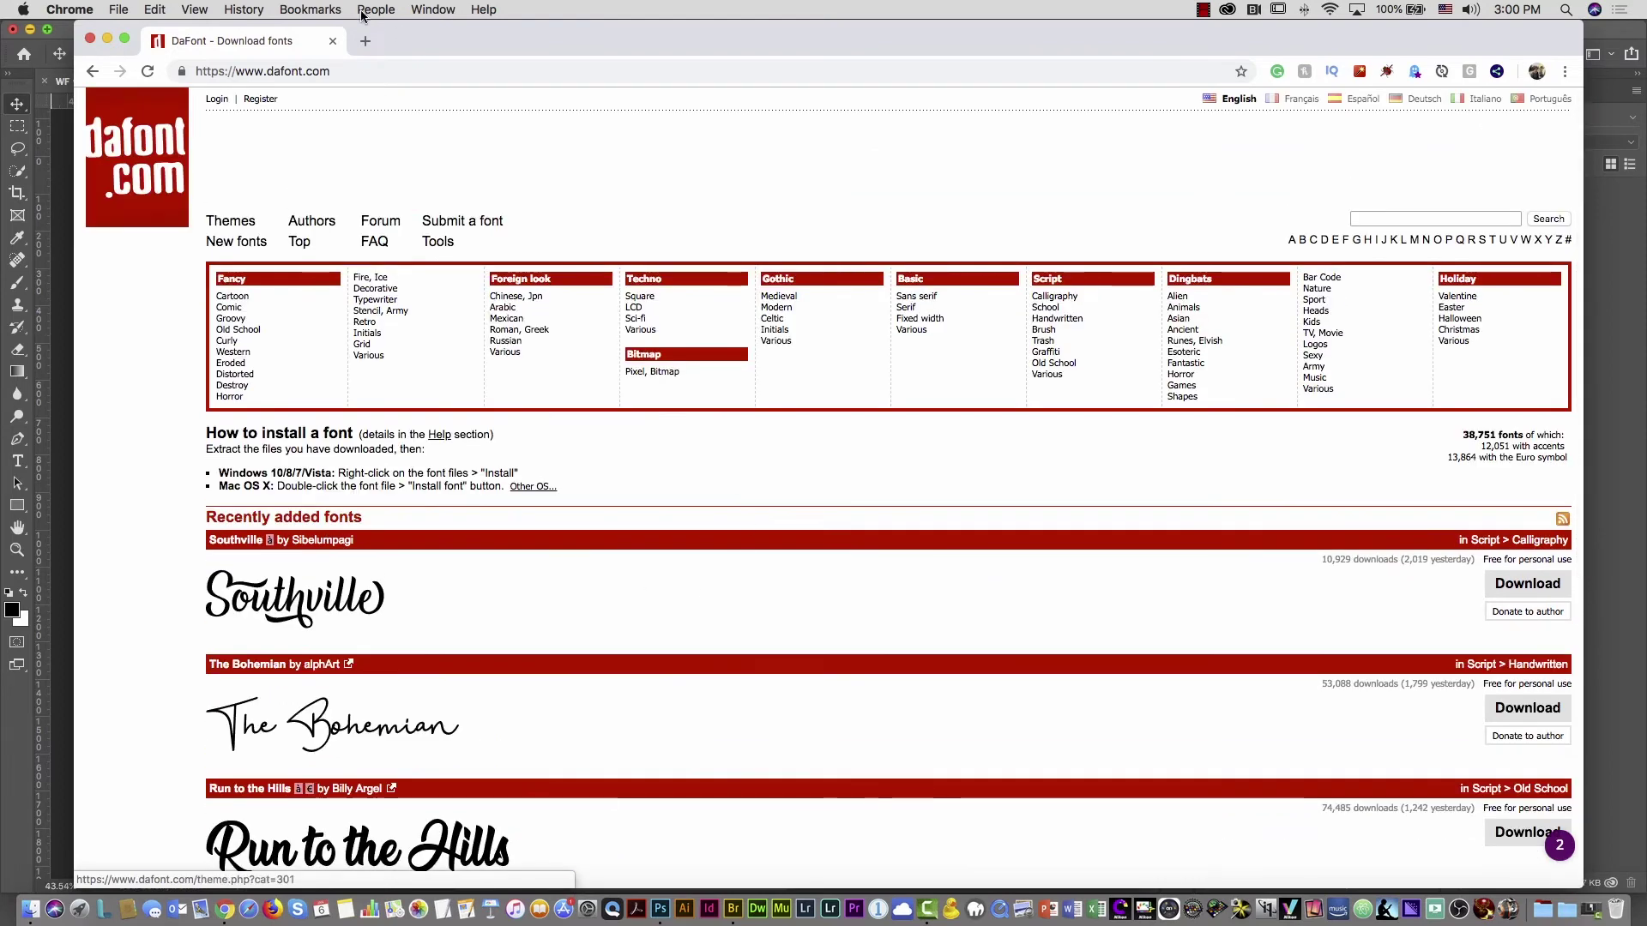
Search the web for google fonts and open the Google Fonts directory from the results
left_click(354, 71)
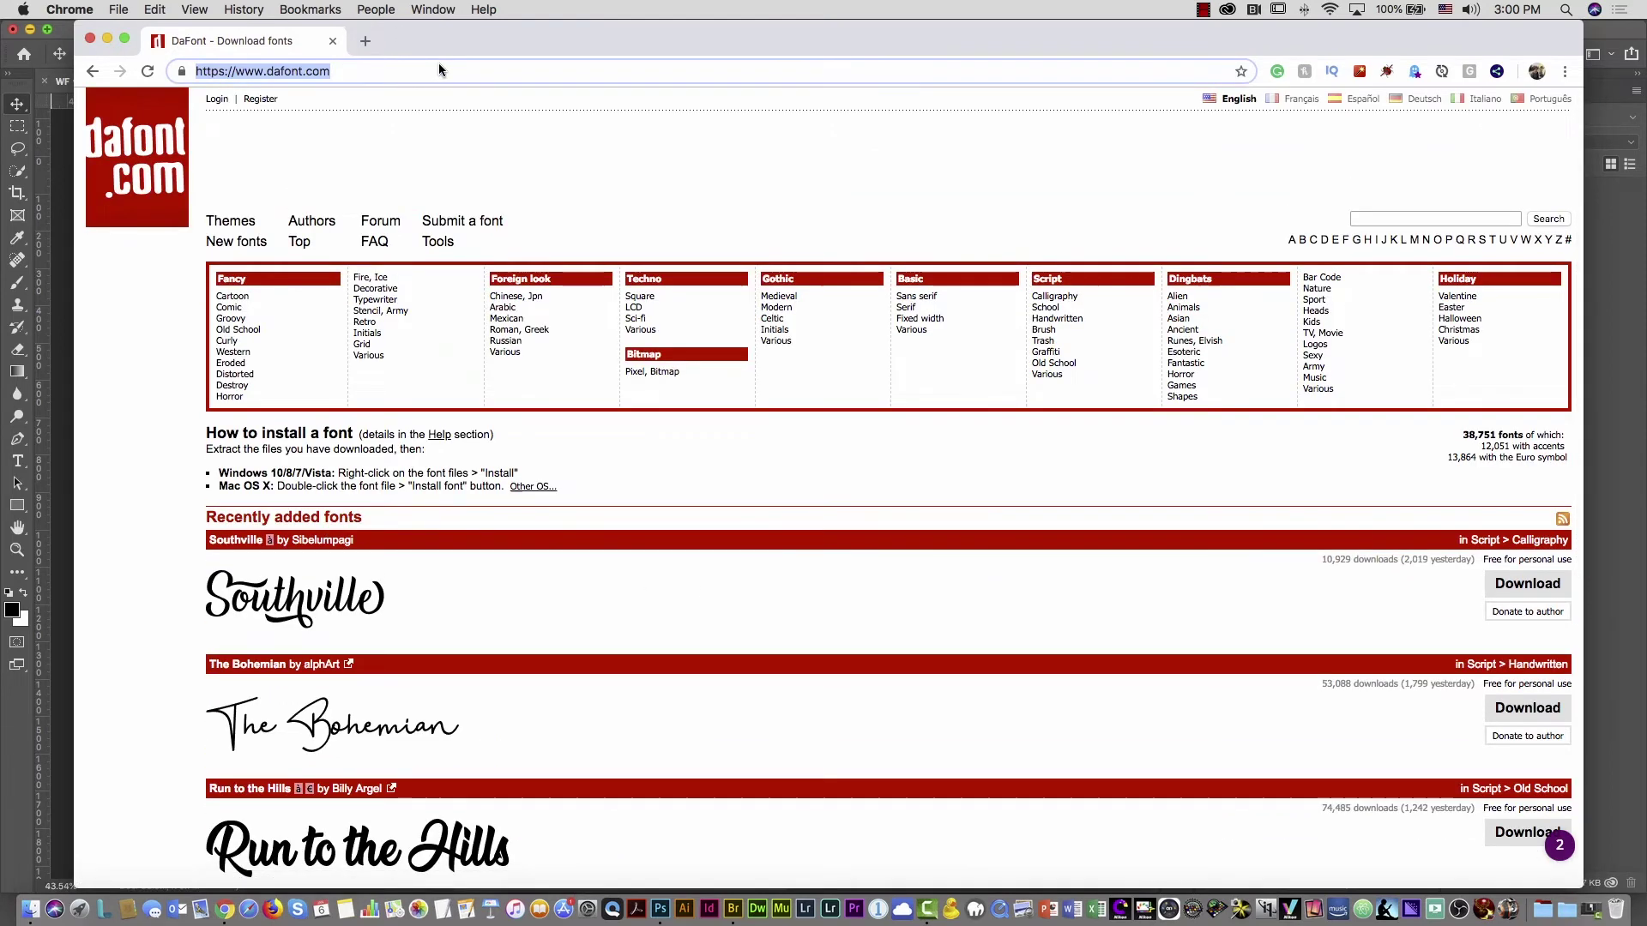
type("google f")
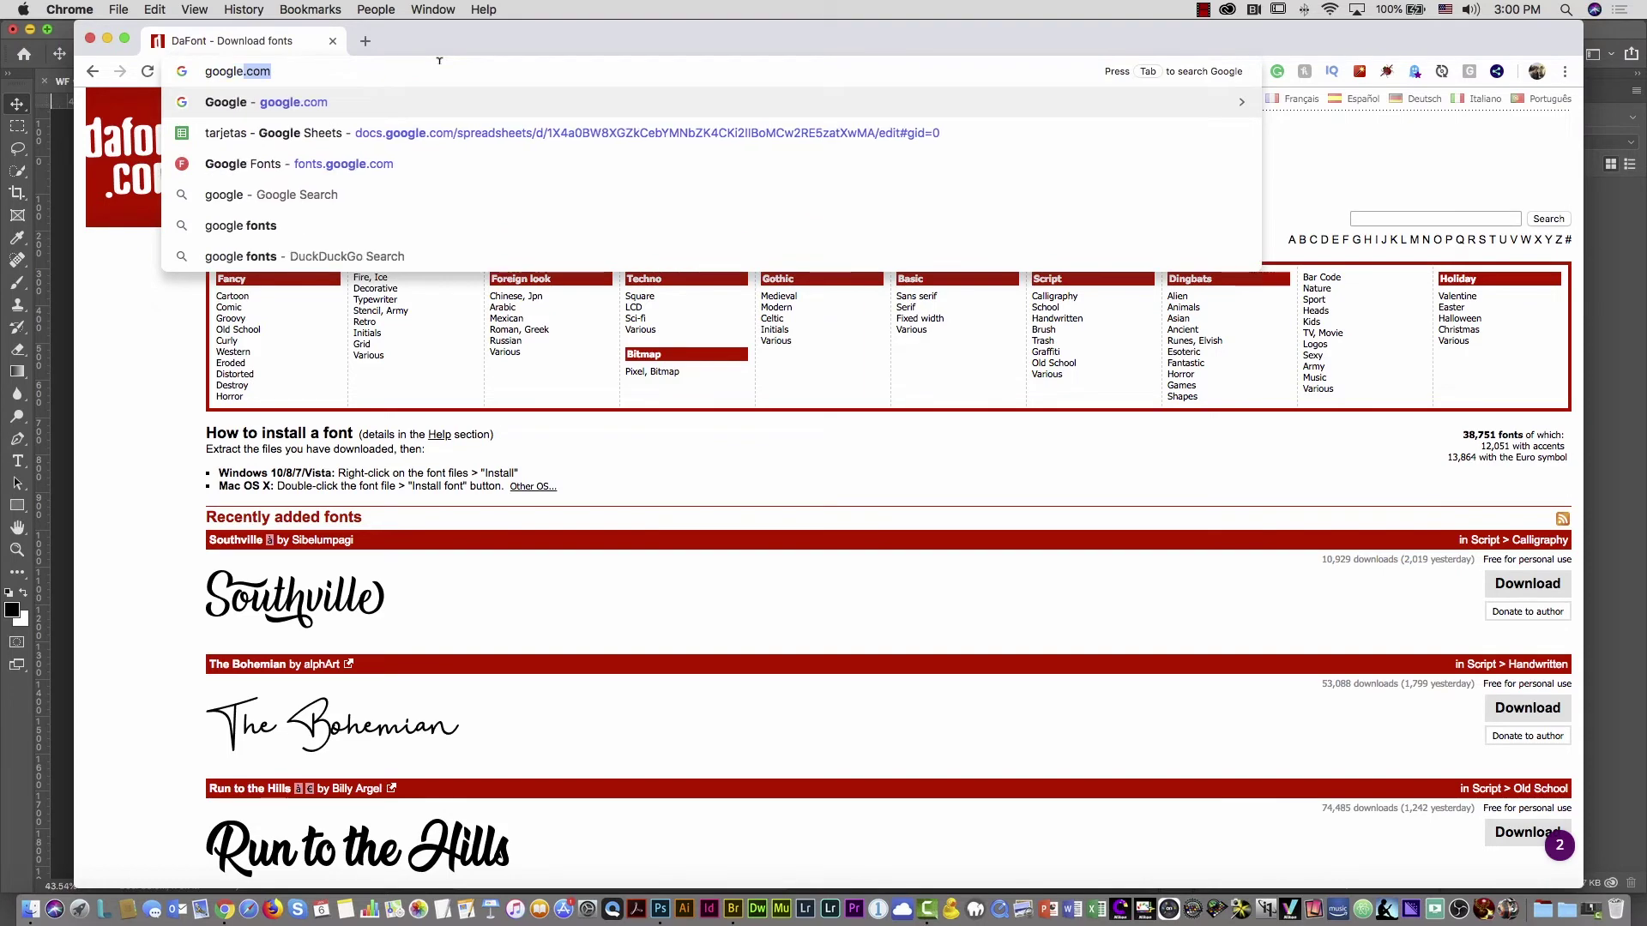
type("onts")
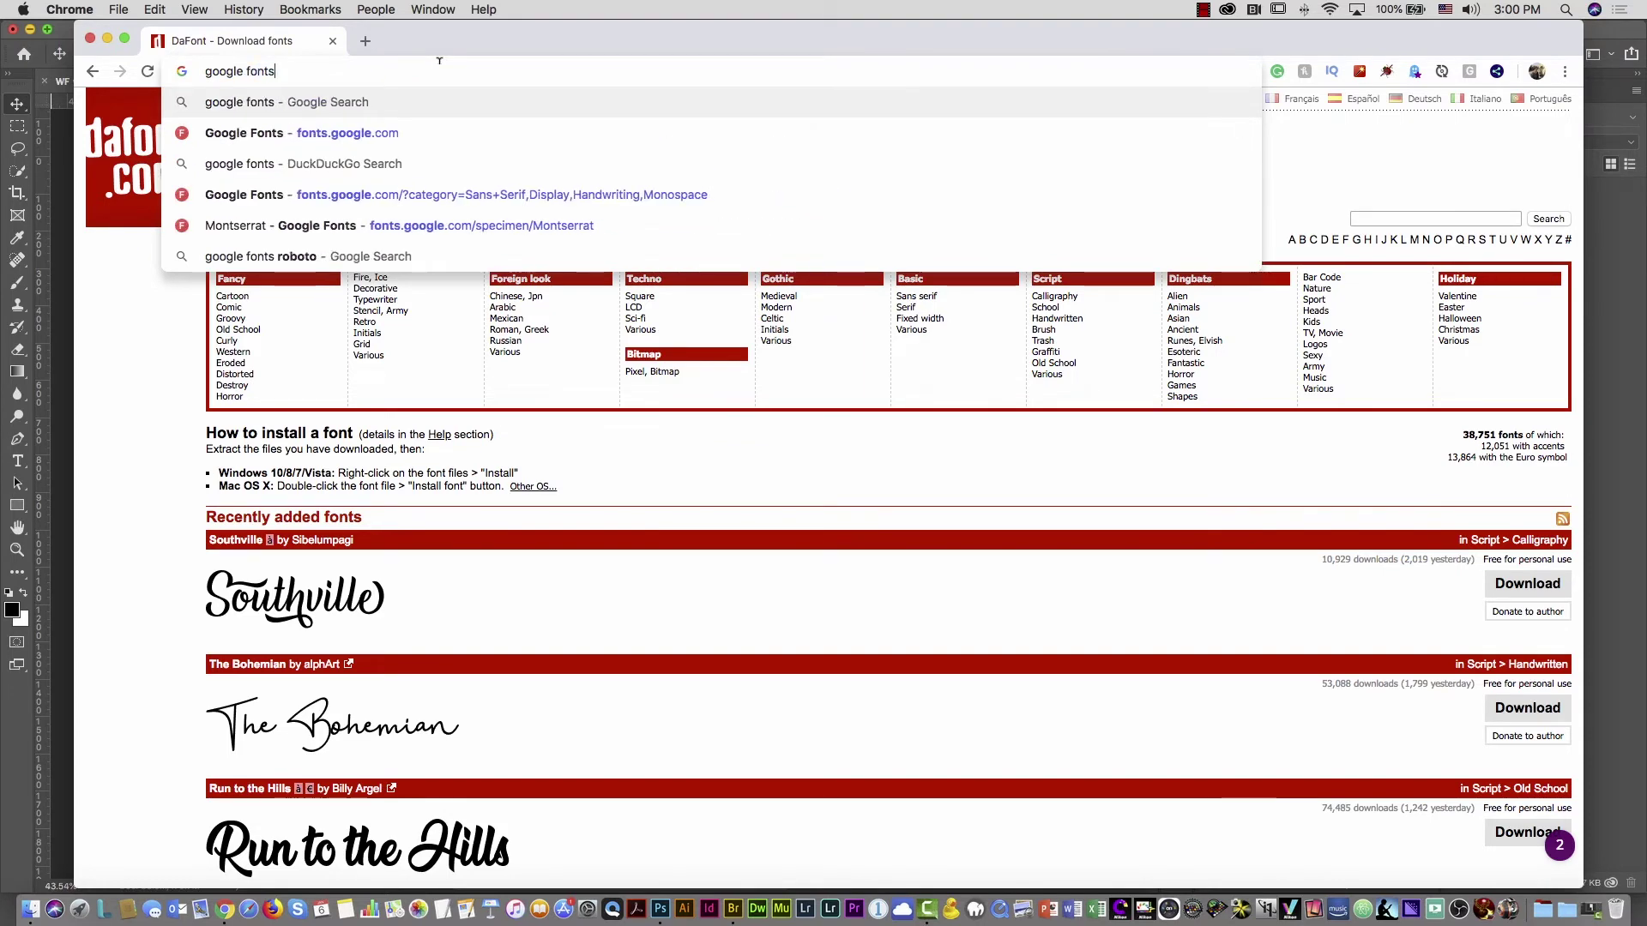
key("Return")
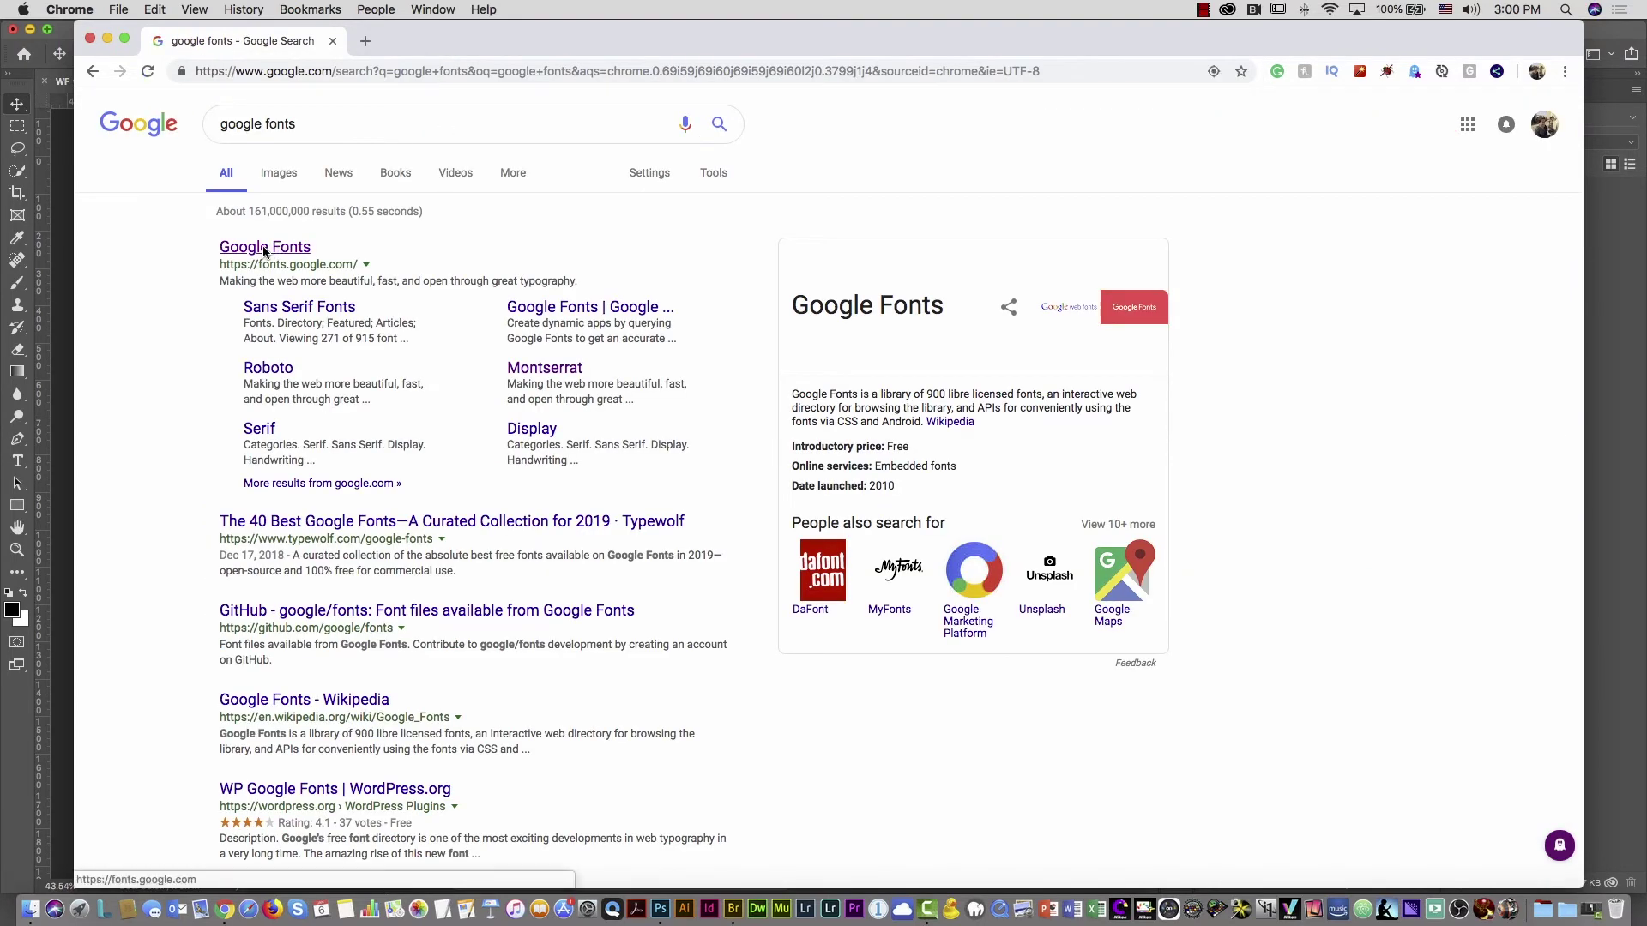
left_click(284, 251)
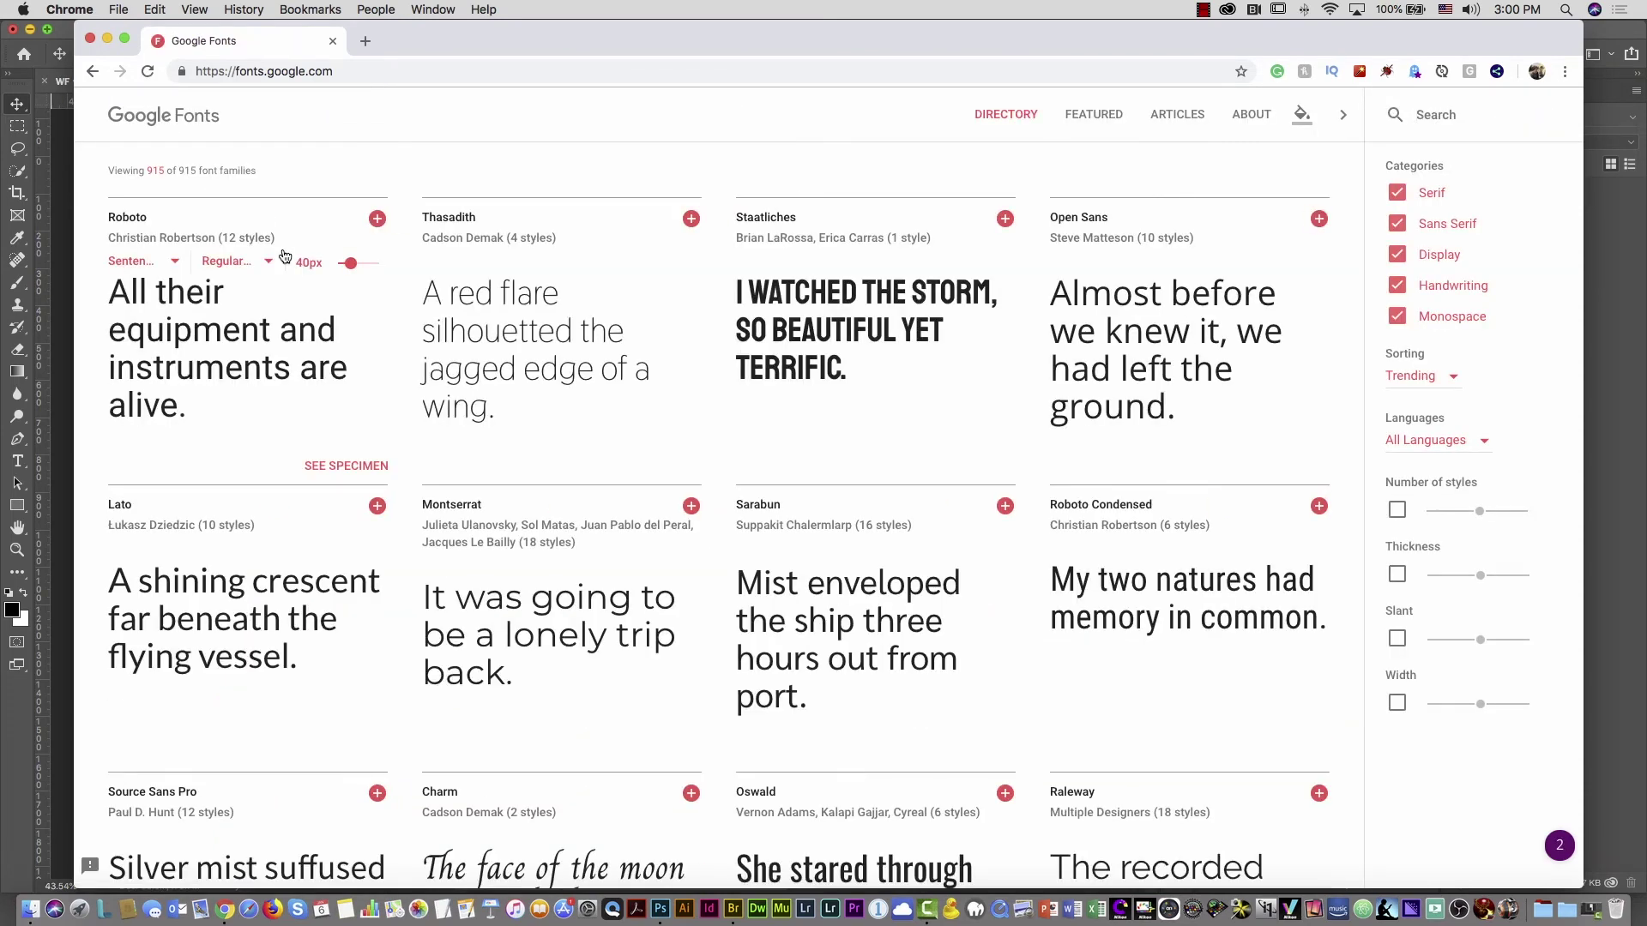
Find Happy Monkey in the Google Fonts directory, open its specimen page and select the font
scroll(773, 300, "down", 5)
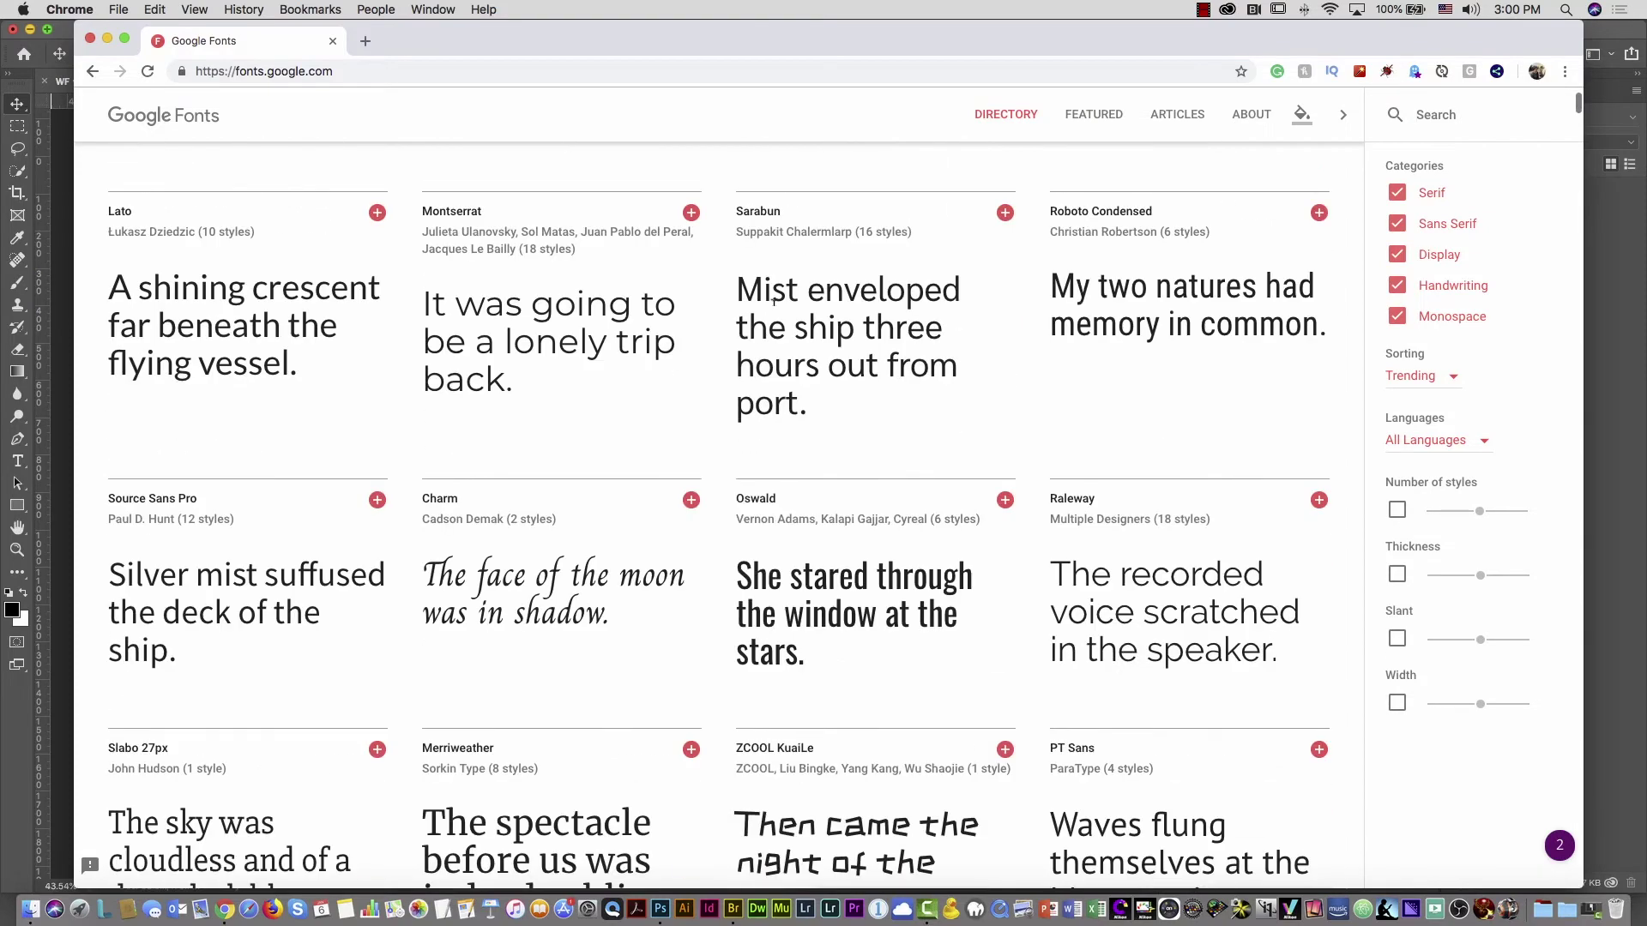
scroll(773, 302, "down", 6)
scroll(775, 308, "down", 7)
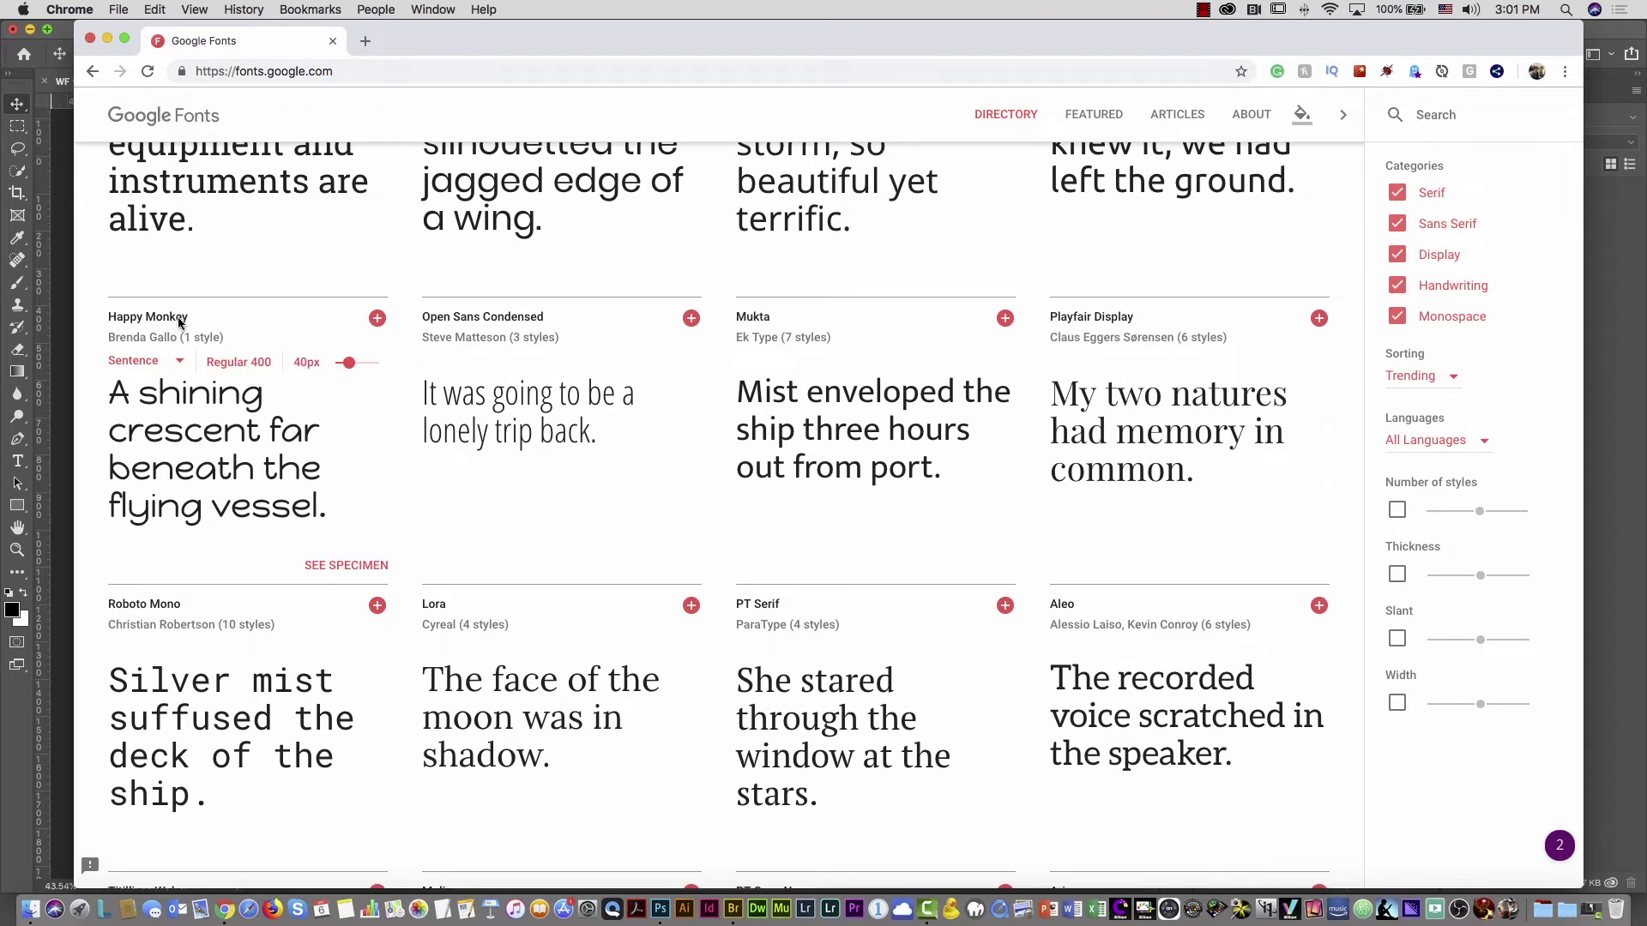
left_click(343, 566)
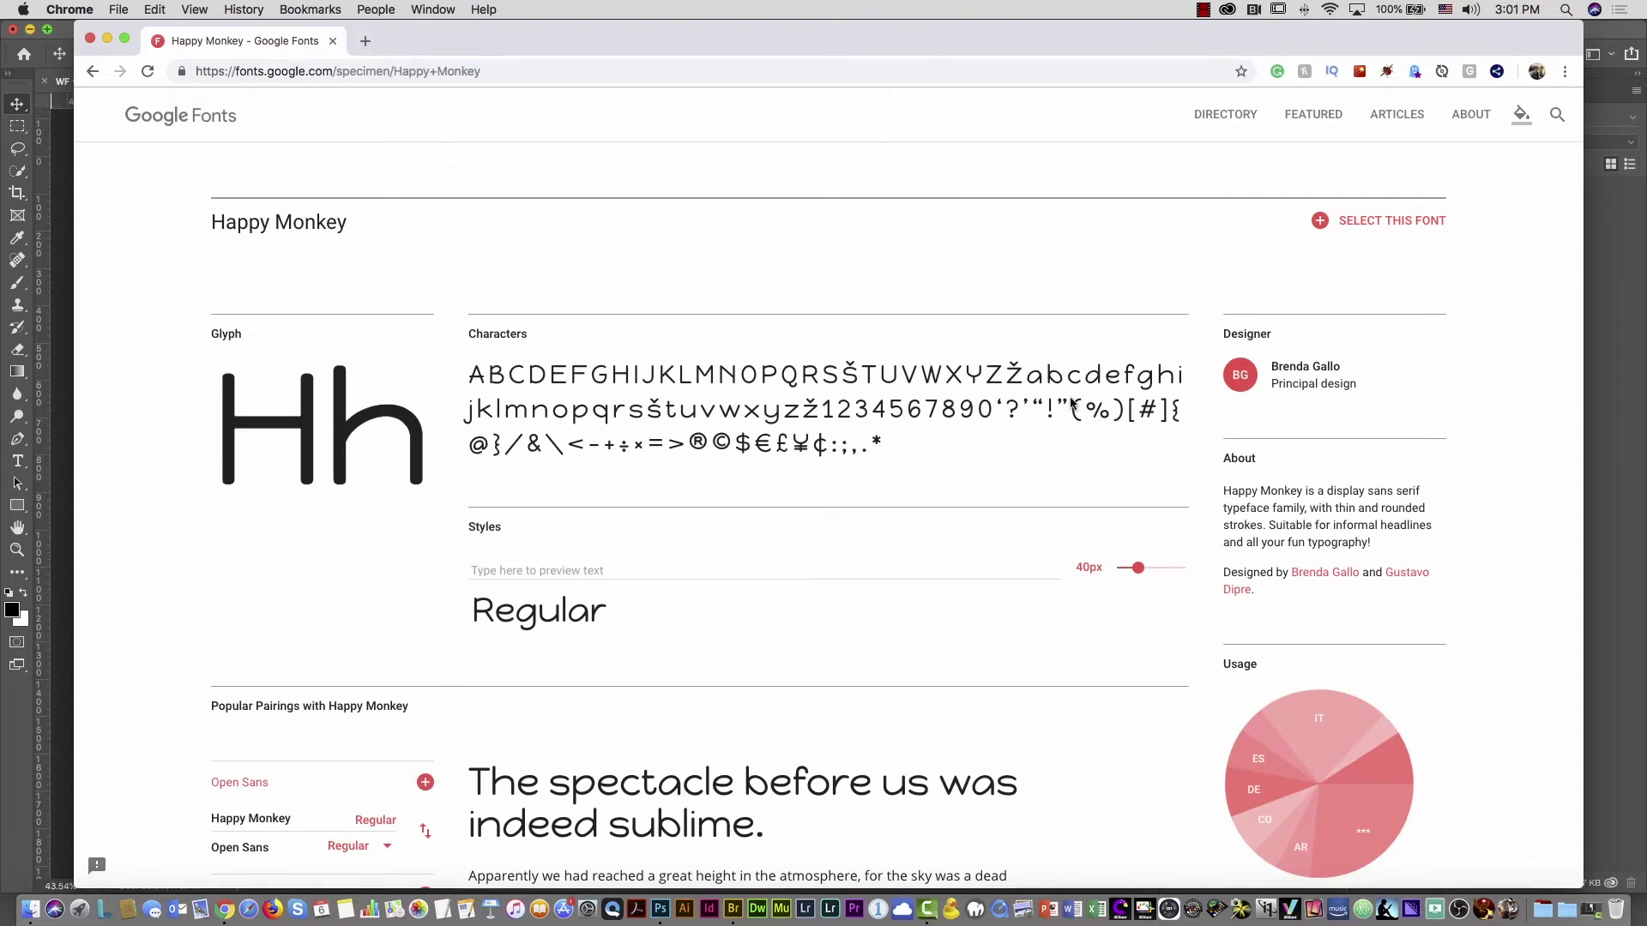
left_click(1368, 223)
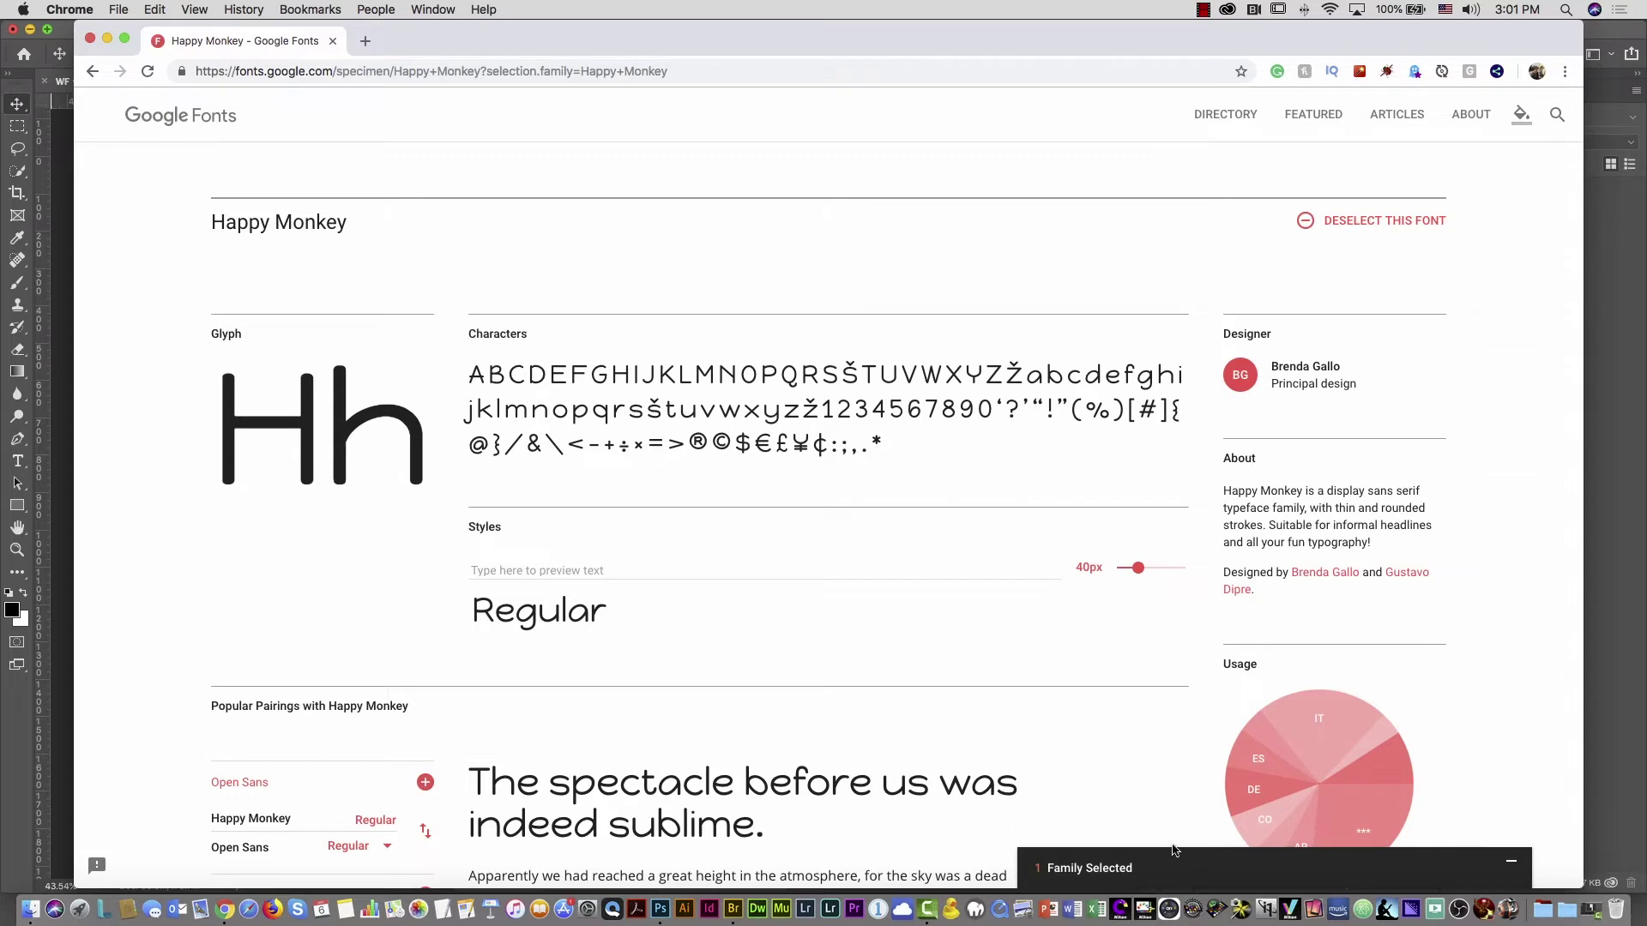
Download the selected Happy Monkey family as a Zip archive named Happy_Monkey to the Desktop and close the browser window
left_click(1164, 875)
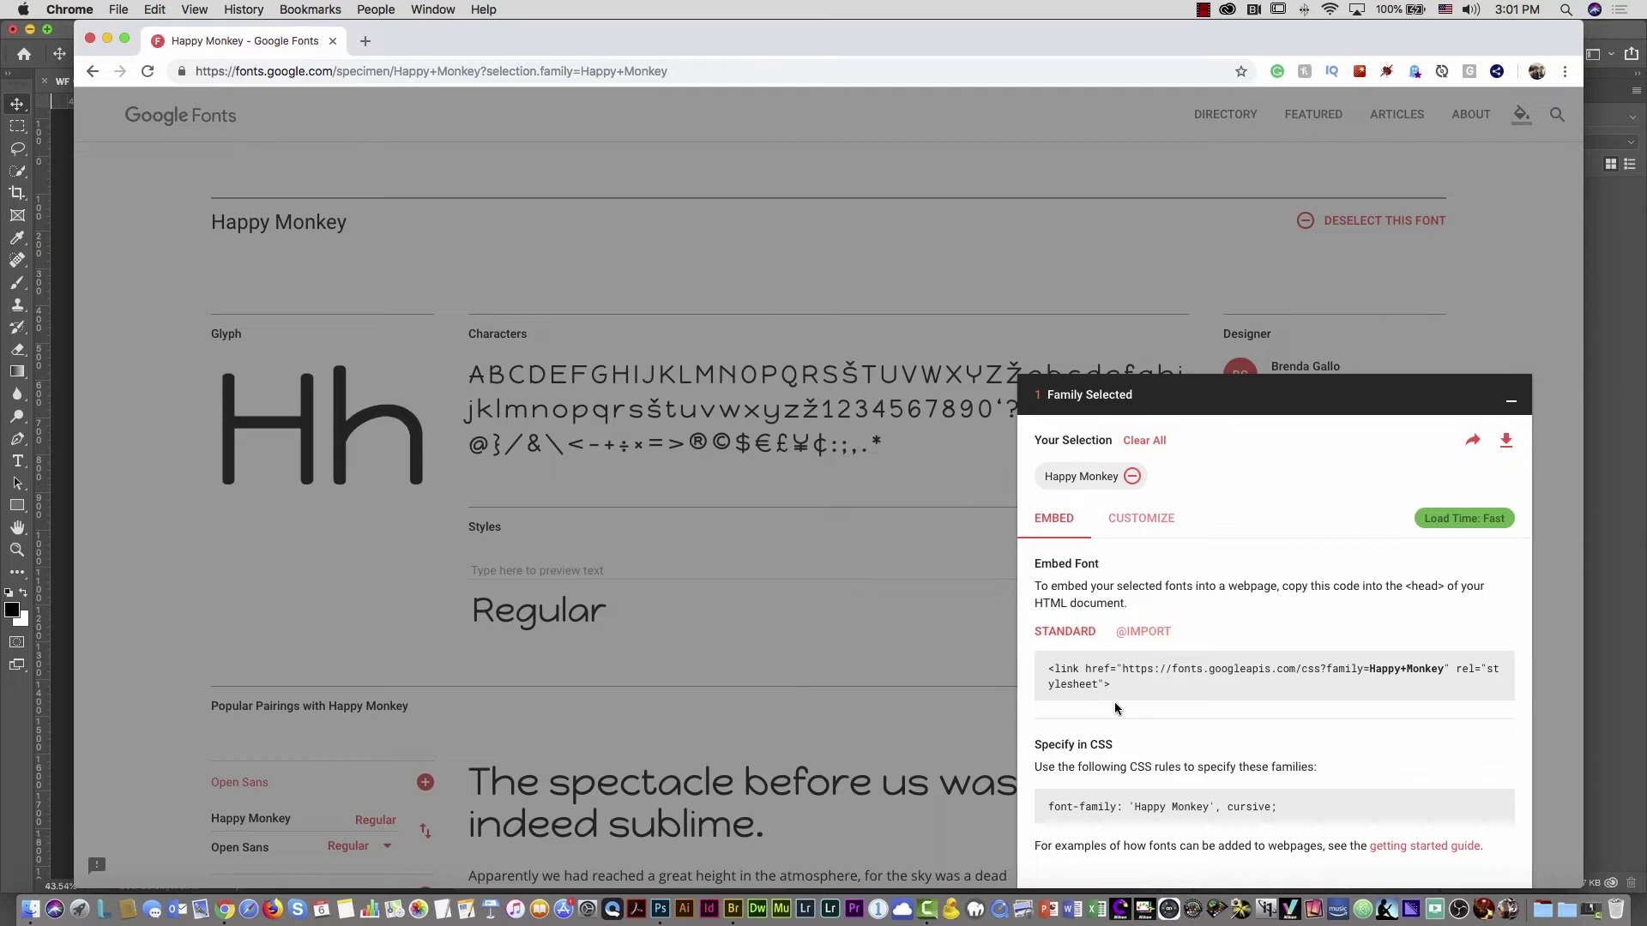
left_click(1507, 442)
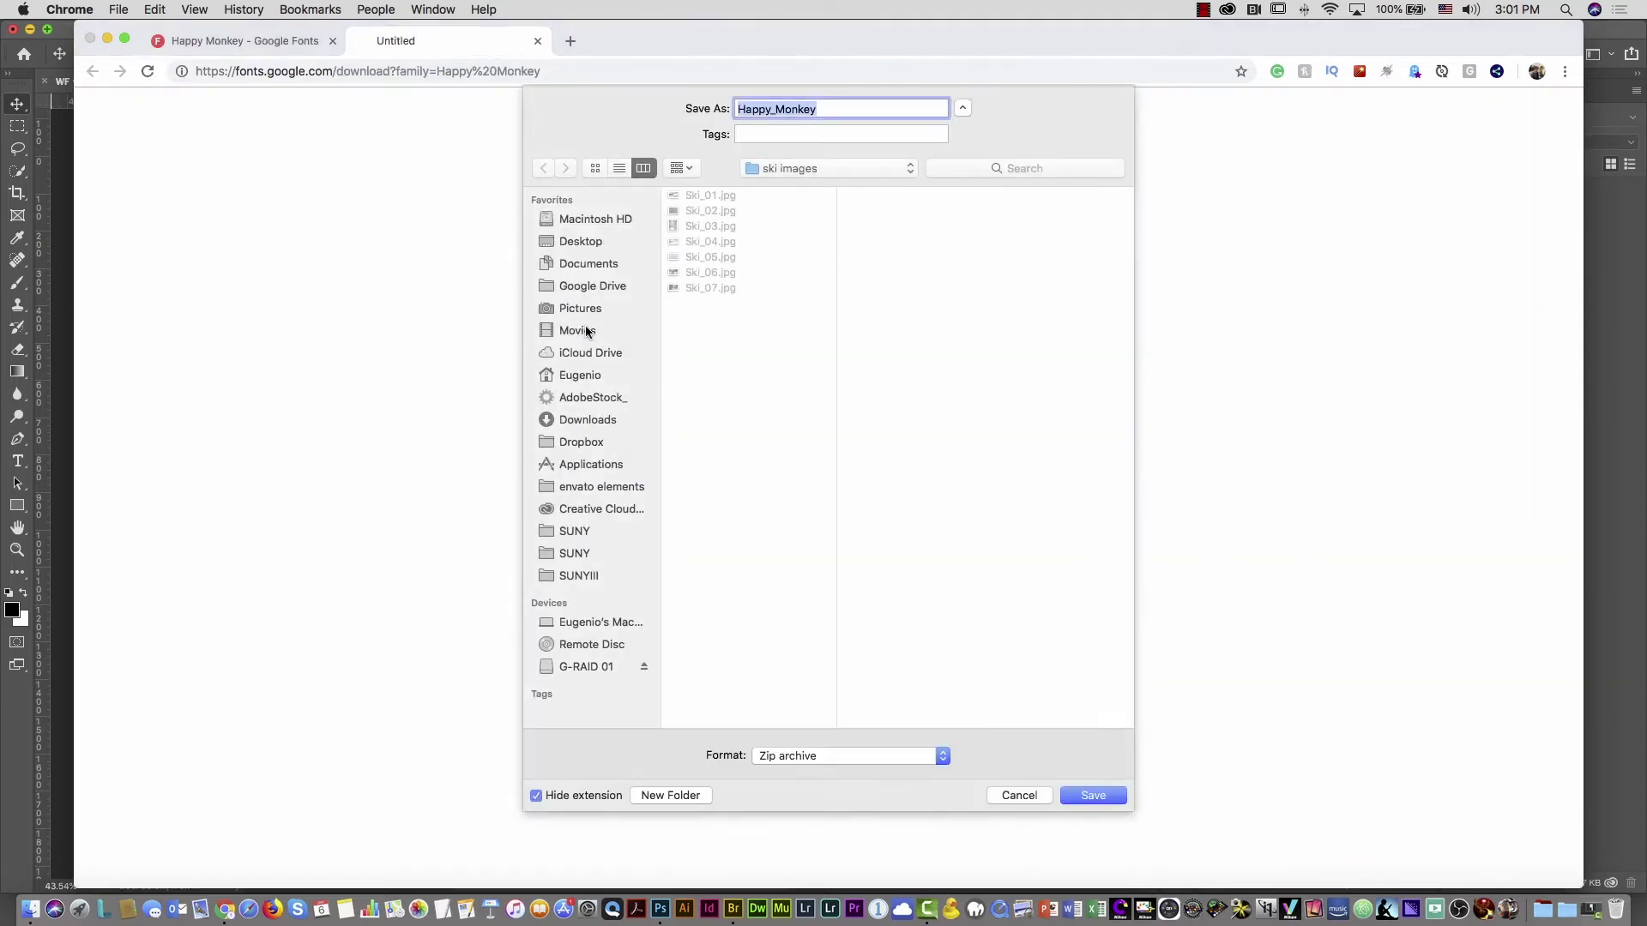
left_click(590, 241)
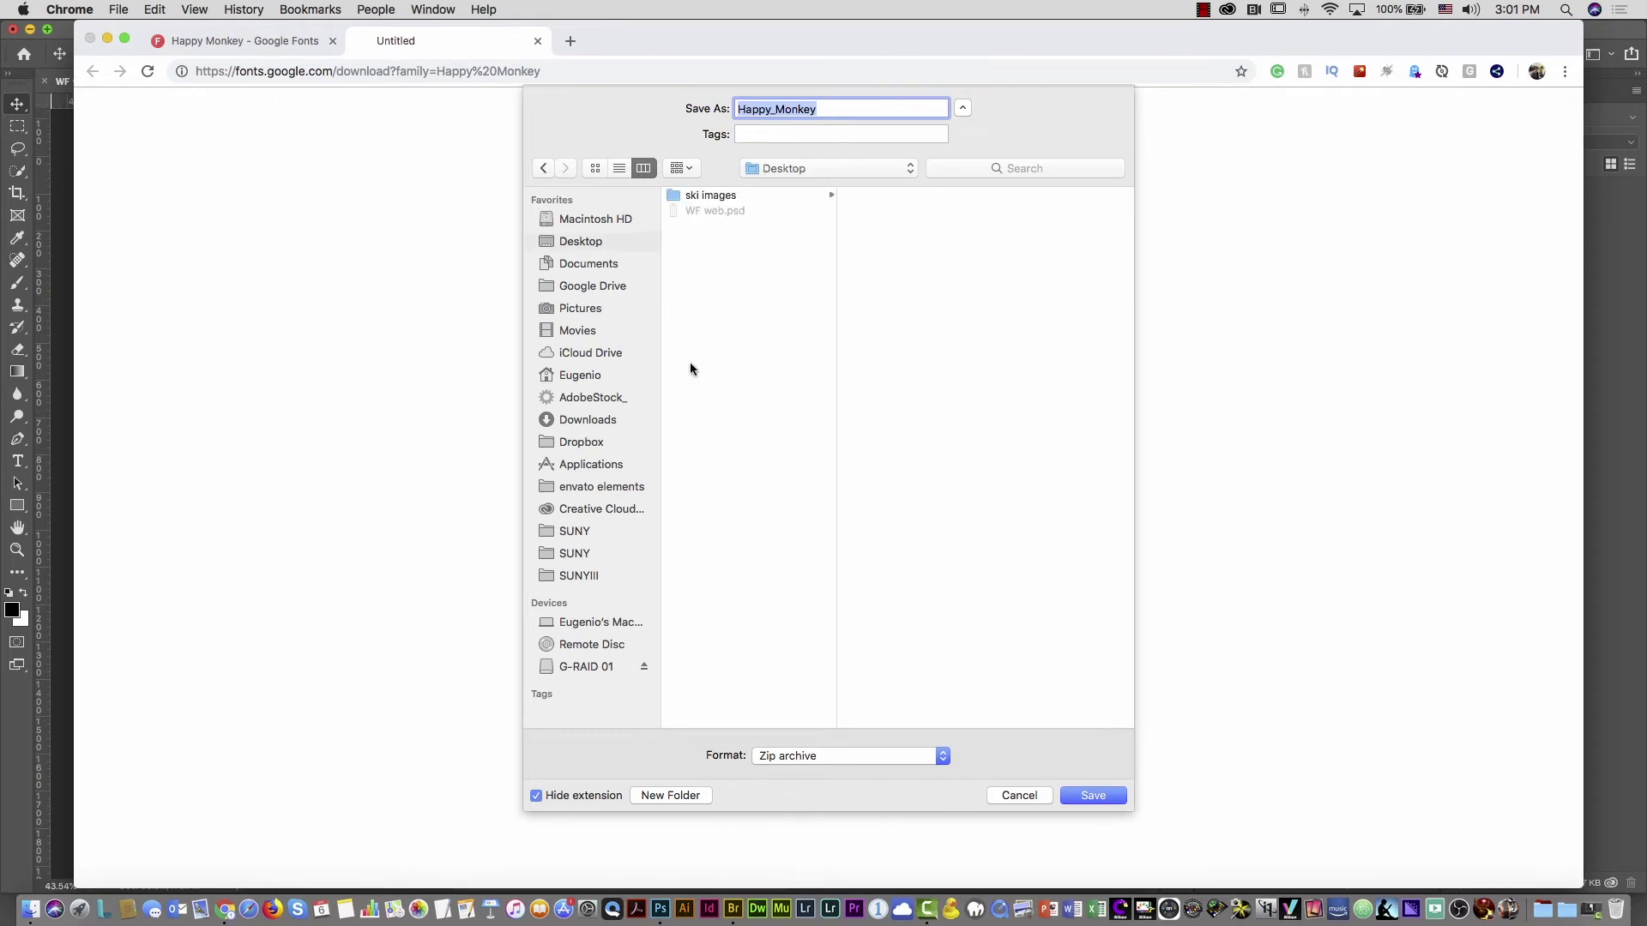
left_click(1087, 798)
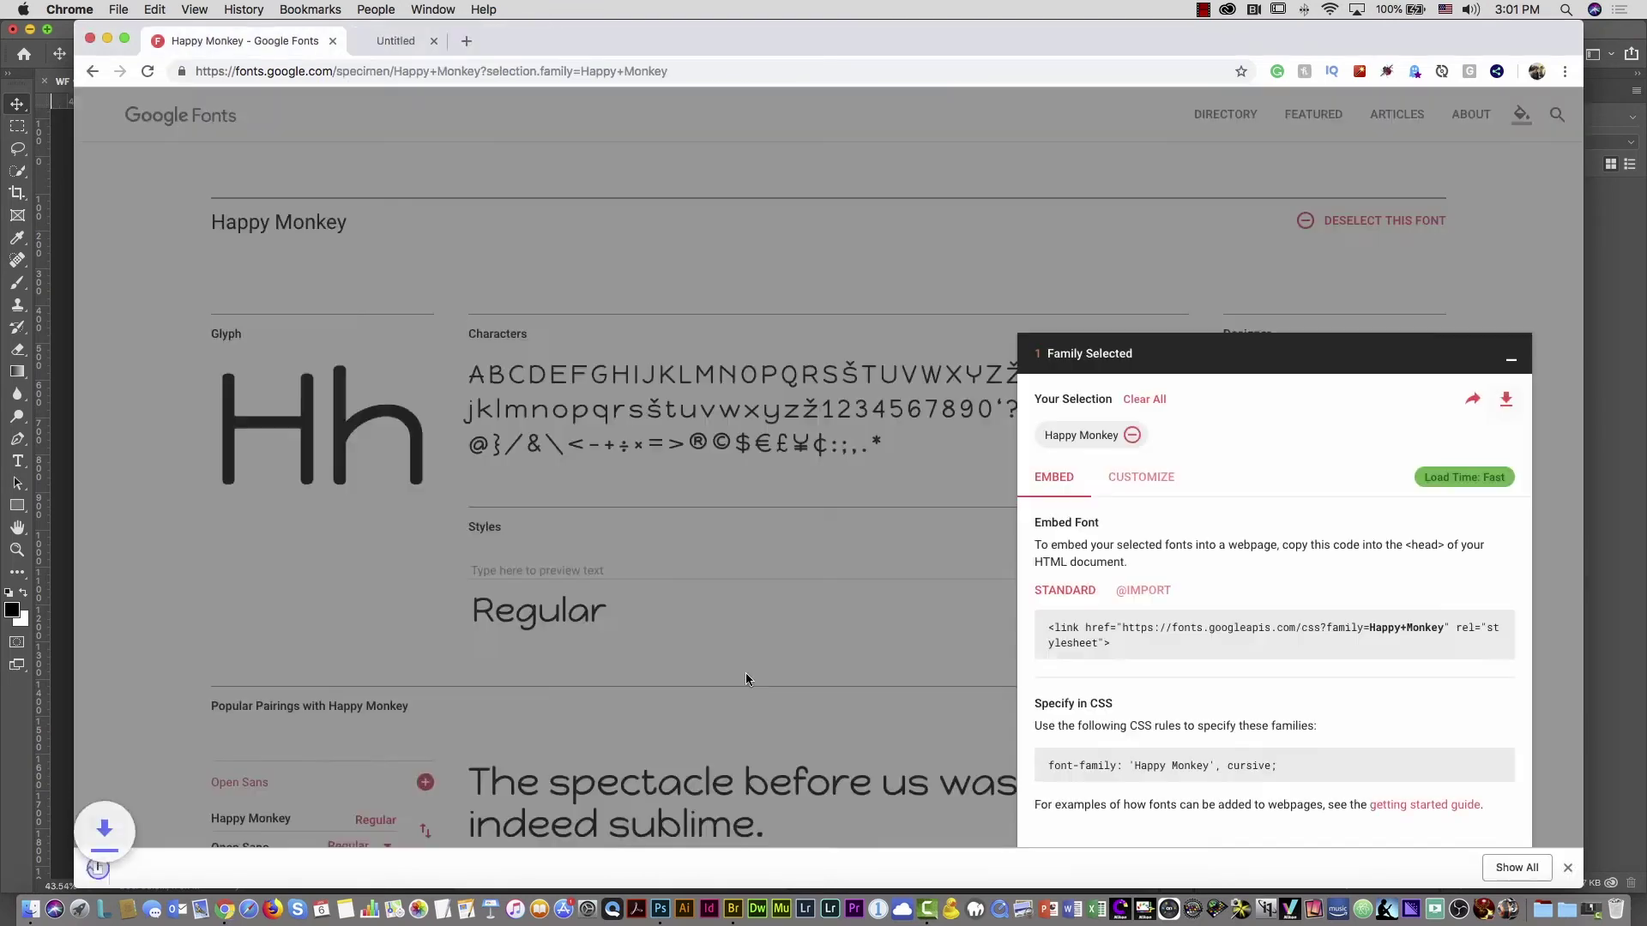
left_click(90, 38)
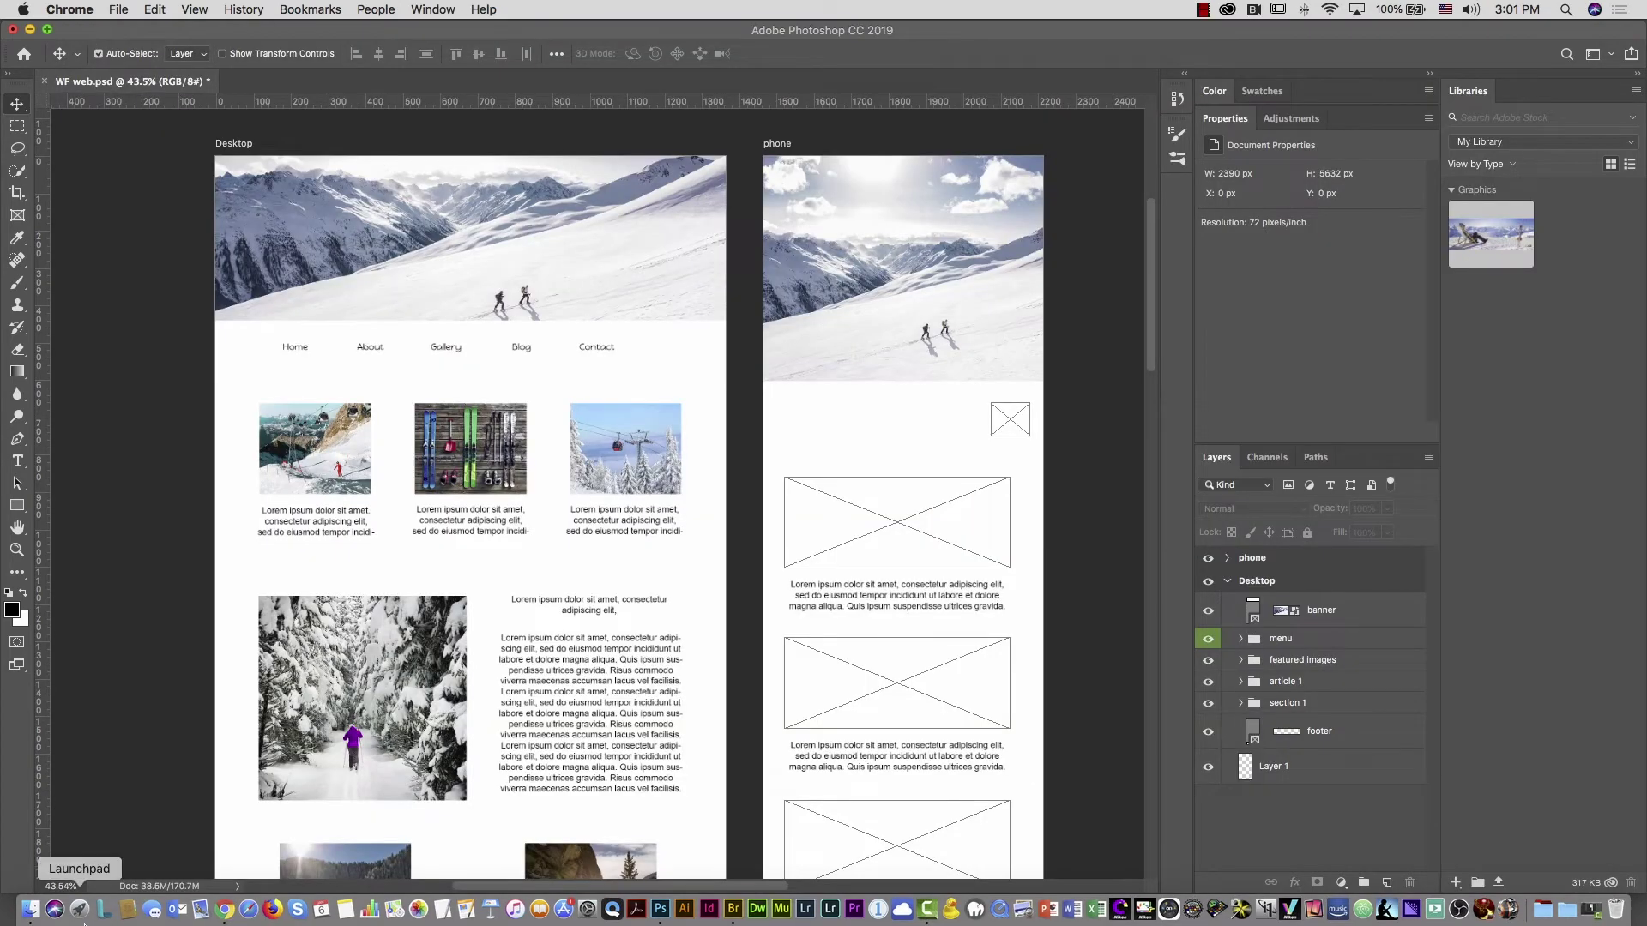
Switch to Finder, extract Happy_Monkey.zip on the desktop and open the resulting Happy_Monkey folder
left_click(30, 911)
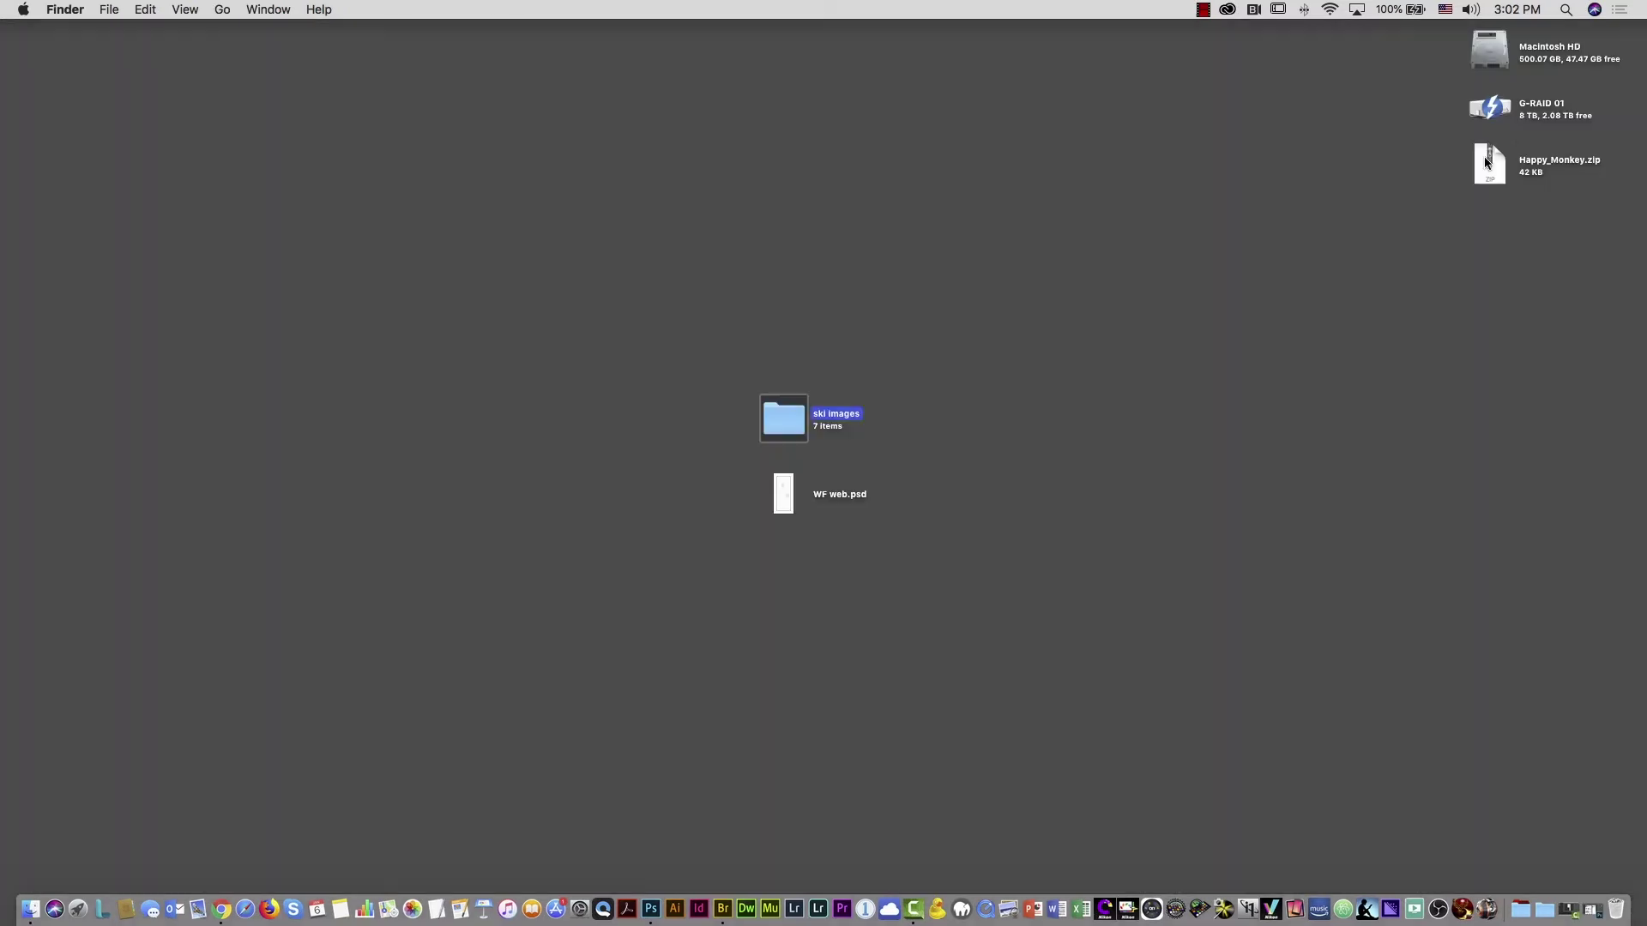
double_click(1486, 163)
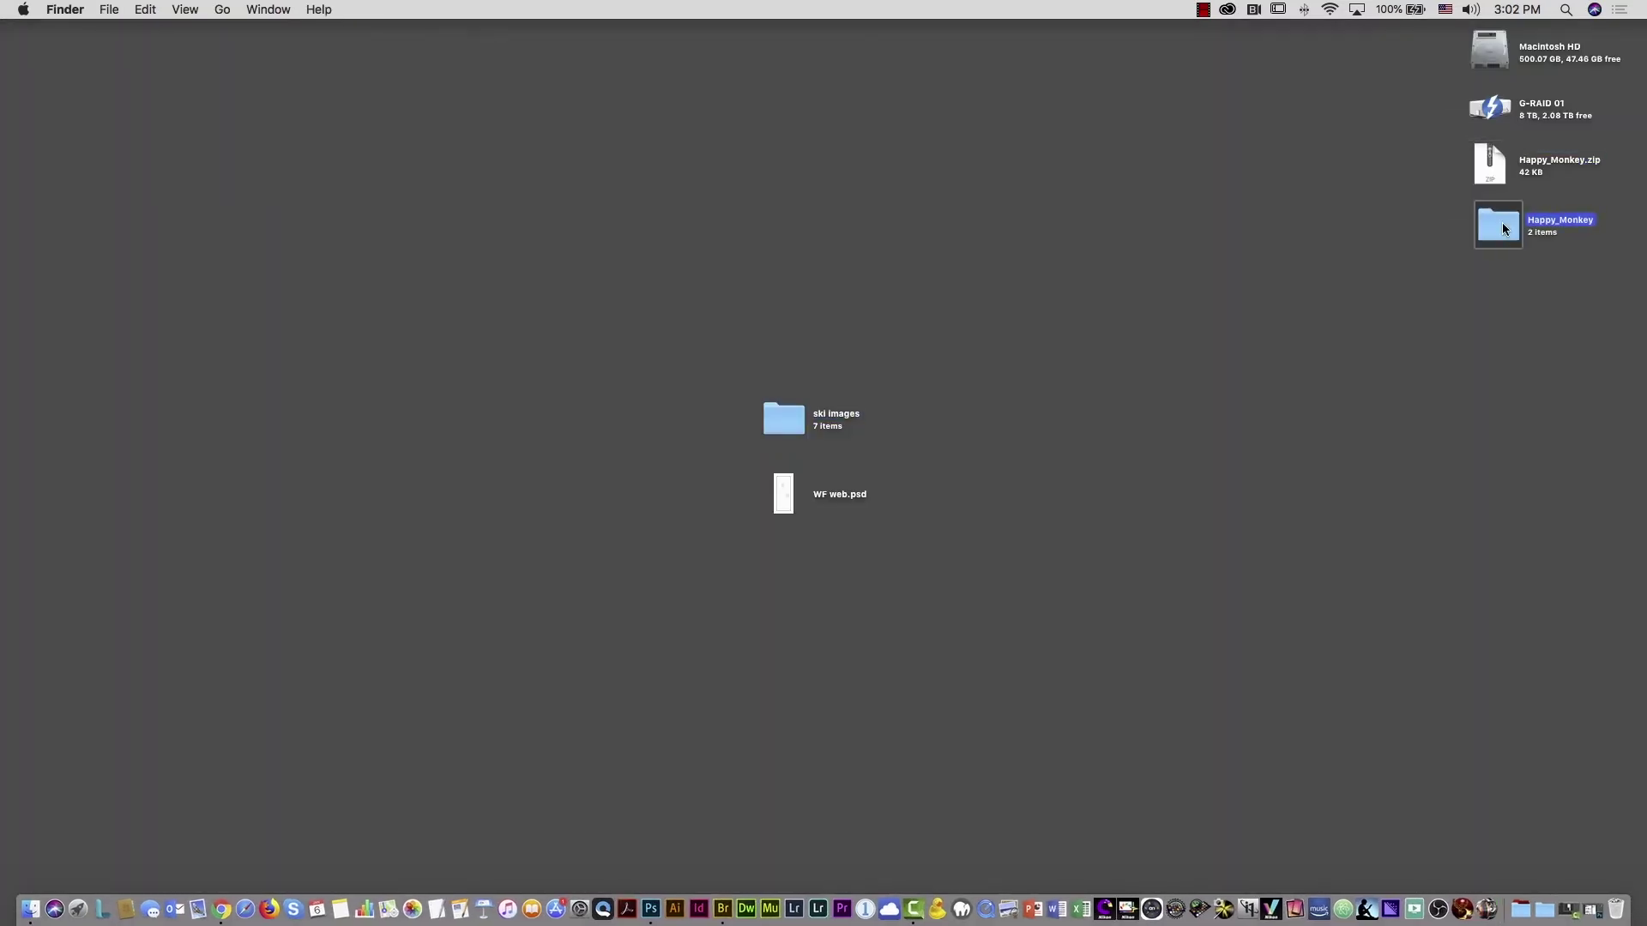
double_click(1503, 229)
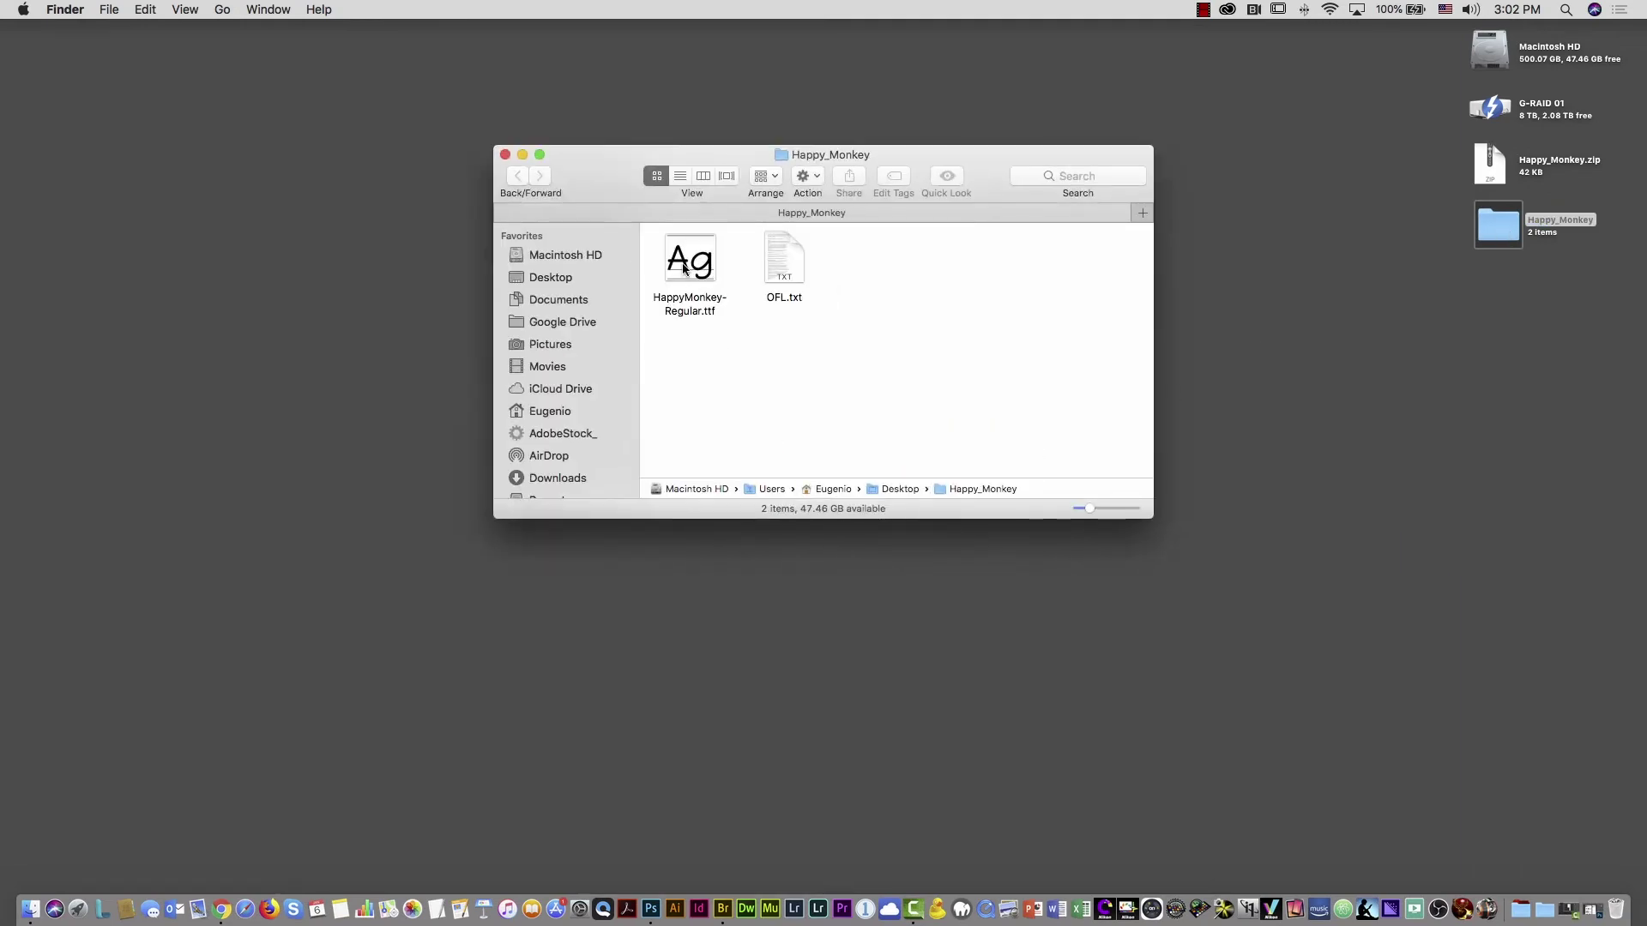
Preview the font's license text in OFL.txt and close the preview
left_click(793, 258)
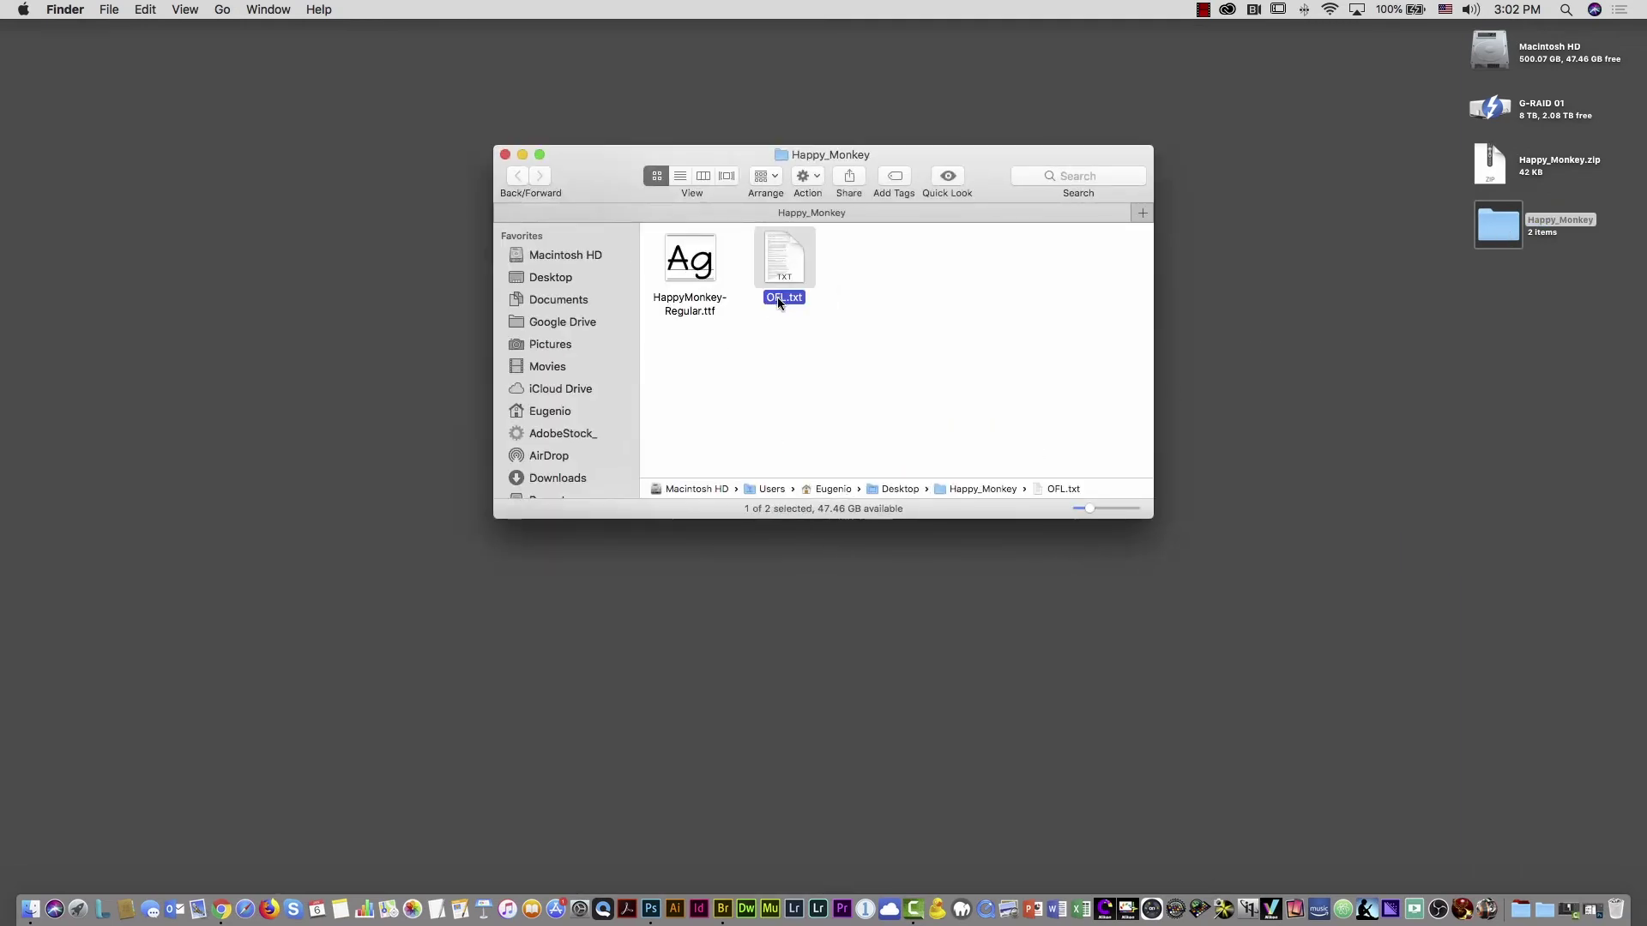
key("space")
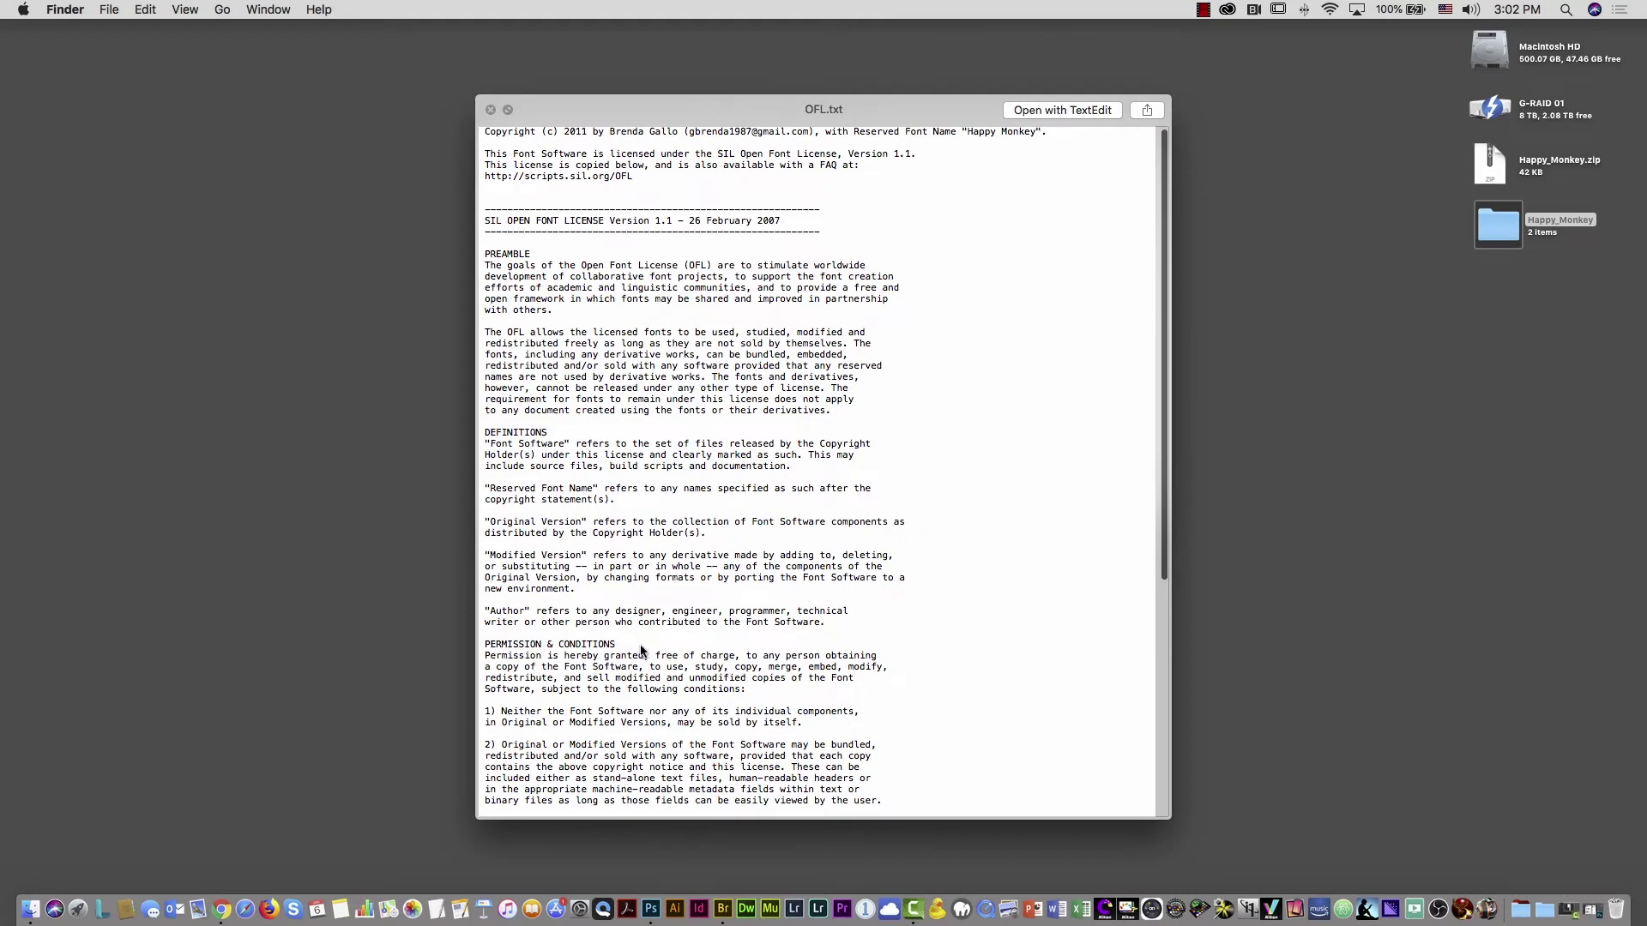
key("space")
Install HappyMonkey-Regular.ttf through Font Book, and close the Font Book and folder windows
left_click(697, 262)
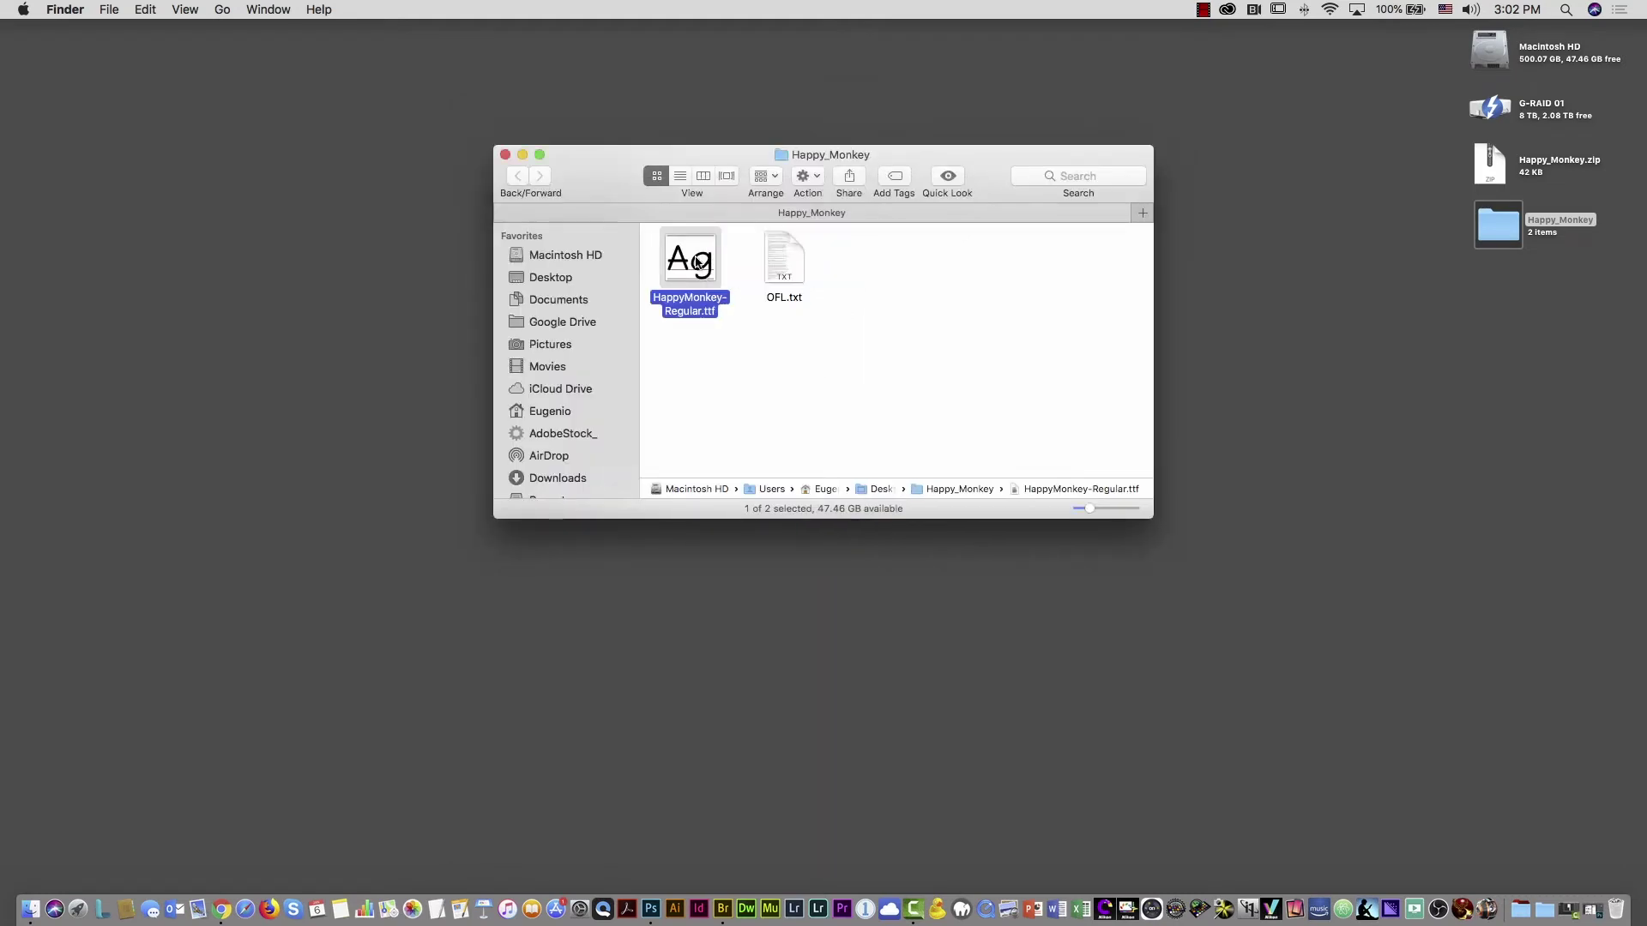
double_click(696, 263)
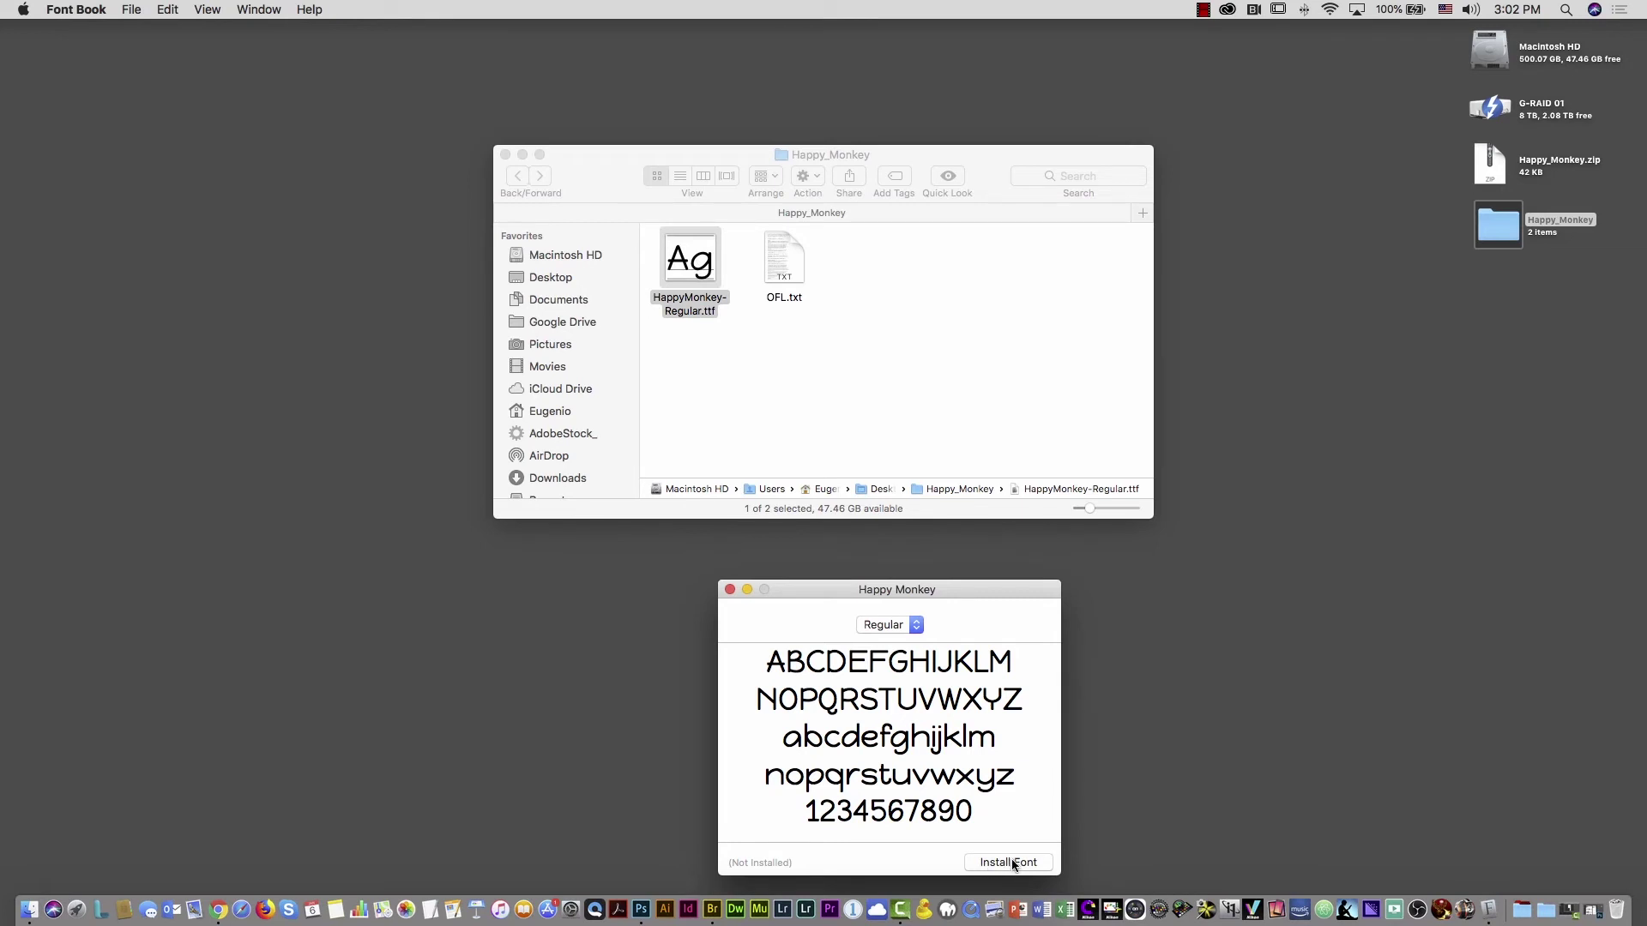
left_click_drag(964, 590, 944, 357)
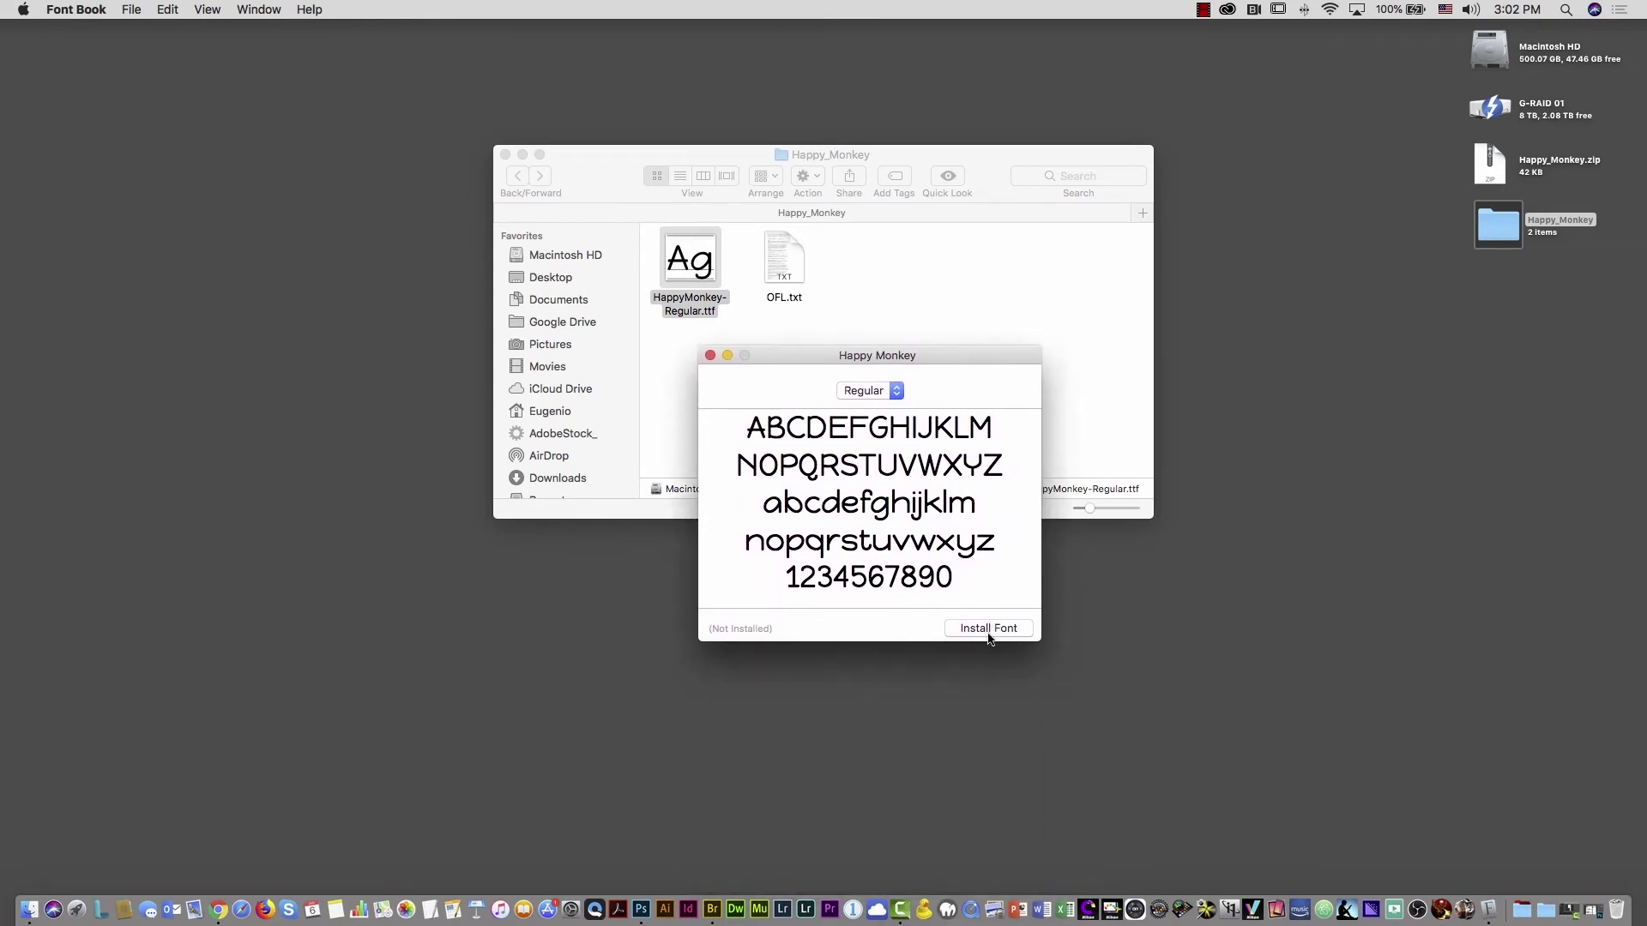
left_click(986, 629)
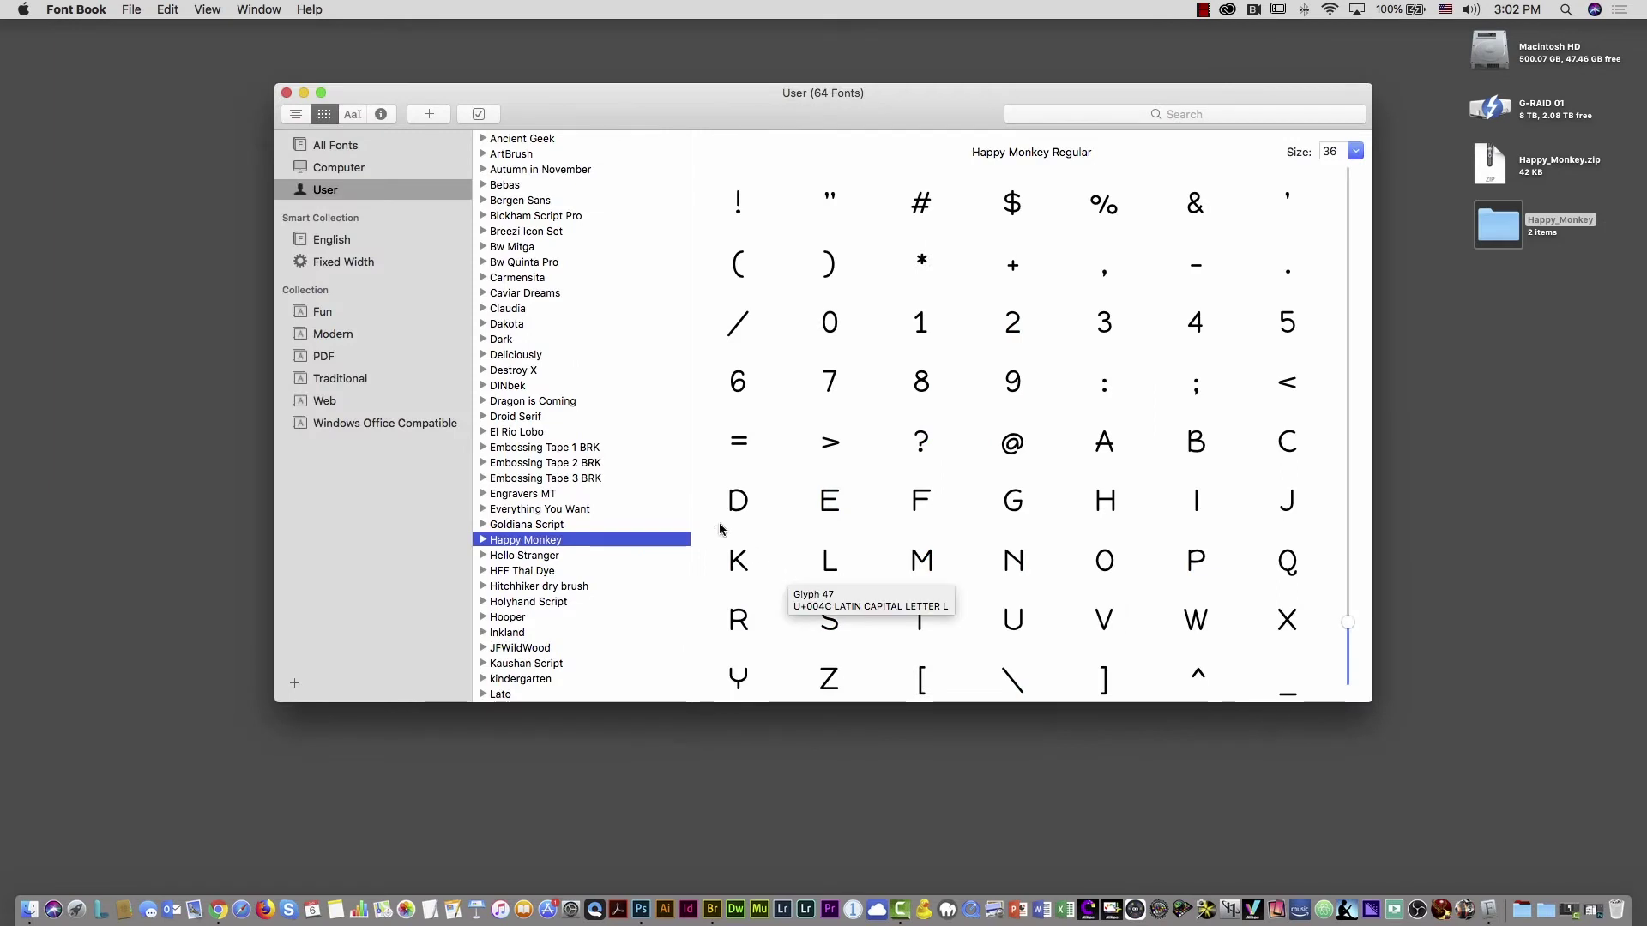
left_click(287, 92)
left_click(507, 160)
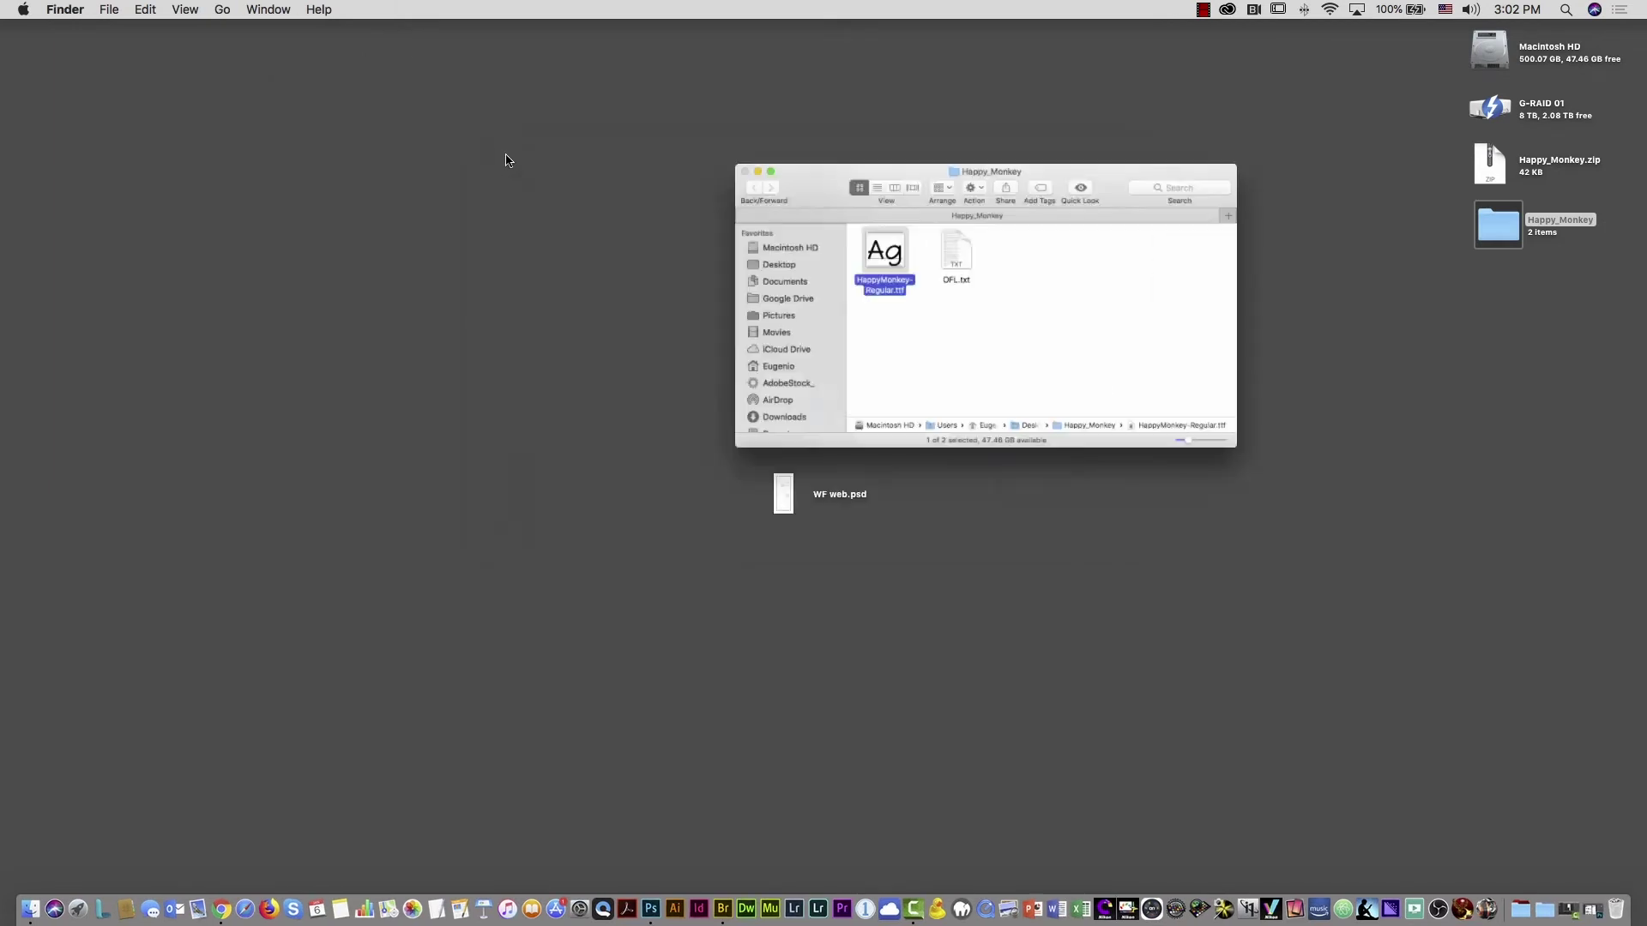
key("super+w")
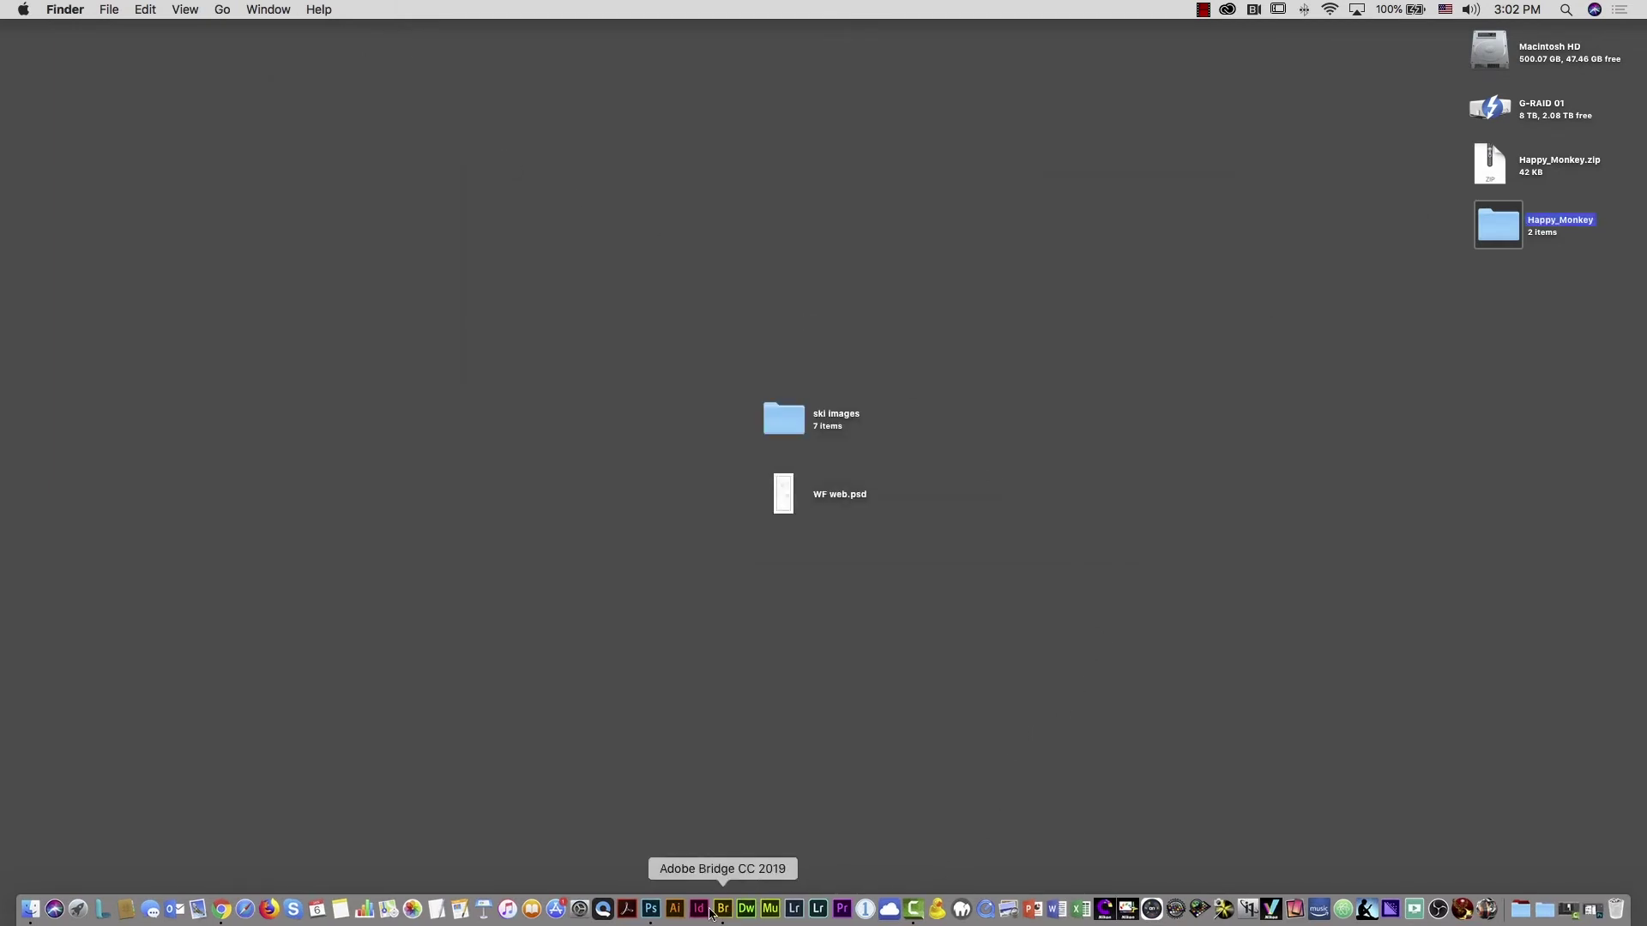
Switch to Photoshop and set all five Desktop menu labels, Home through Contact, in the Happy Monkey font
left_click(650, 909)
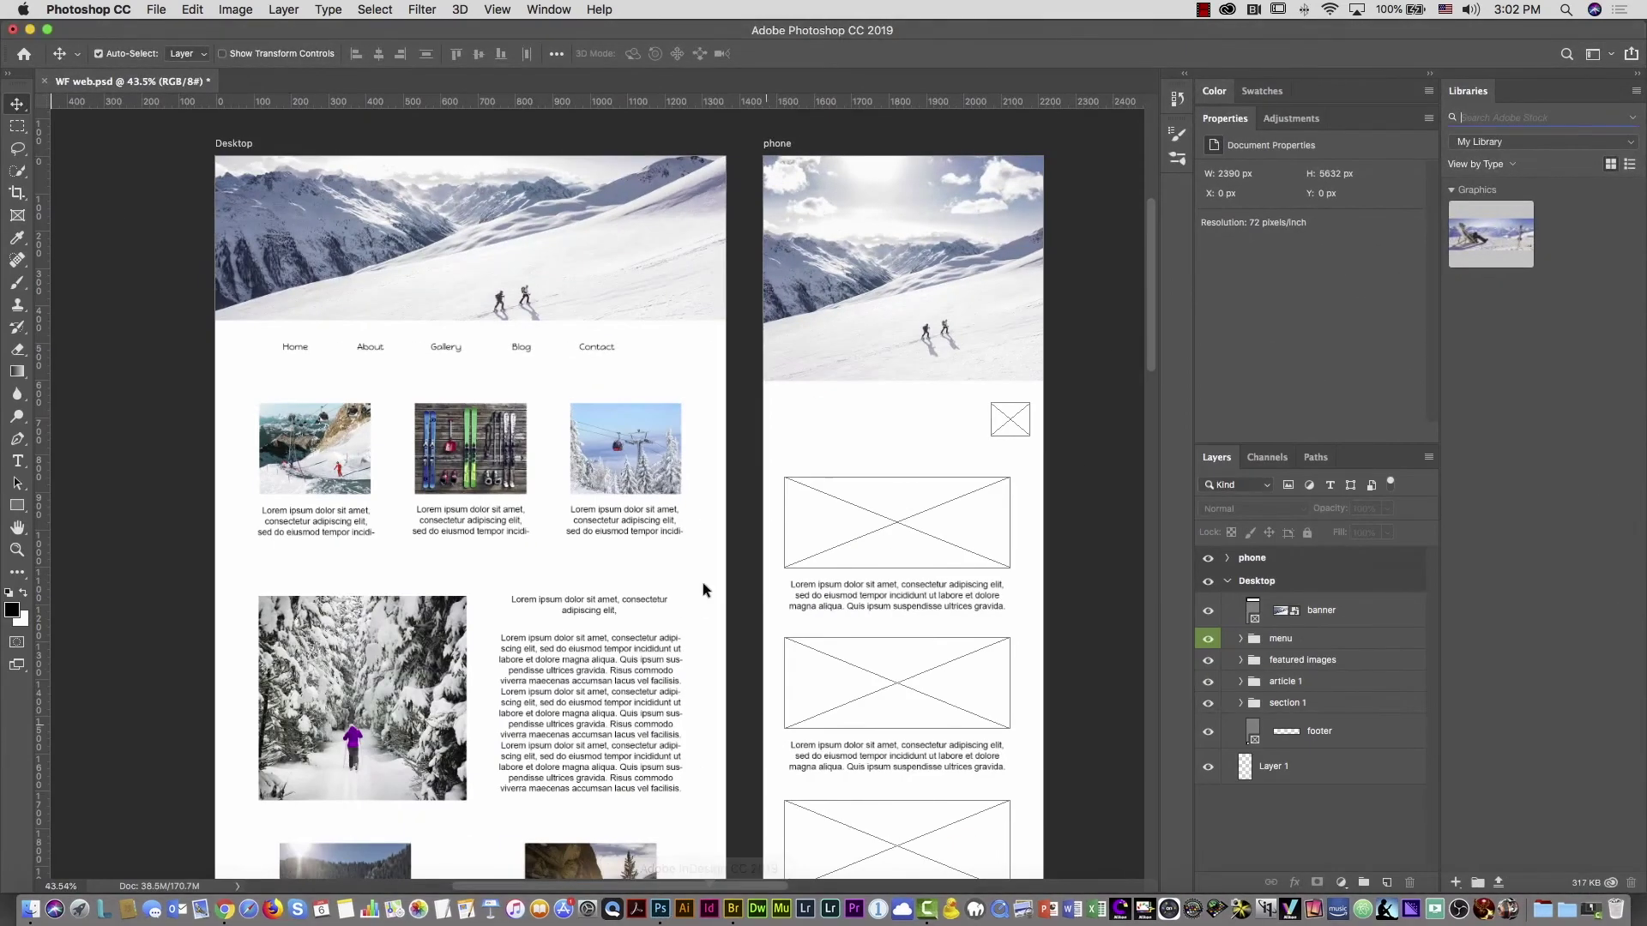
left_click(442, 351)
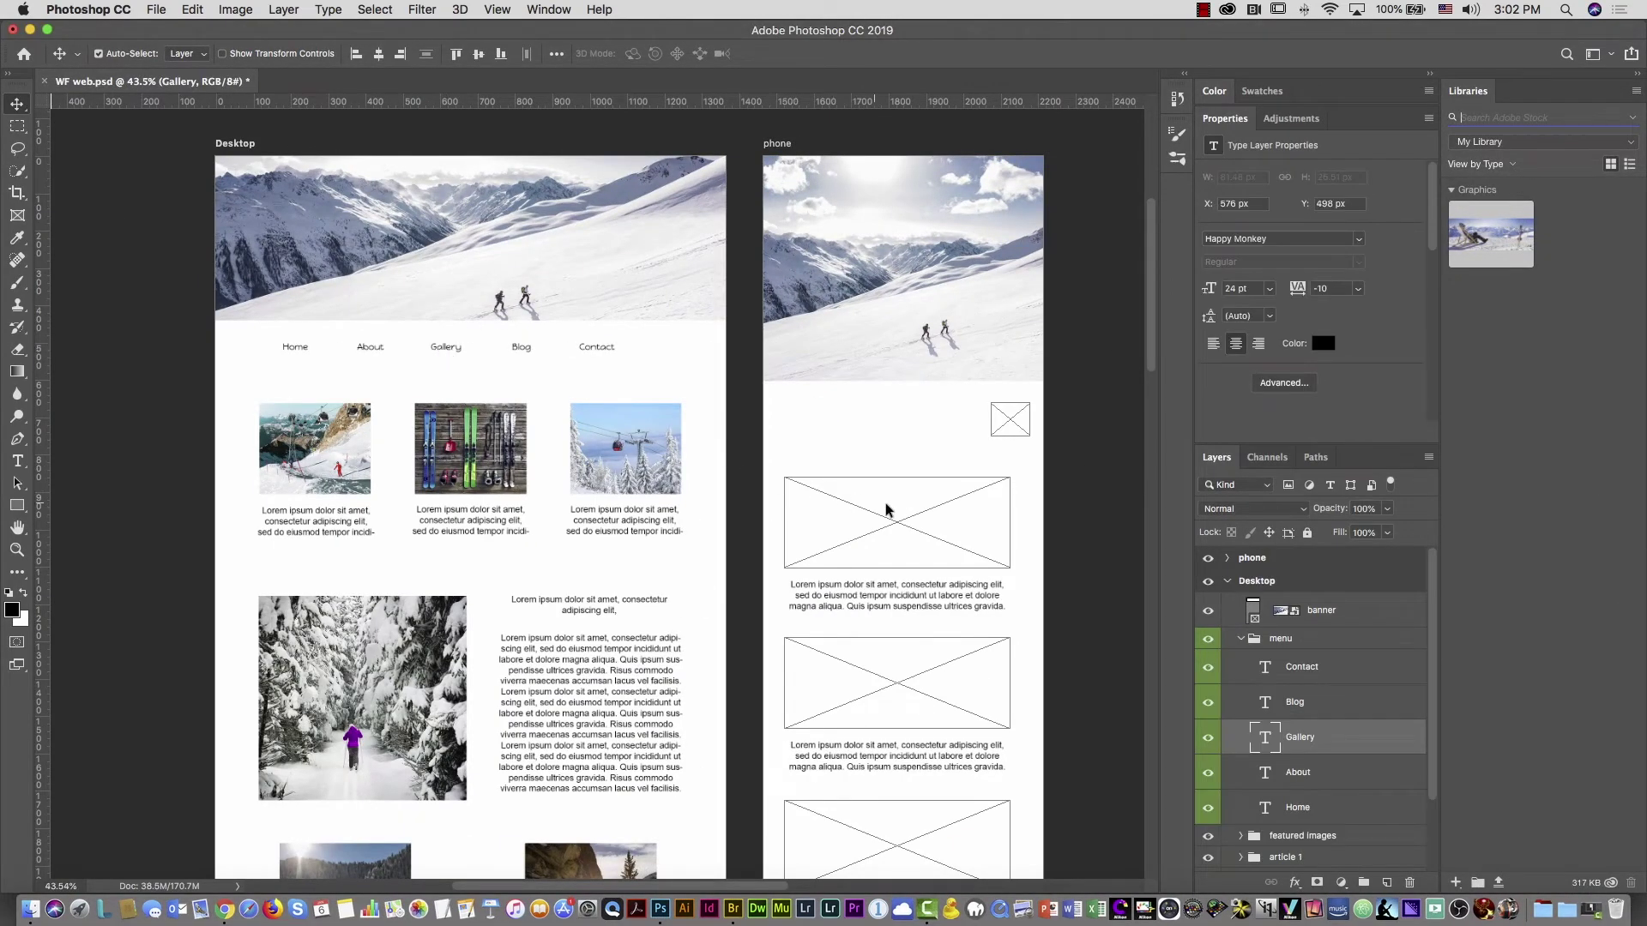
left_click(1267, 667)
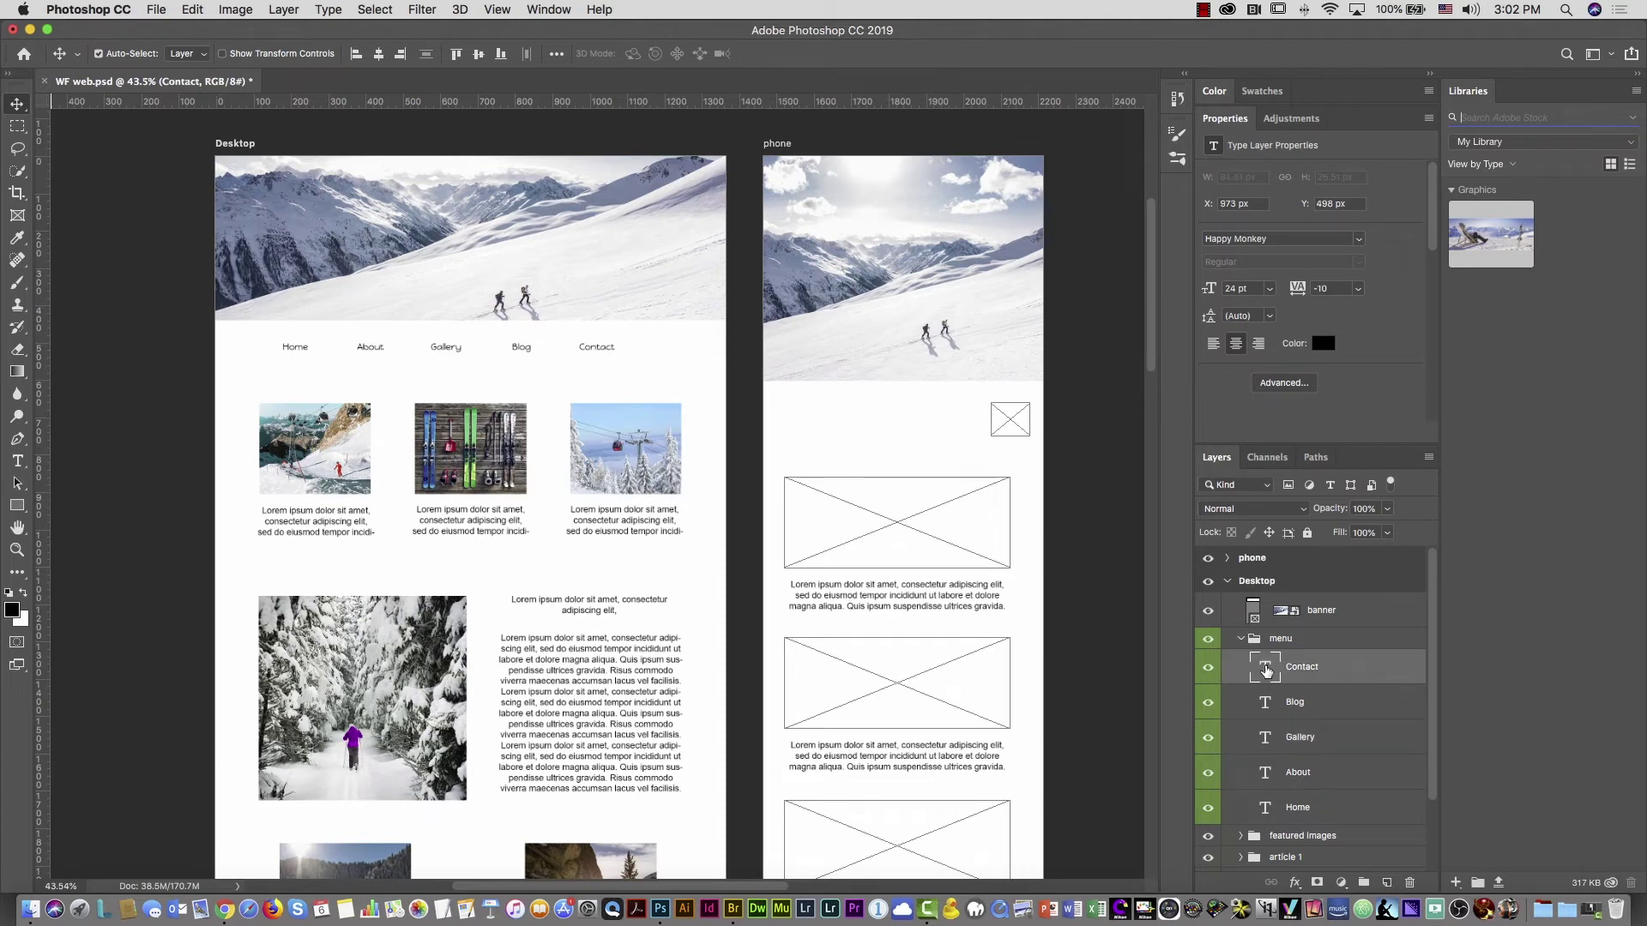
left_click(1265, 813, "shift")
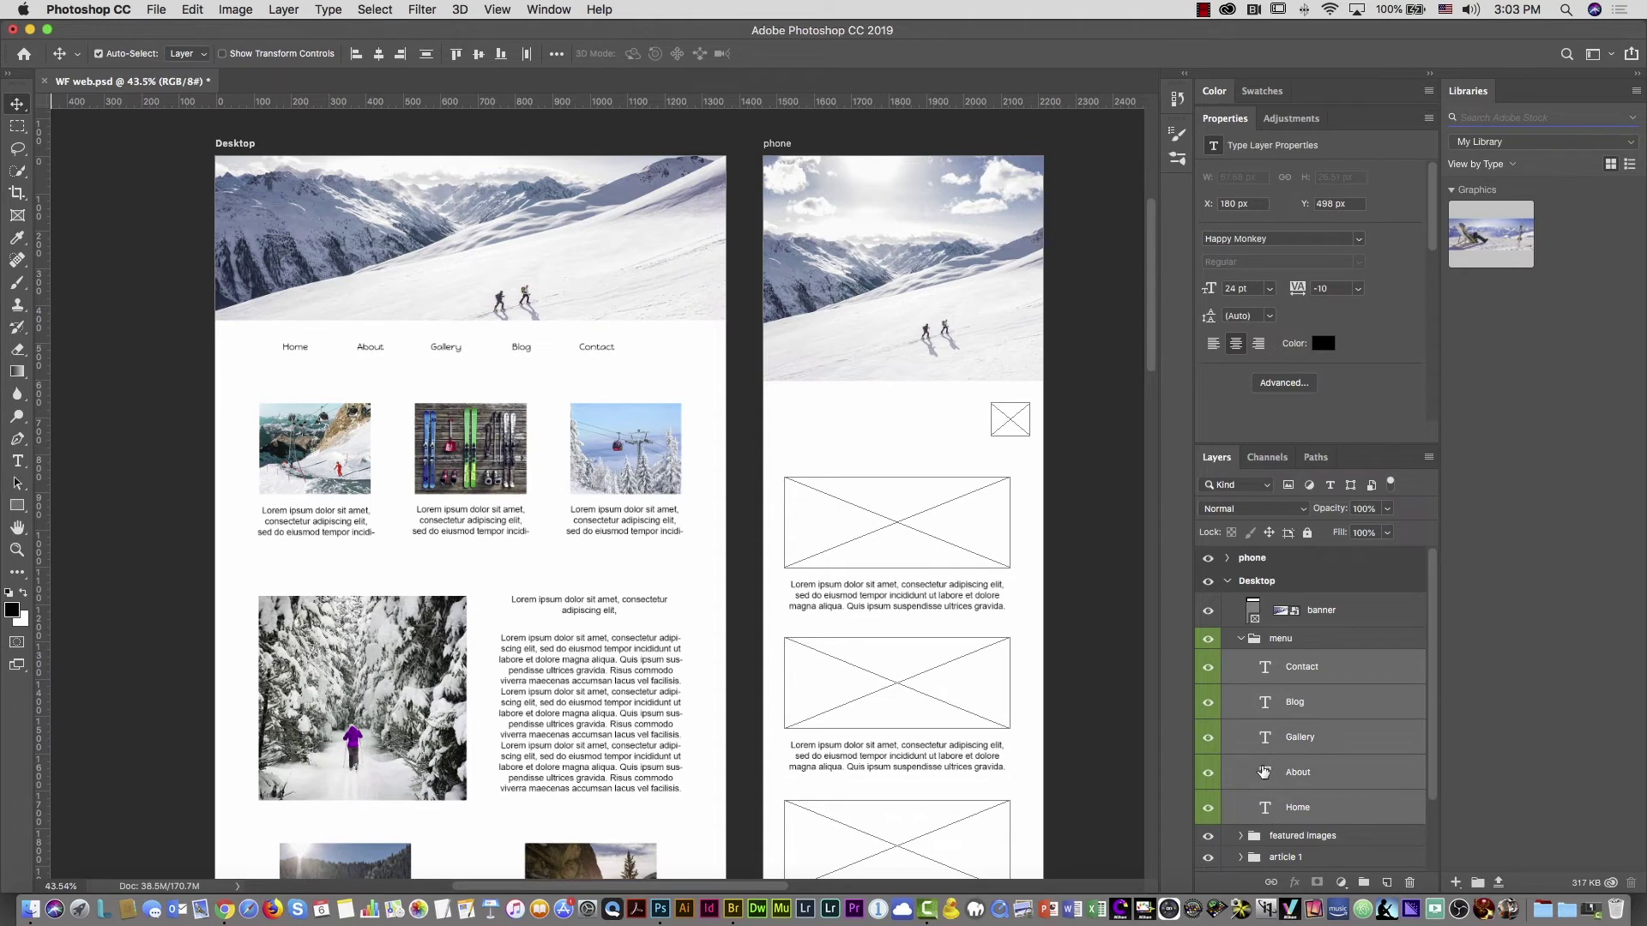
left_click(1270, 239)
left_click(1359, 240)
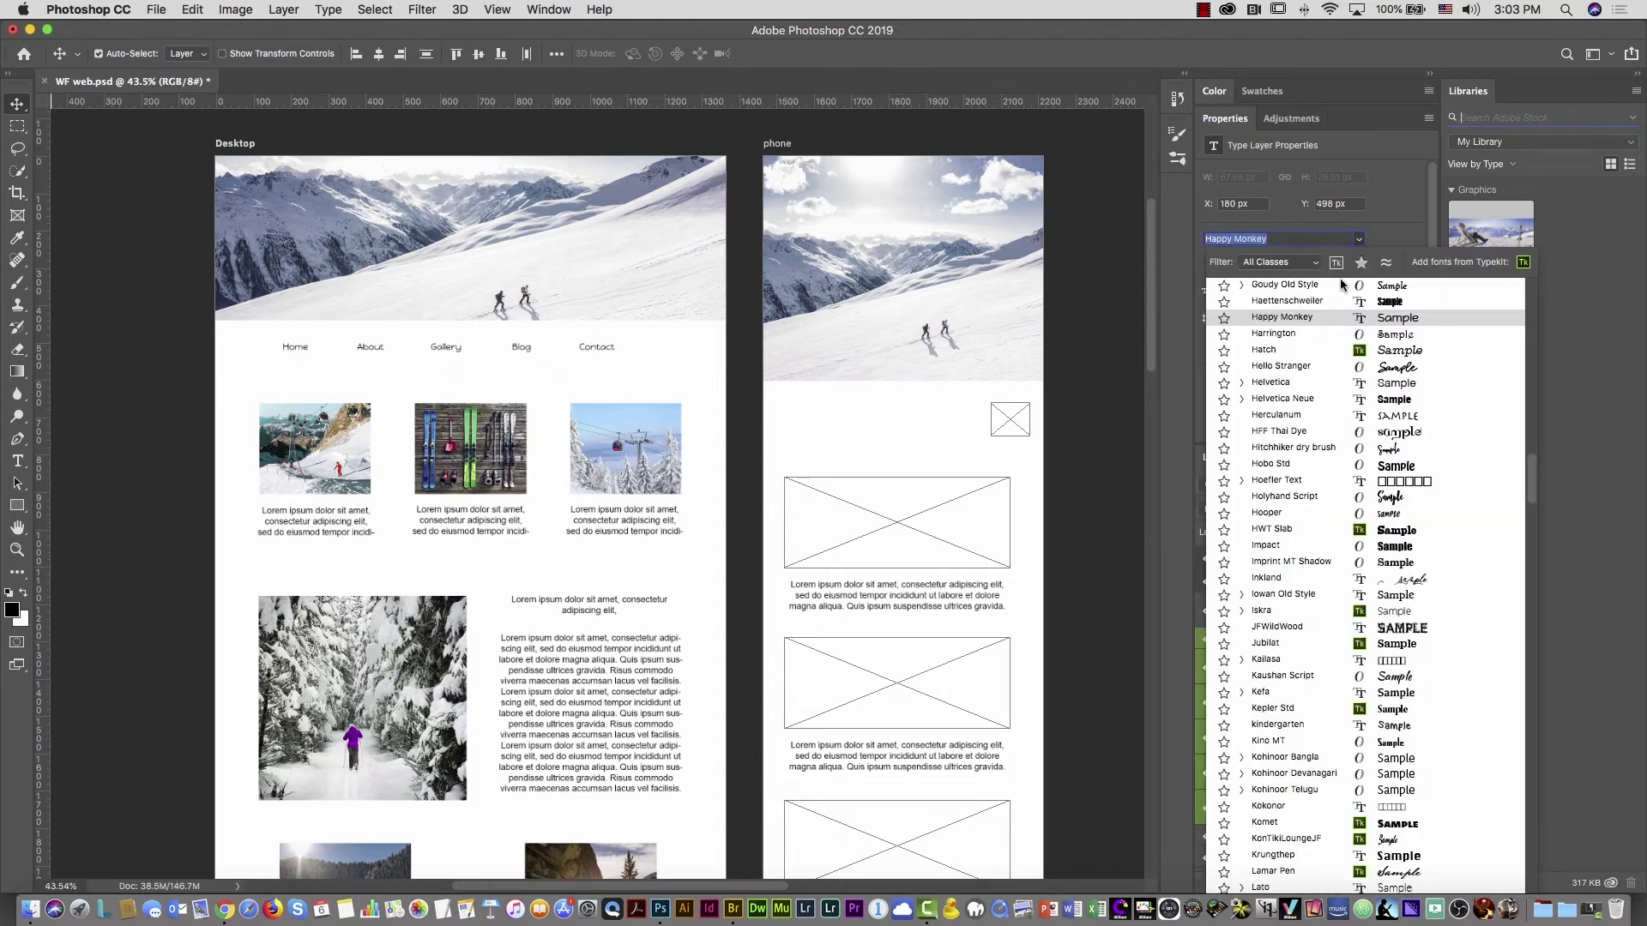
left_click(1320, 317)
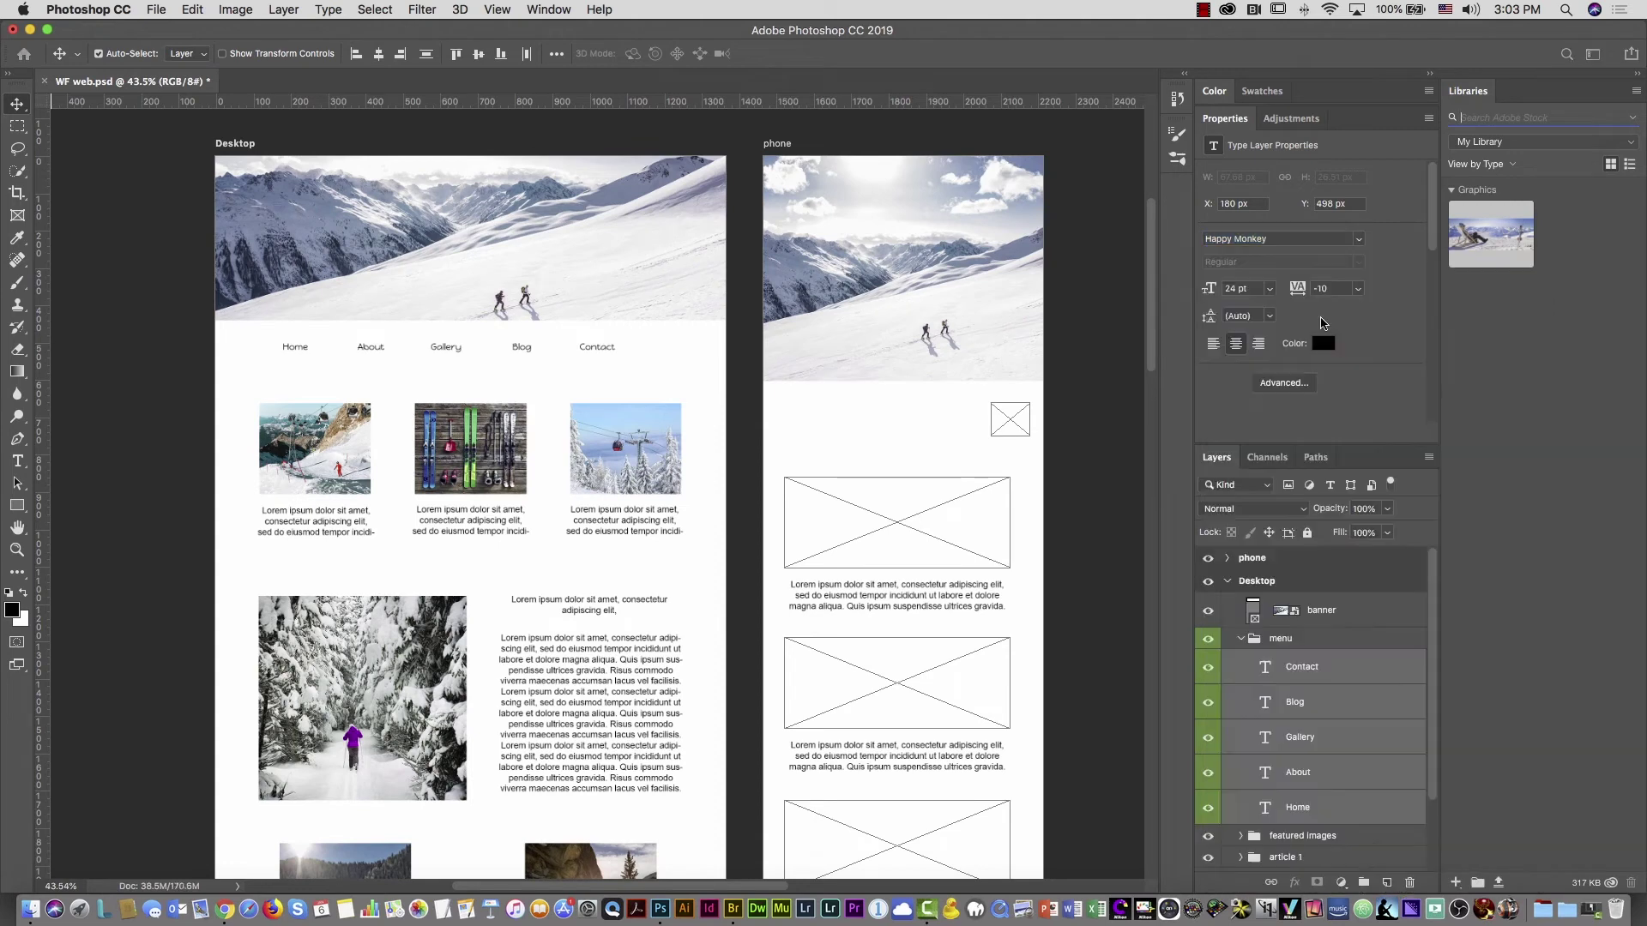
Set the heading above the Desktop article's body text in Happy Monkey at 30 pt
left_click(585, 610)
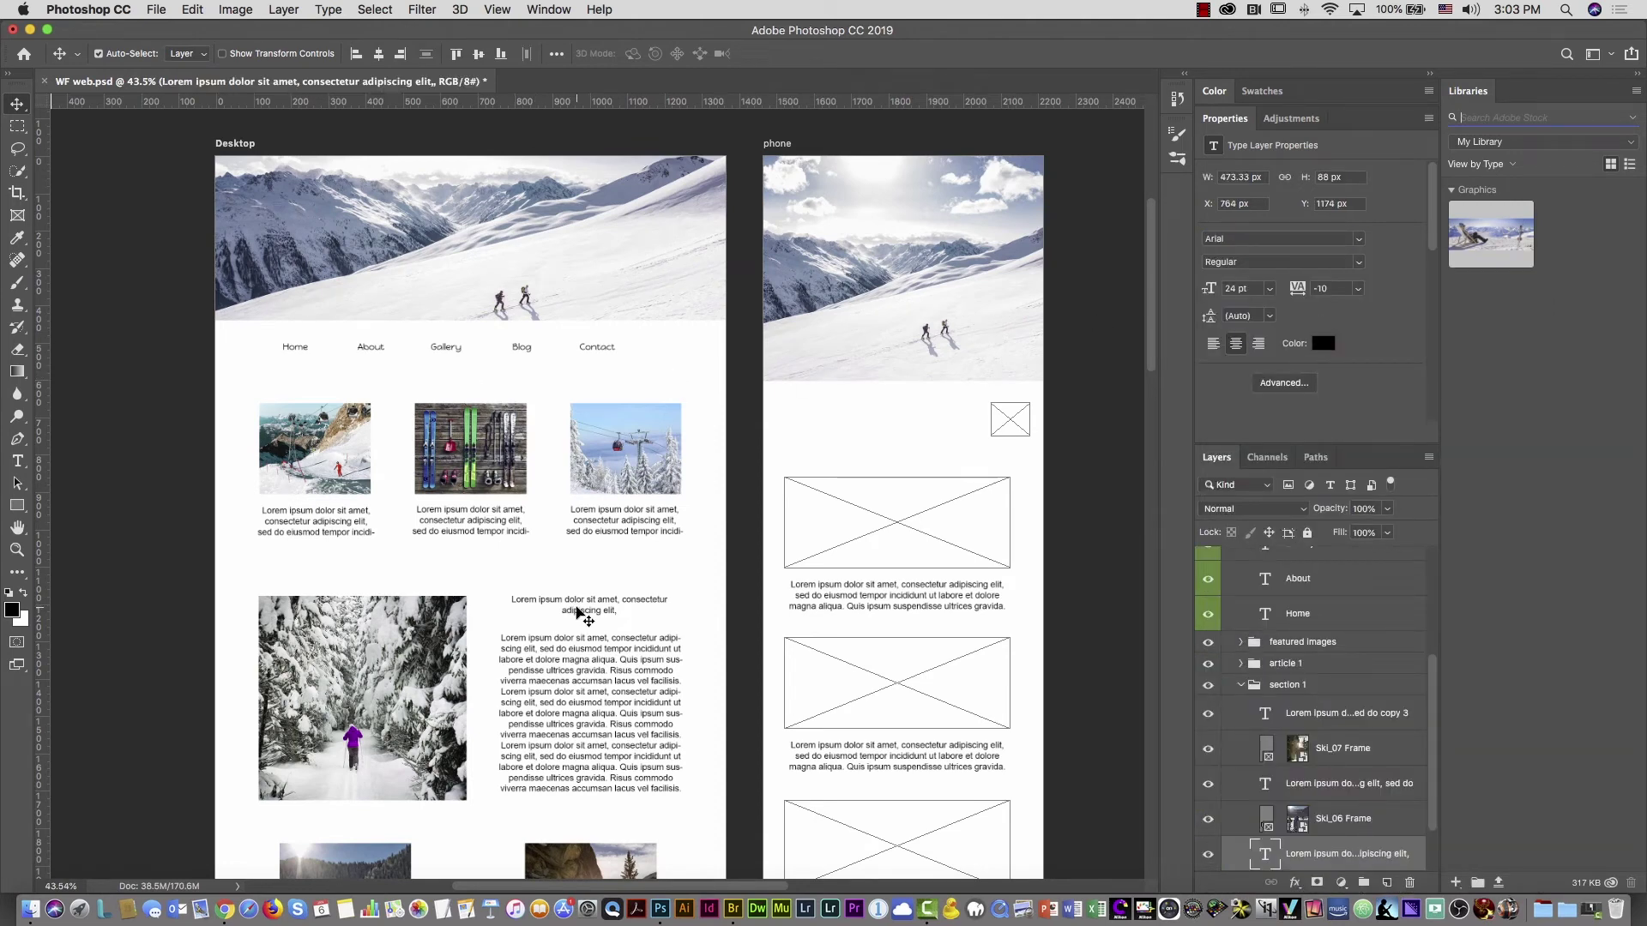
left_click(1359, 240)
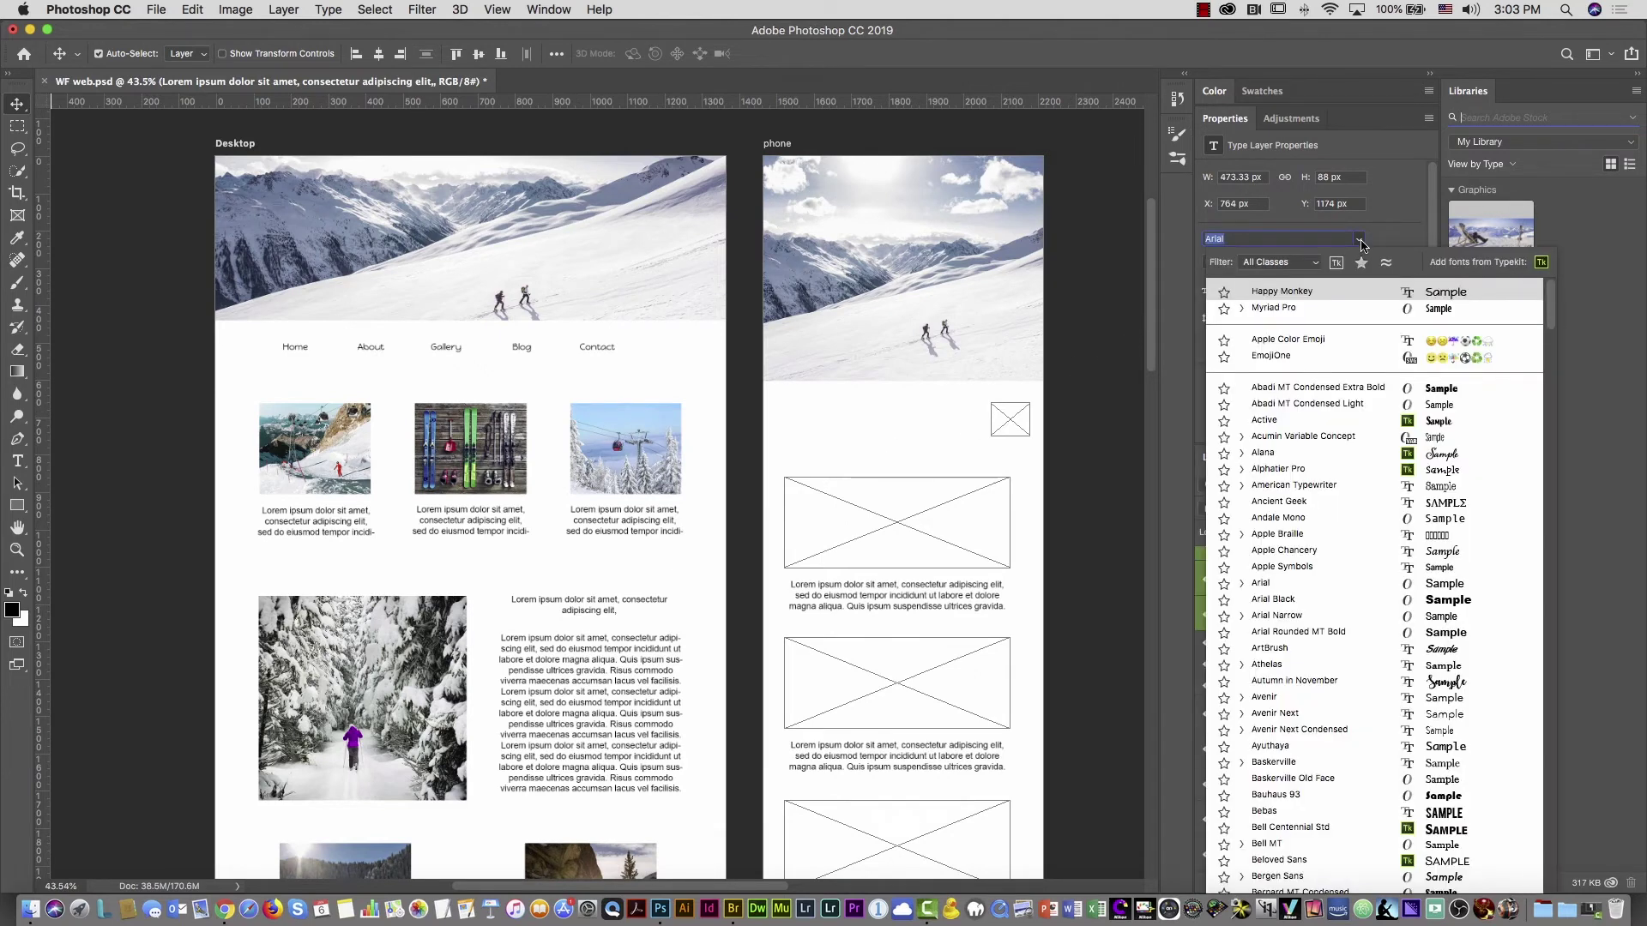
left_click(1305, 293)
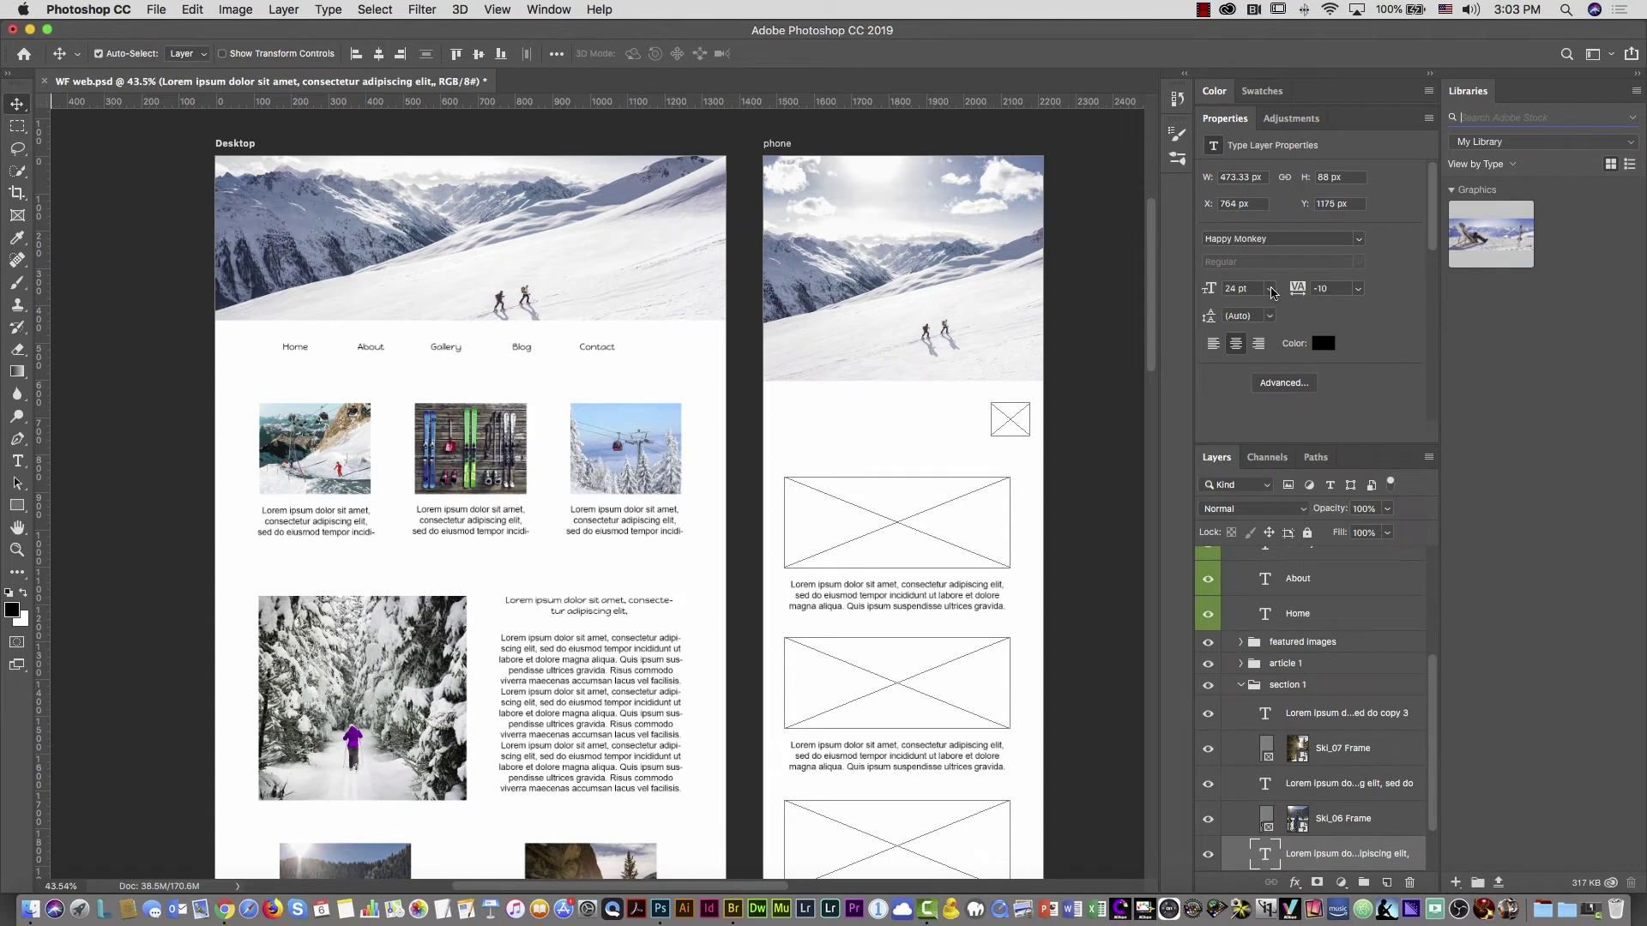
left_click(1270, 290)
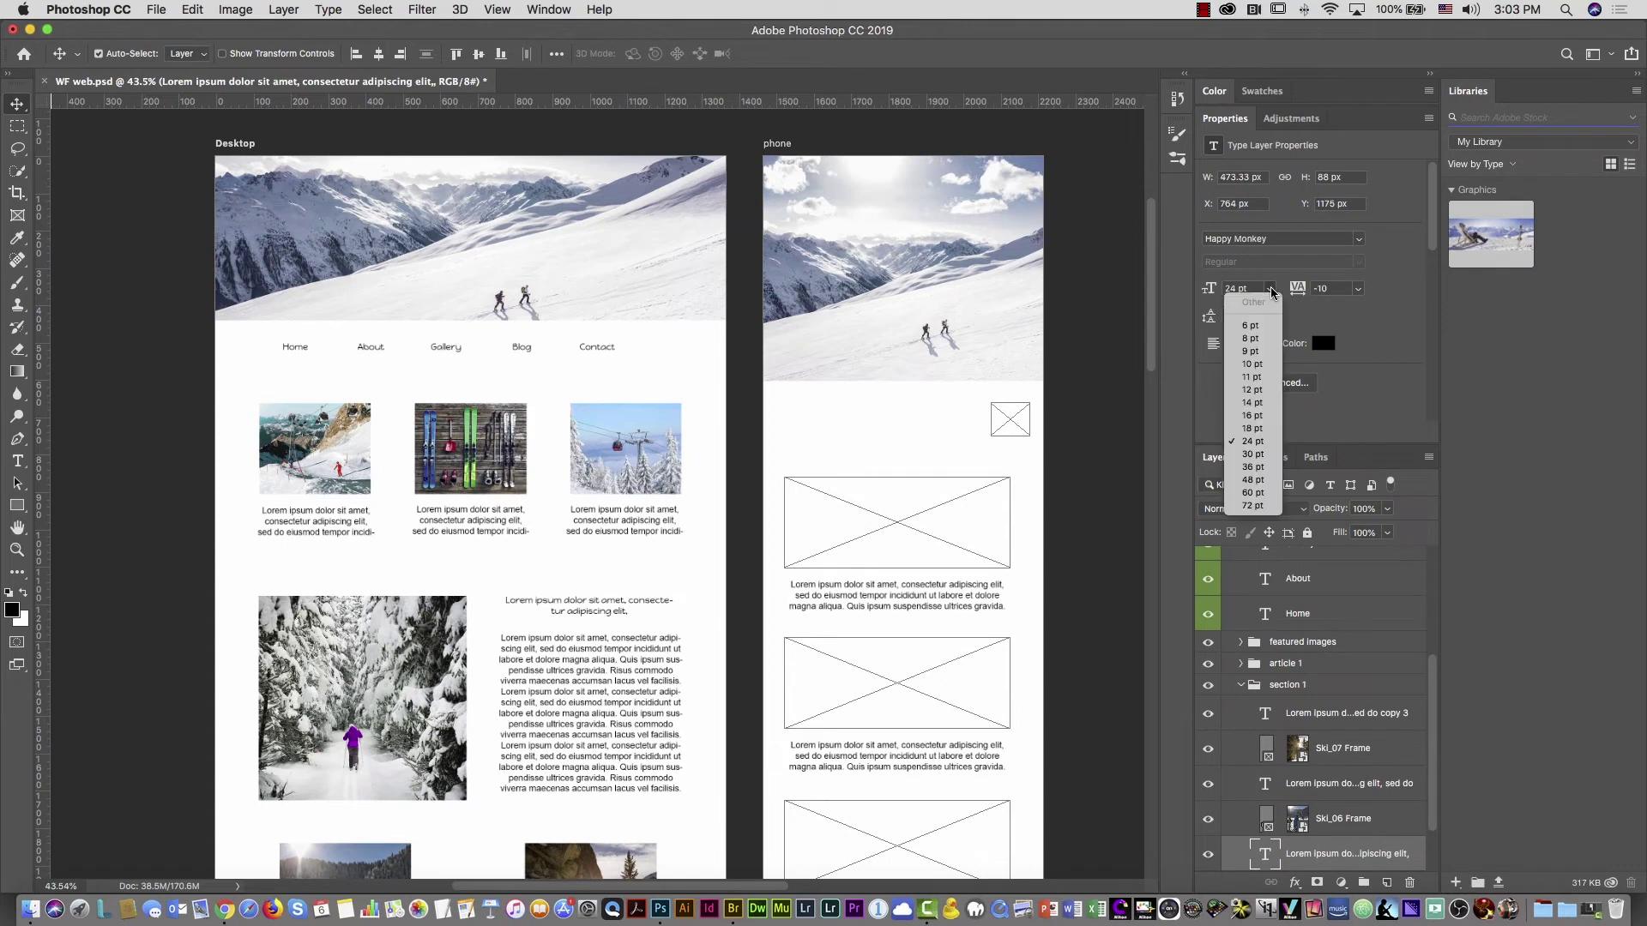
left_click(1250, 456)
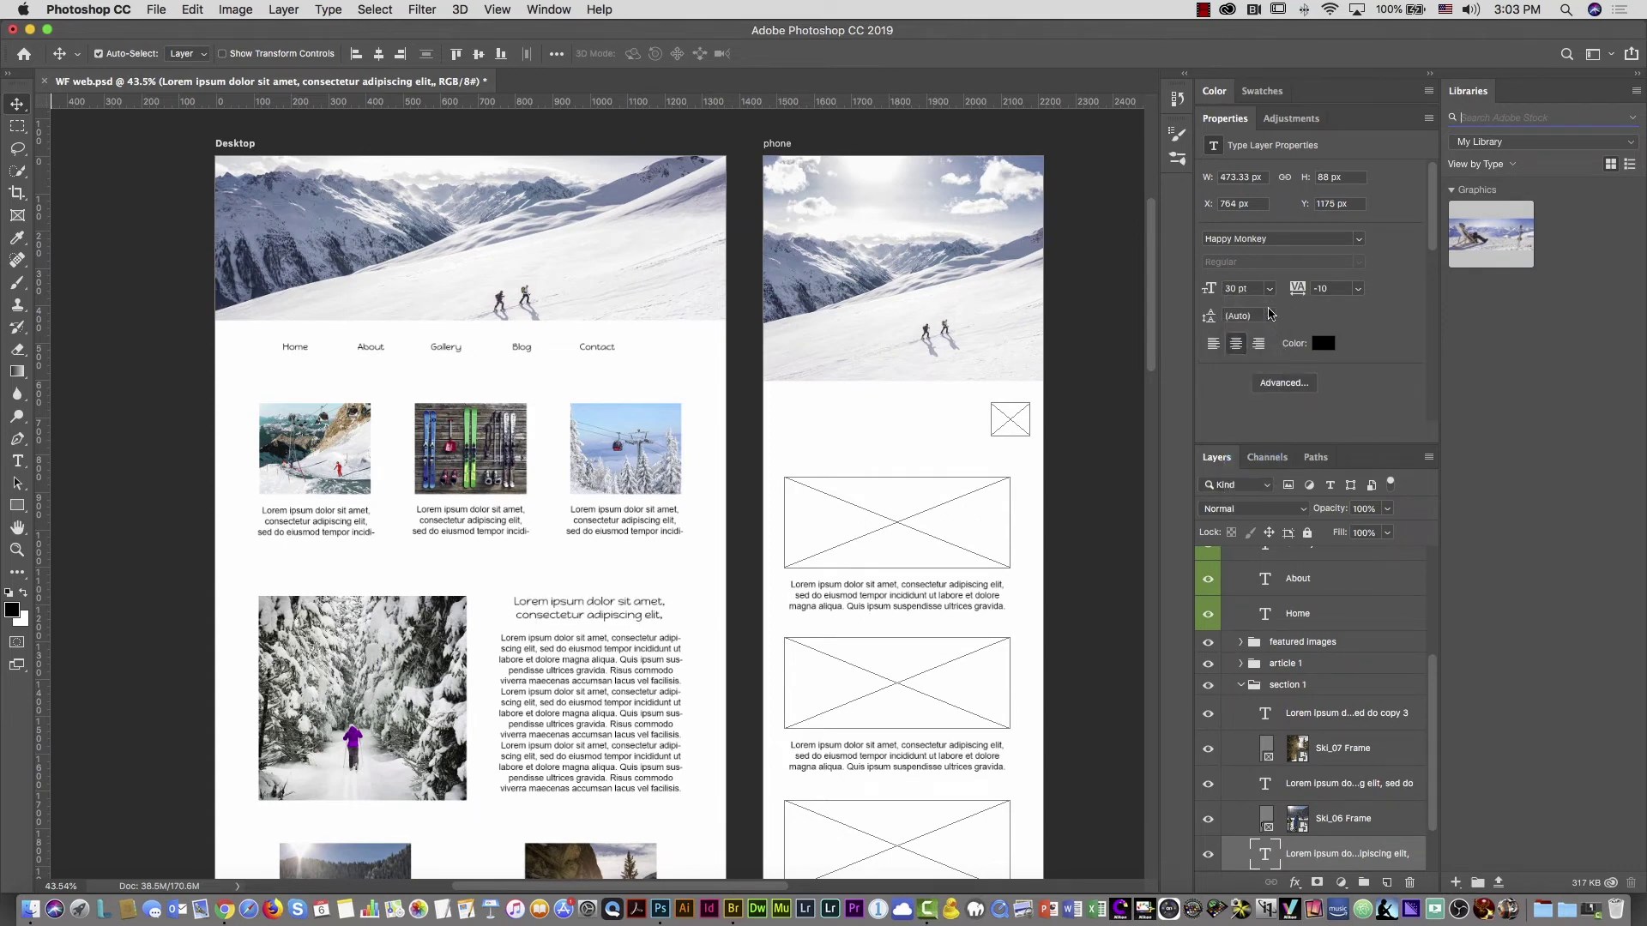
Color the article heading teal 48a5ae, sampled from the first featured ski photo, and deselect the layer
left_click(1328, 349)
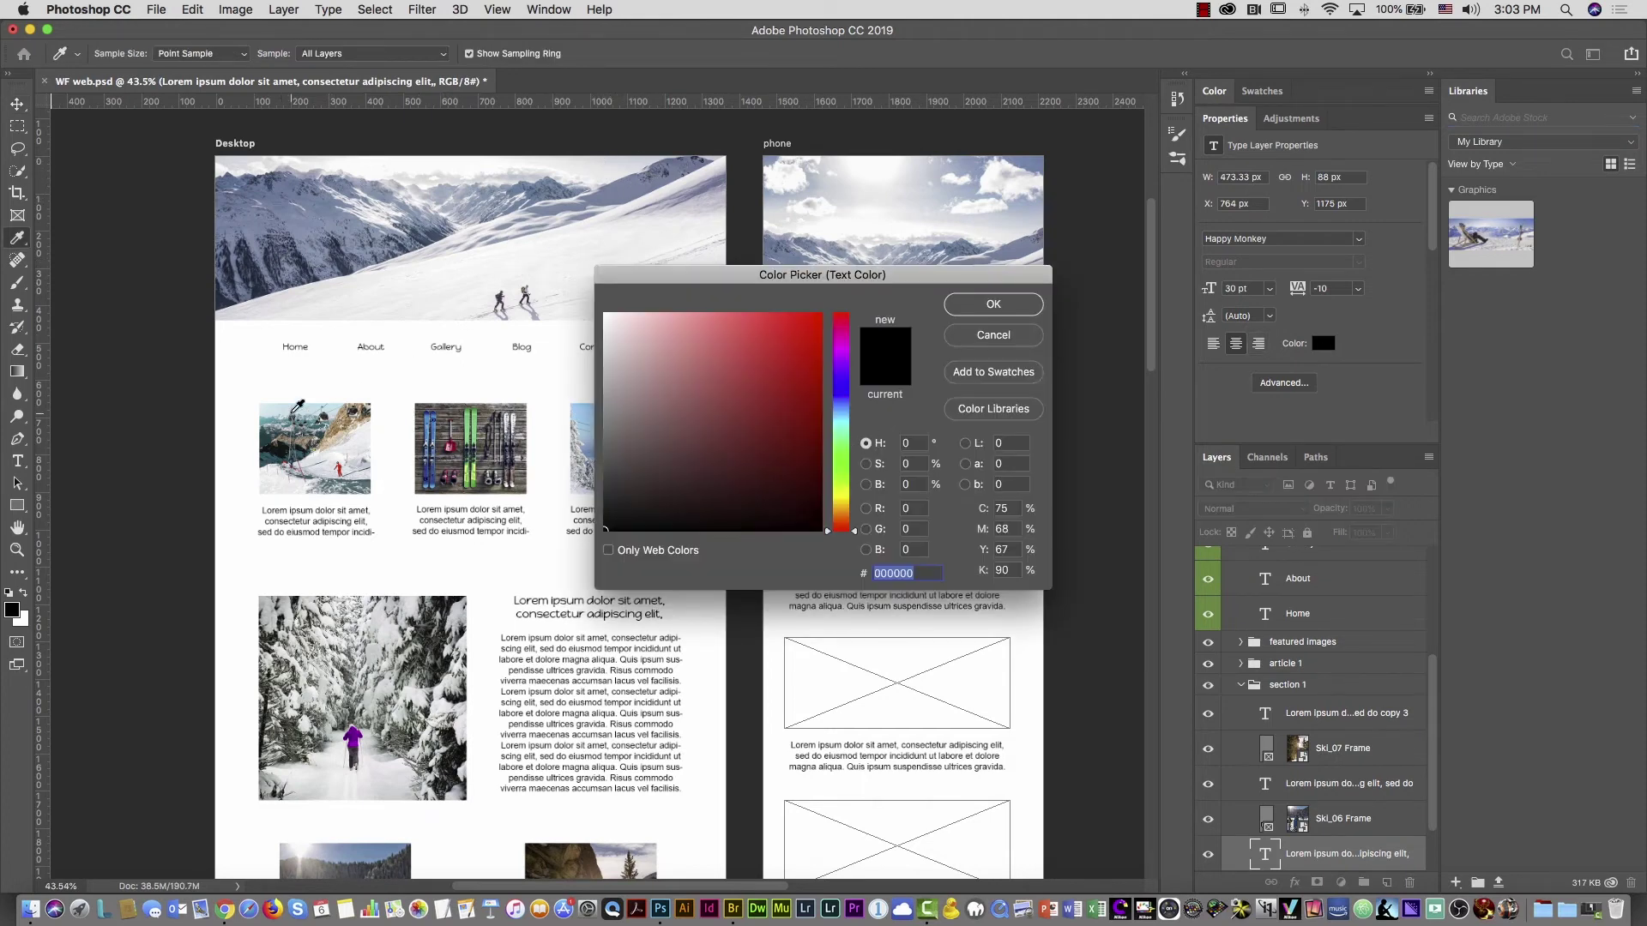
left_click(264, 422)
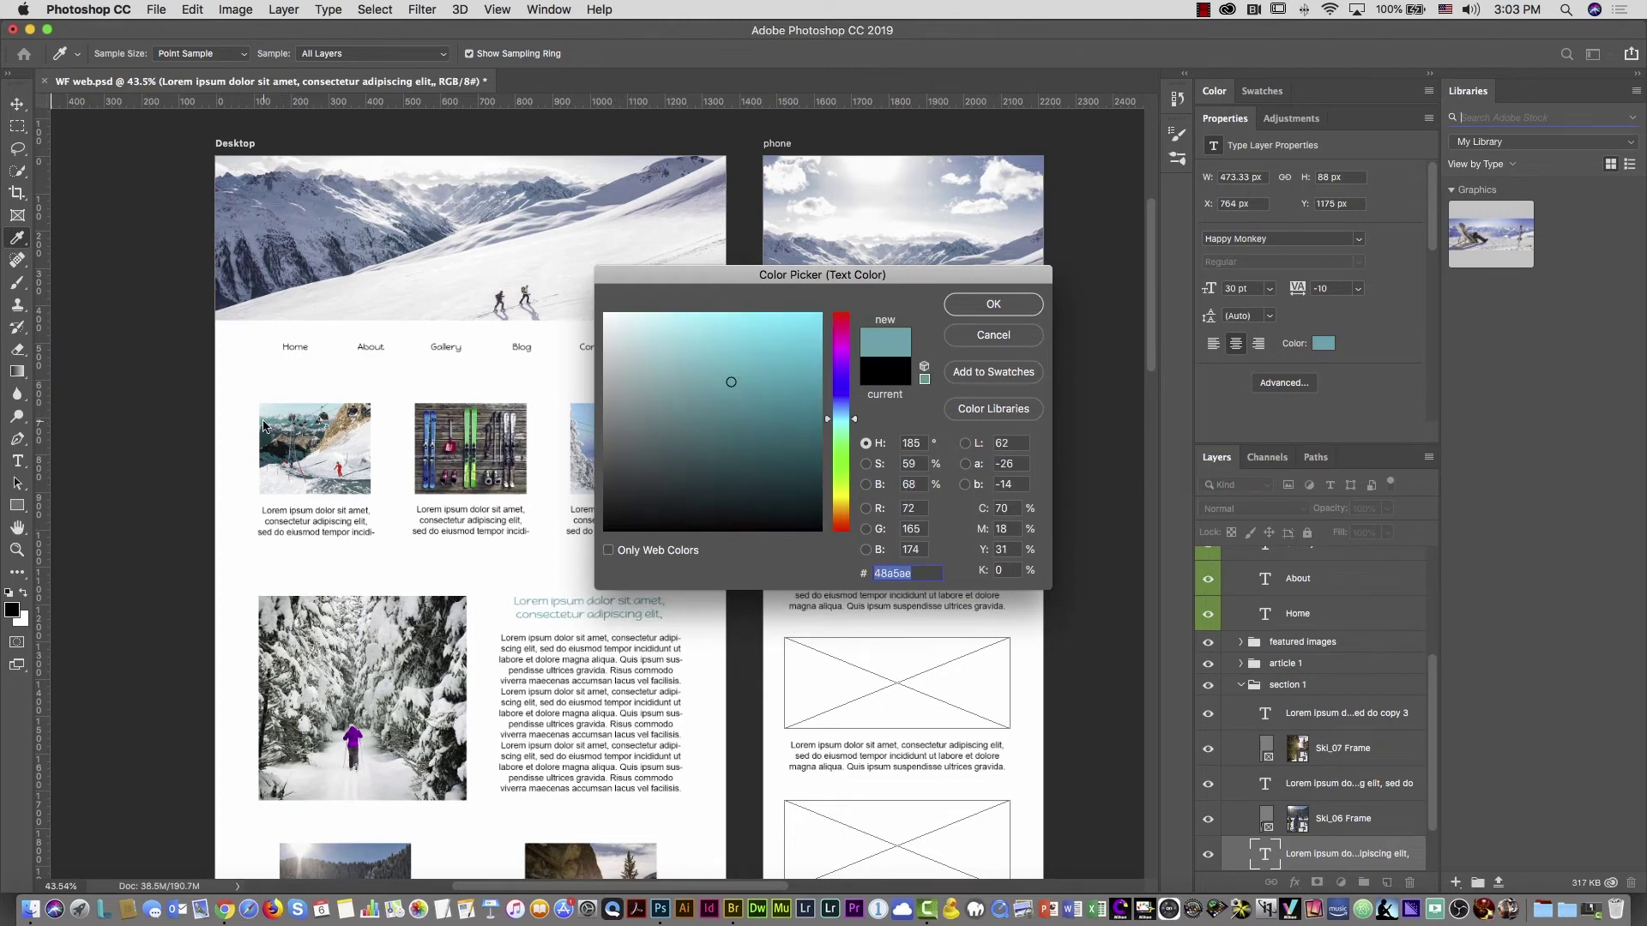
left_click(992, 305)
left_click(1099, 412)
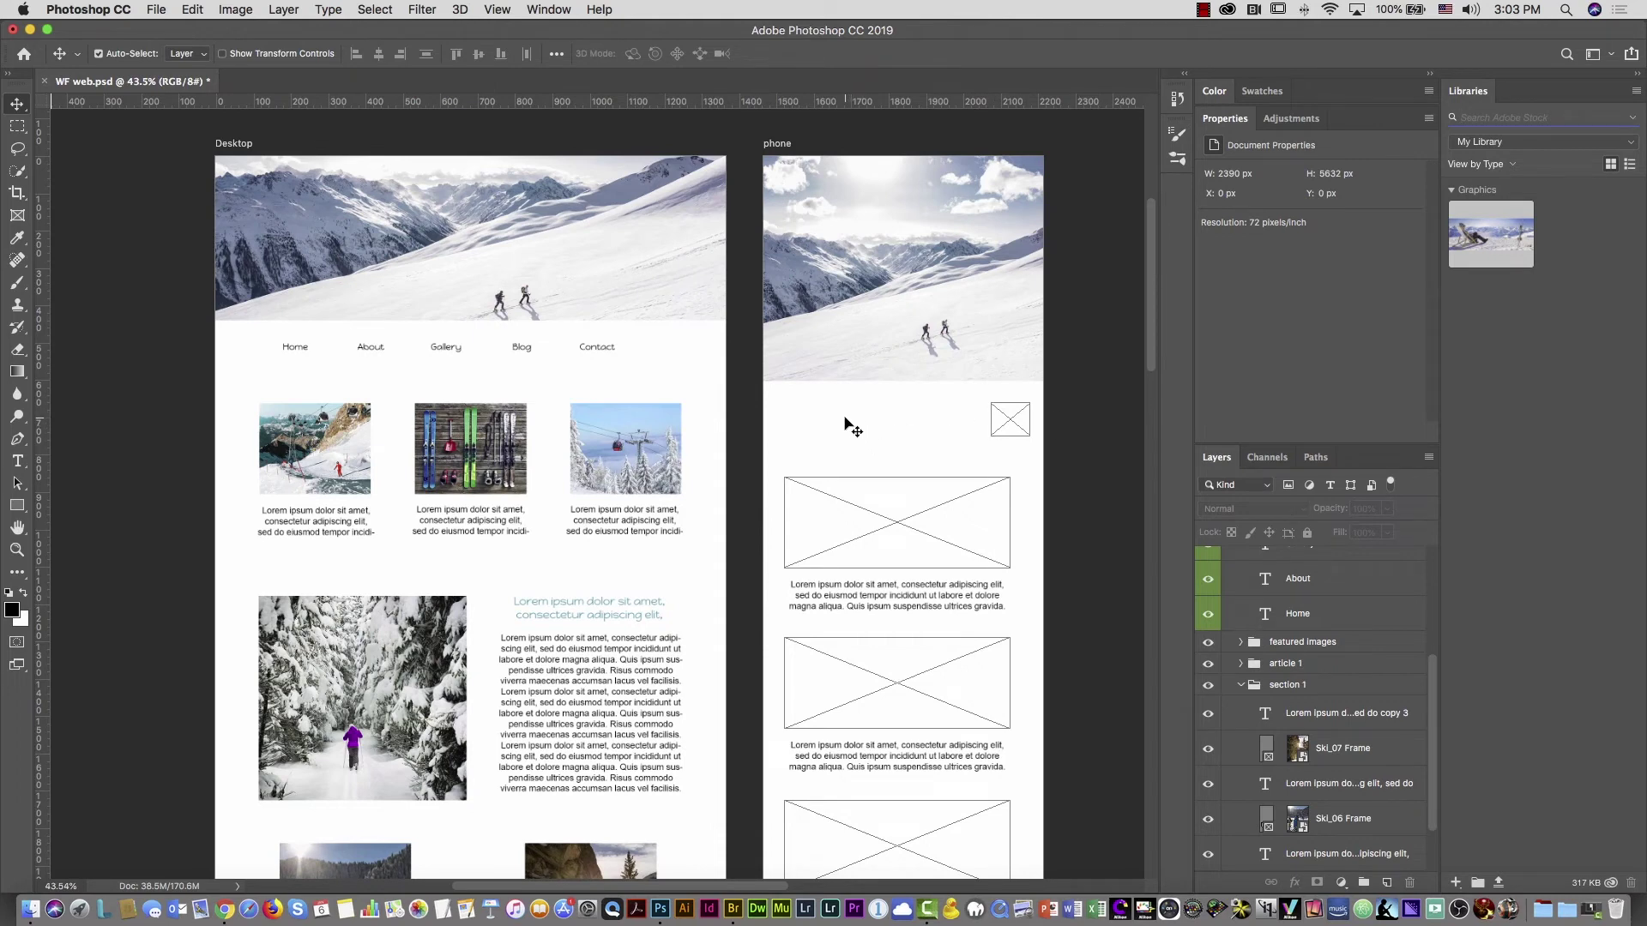
Expand the color controls and change their display to Color Wheel, followed by RGB Sliders
left_click(1217, 92)
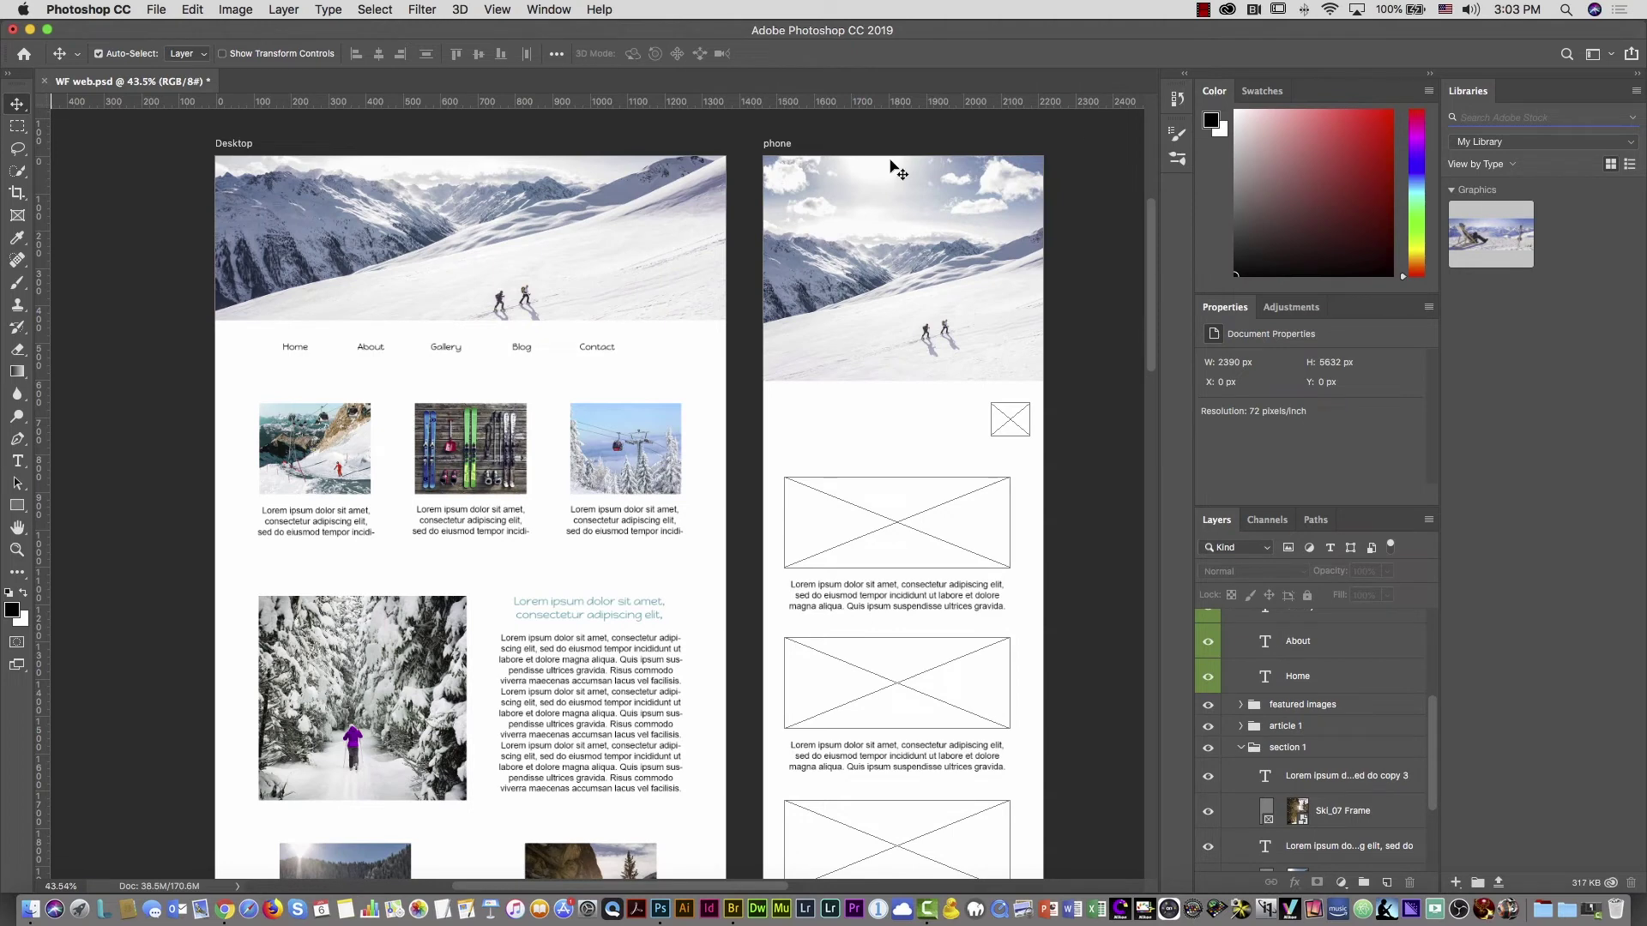
left_click(1428, 93)
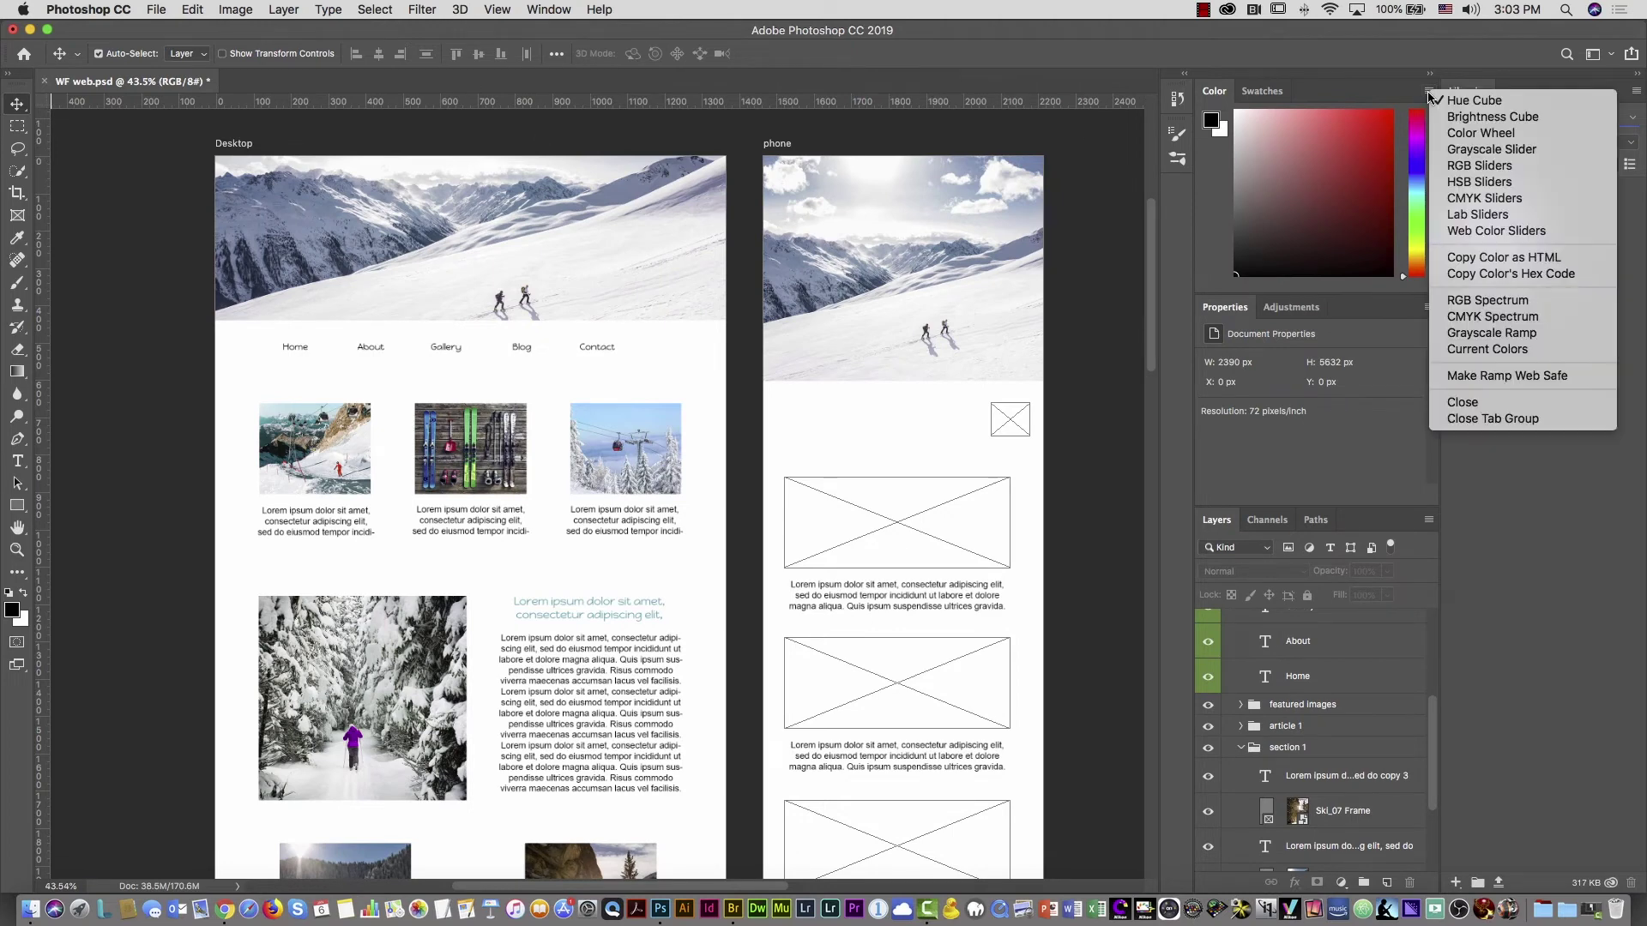
left_click(1481, 133)
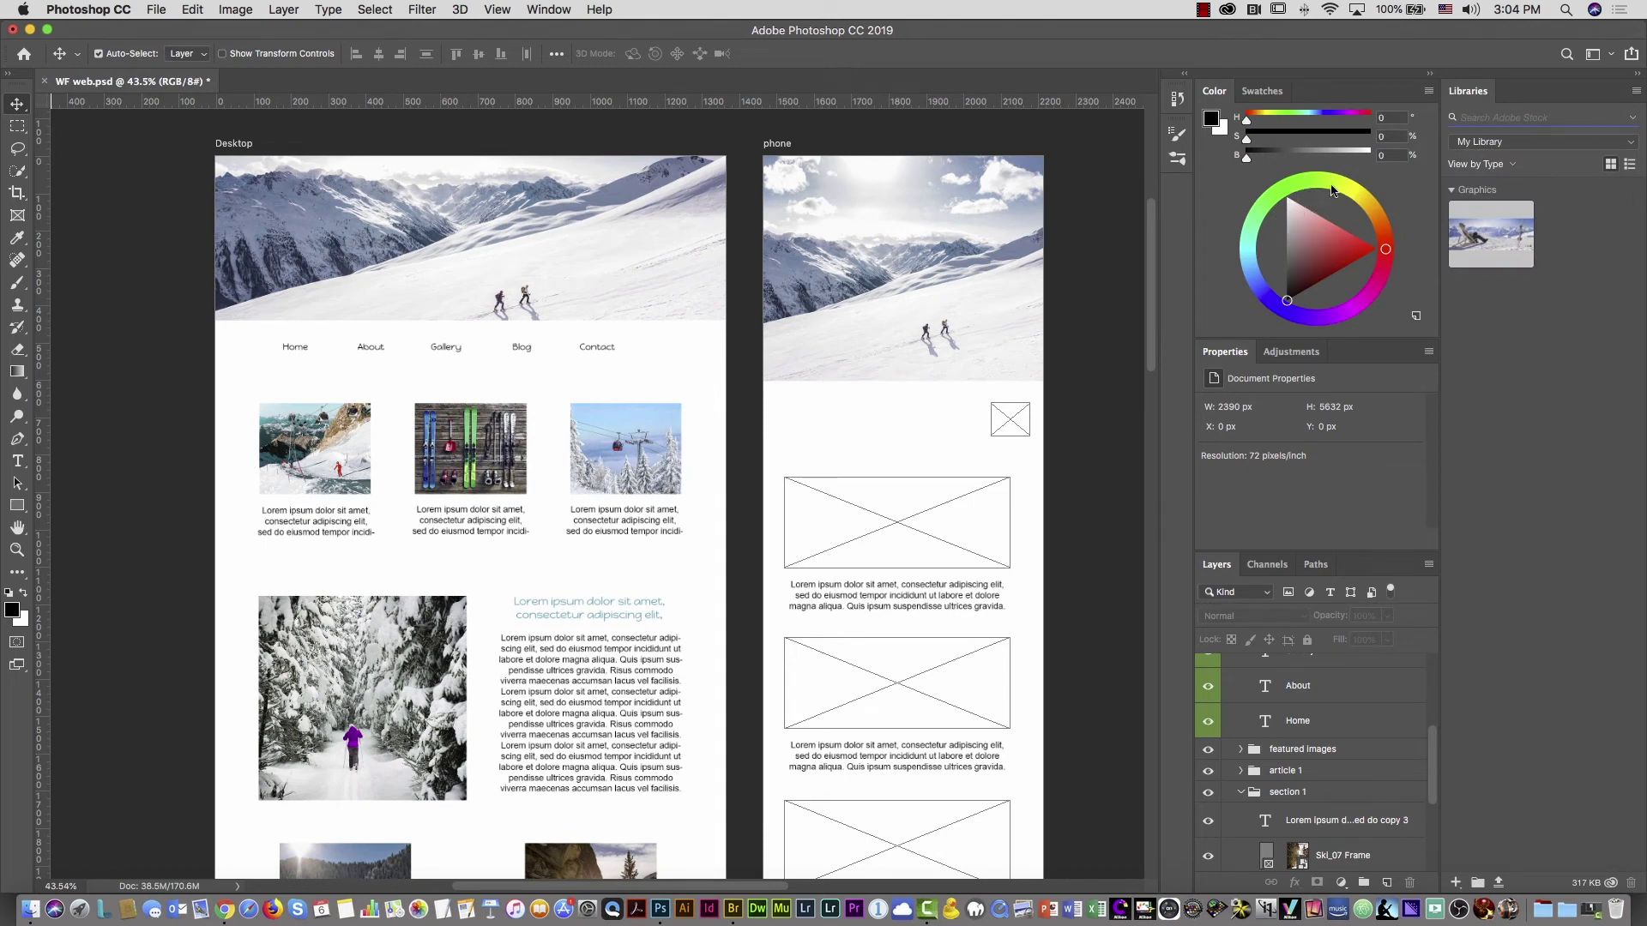
left_click(1429, 93)
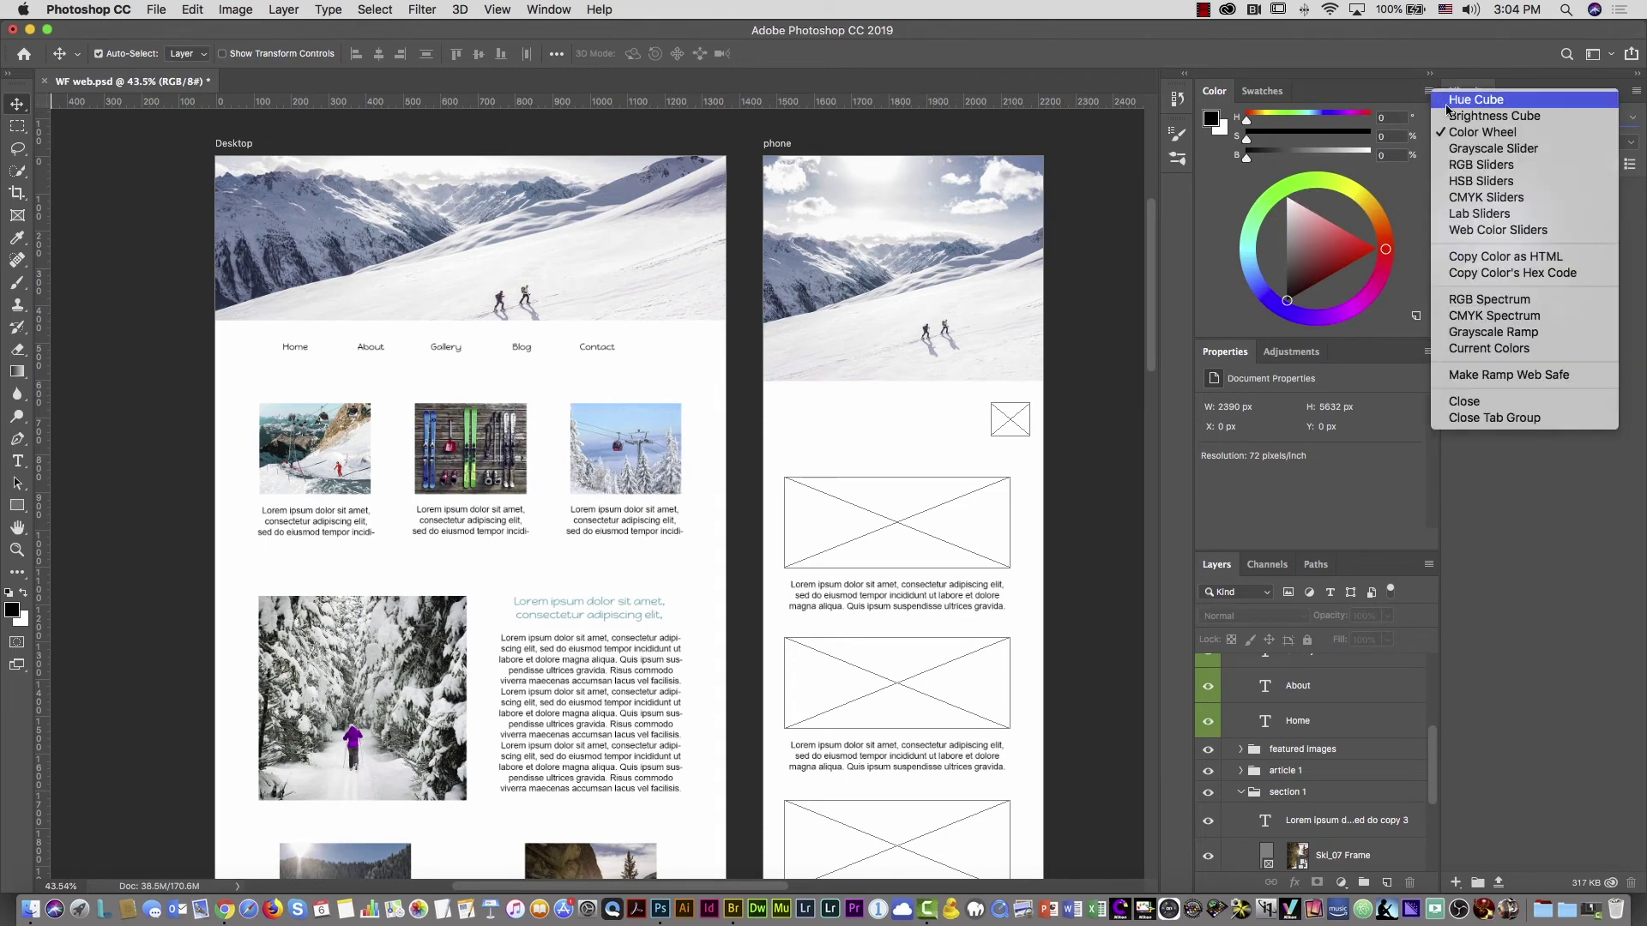
left_click(1483, 166)
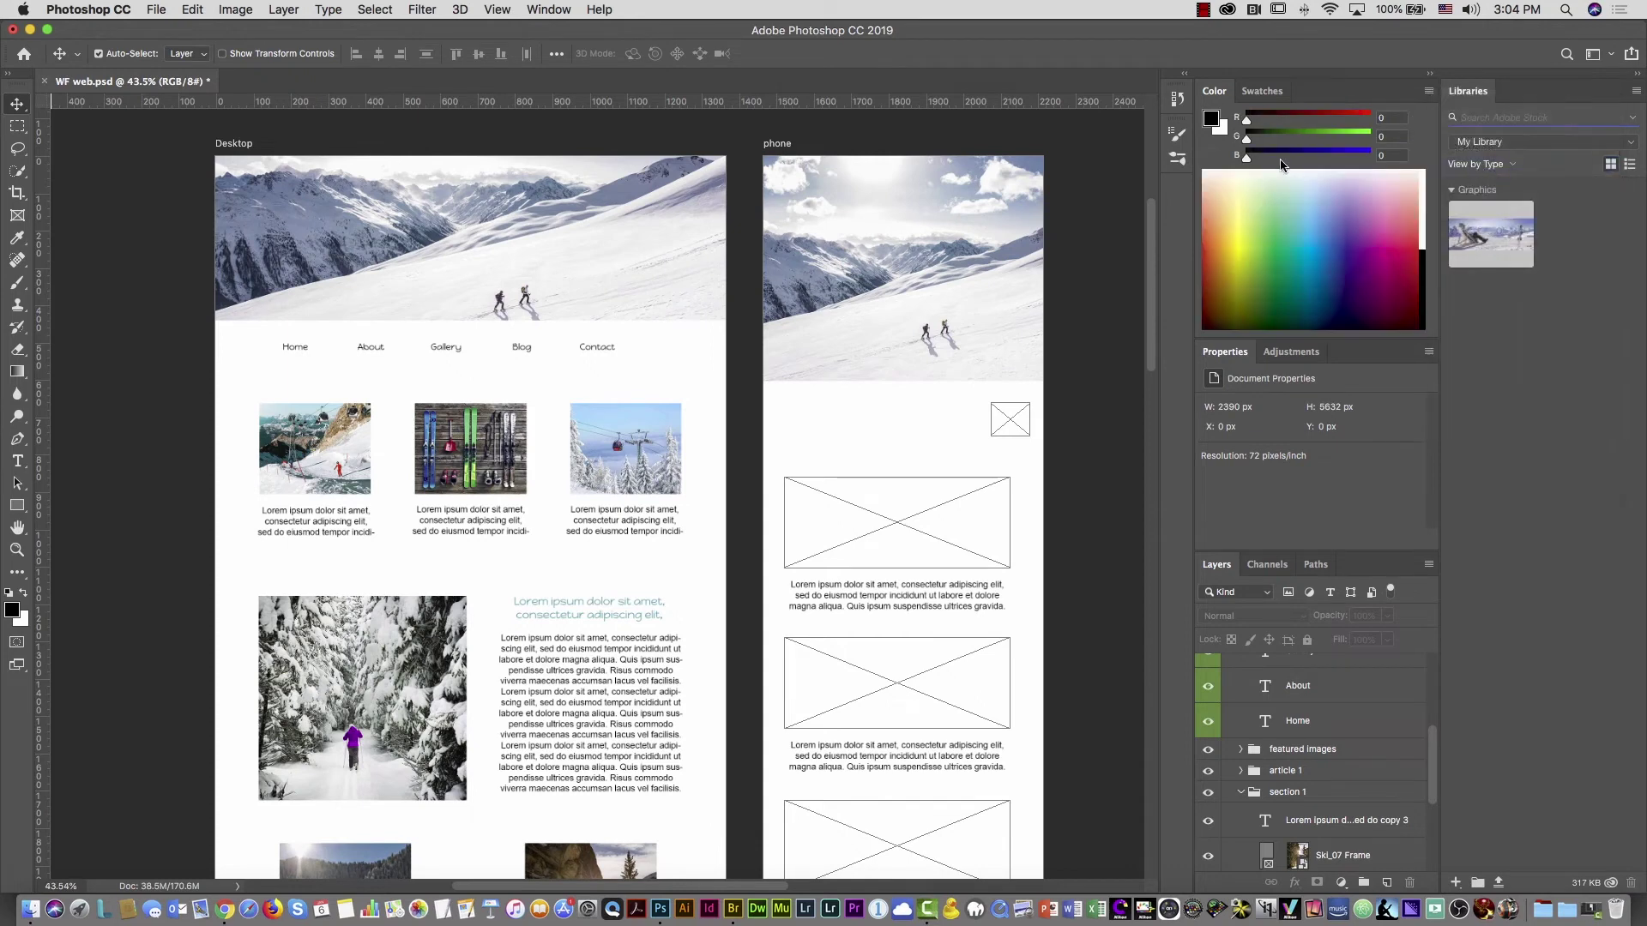
Change the color controls' display to Web Color Sliders
left_click(1429, 93)
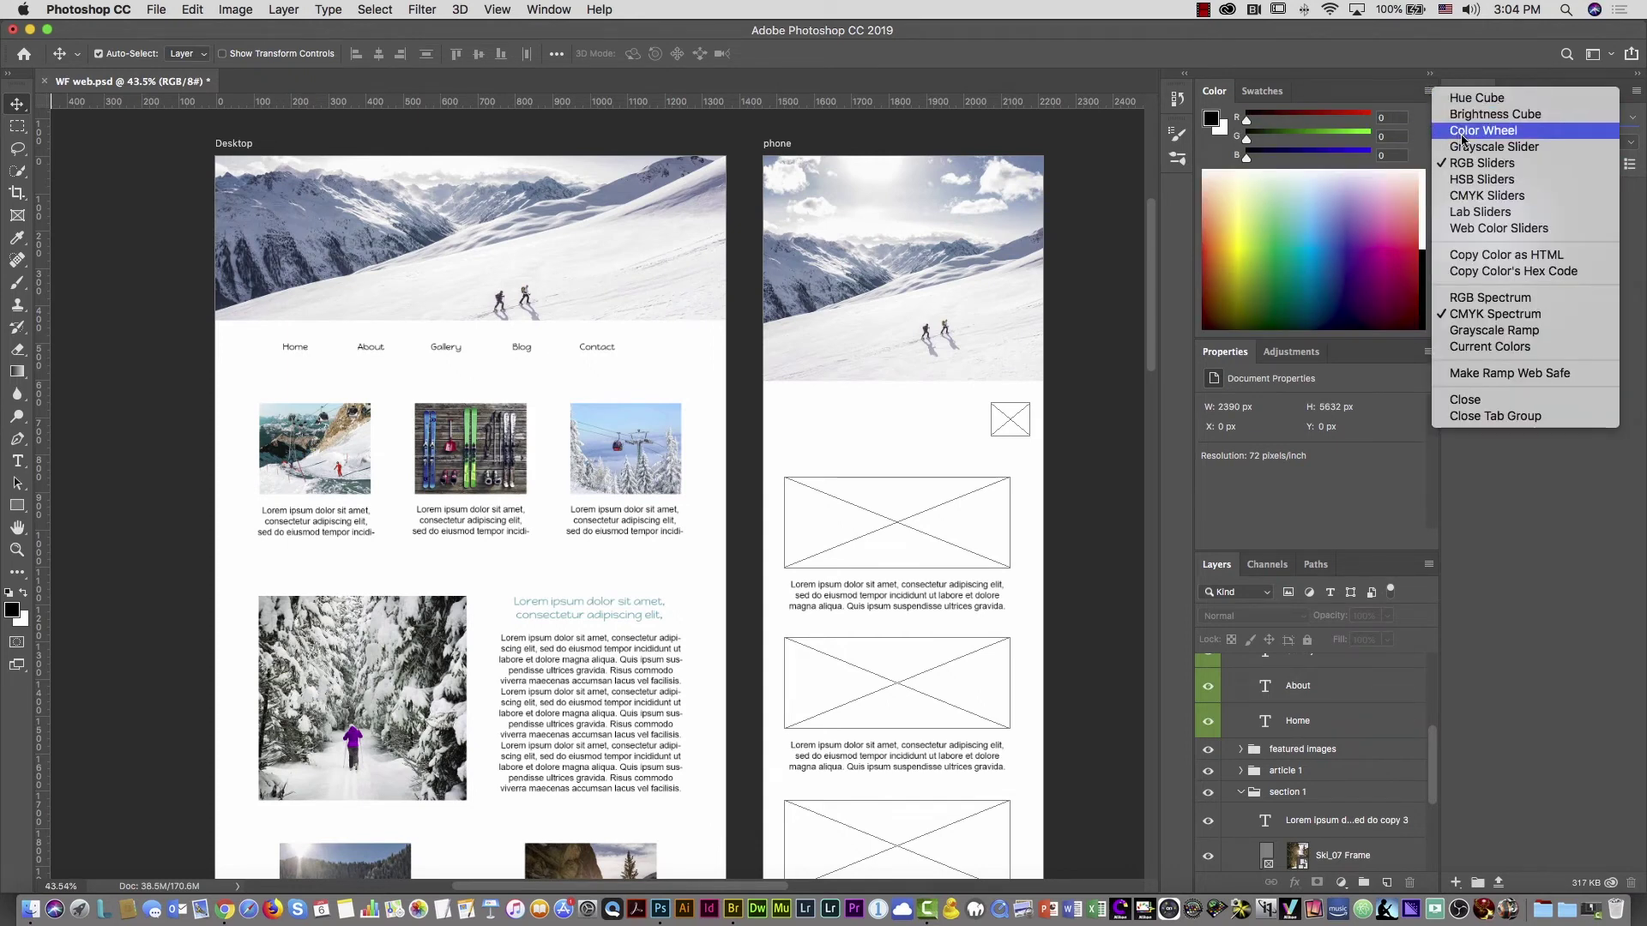
left_click(1469, 230)
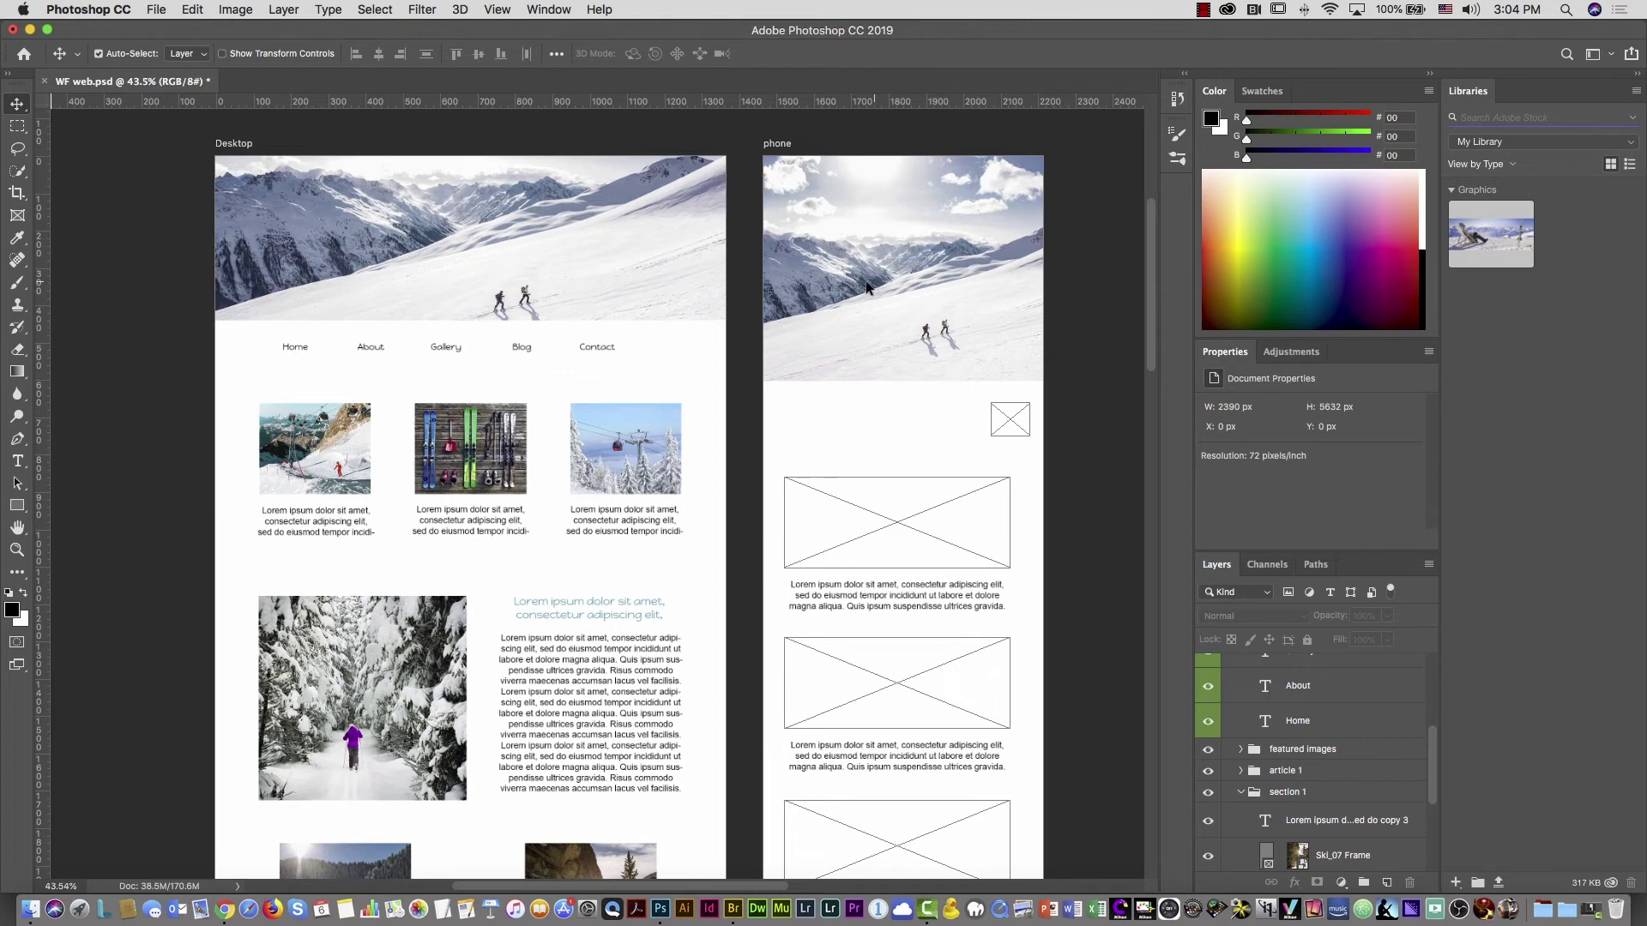
Switch to Chrome and open the Adobe Color website at color.adobe.com
left_click(226, 911)
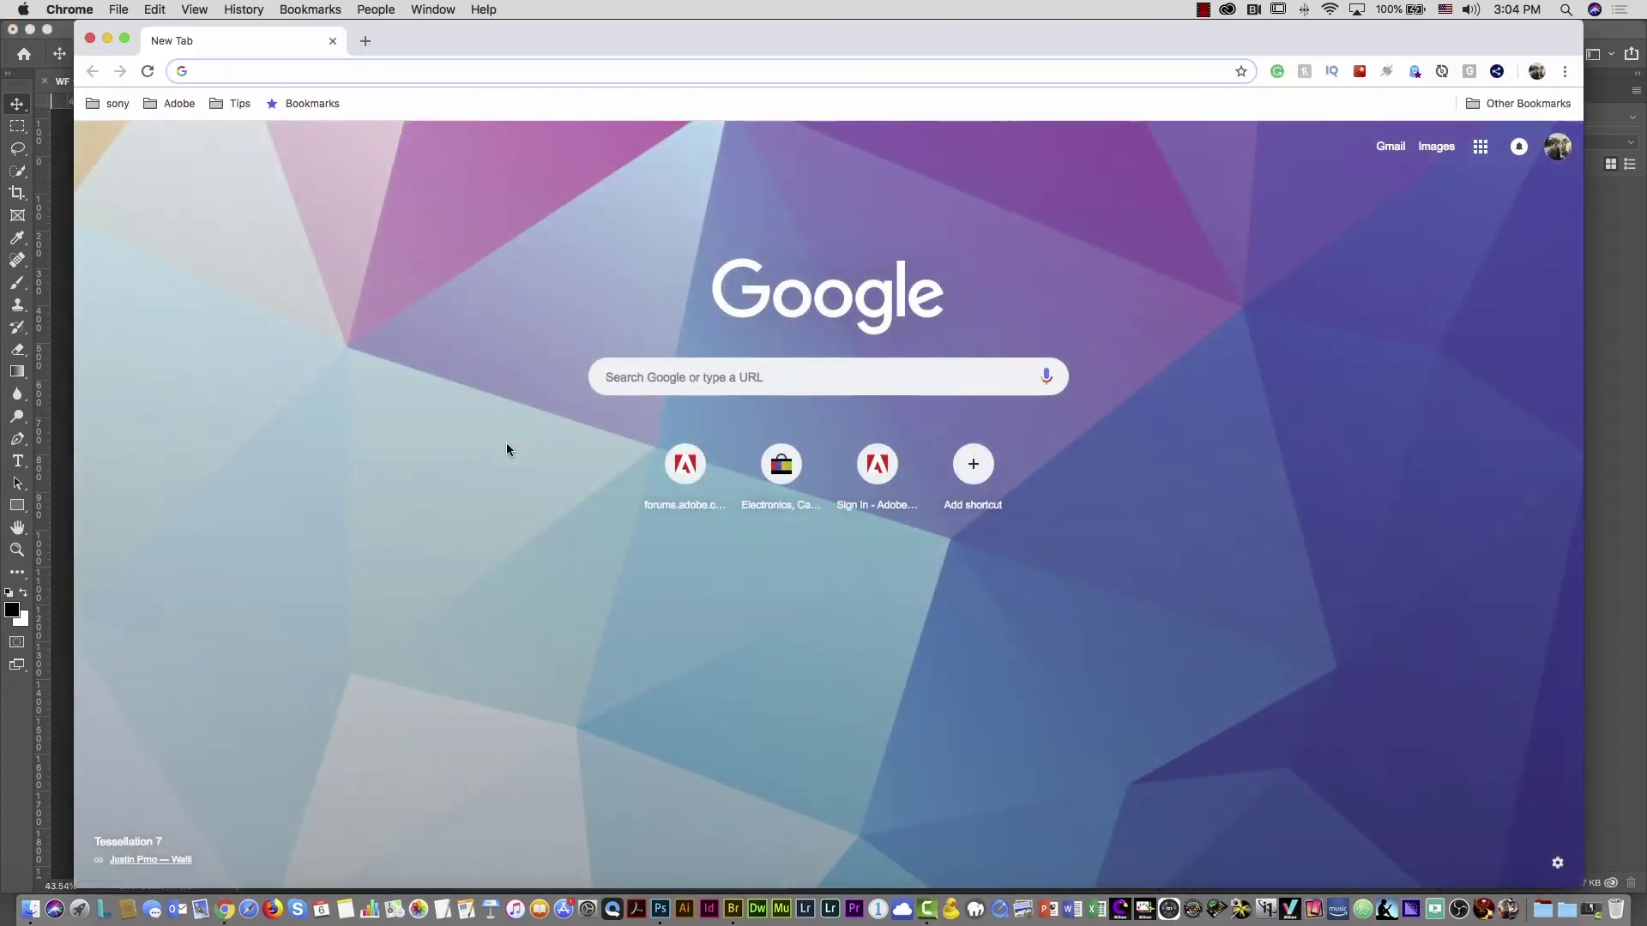
type("color")
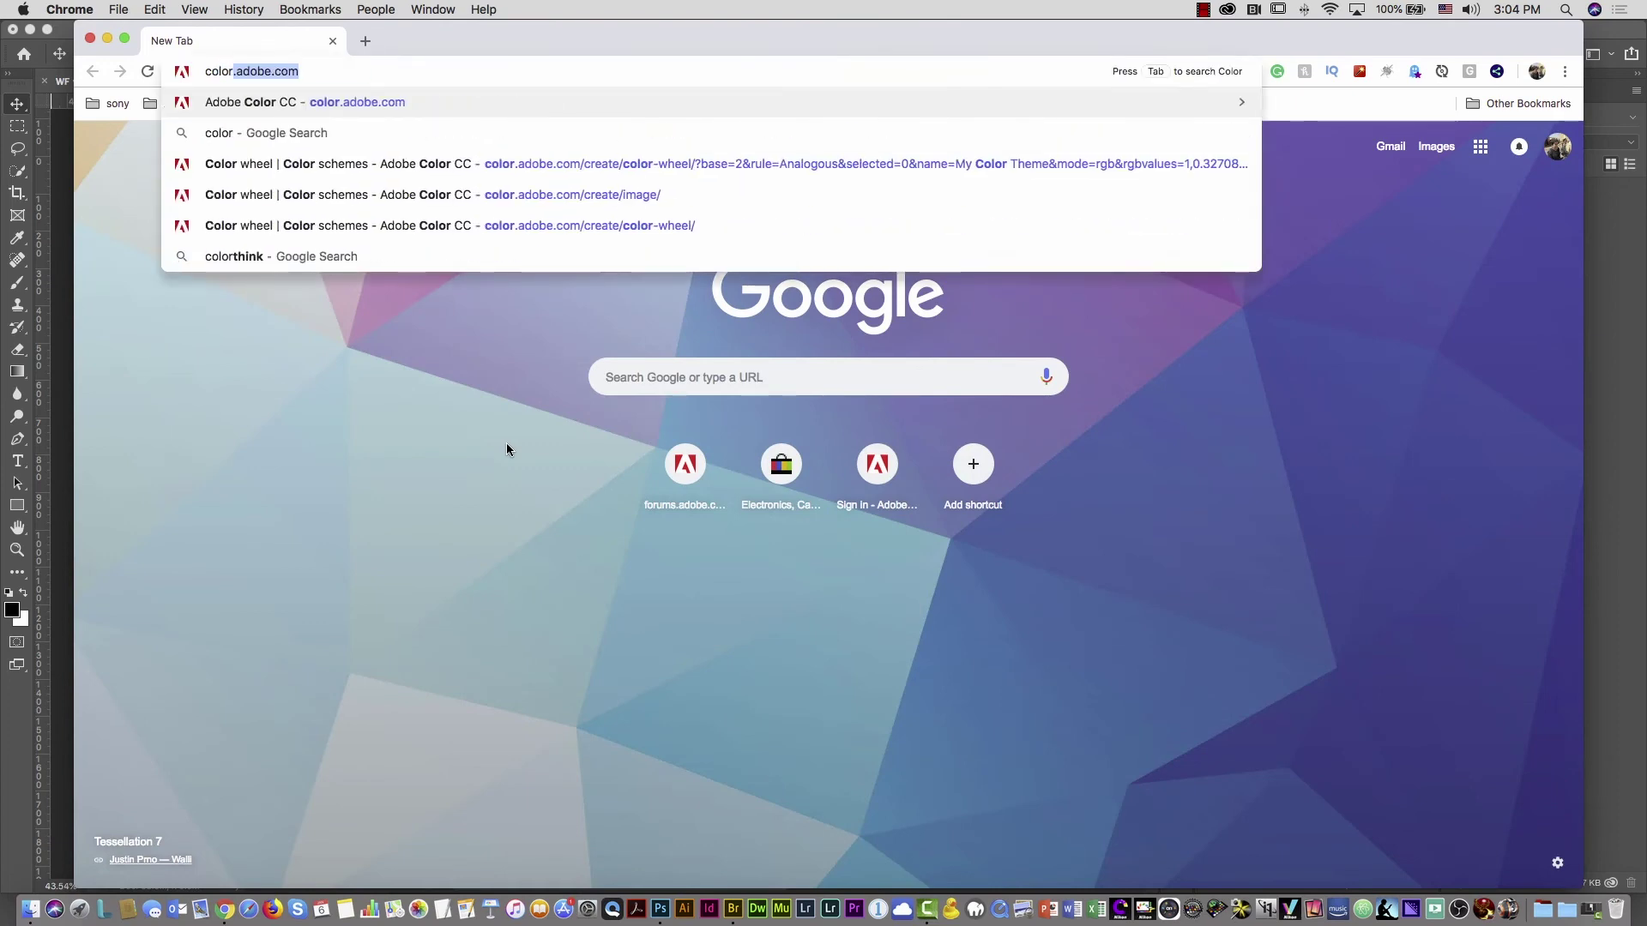
key("Return")
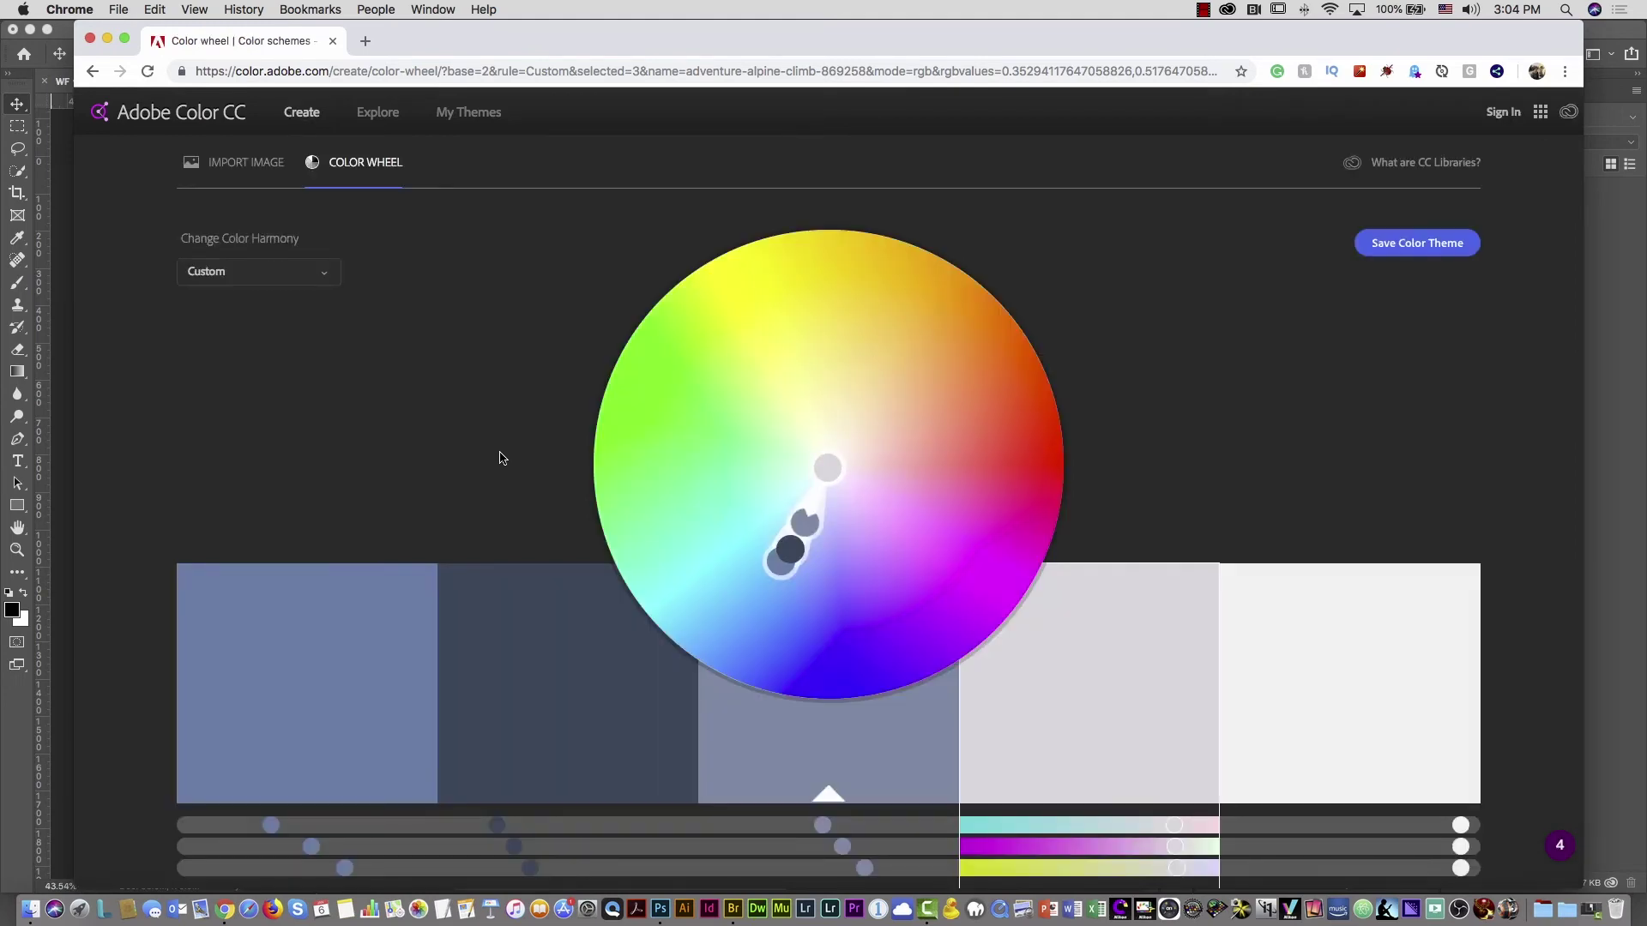
Recolor the theme's middle base swatch to brown A55924 on the color wheel
left_click(261, 277)
left_click(846, 753)
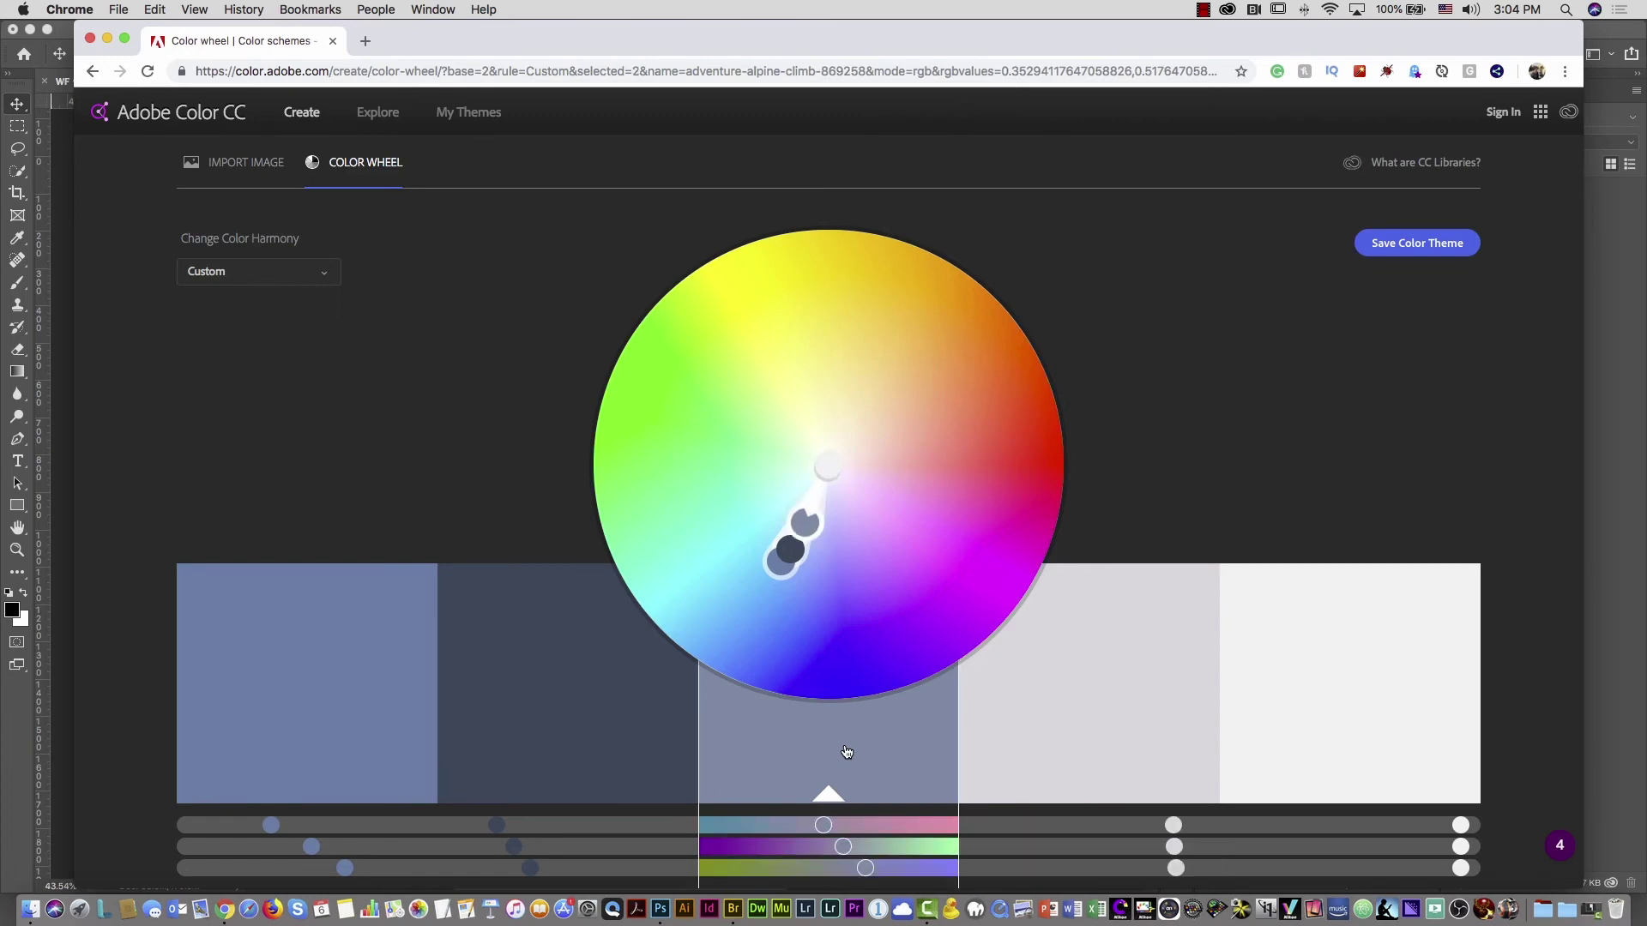
left_click_drag(809, 528, 926, 448)
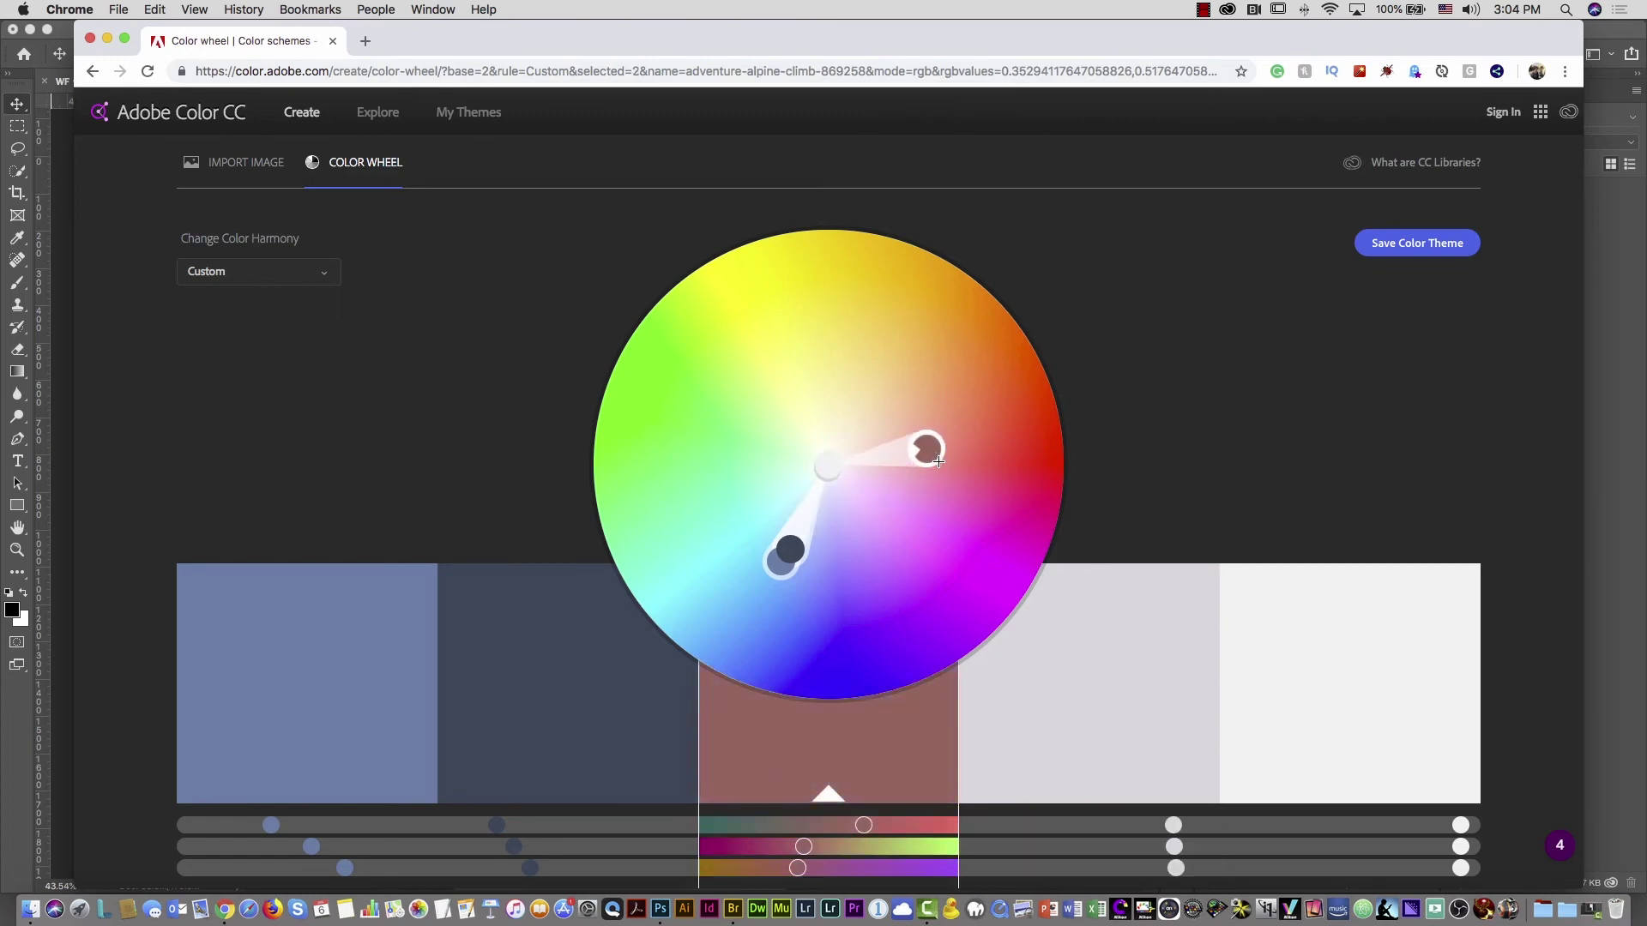
Try the Monochromatic, Triad and Complementary harmonies on the brown base color, and check the swatches' RGB and HEX values
left_click(216, 272)
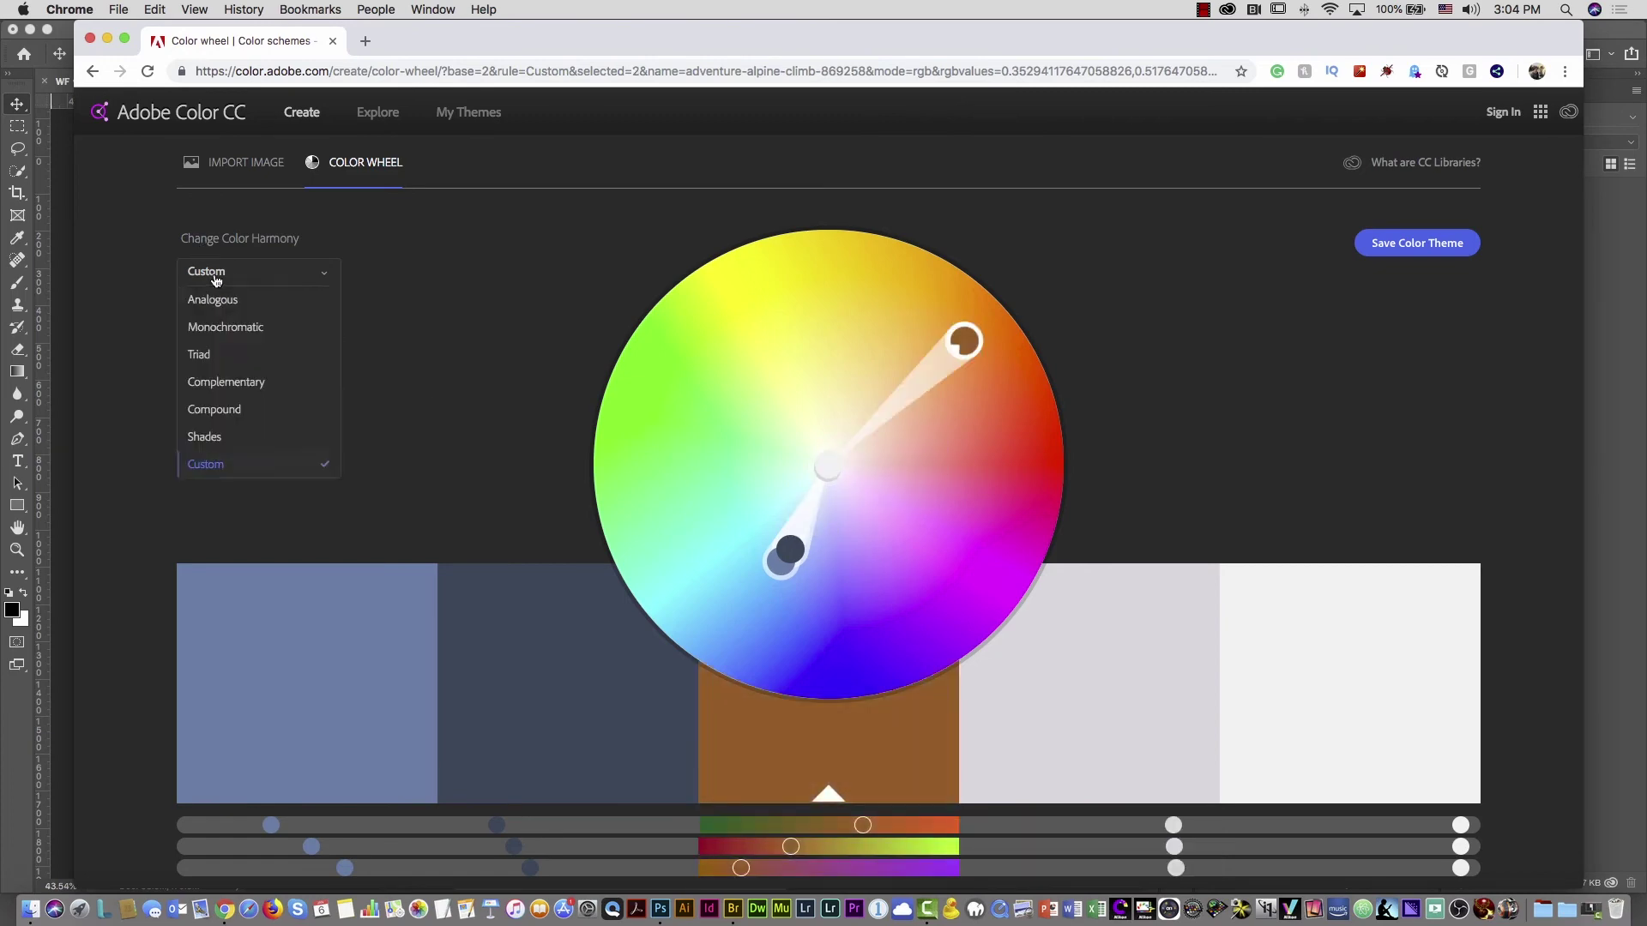
left_click(223, 329)
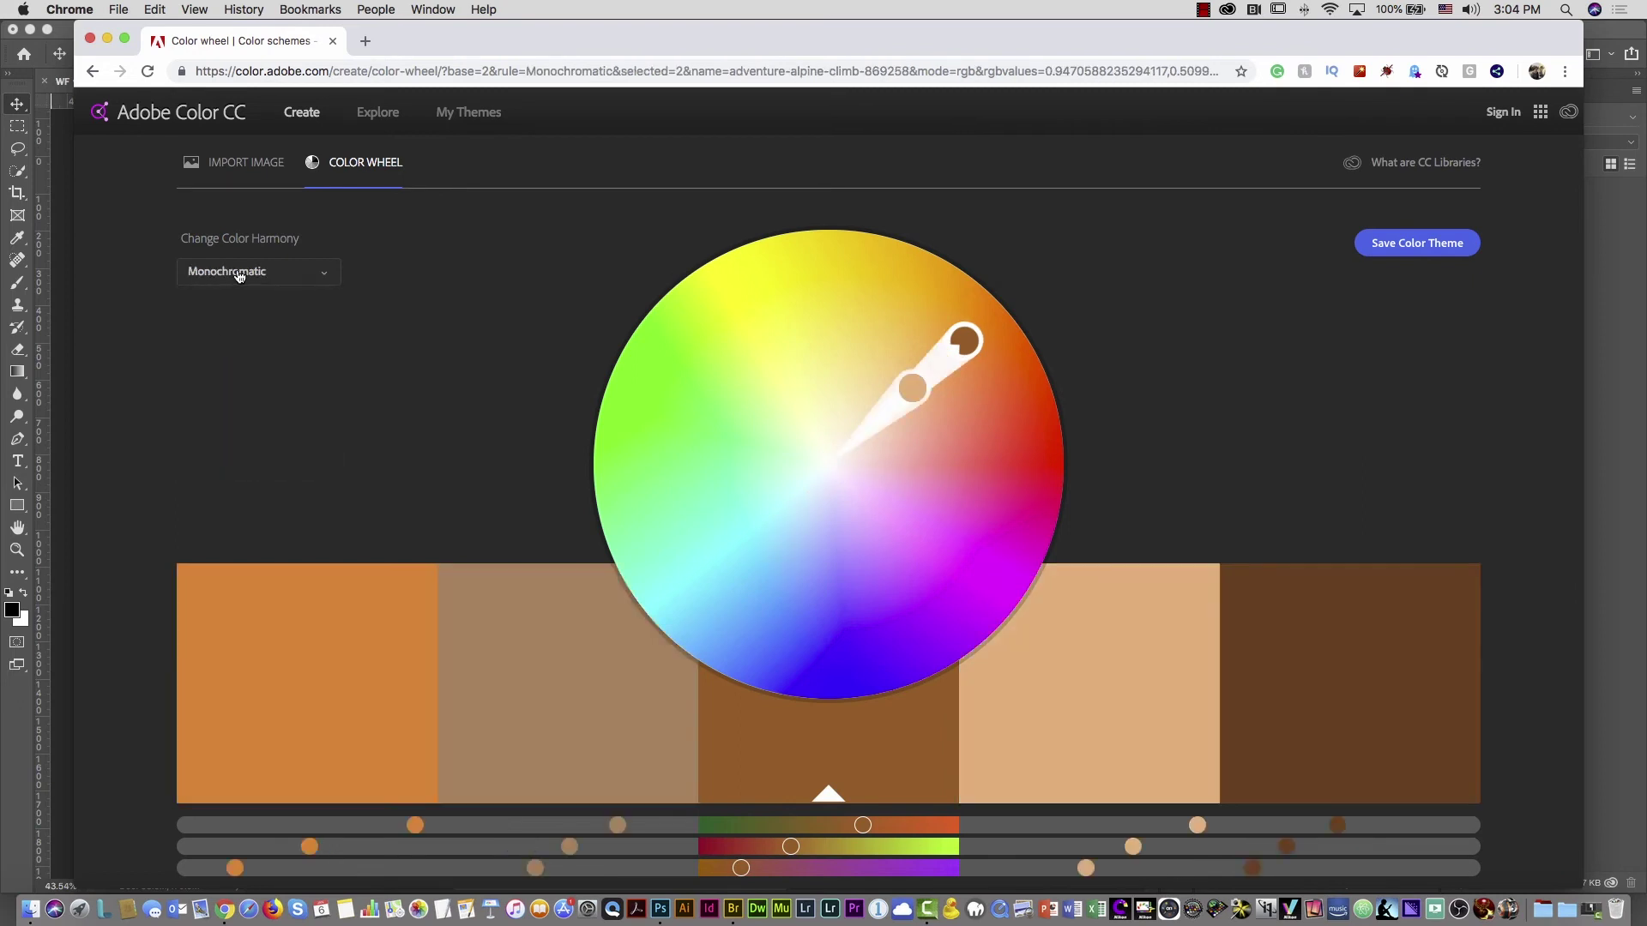
left_click(240, 274)
left_click(229, 359)
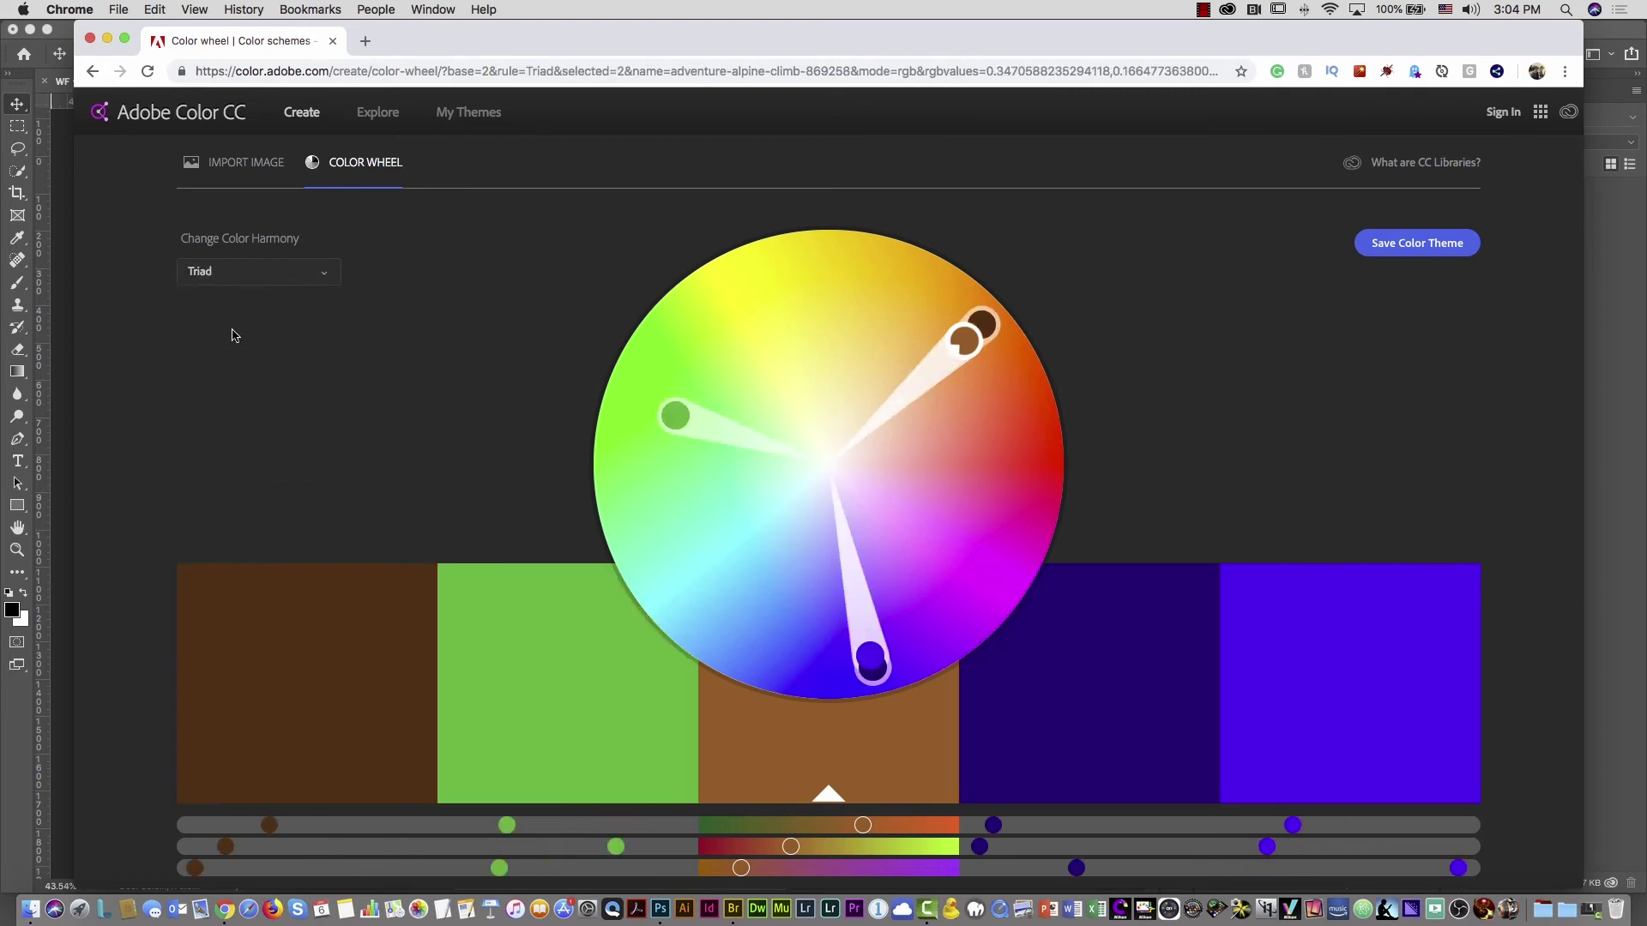
left_click(239, 275)
left_click(237, 386)
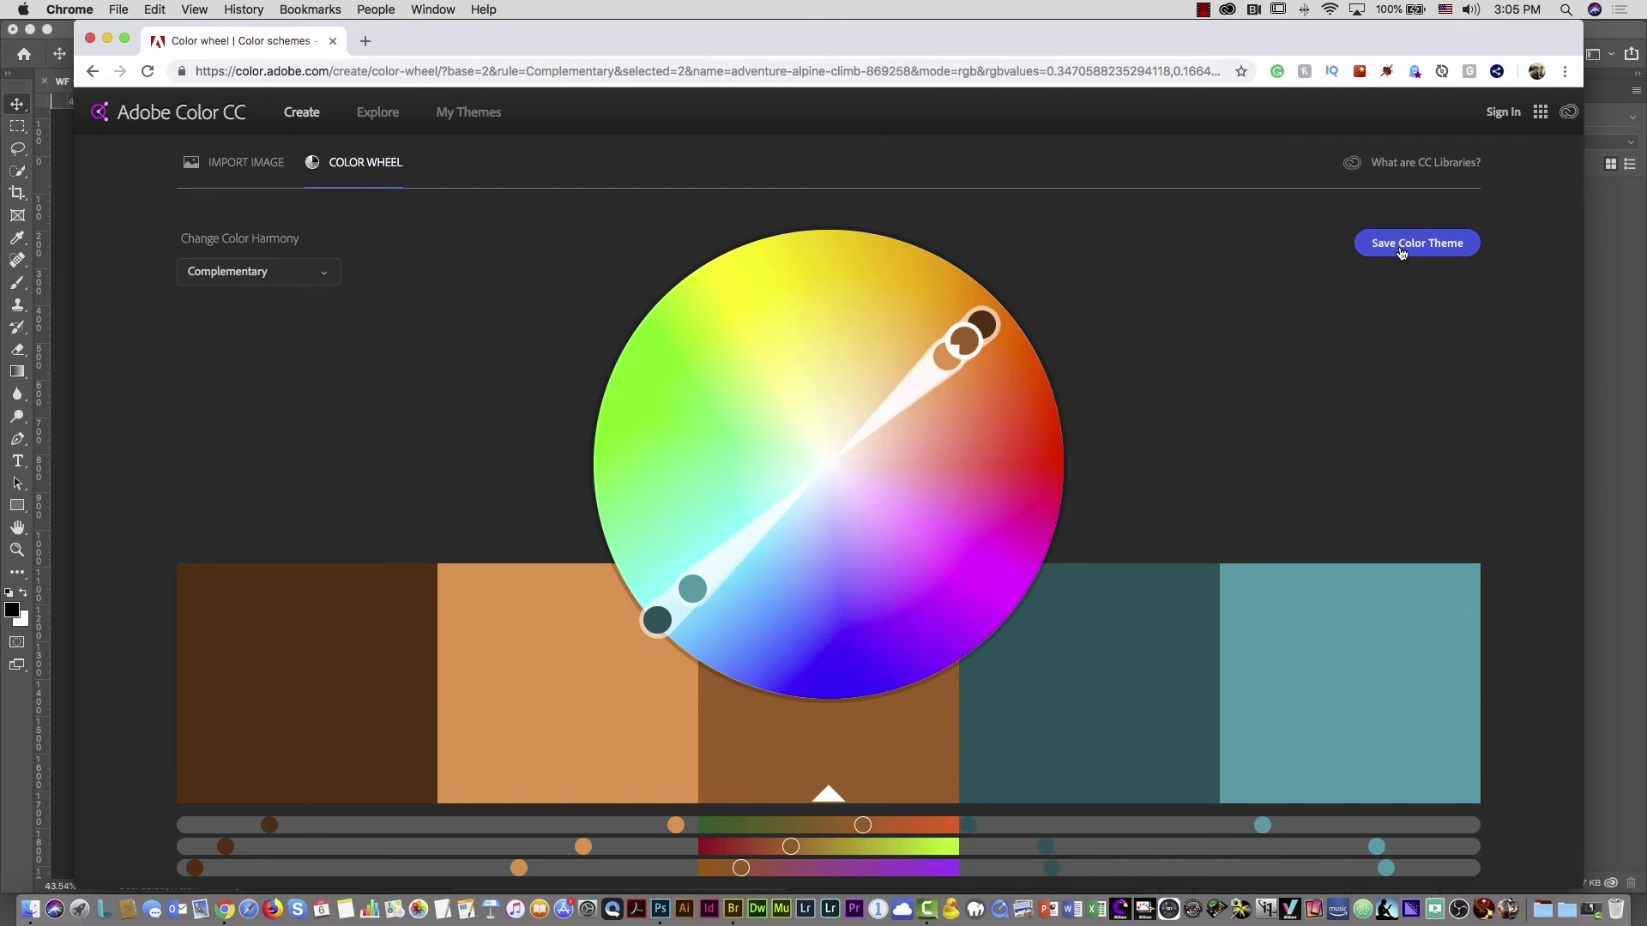
scroll(1195, 472, "down", 4)
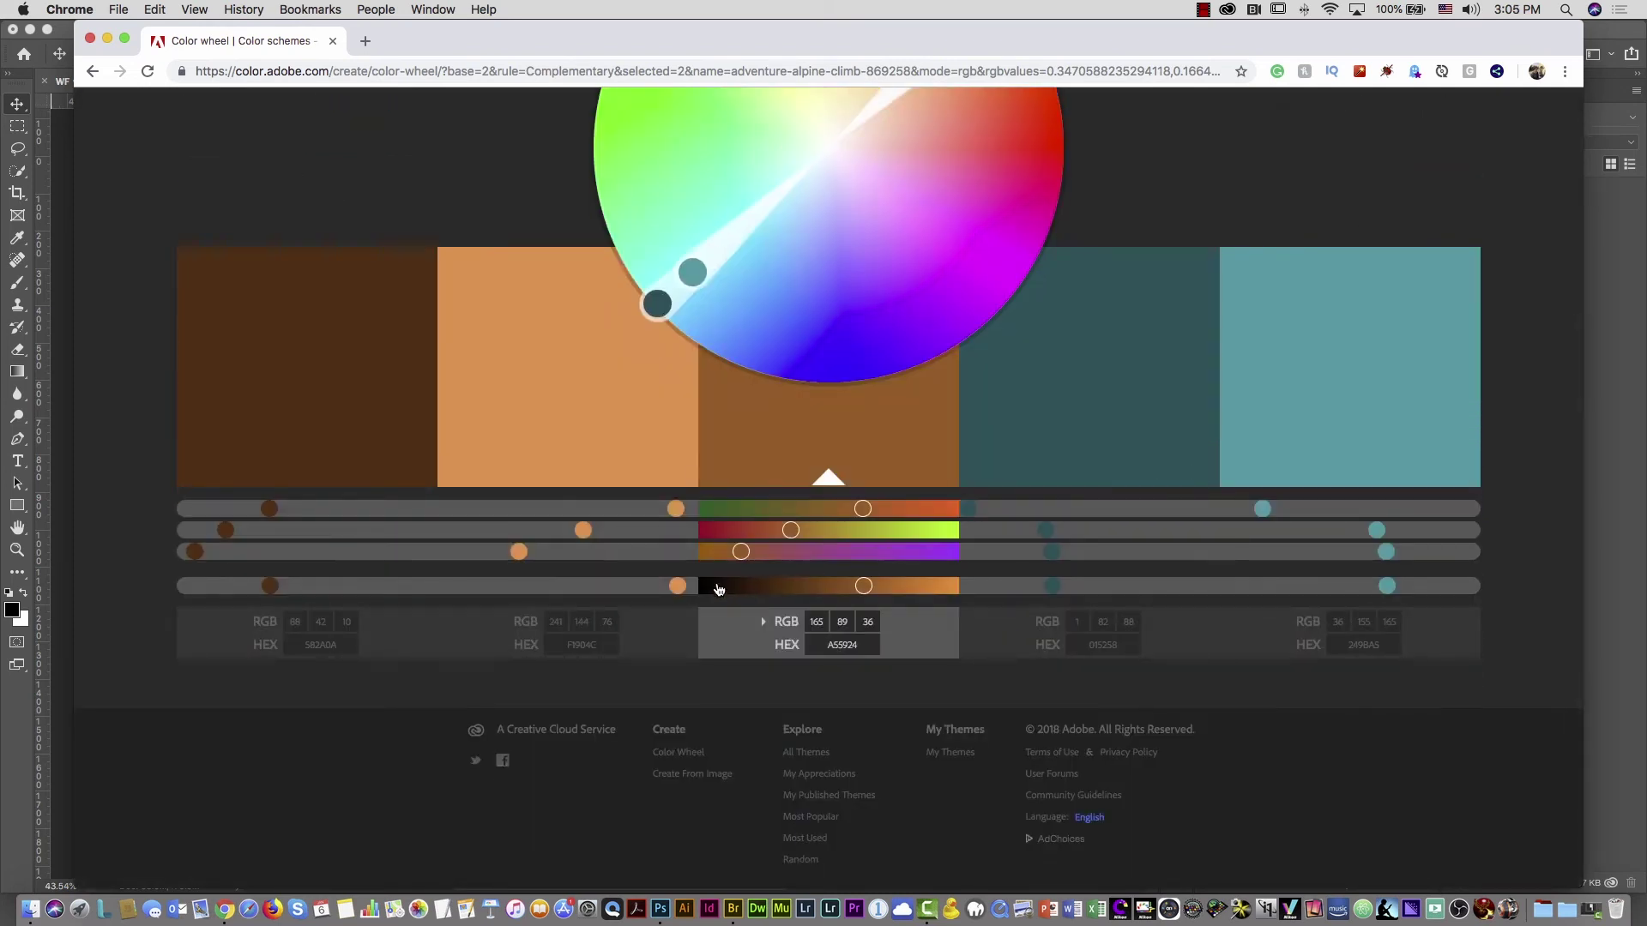
scroll(345, 311, "up", 4)
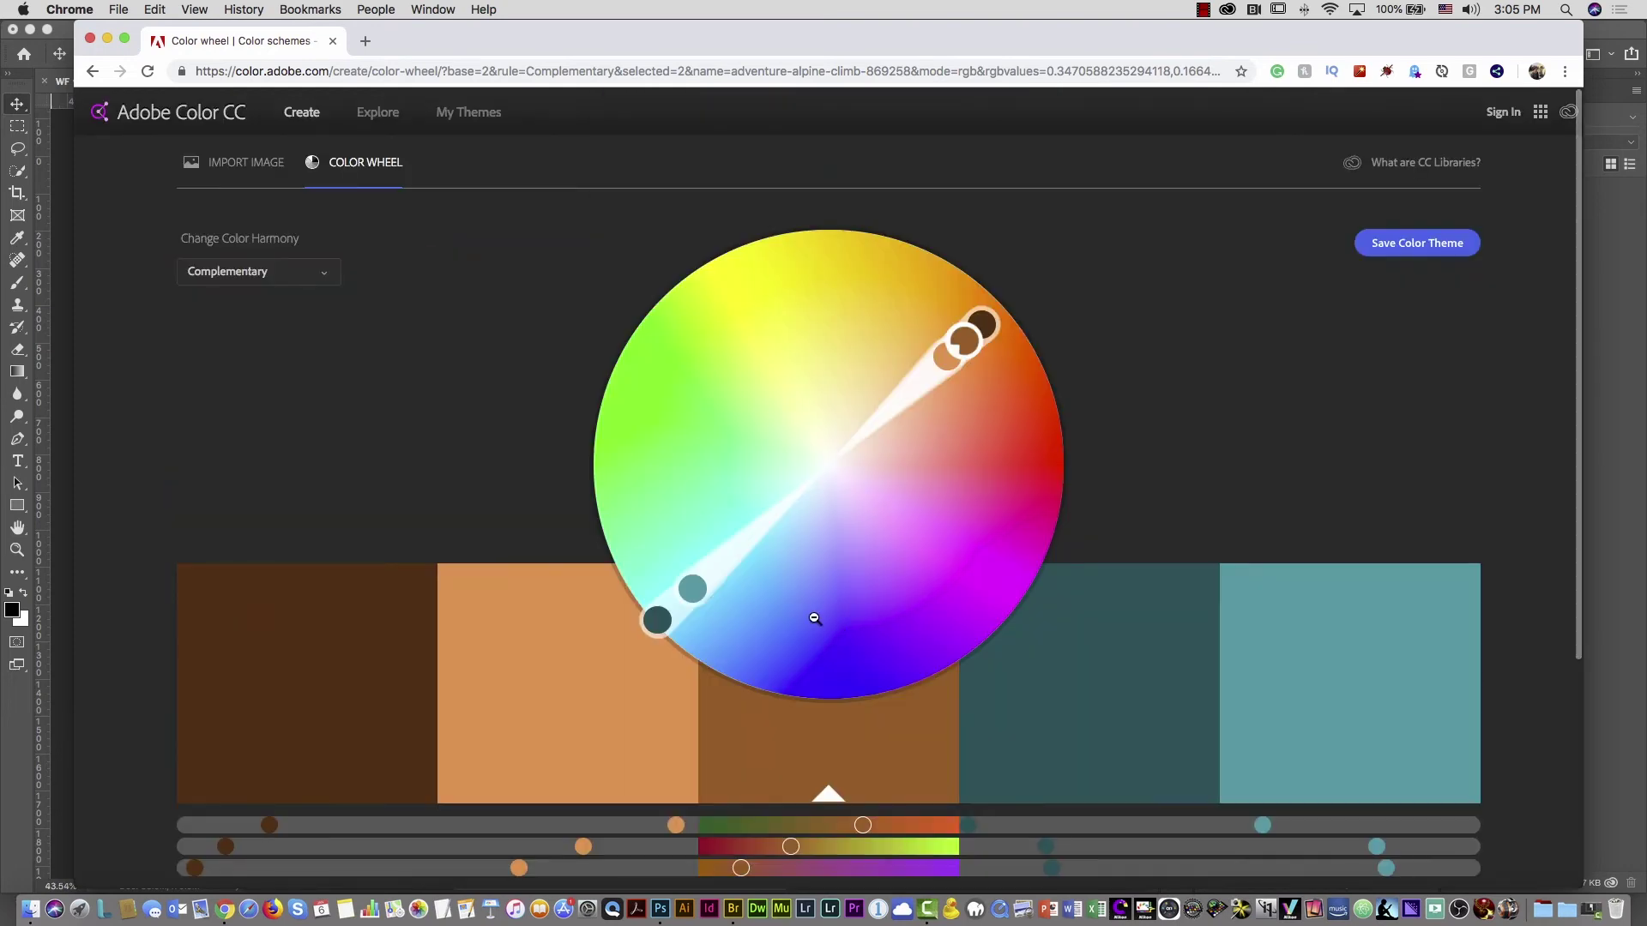
Import Ski_04.jpg for a color theme and move two sample points, the white one onto a cloud and the tan one onto the dark mountainside
left_click(249, 163)
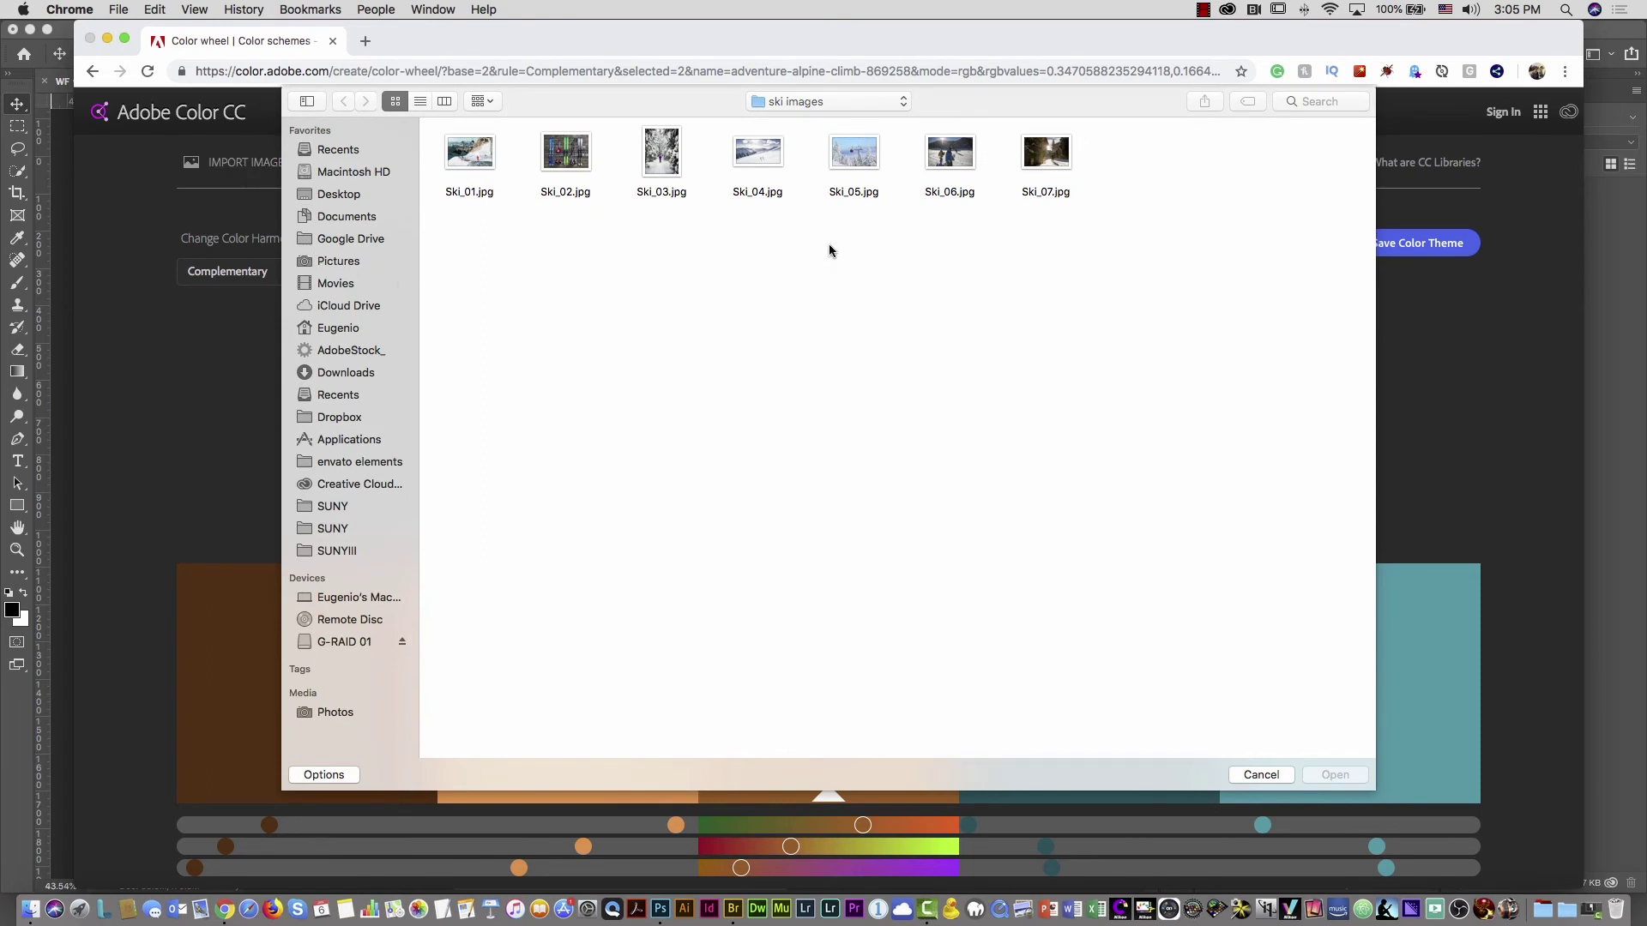
left_click(768, 159)
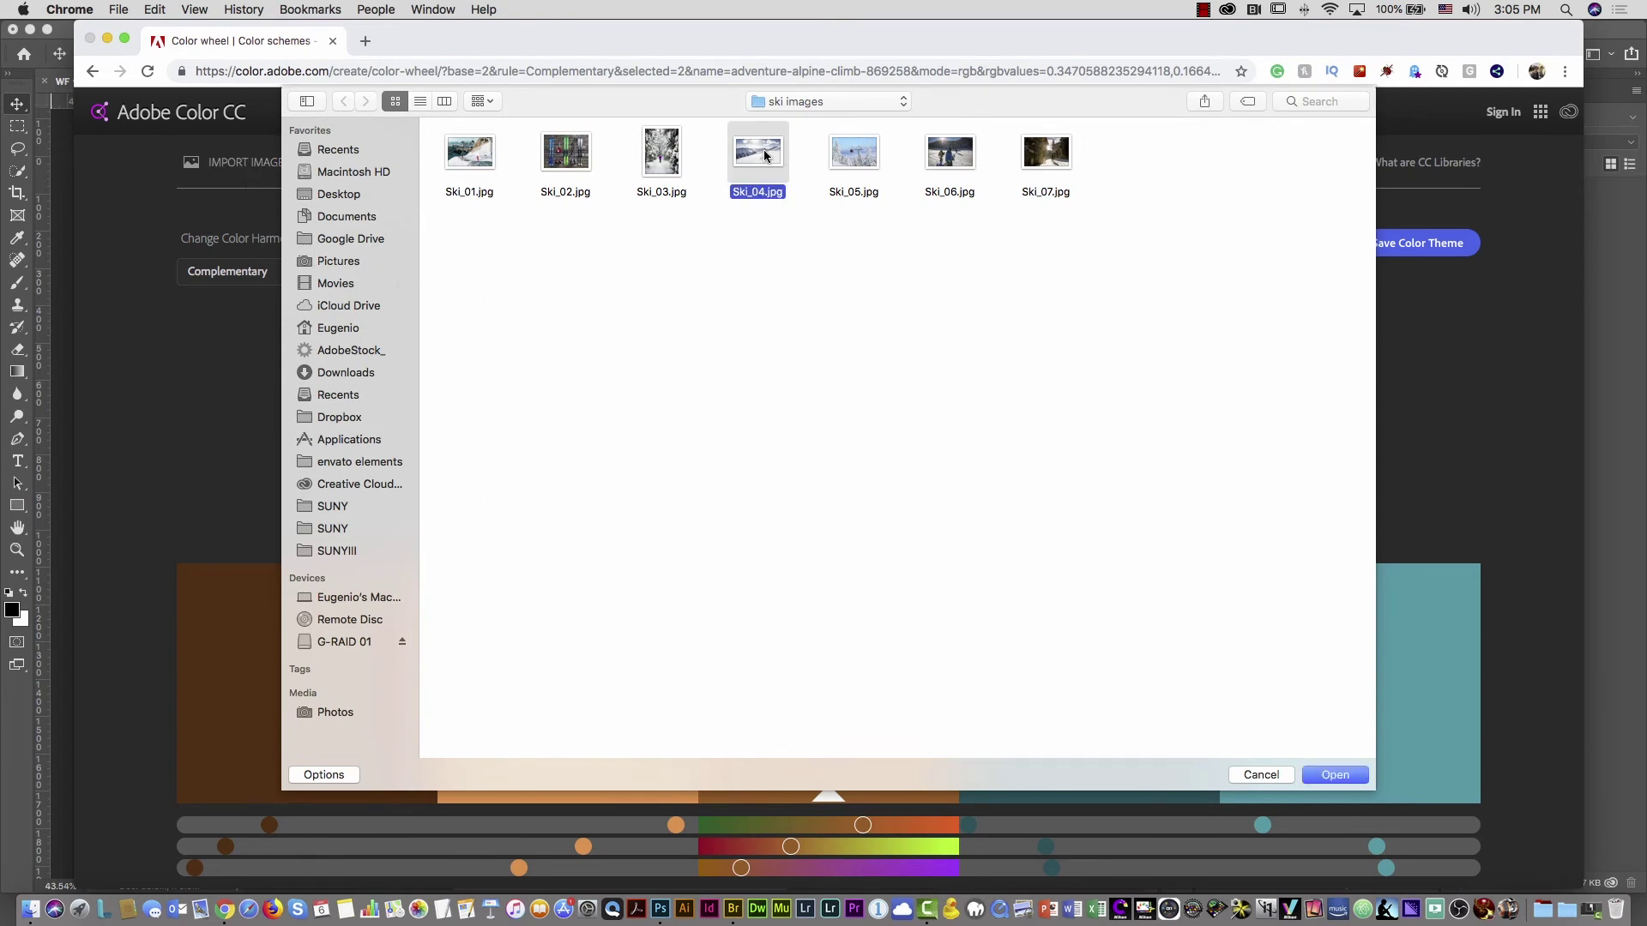
left_click(1338, 777)
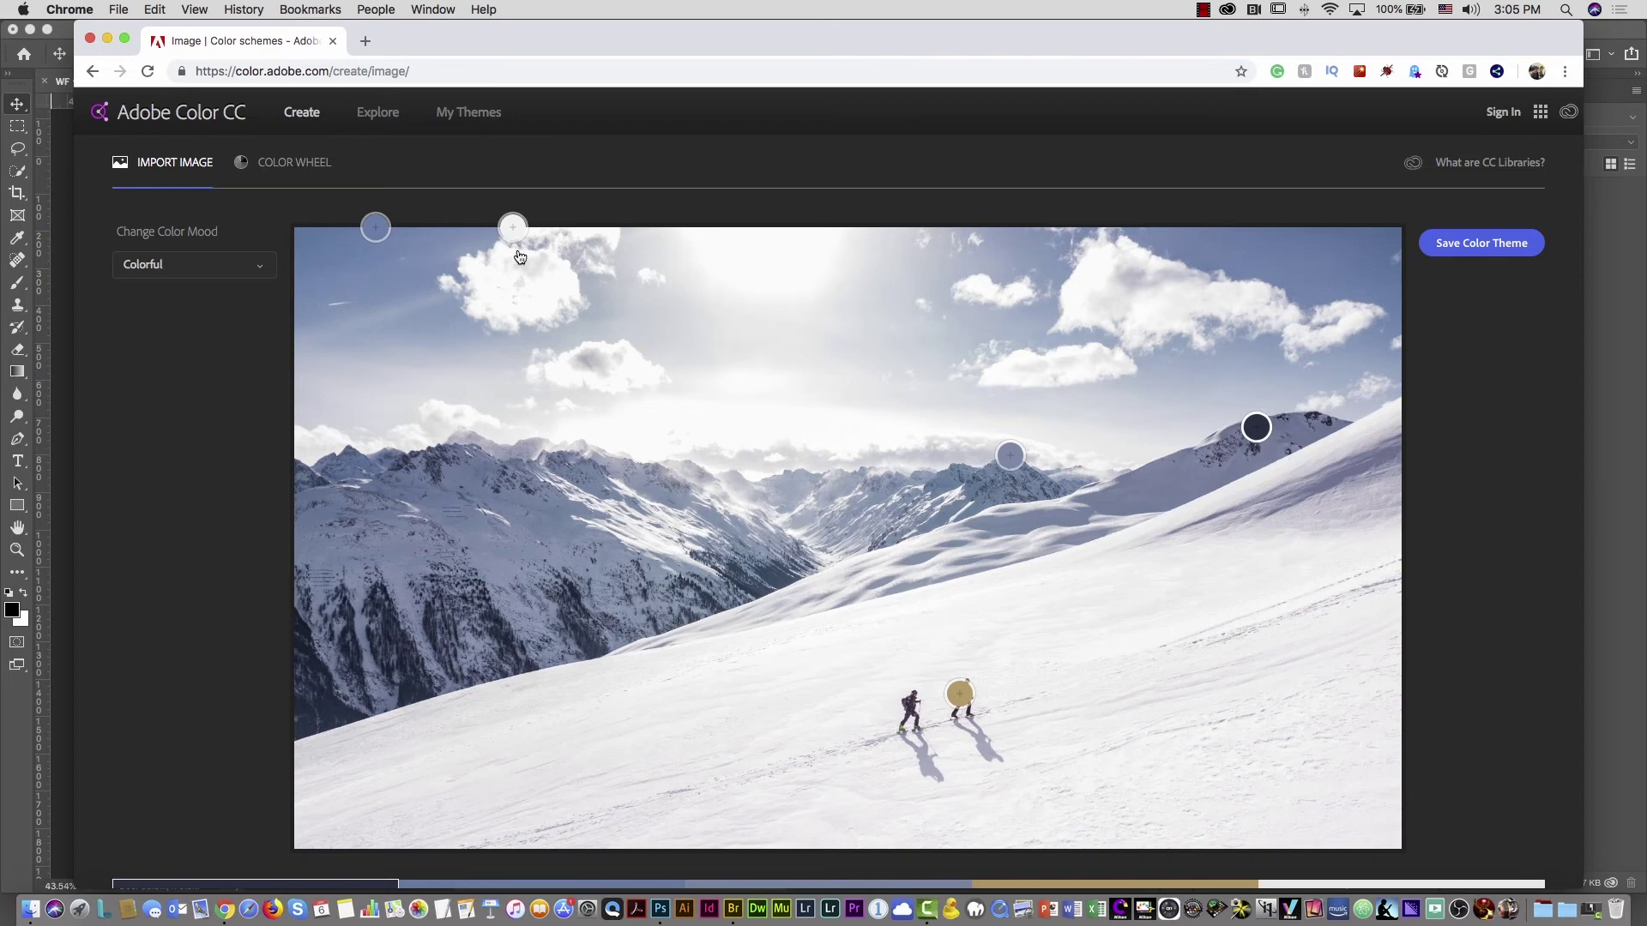
left_click_drag(520, 229, 535, 265)
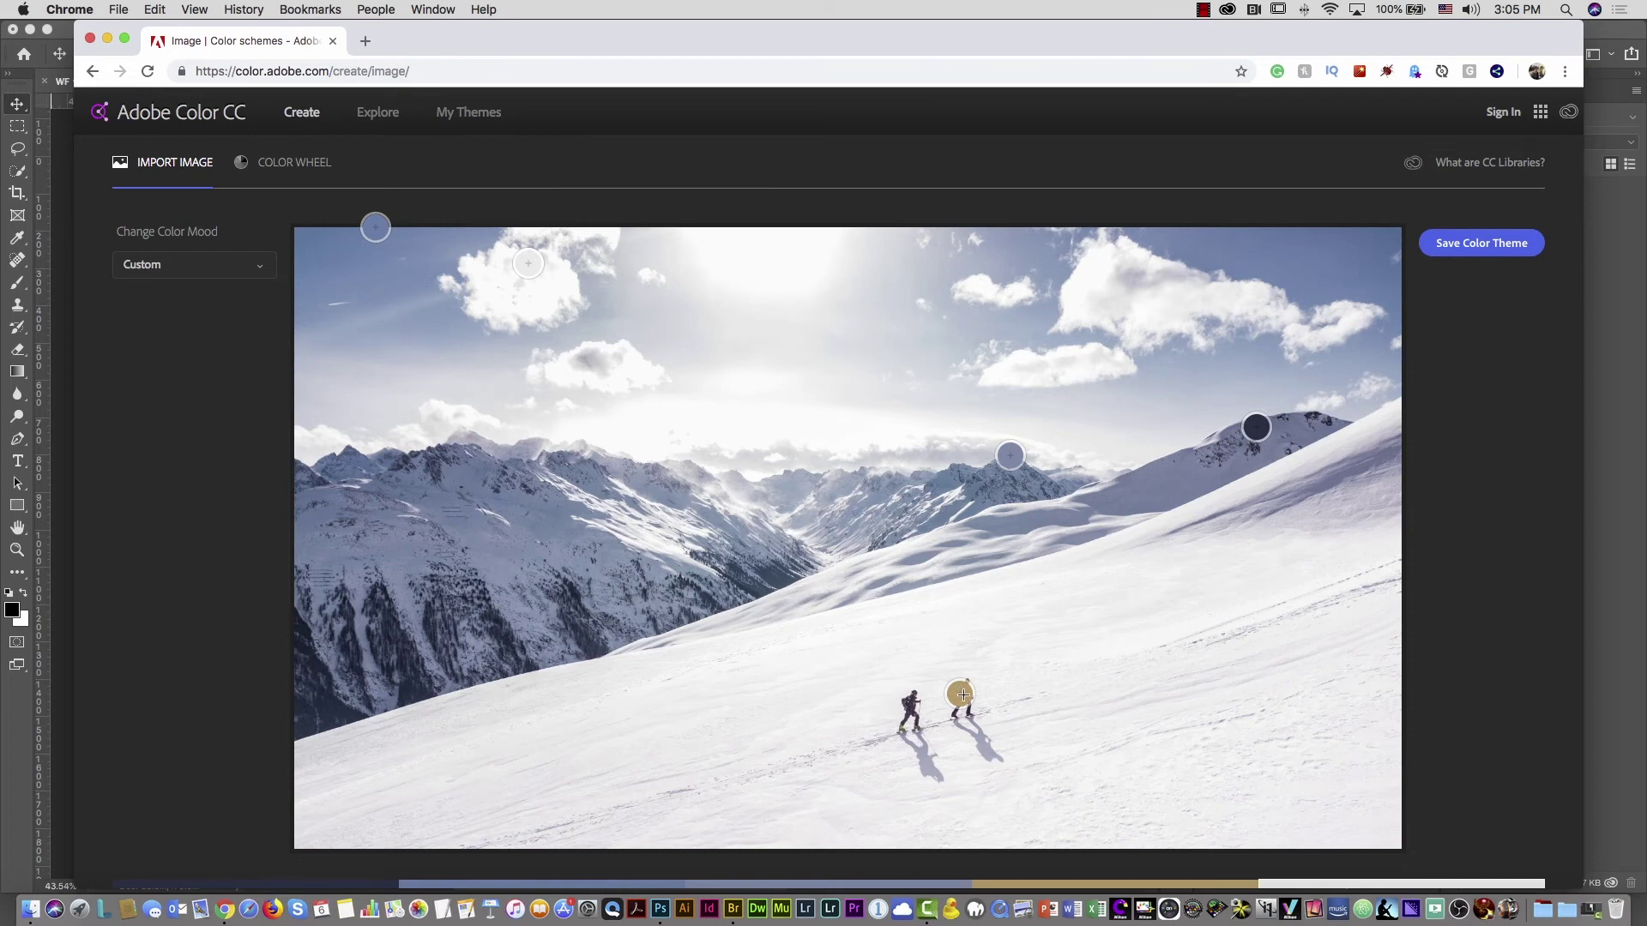
left_click_drag(962, 695, 315, 717)
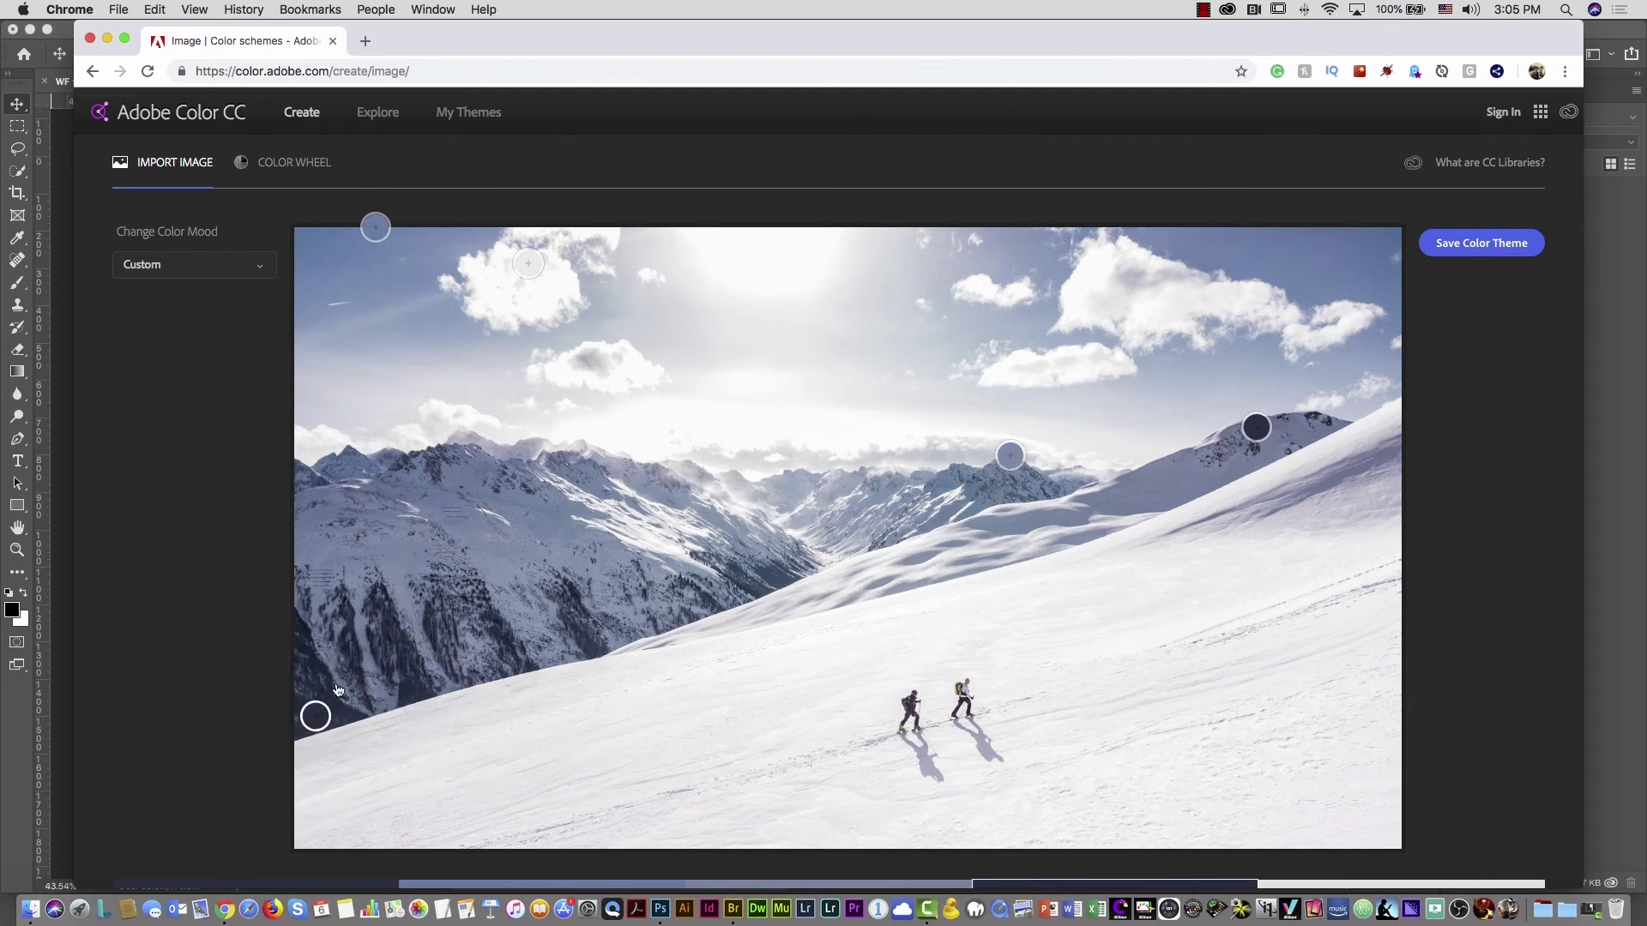
Bring the photo's theme into the color wheel and recolor its fifth swatch, trying yellow before settling on periwinkle blue
left_click(289, 164)
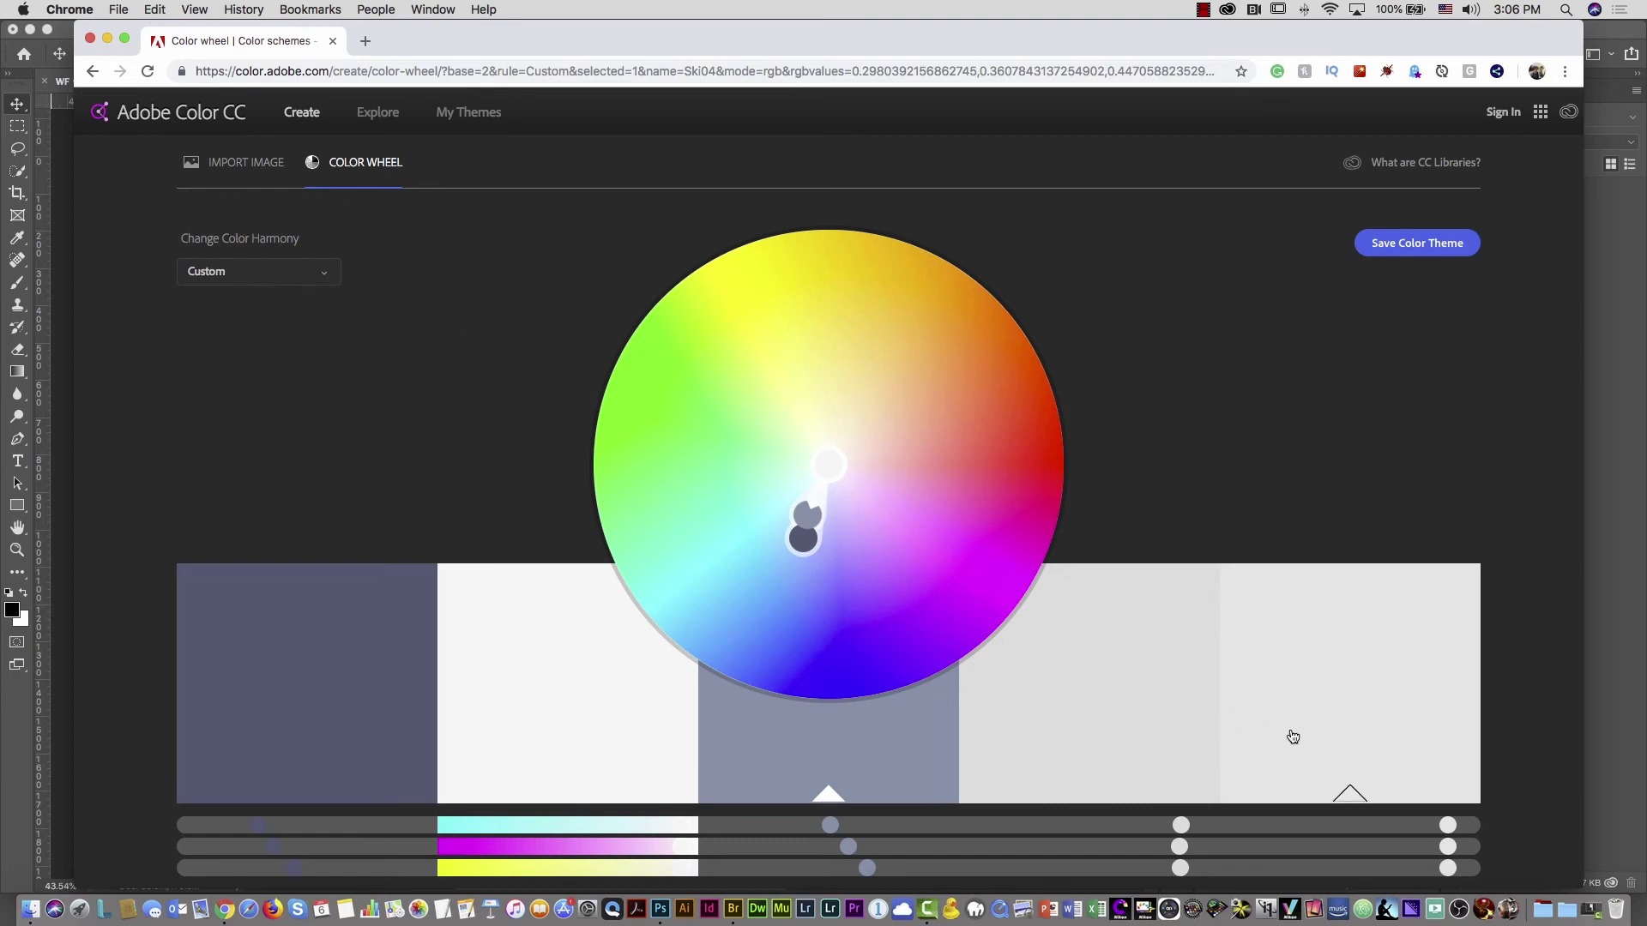
left_click(1292, 672)
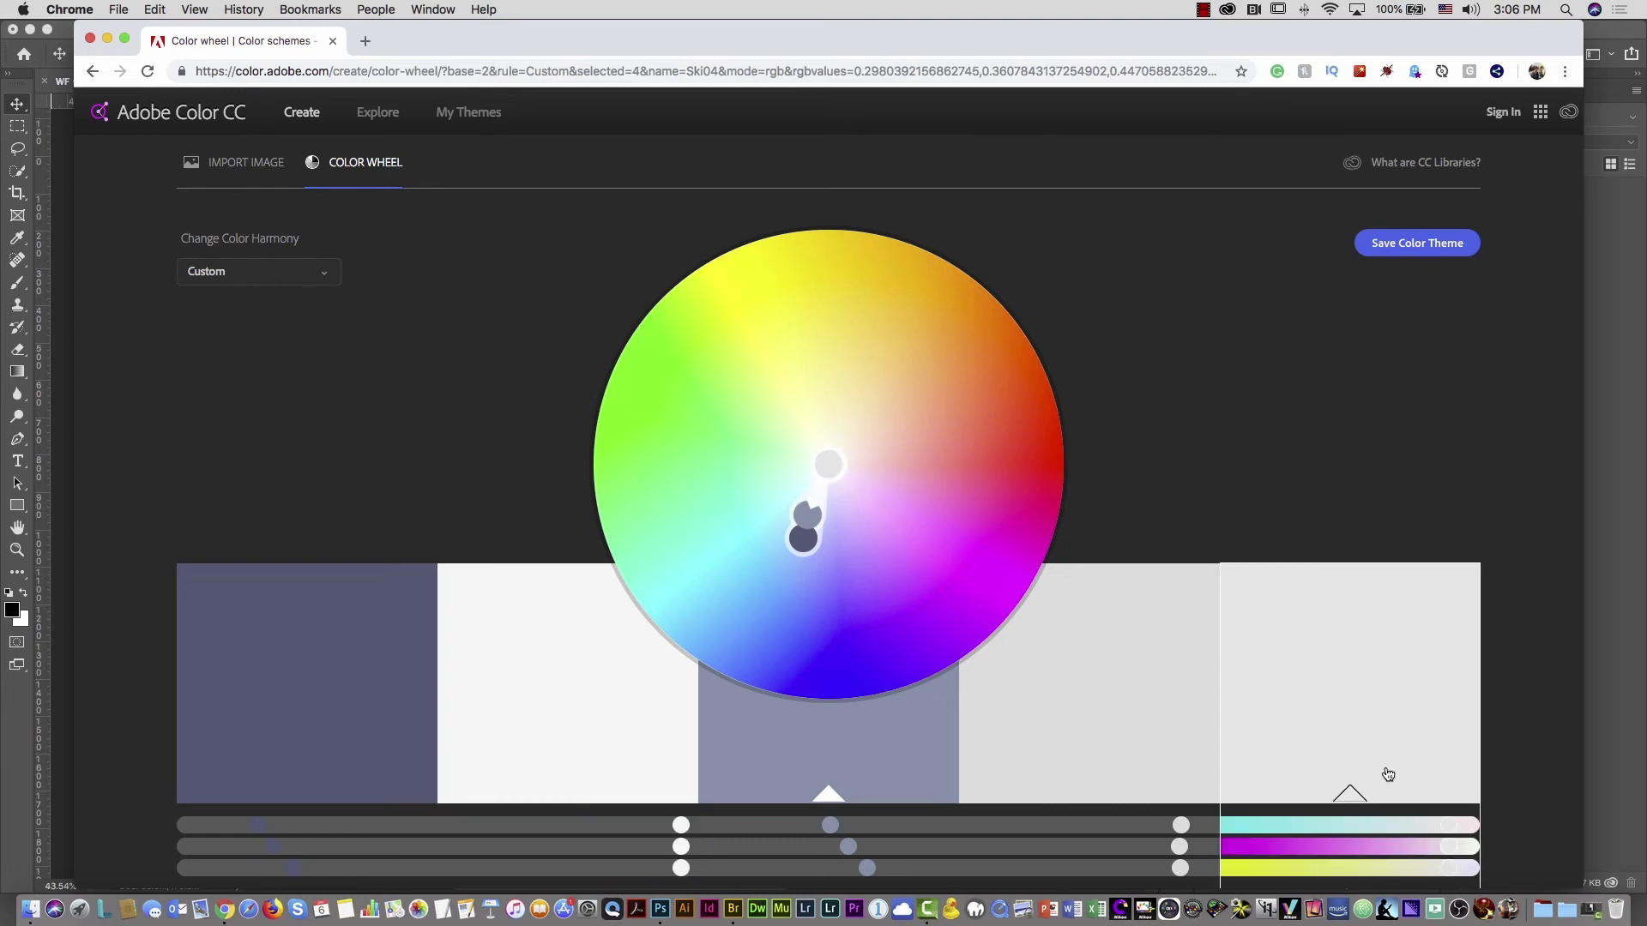
left_click_drag(1451, 829, 1461, 872)
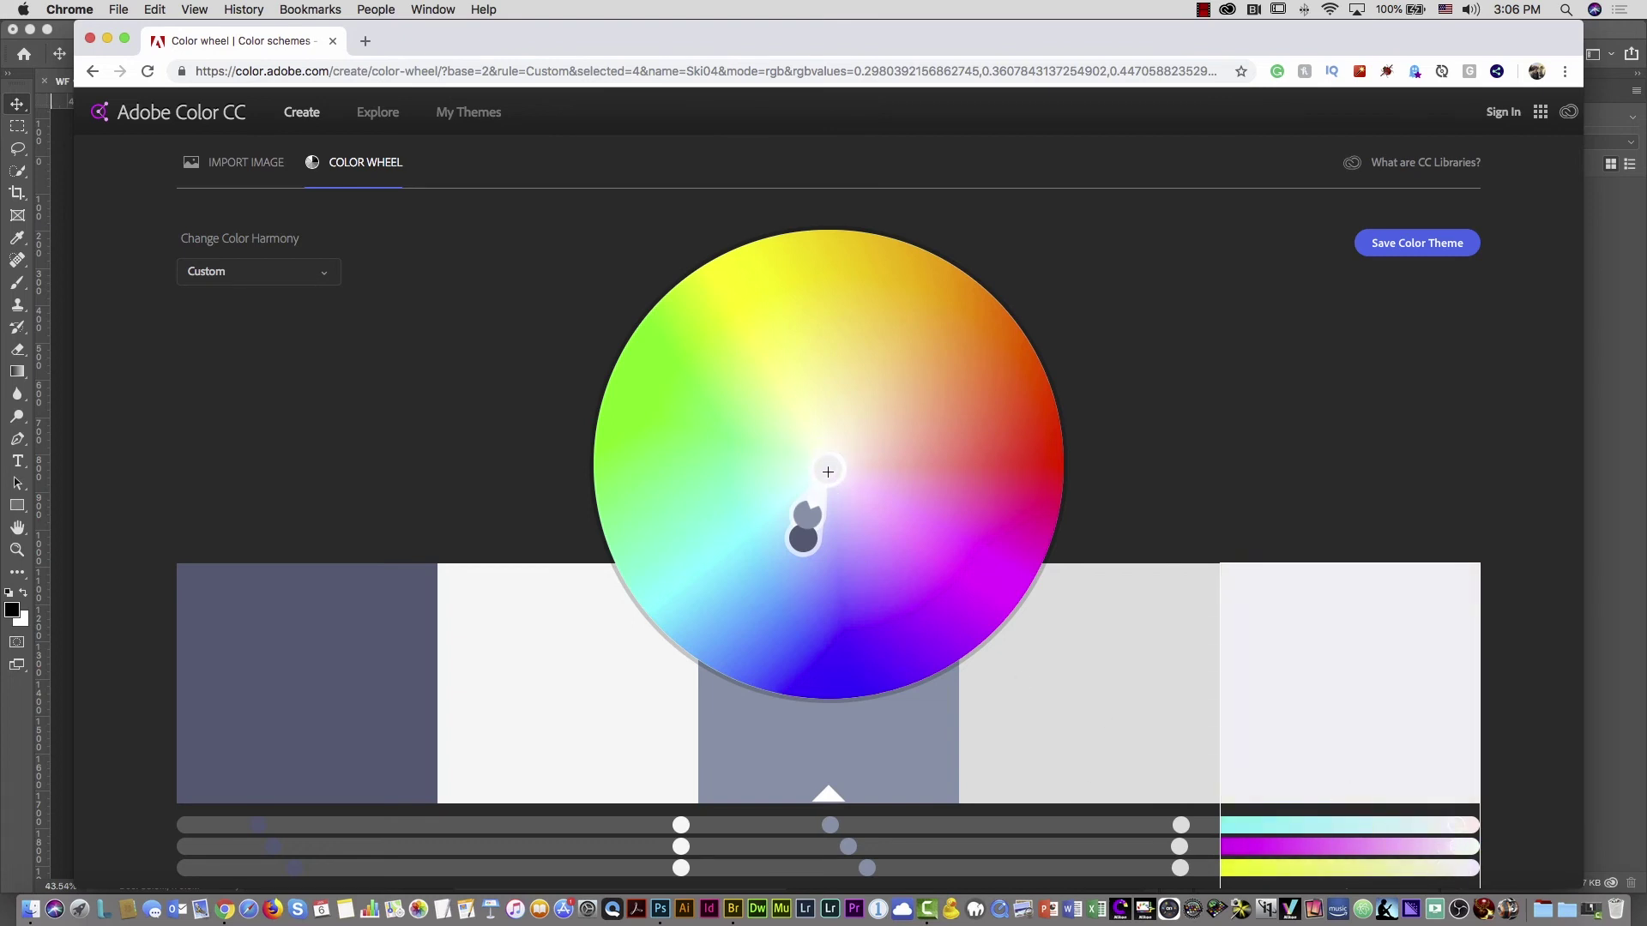
mouse_move(828, 471)
left_mouse_down()
mouse_move(875, 283)
mouse_move(886, 342)
mouse_move(872, 312)
mouse_move(865, 327)
left_mouse_up()
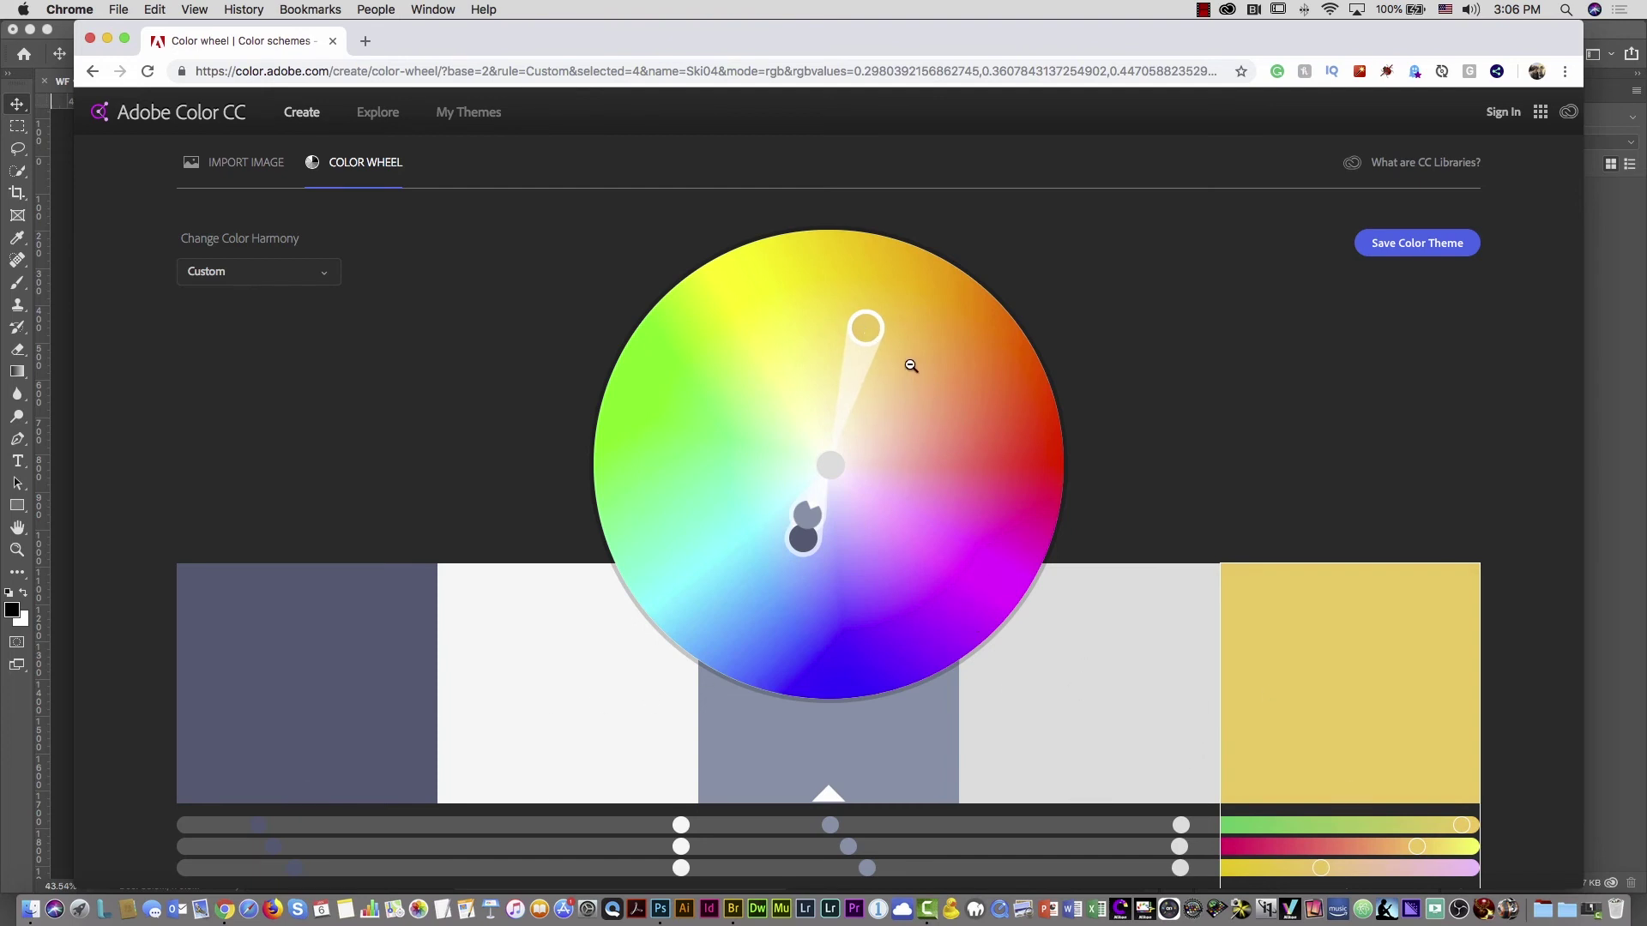
left_click(864, 327)
mouse_move(864, 327)
left_mouse_down()
mouse_move(757, 683)
mouse_move(783, 602)
left_mouse_up()
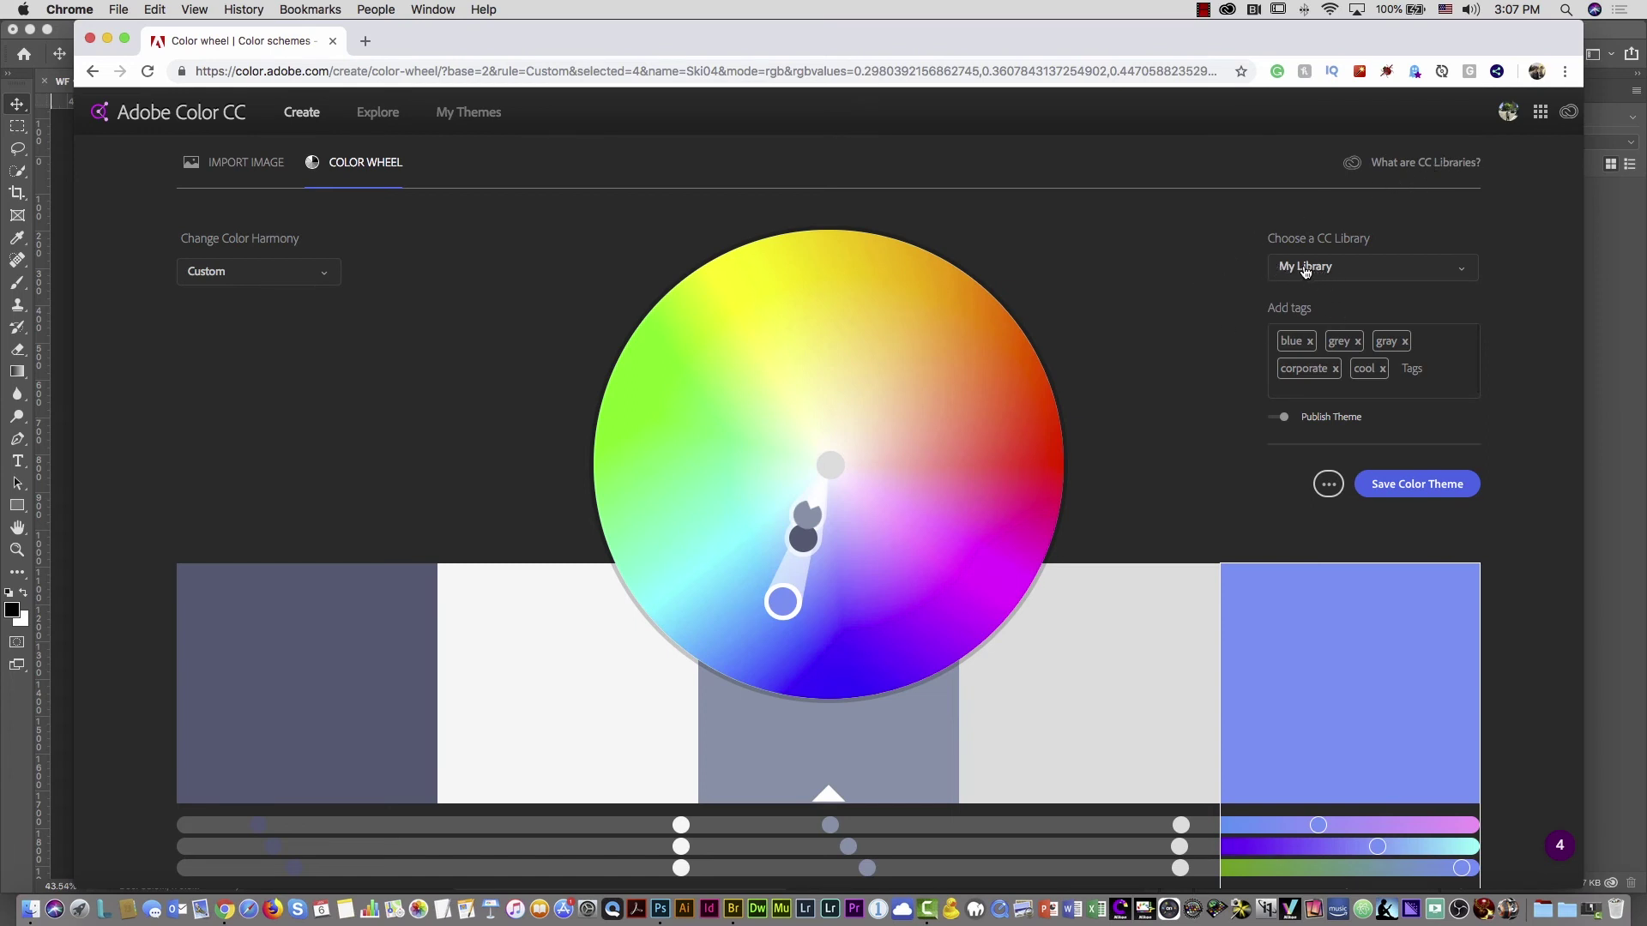
Save and publish the Ski04 color theme to the CC library My Library, checking that library's name in Photoshop
key("super+Tab")
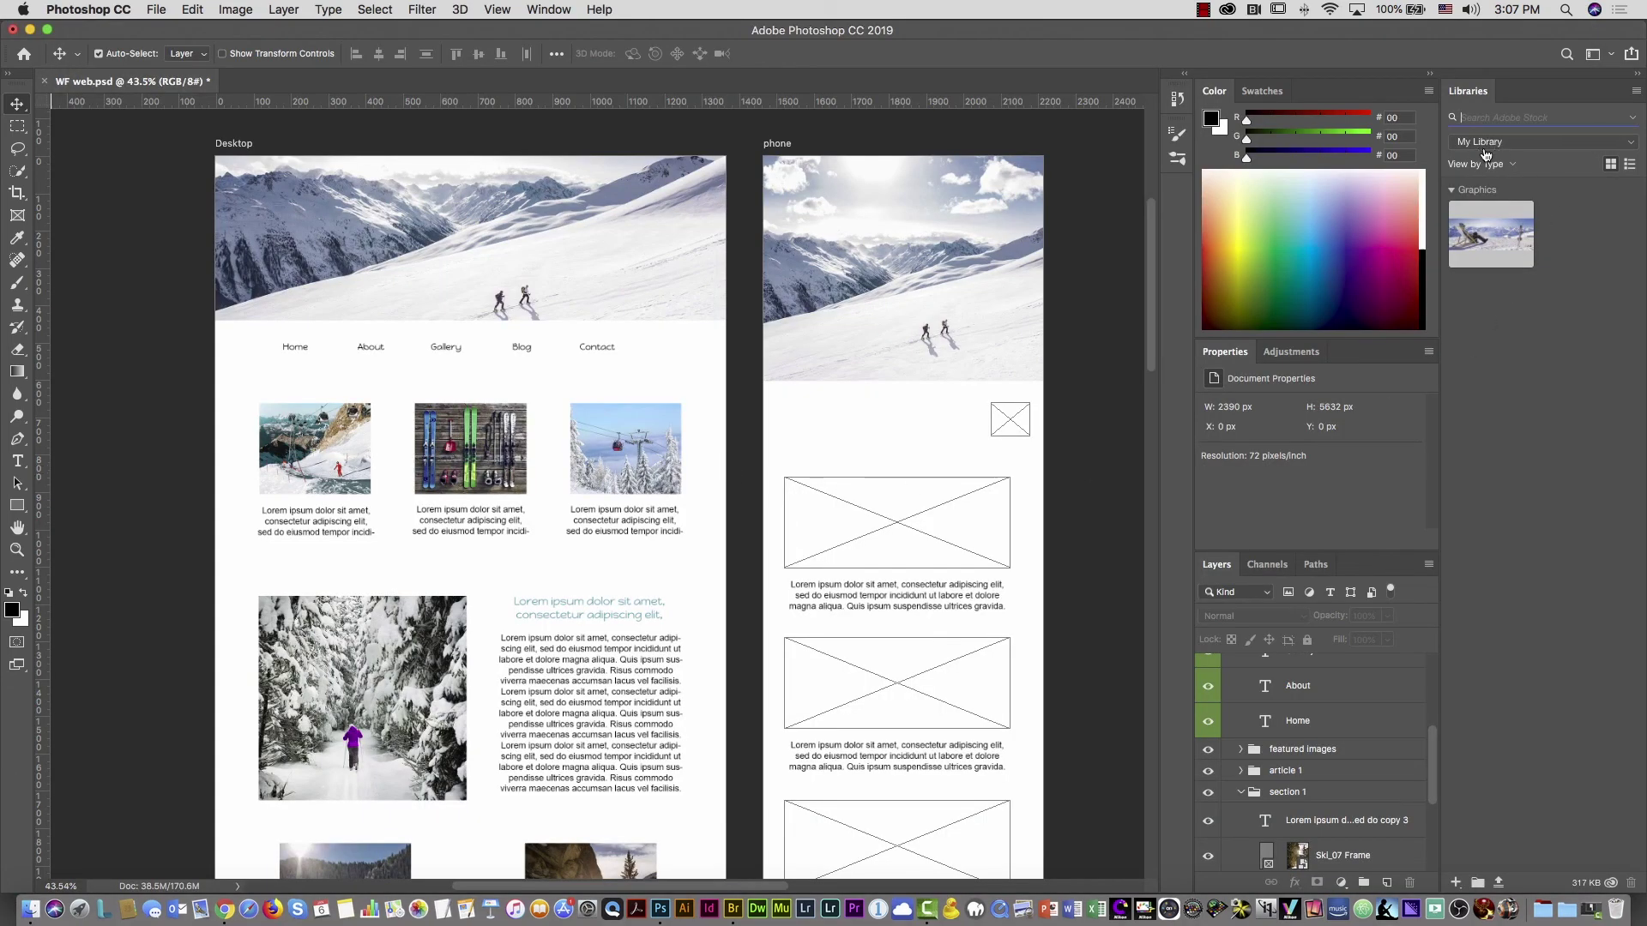
key("super+Tab")
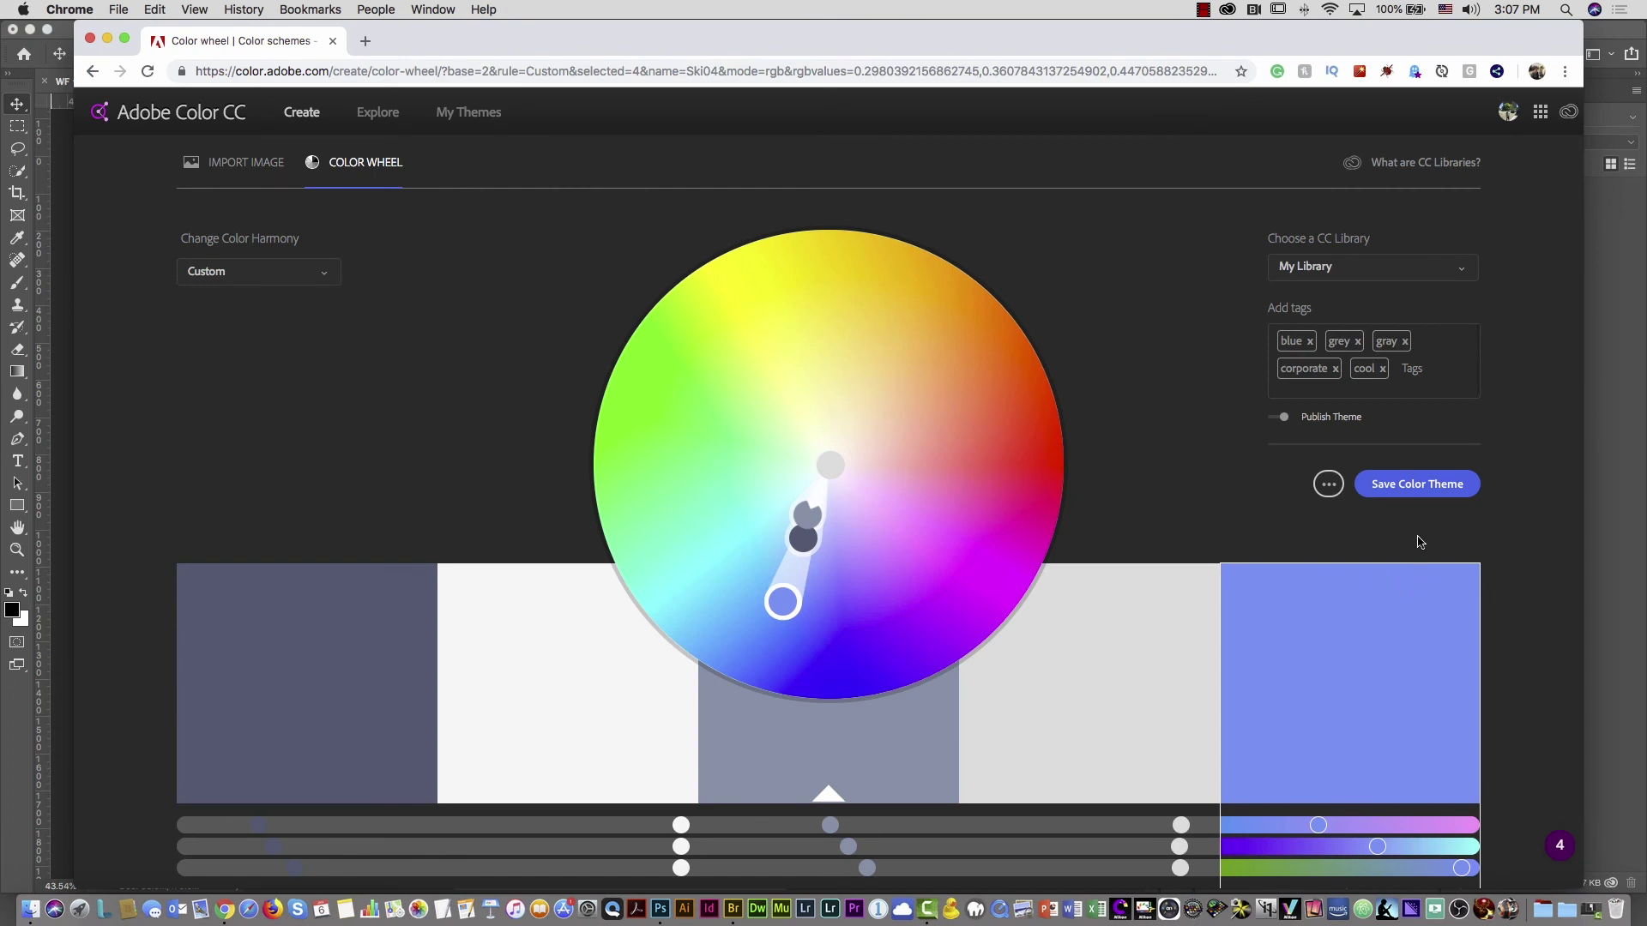
left_click(1426, 485)
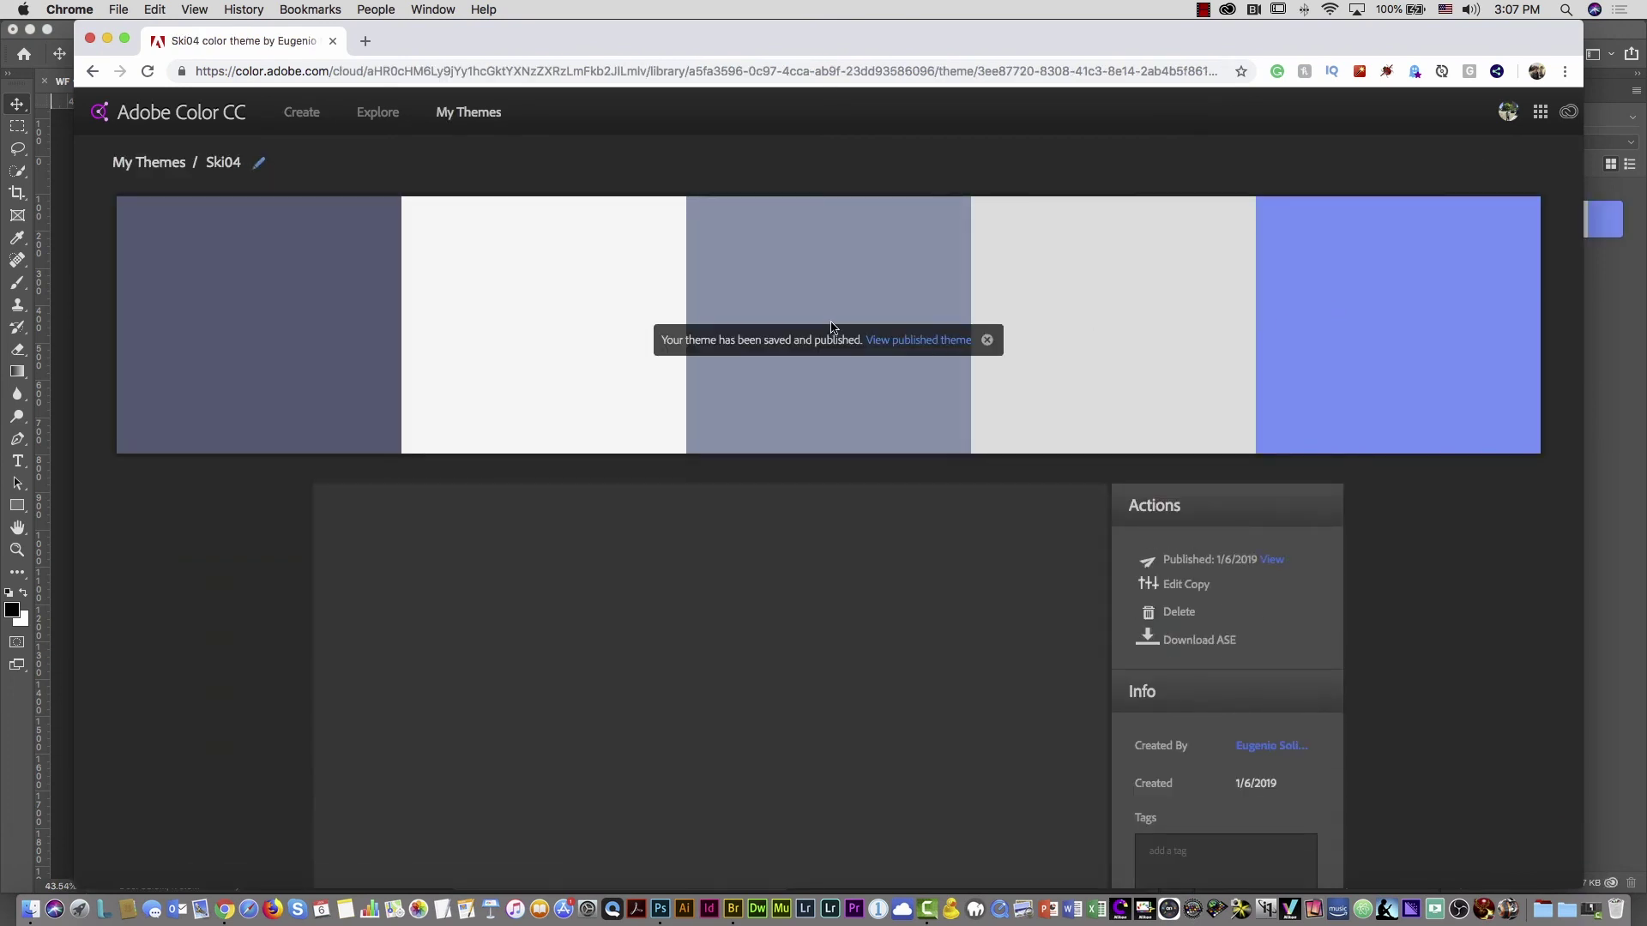
Switch to Photoshop and try the Ski04 theme colors on the Desktop article heading, finishing with dark slate blue 4c5c72
key("super+Tab")
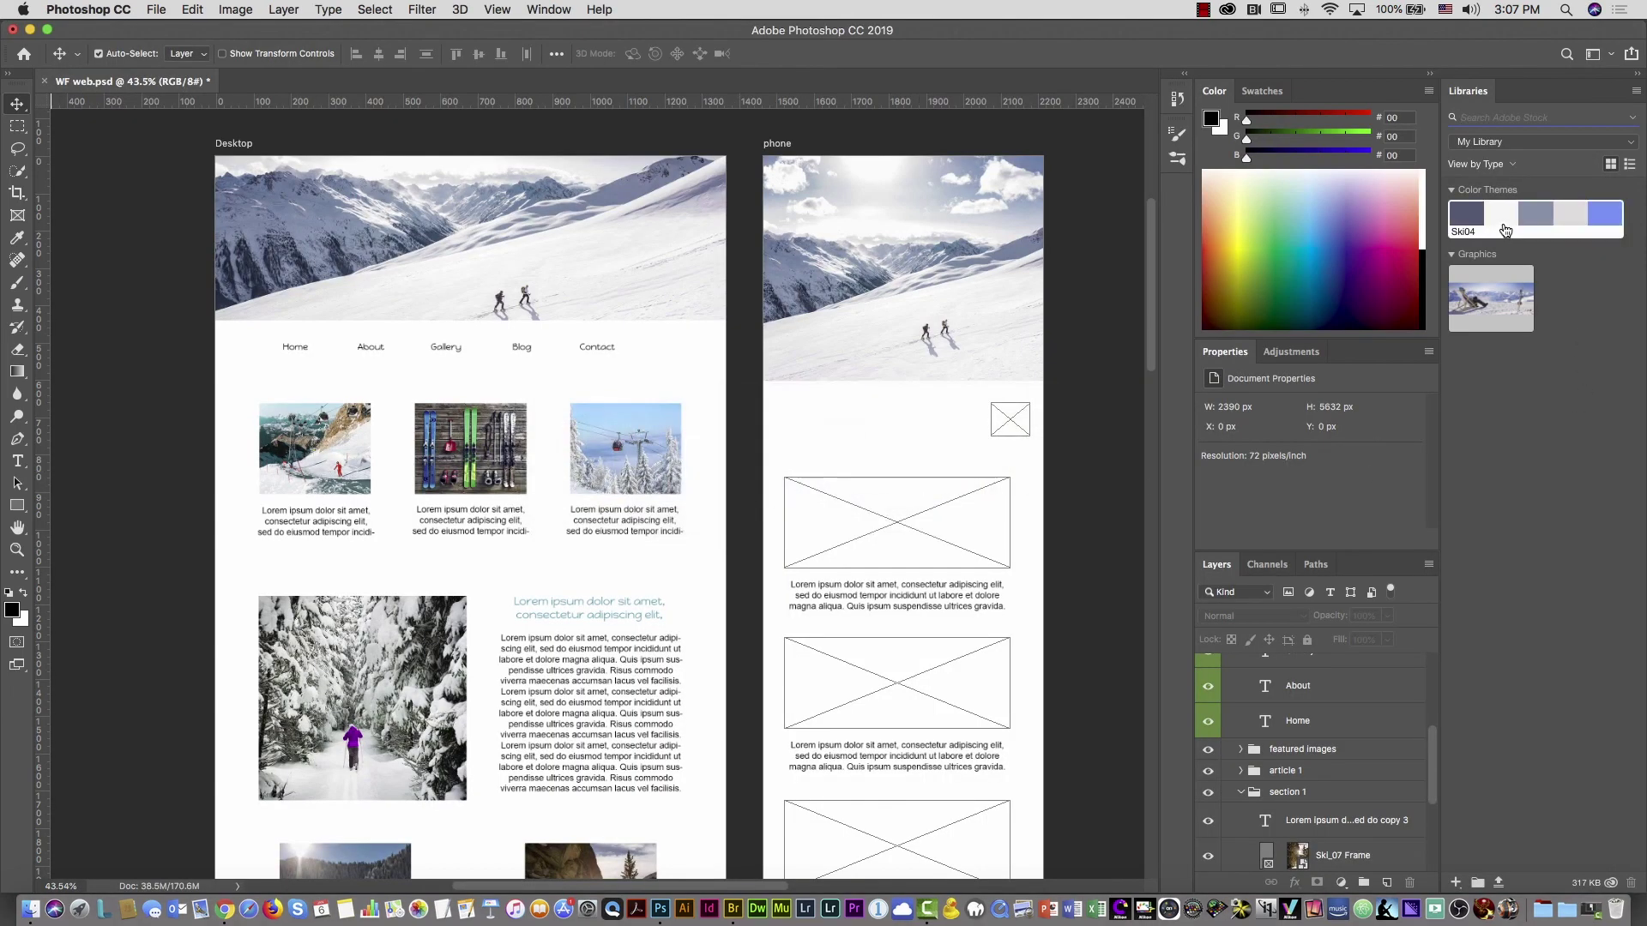
left_click(630, 617)
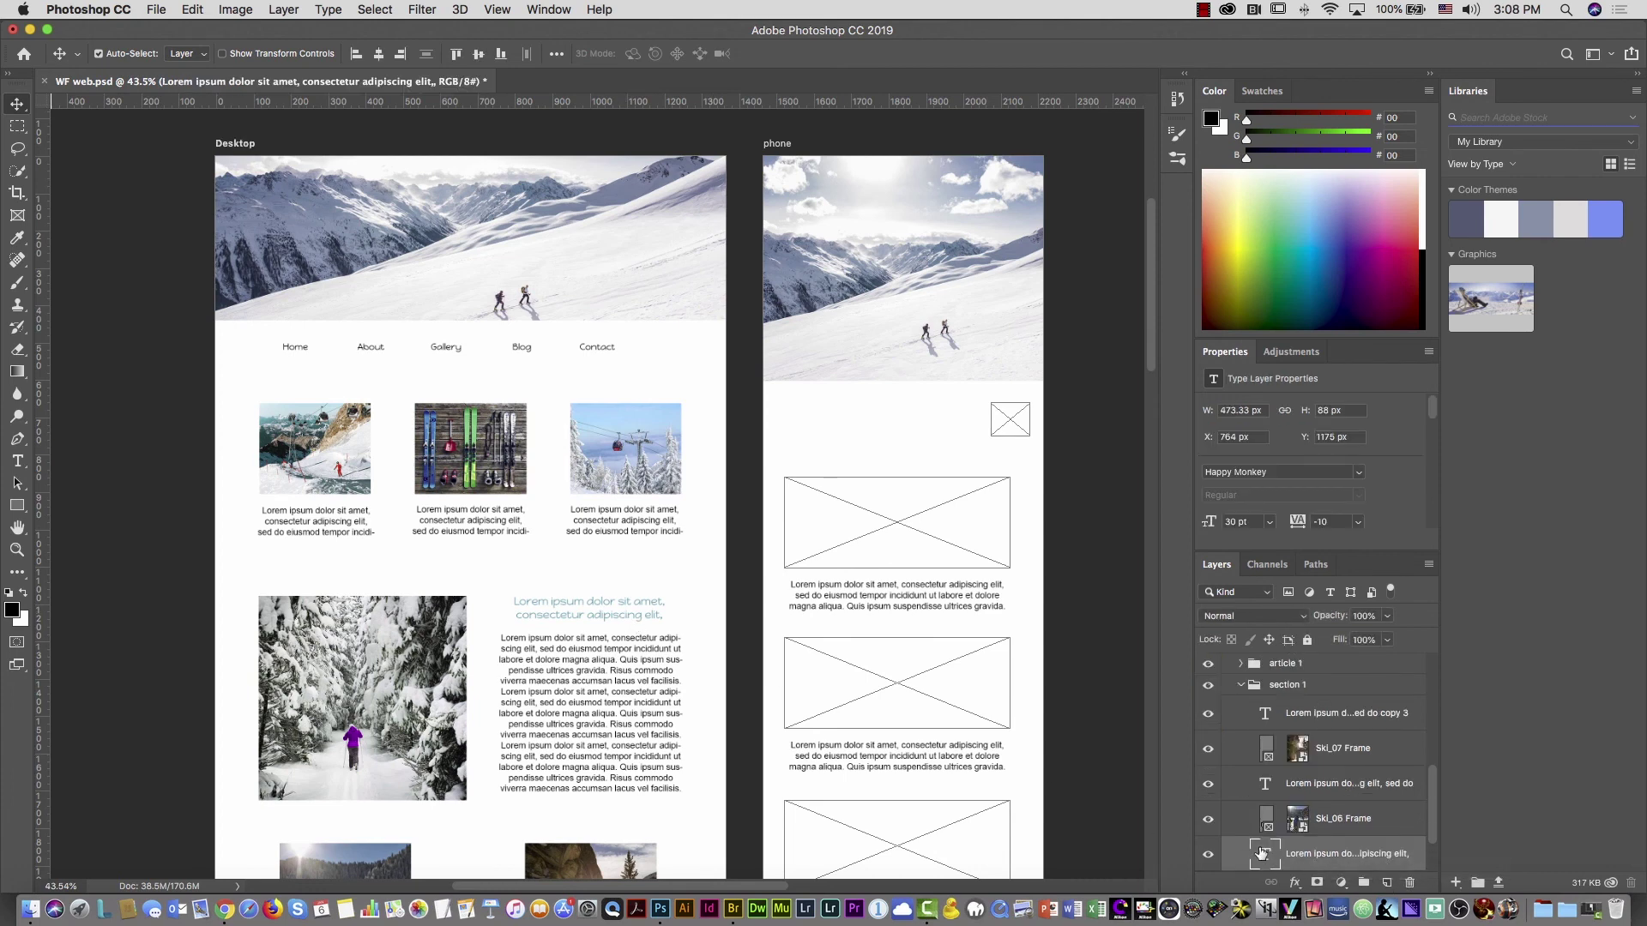
left_click(1485, 215)
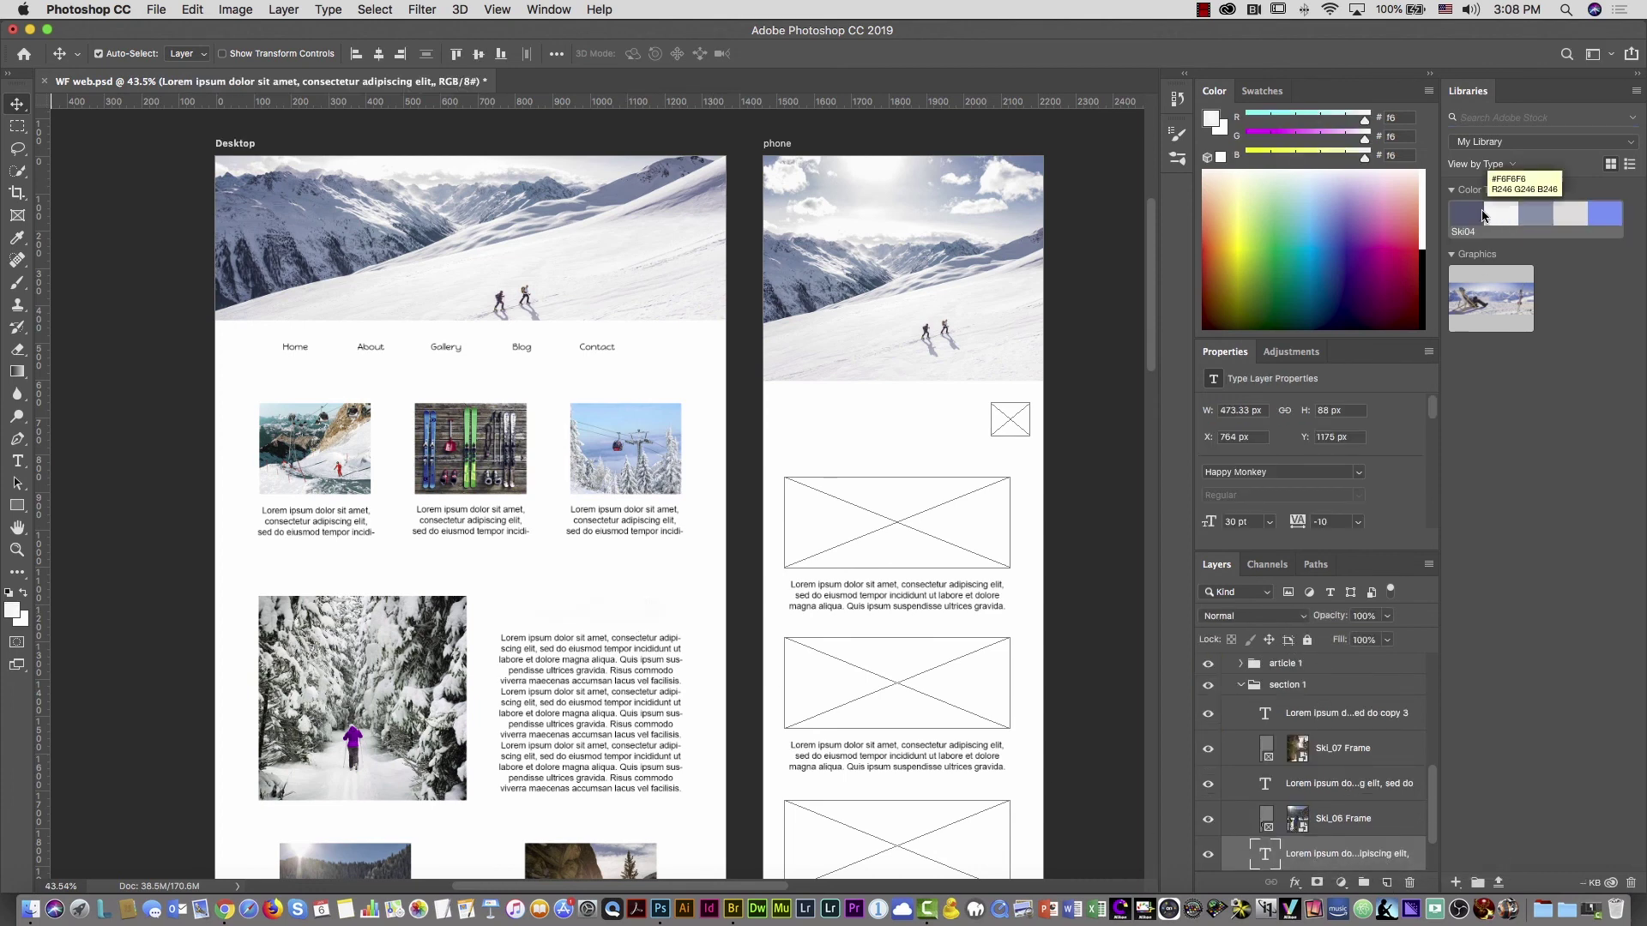
left_click(1535, 213)
left_click(1569, 213)
left_click(1589, 213)
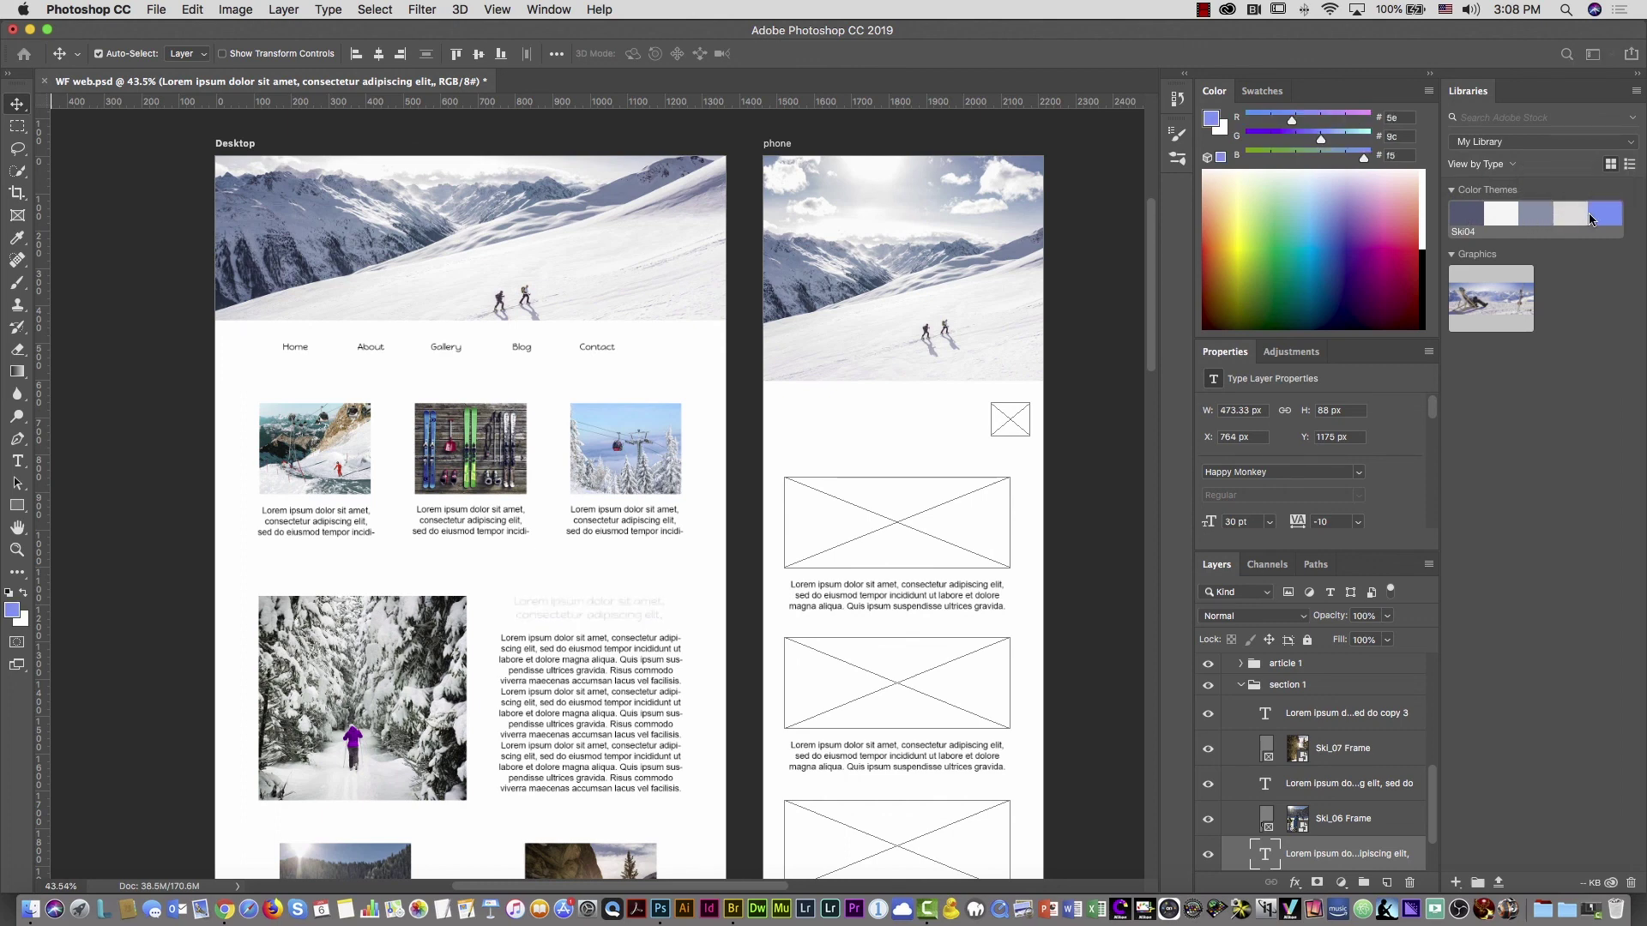
left_click(1570, 213)
left_click(1524, 220)
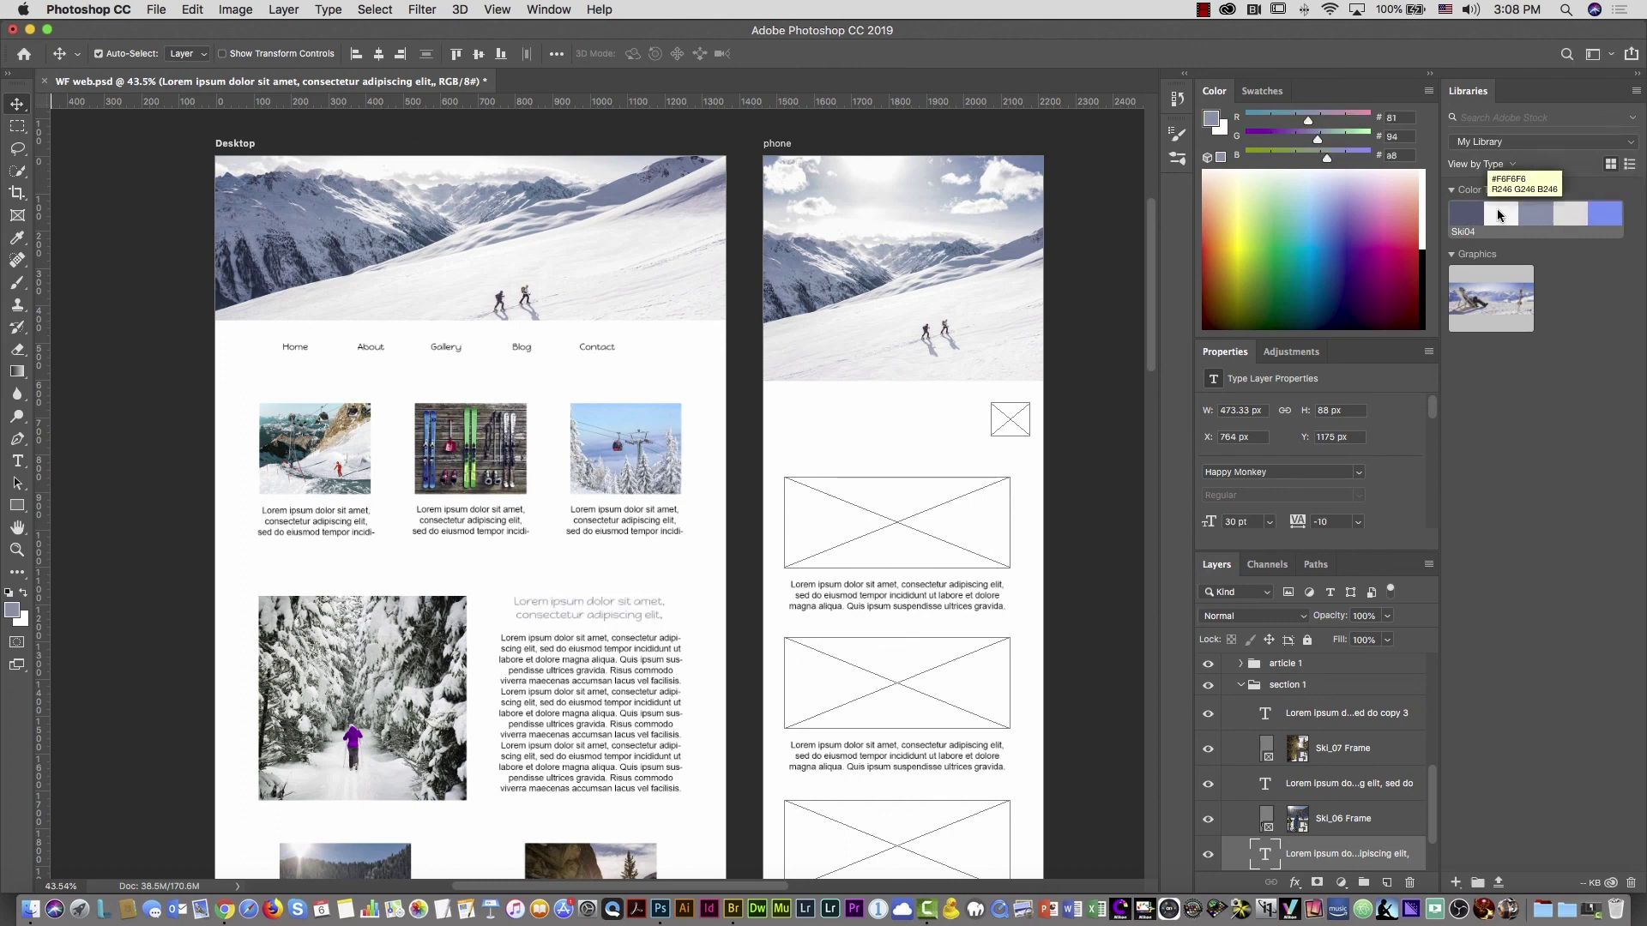
left_click(1496, 208)
left_click(1463, 216)
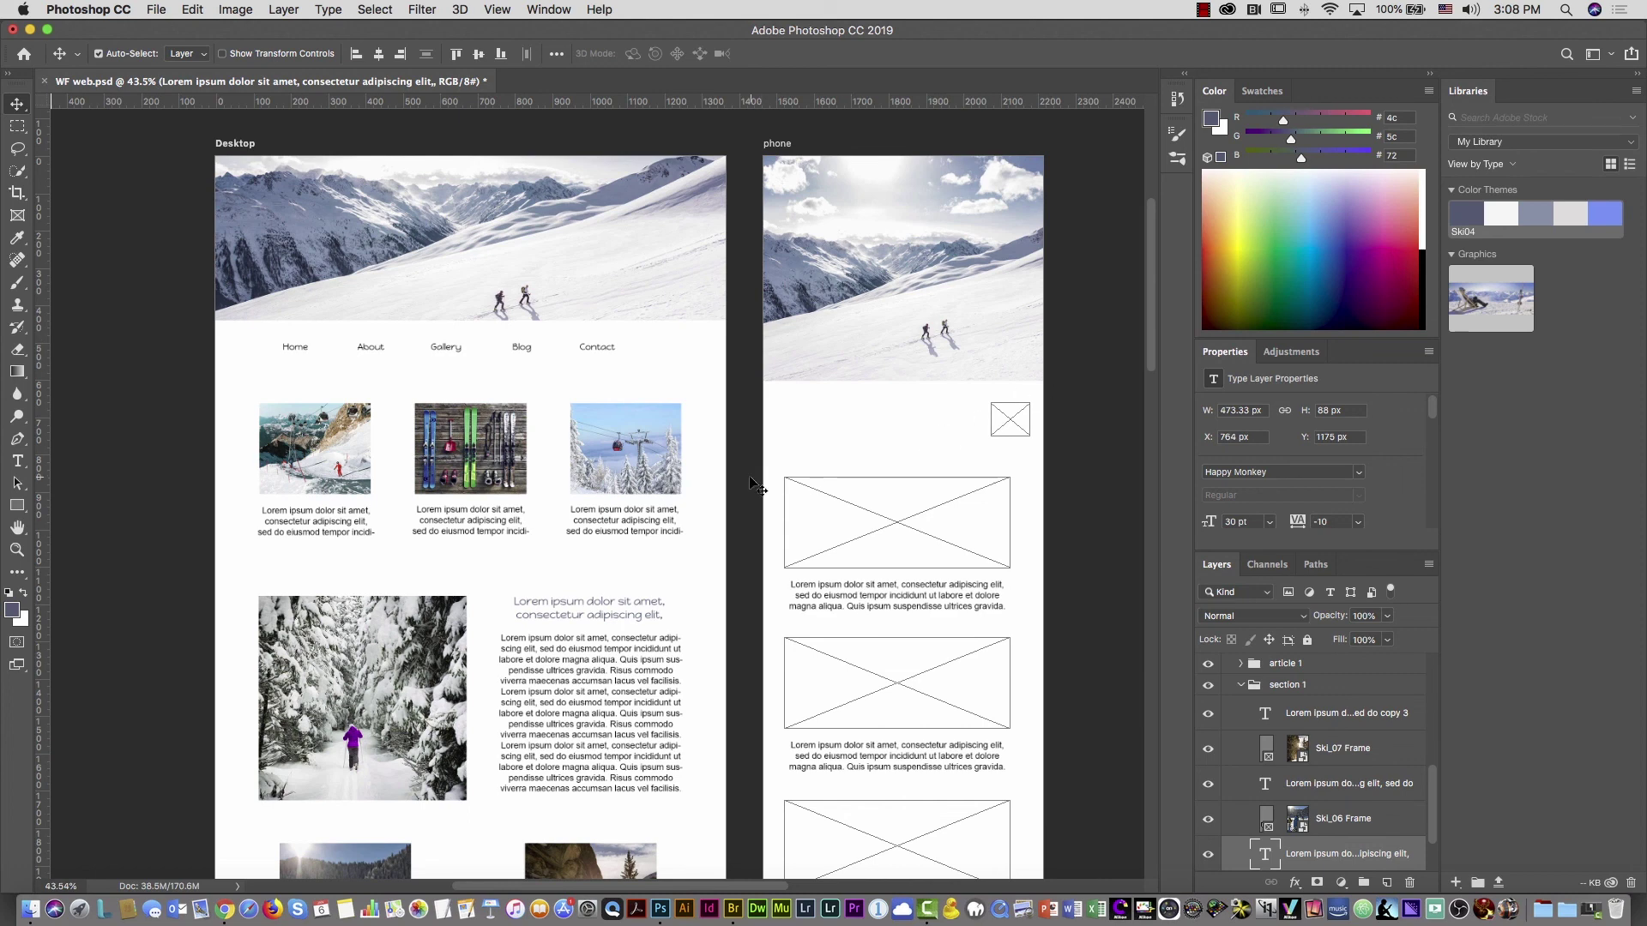
key("super+space")
left_click_drag(757, 471, 727, 380)
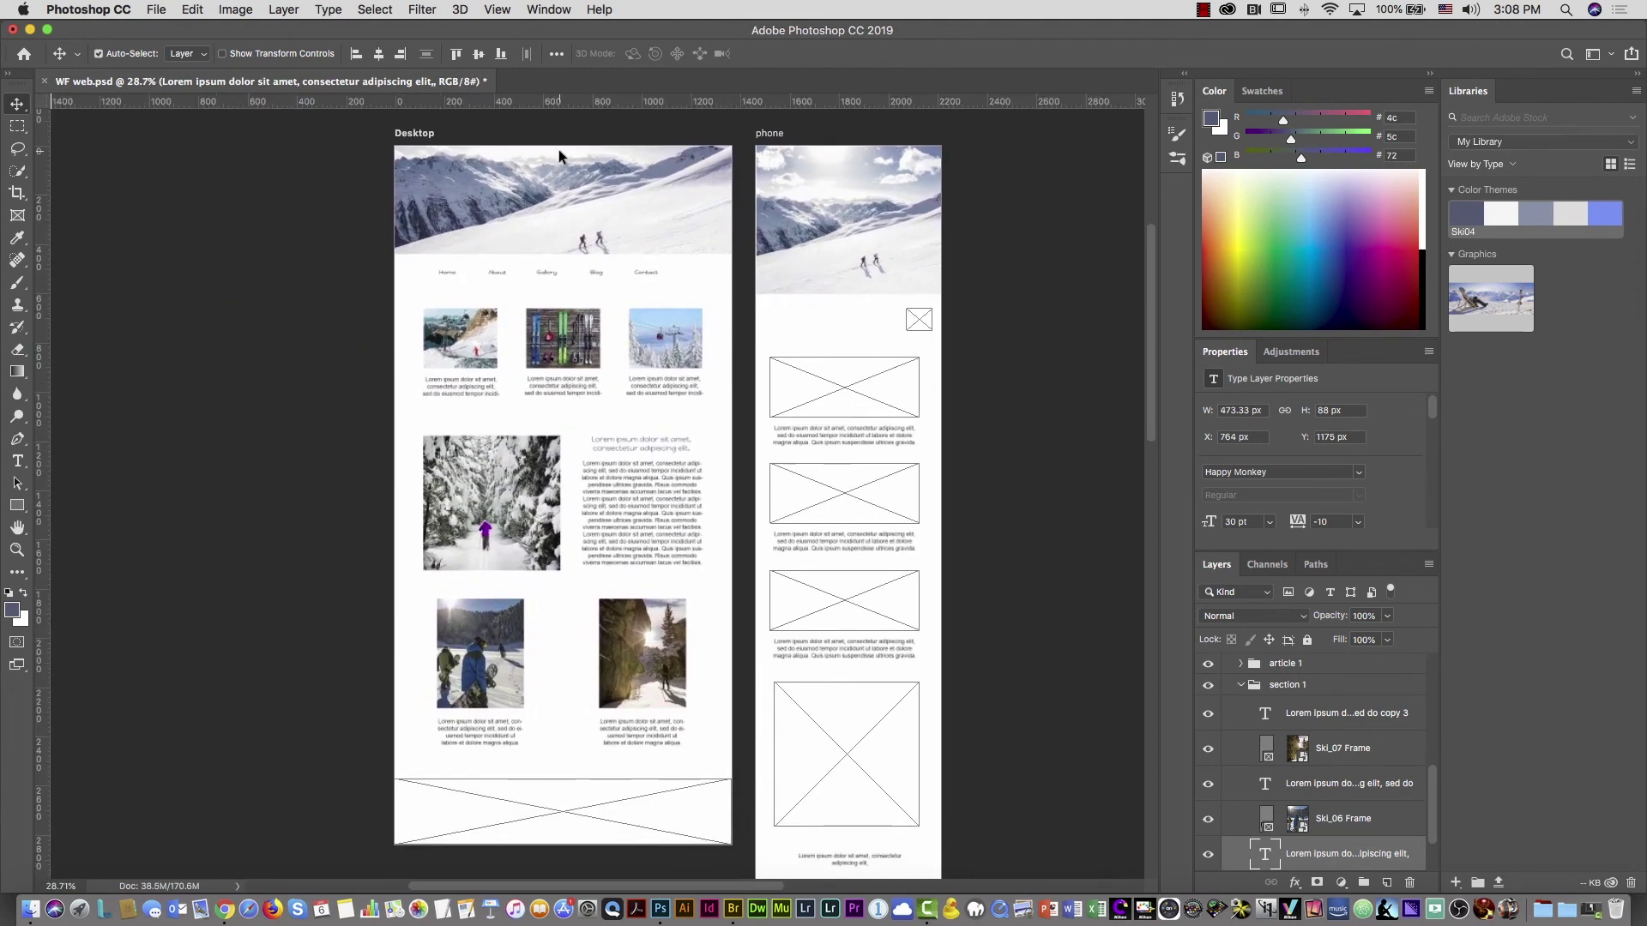